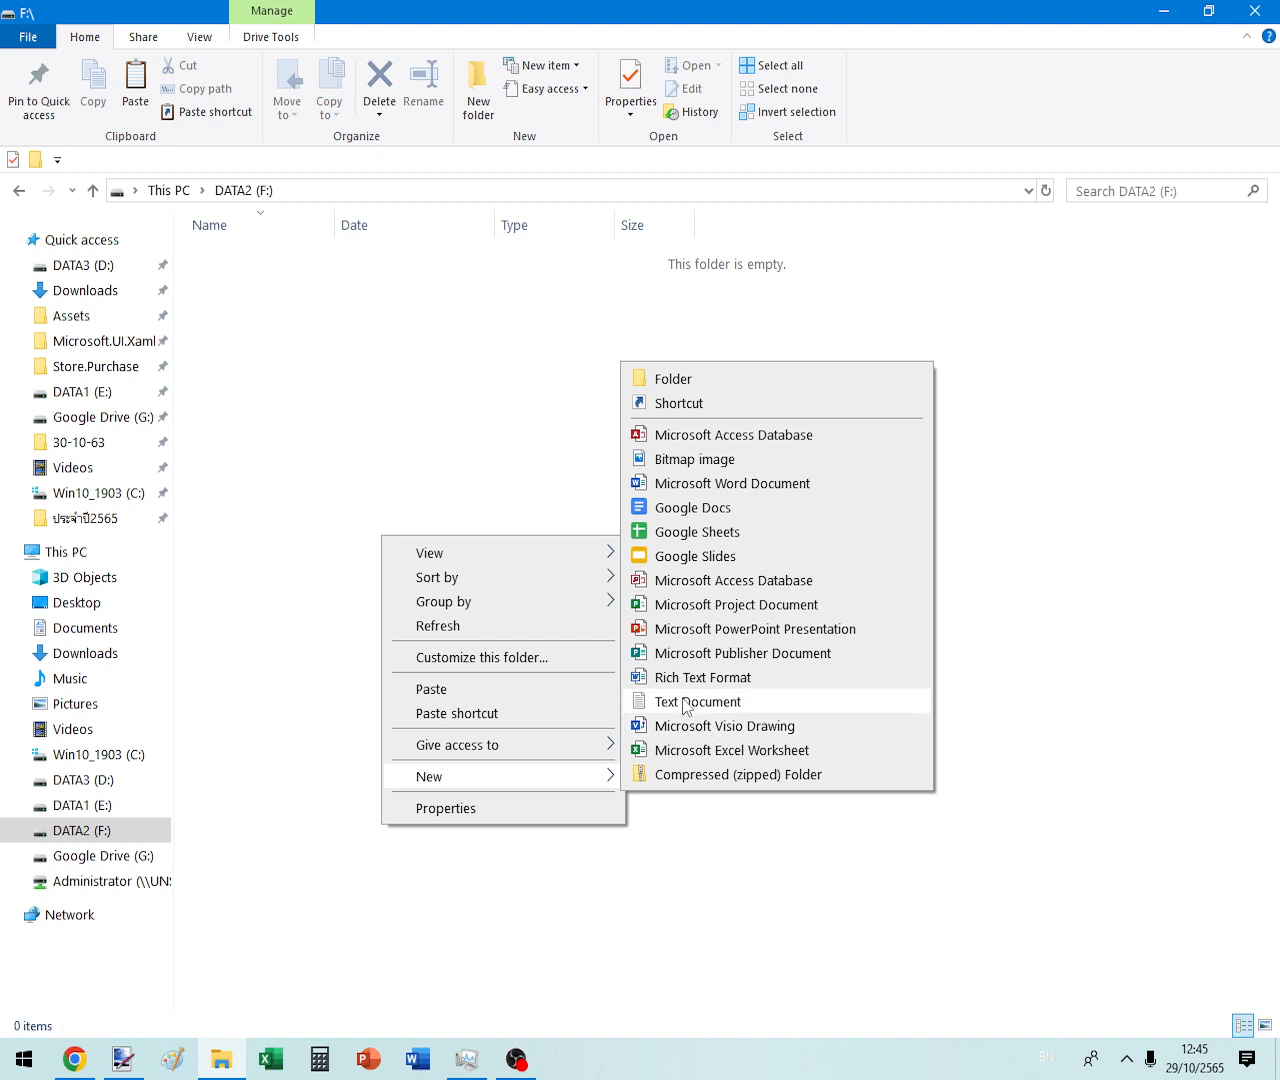
- Add a new empty text document to DATA2 (F:) and name it aaaa.txt
left_click(686, 702)
type("aaaa")
left_click(686, 706)
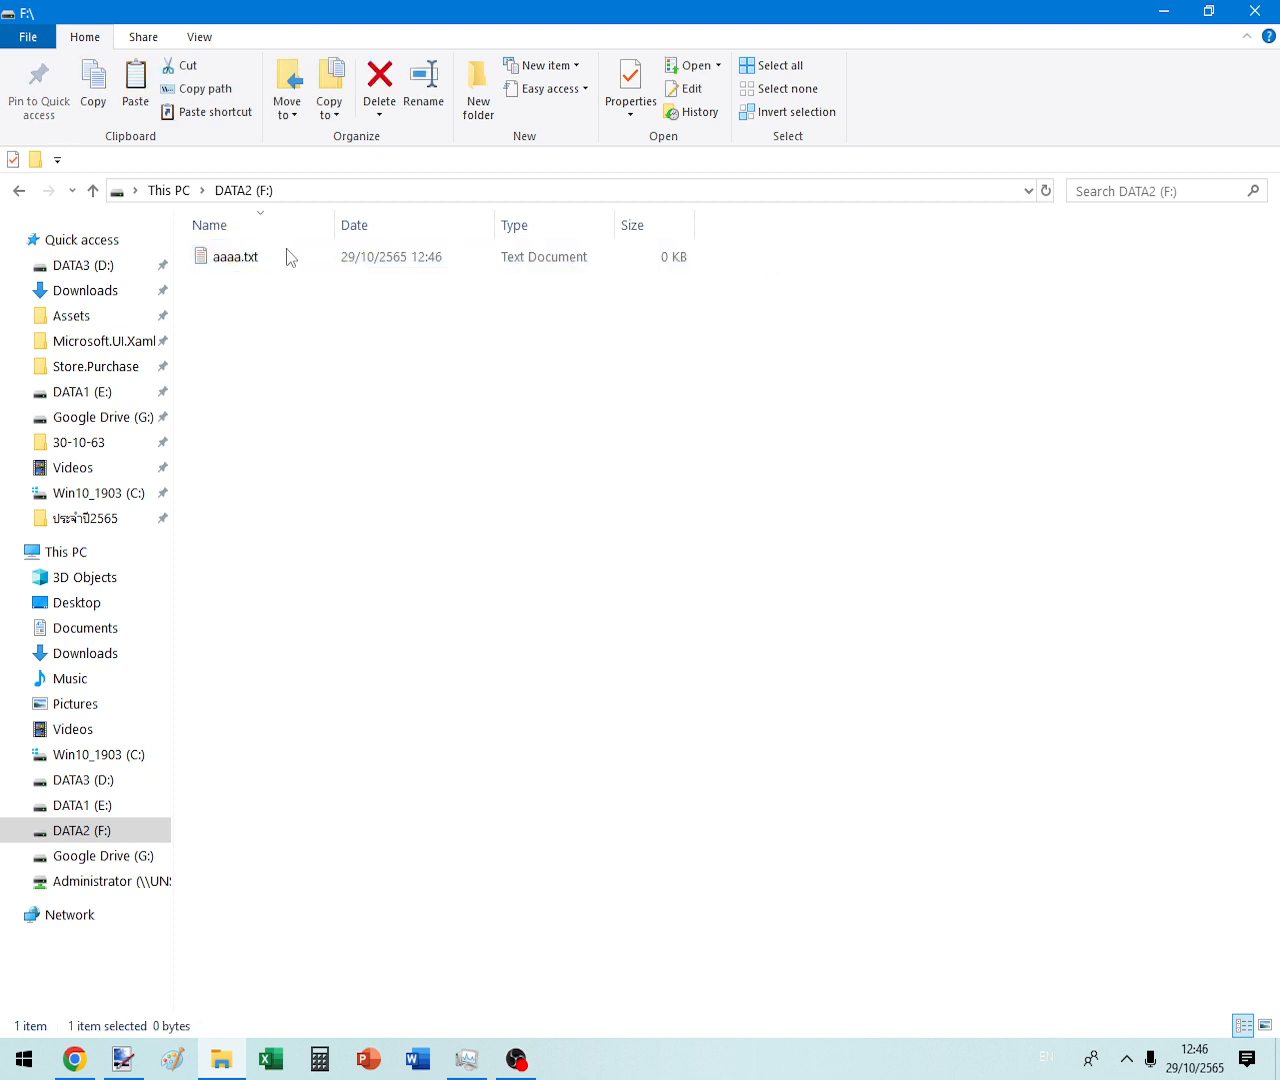
- Open aaaa.txt in Notepad and paste copies of its dfyyyyyyy text after it
double_click(255, 258)
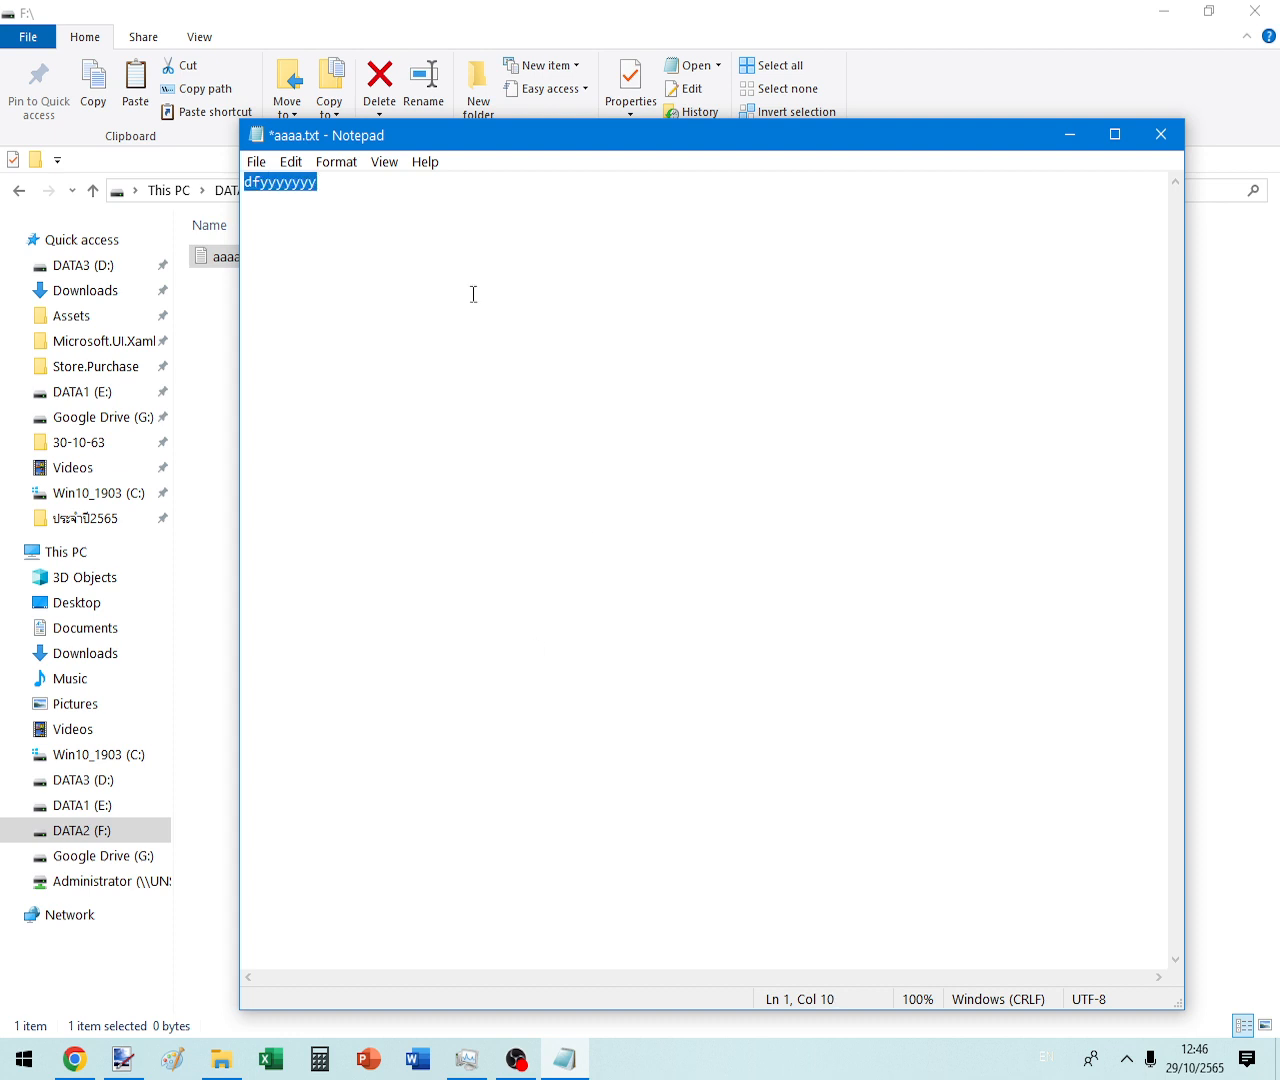
right_click(408, 198)
left_click(425, 266)
left_click(687, 301)
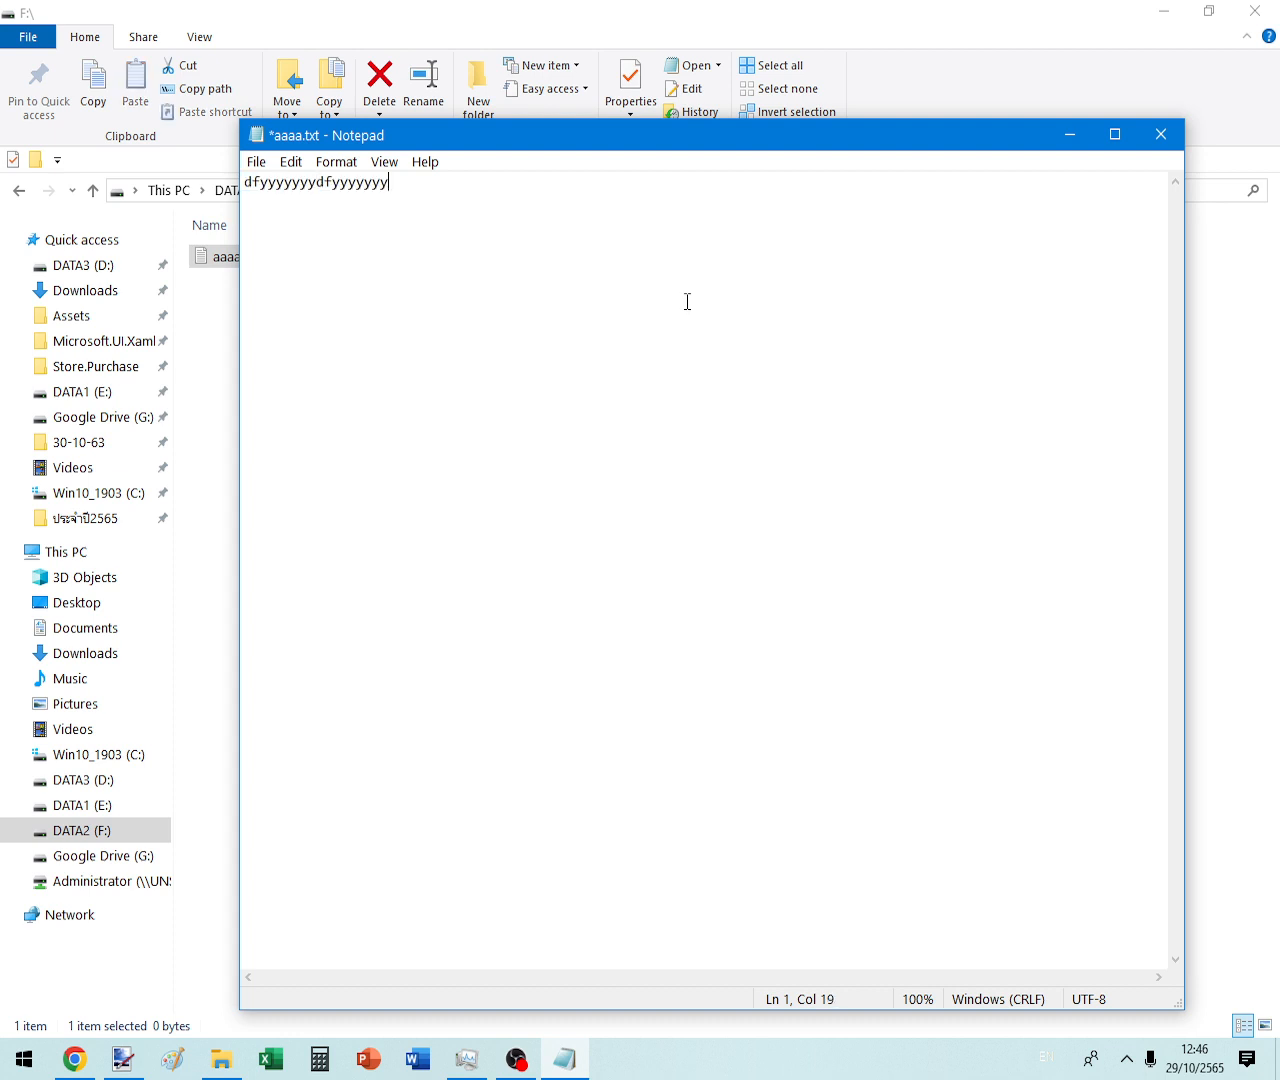
key("ctrl+v")
key("ctrl+v")
key("ctrl+v")
key("ctrl+v")
key("ctrl+v")
key("ctrl+v")
key("ctrl+v")
key("ctrl+v")
key("ctrl+v")
key("ctrl+v")
key("ctrl+v")
key("ctrl+v")
key("ctrl+v")
key("ctrl+v")
key("ctrl+v")
key("ctrl+v")
key("ctrl+v")
key("ctrl+v")
key("ctrl+v")
key("ctrl+v")
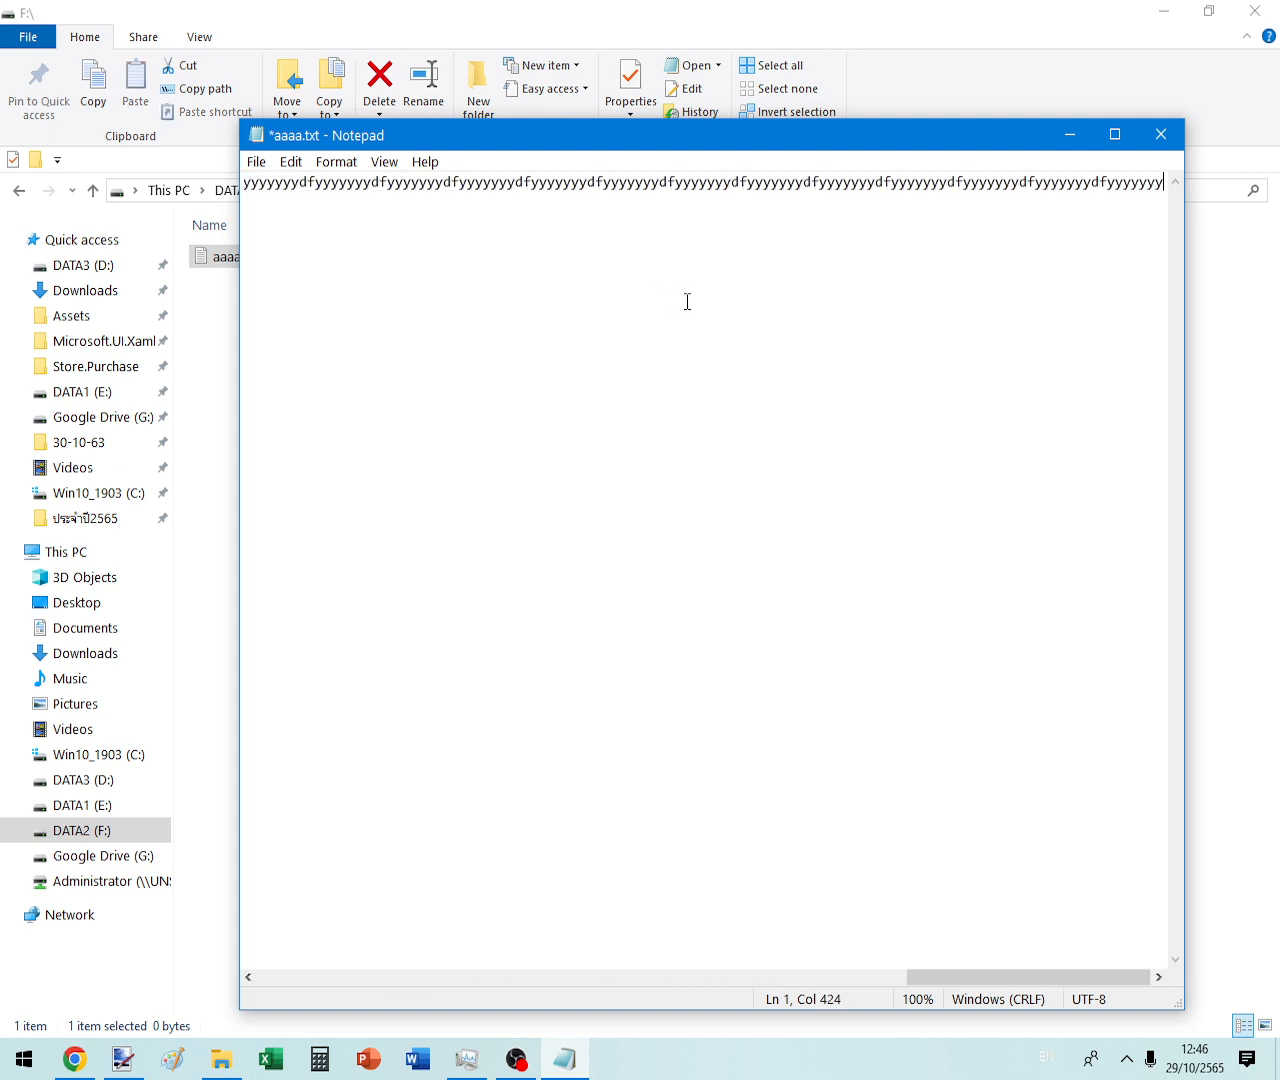
- Copy the whole line and paste it twice to lengthen the text
key("ctrl+a")
right_click(663, 208)
left_click(757, 276)
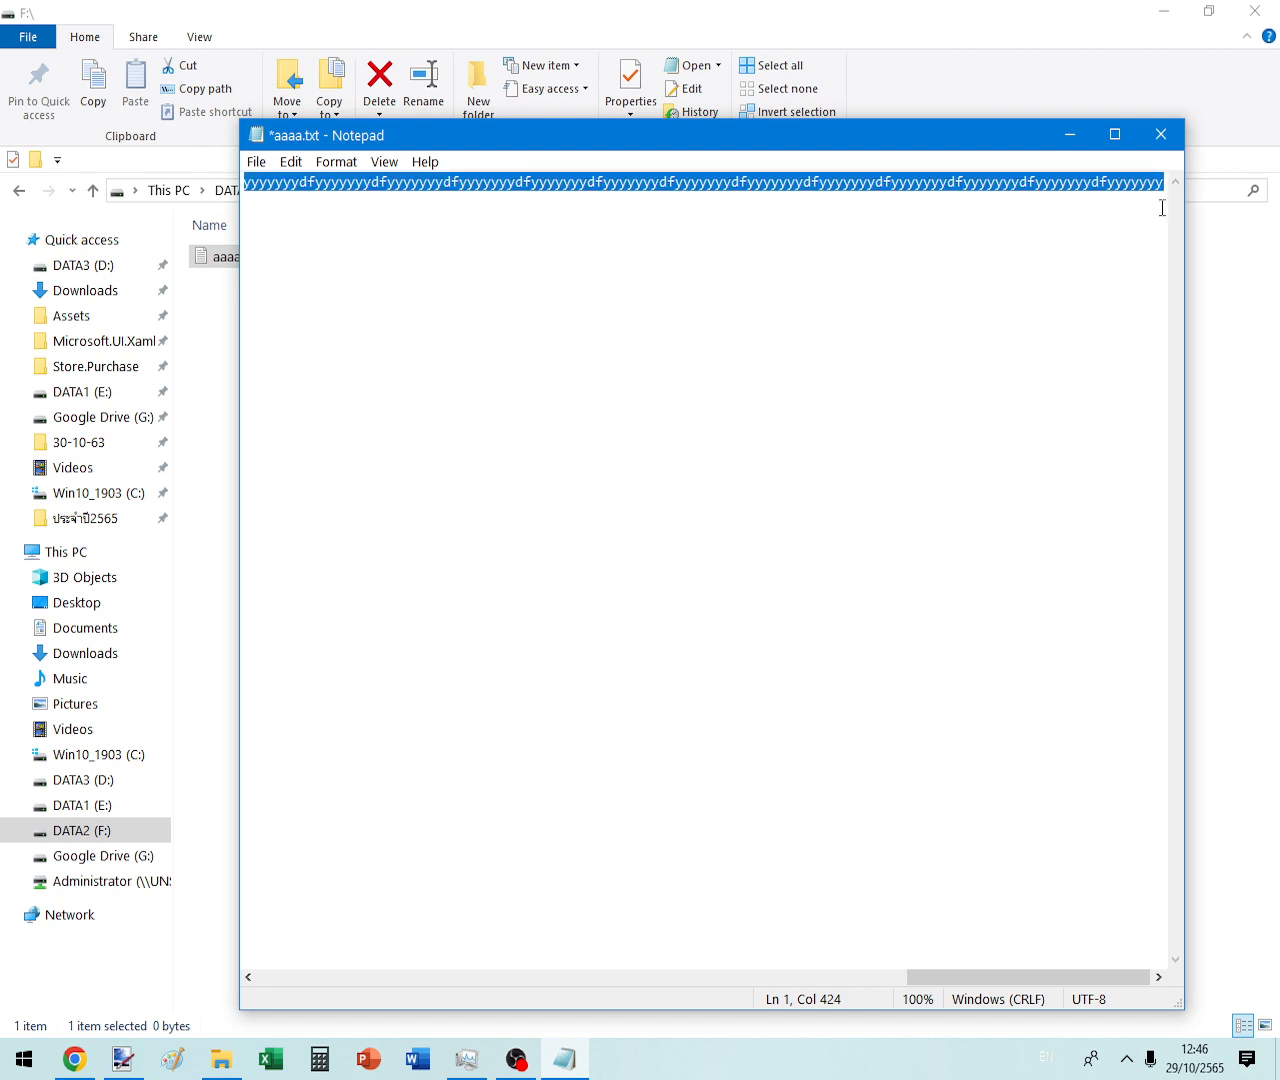
key("ctrl+v")
key("ctrl+v")
key("ctrl+v")
key("ctrl+v")
key("ctrl+v")
key("ctrl+v")
key("ctrl+v")
key("ctrl+v")
key("ctrl+v")
key("ctrl+v")
key("ctrl+v")
key("ctrl+v")
key("ctrl+v")
key("ctrl+v")
key("ctrl+v")
key("ctrl+v")
key("ctrl+v")
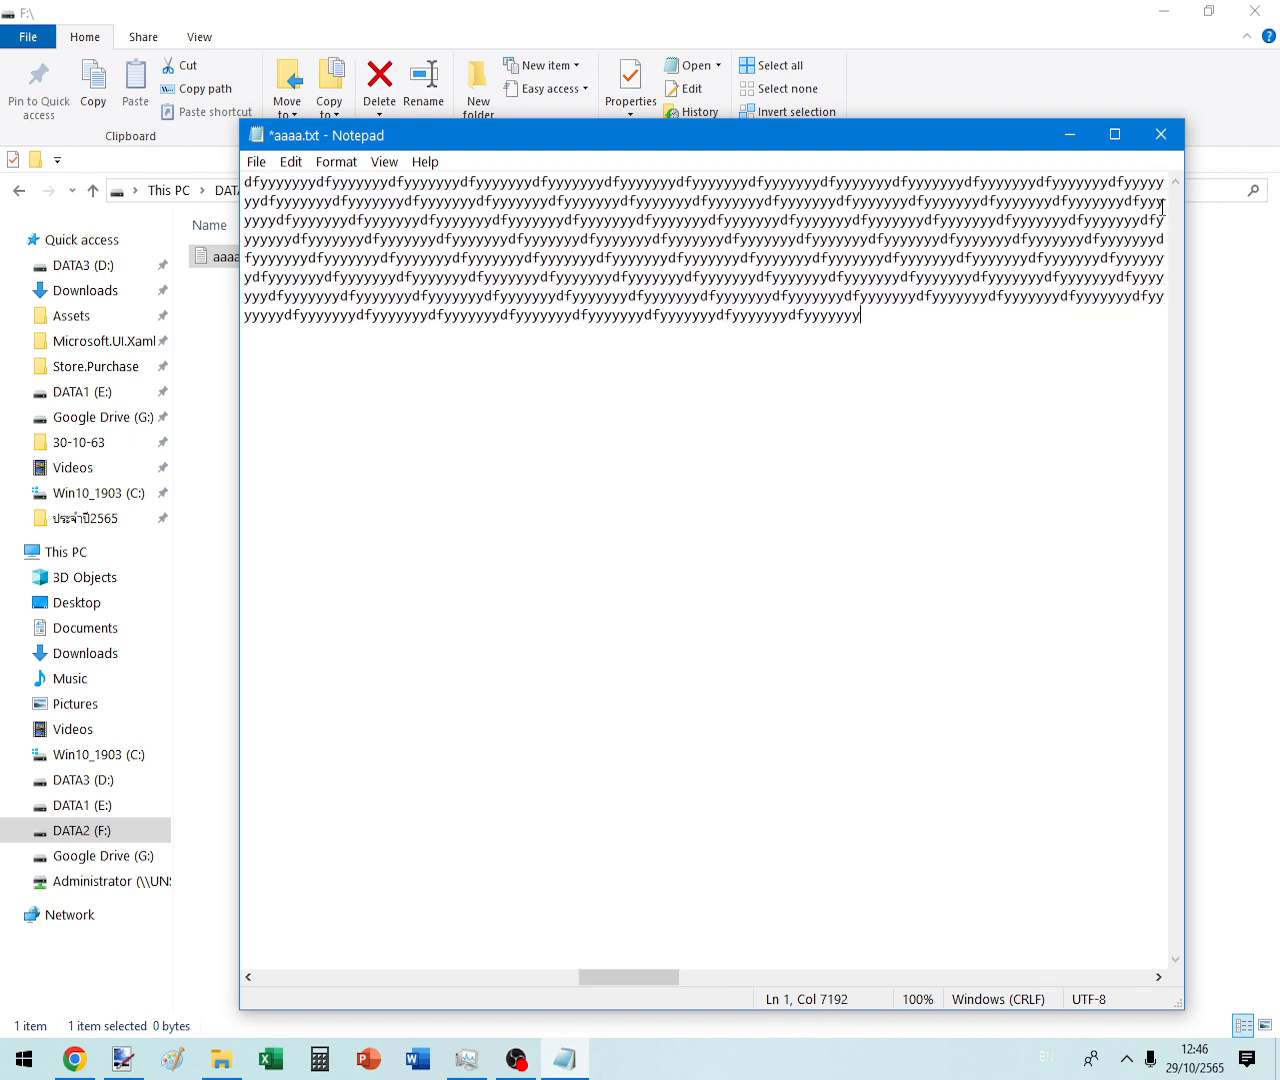
key("ctrl+v")
key("ctrl+v")
key("ctrl+v")
key("ctrl+v")
key("ctrl+v")
key("ctrl+v")
key("ctrl+v")
key("ctrl+v")
key("ctrl+v")
key("ctrl+v")
key("ctrl+v")
key("ctrl+v")
key("ctrl+v")
key("ctrl+v")
key("ctrl+v")
key("ctrl+v")
key("ctrl+v")
key("ctrl+v")
key("ctrl+v")
key("ctrl+v")
- Copy all the text again and paste it two more times
key("ctrl+a")
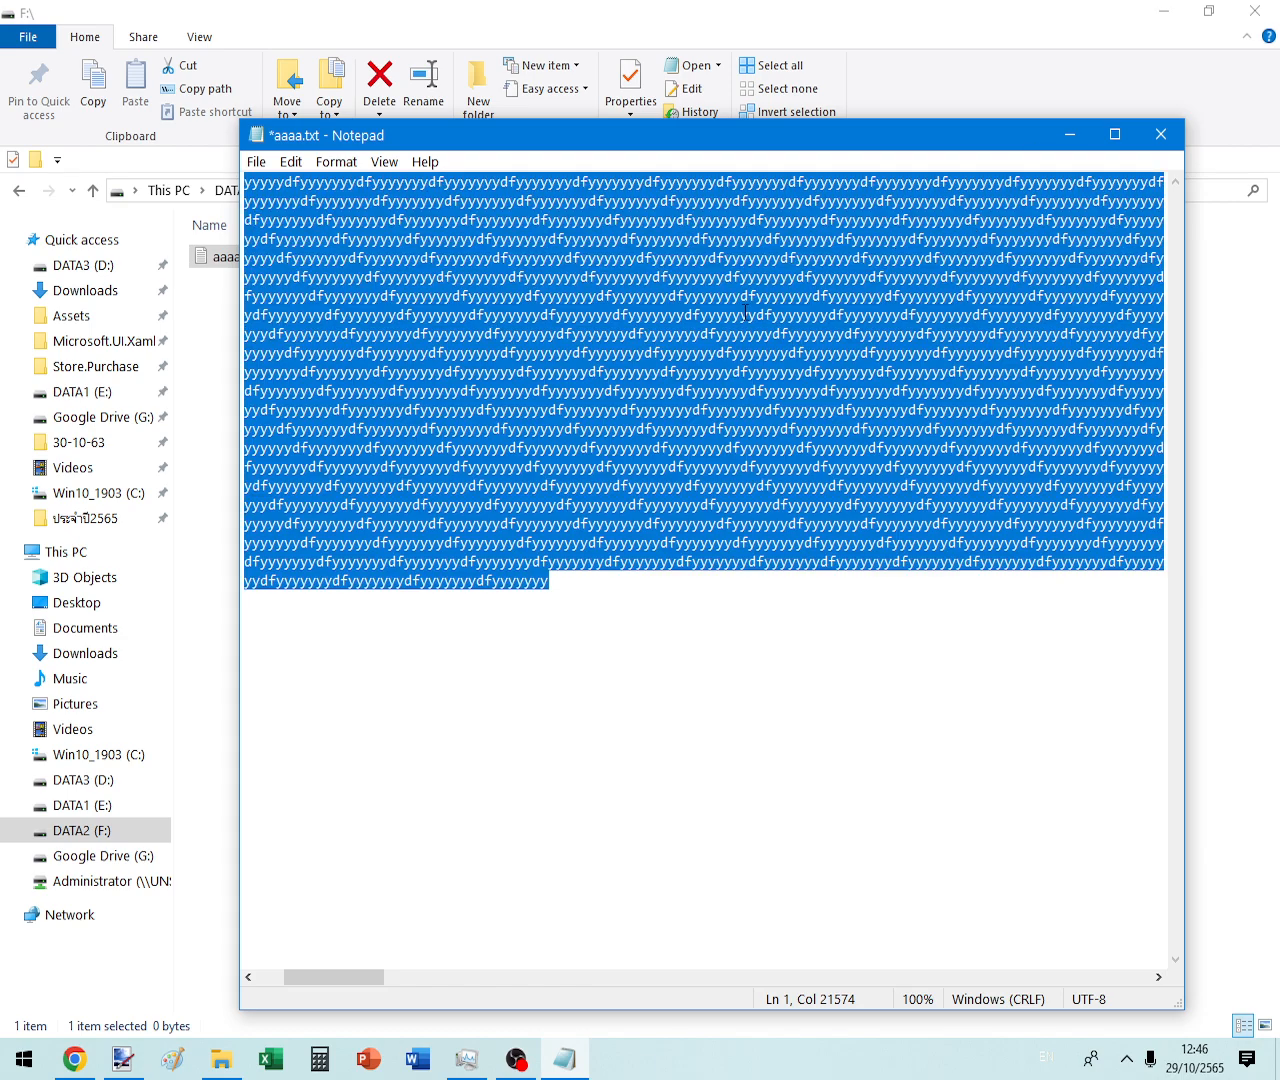
right_click(745, 313)
left_click(833, 377)
left_click(544, 609)
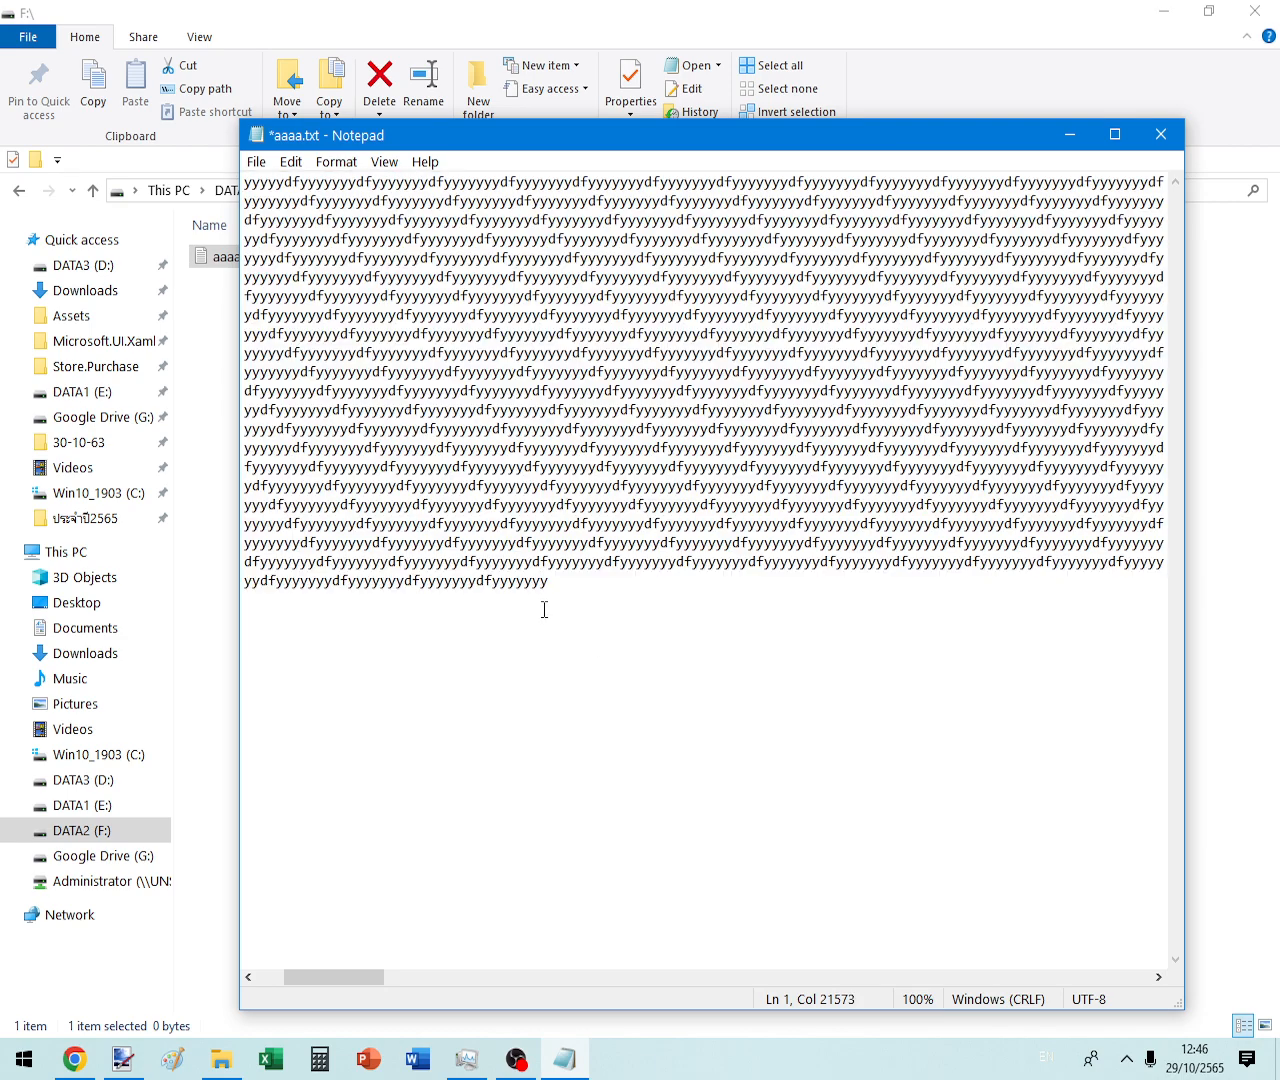
key("ctrl+v")
key("ctrl+v")
key("ctrl+v")
key("ctrl+v")
key("ctrl+v")
key("ctrl+v")
key("ctrl+v")
key("ctrl+v")
key("ctrl+v")
key("ctrl+v")
key("ctrl+v")
key("ctrl+v")
key("ctrl+v")
key("ctrl+v")
key("ctrl+v")
key("ctrl+v")
key("ctrl+v")
key("ctrl+v")
key("ctrl+v")
key("ctrl+v")
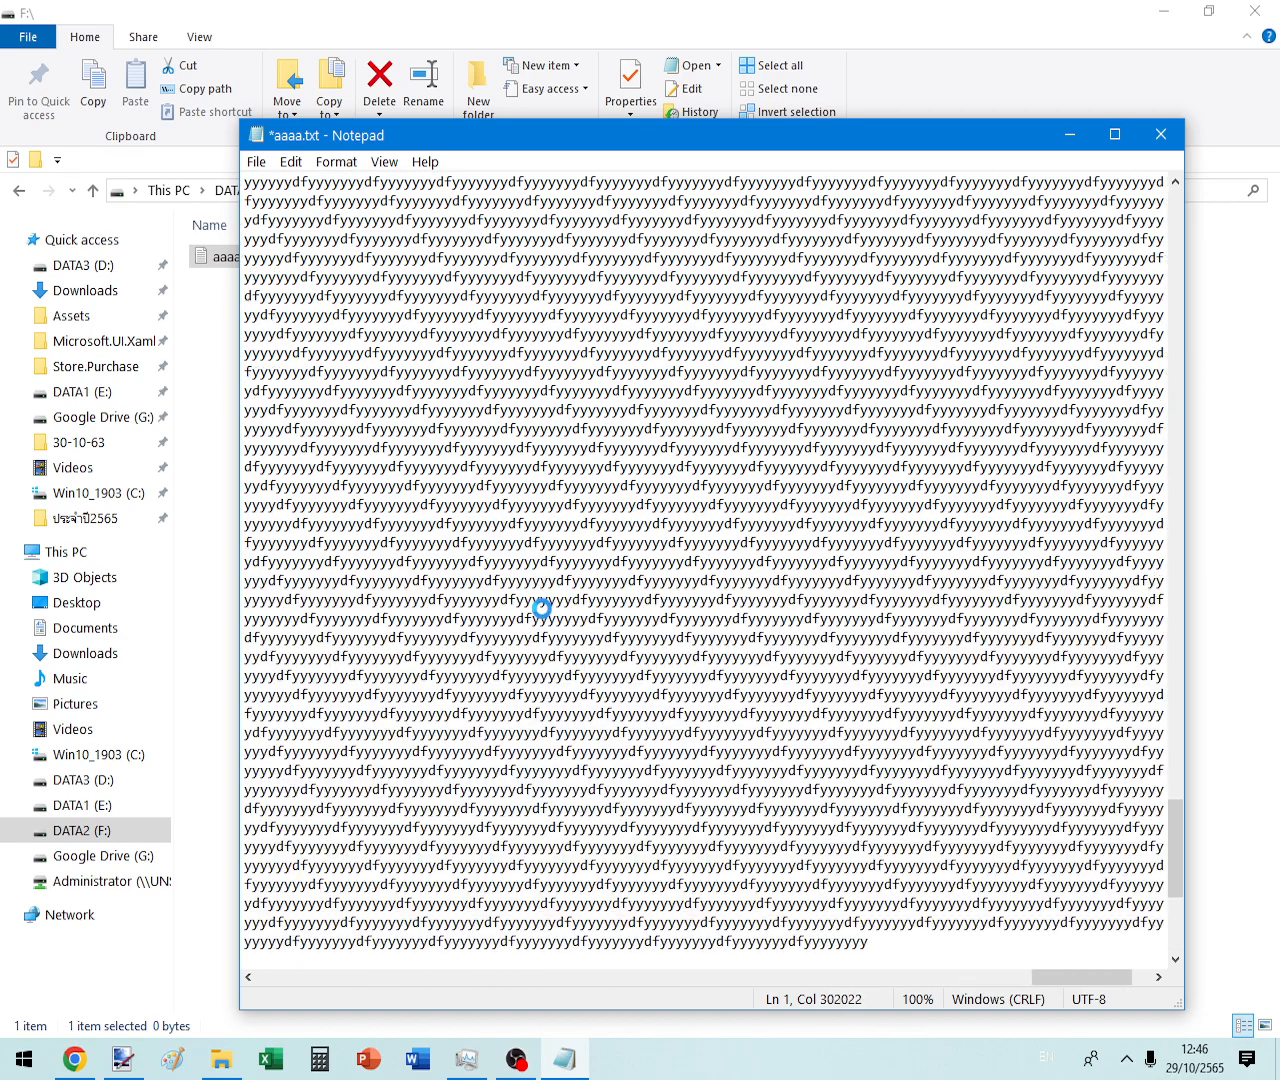
key("ctrl+v")
key("ctrl+v")
key("ctrl+v")
key("ctrl+v")
key("ctrl+v")
key("ctrl+v")
key("ctrl+v")
key("ctrl+v")
key("ctrl+v")
key("ctrl+v")
key("ctrl+v")
key("ctrl+v")
key("ctrl+v")
key("ctrl+v")
key("ctrl+v")
key("ctrl+v")
key("ctrl+v")
key("ctrl+v")
key("ctrl+v")
key("ctrl+v")
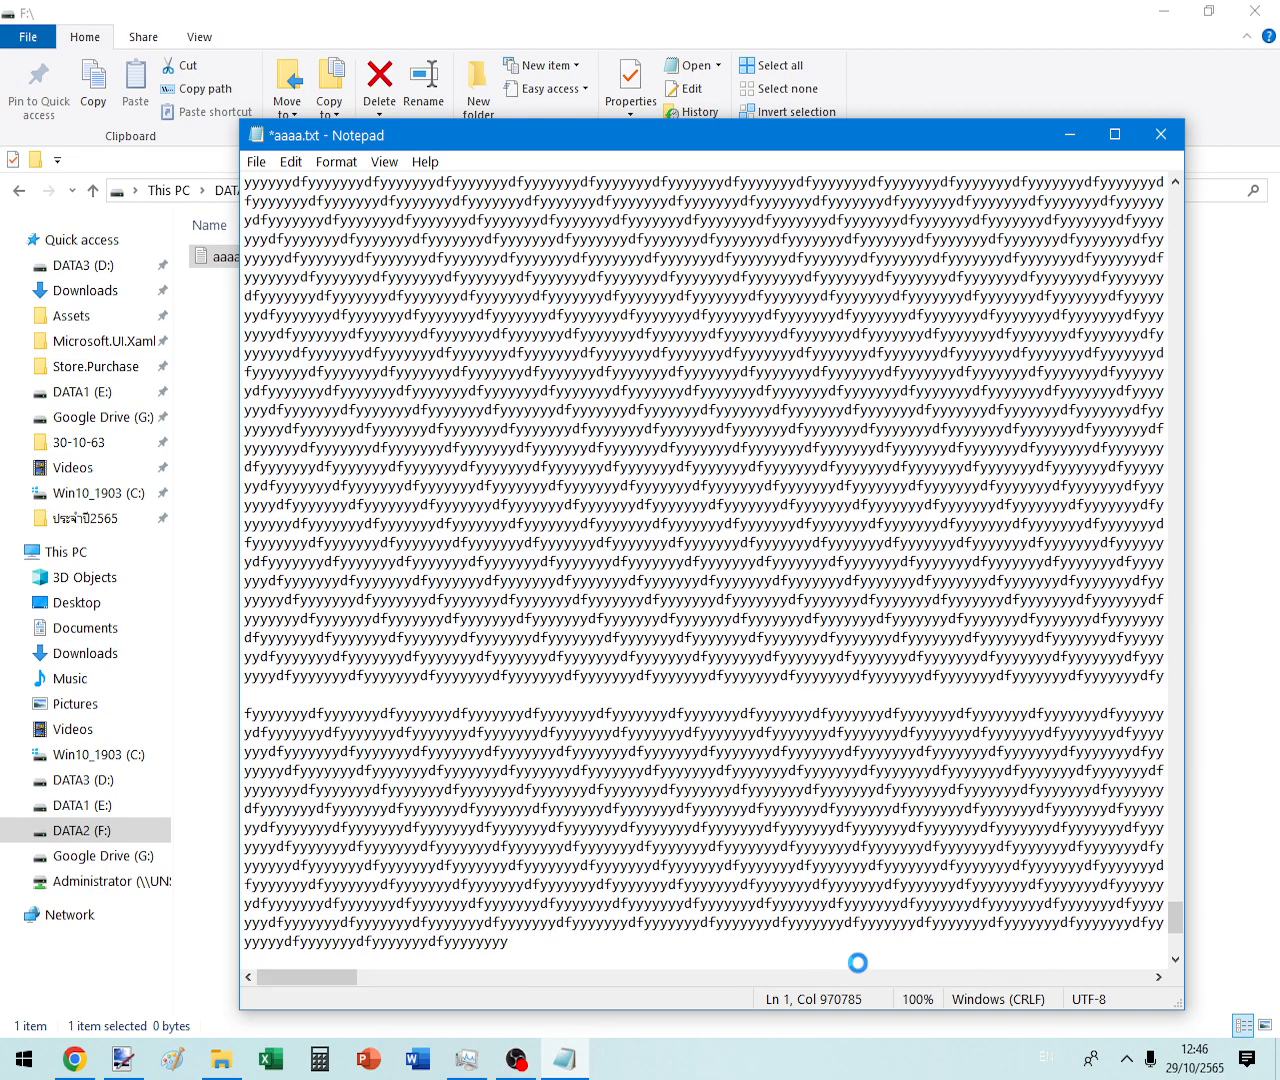
- Copy the enlarged text and paste it five more times to grow the file
key("ctrl+a")
right_click(758, 558)
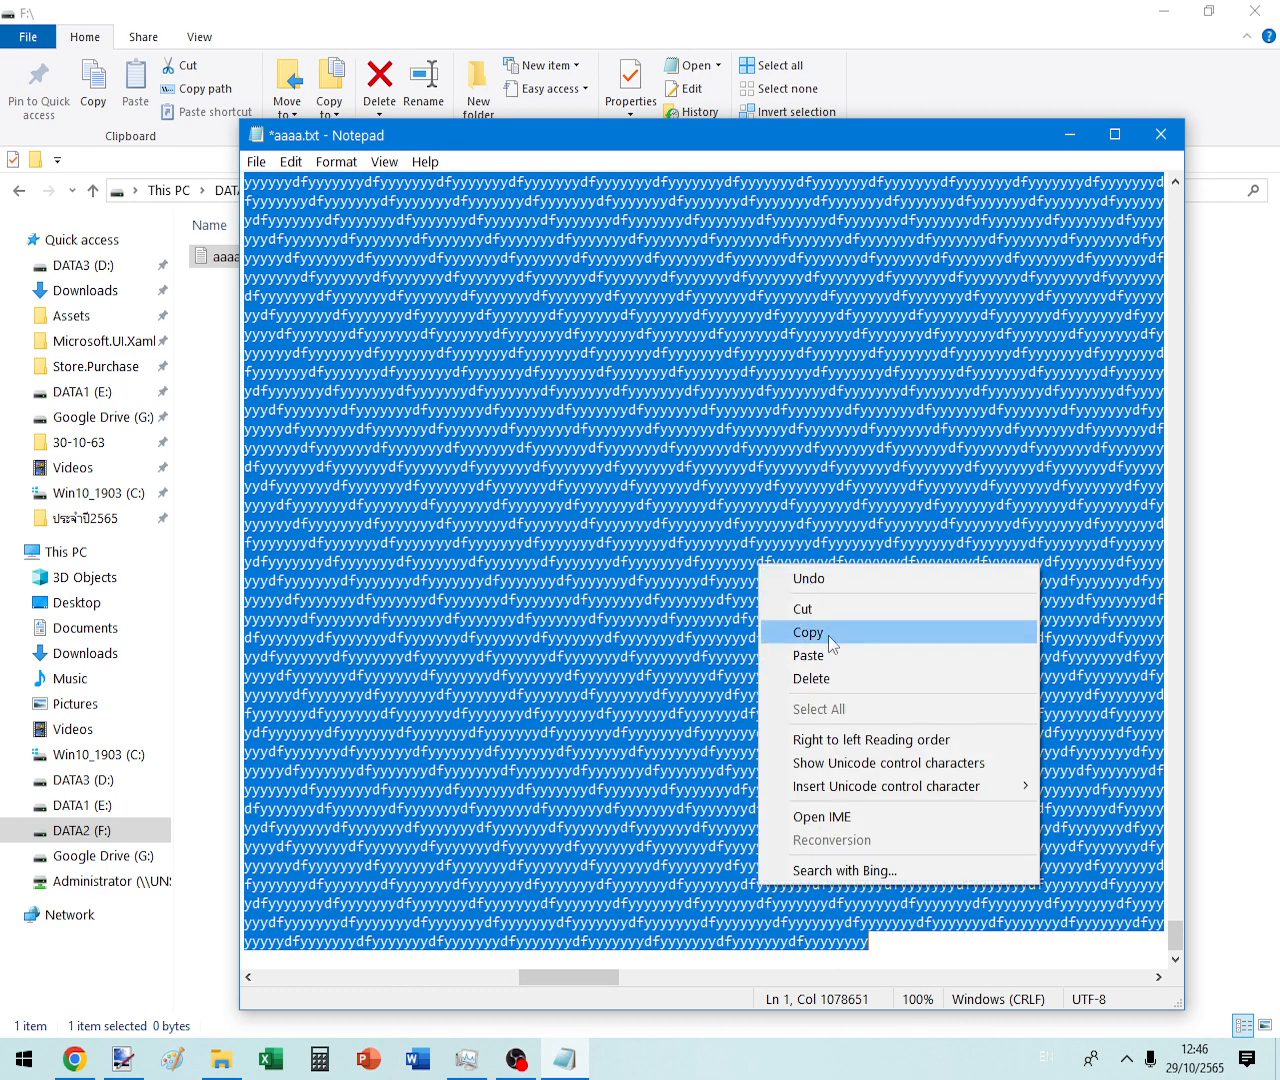
left_click(810, 638)
left_click(923, 938)
key("ctrl+v")
key("ctrl+v")
key("ctrl+v")
key("ctrl+v")
key("ctrl+v")
key("ctrl+v")
key("ctrl+v")
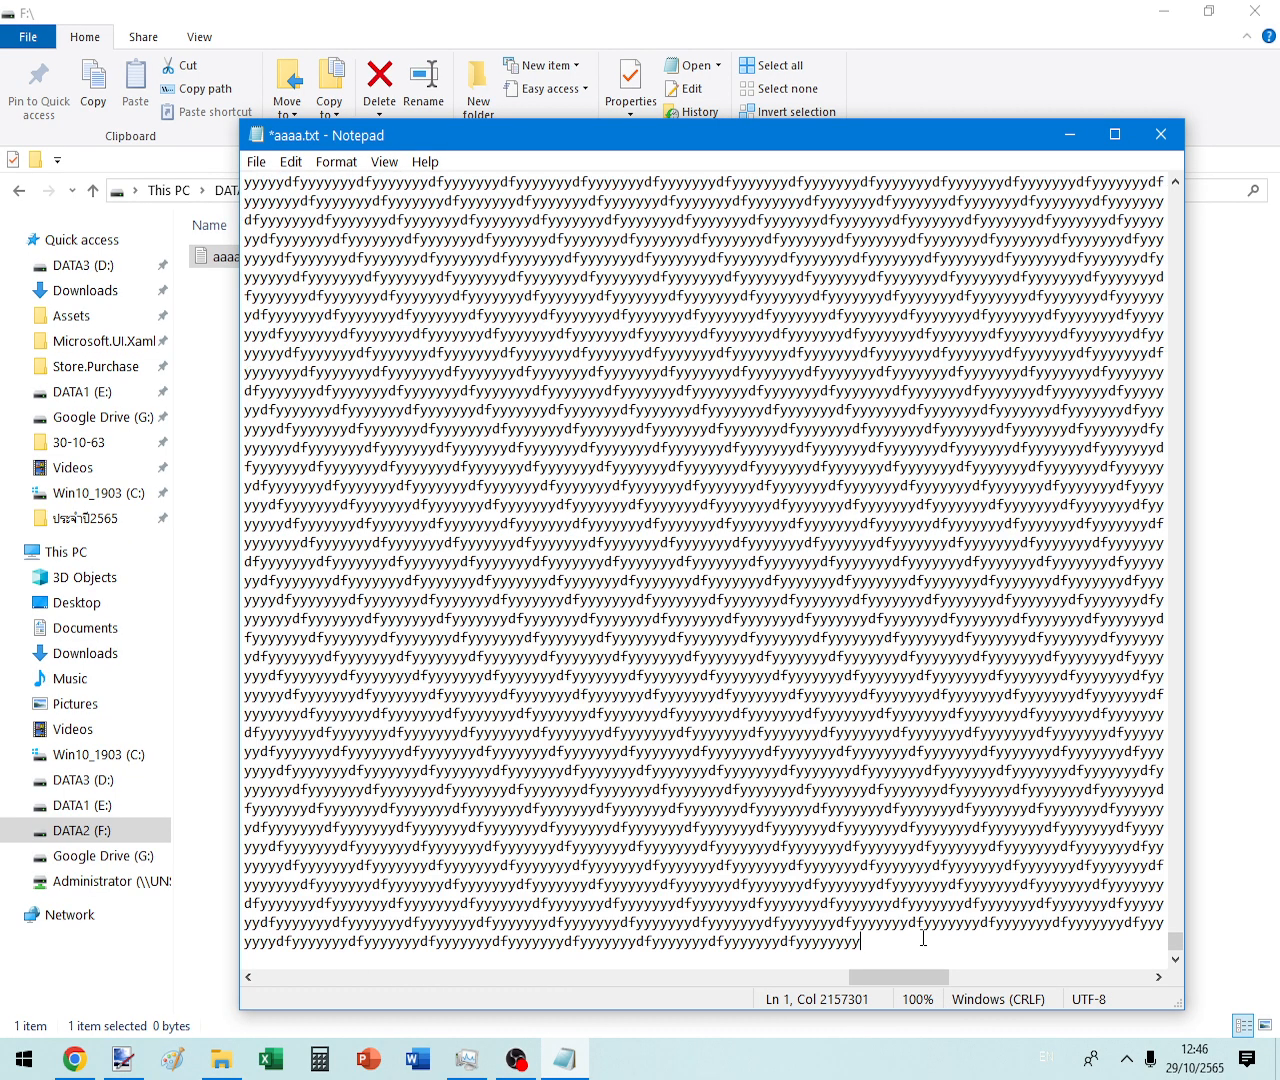
key("ctrl+v")
key("ctrl+v")
key("ctrl+v")
key("ctrl+v")
key("ctrl+v")
key("ctrl+v")
key("ctrl+v")
key("ctrl+v")
key("ctrl+v")
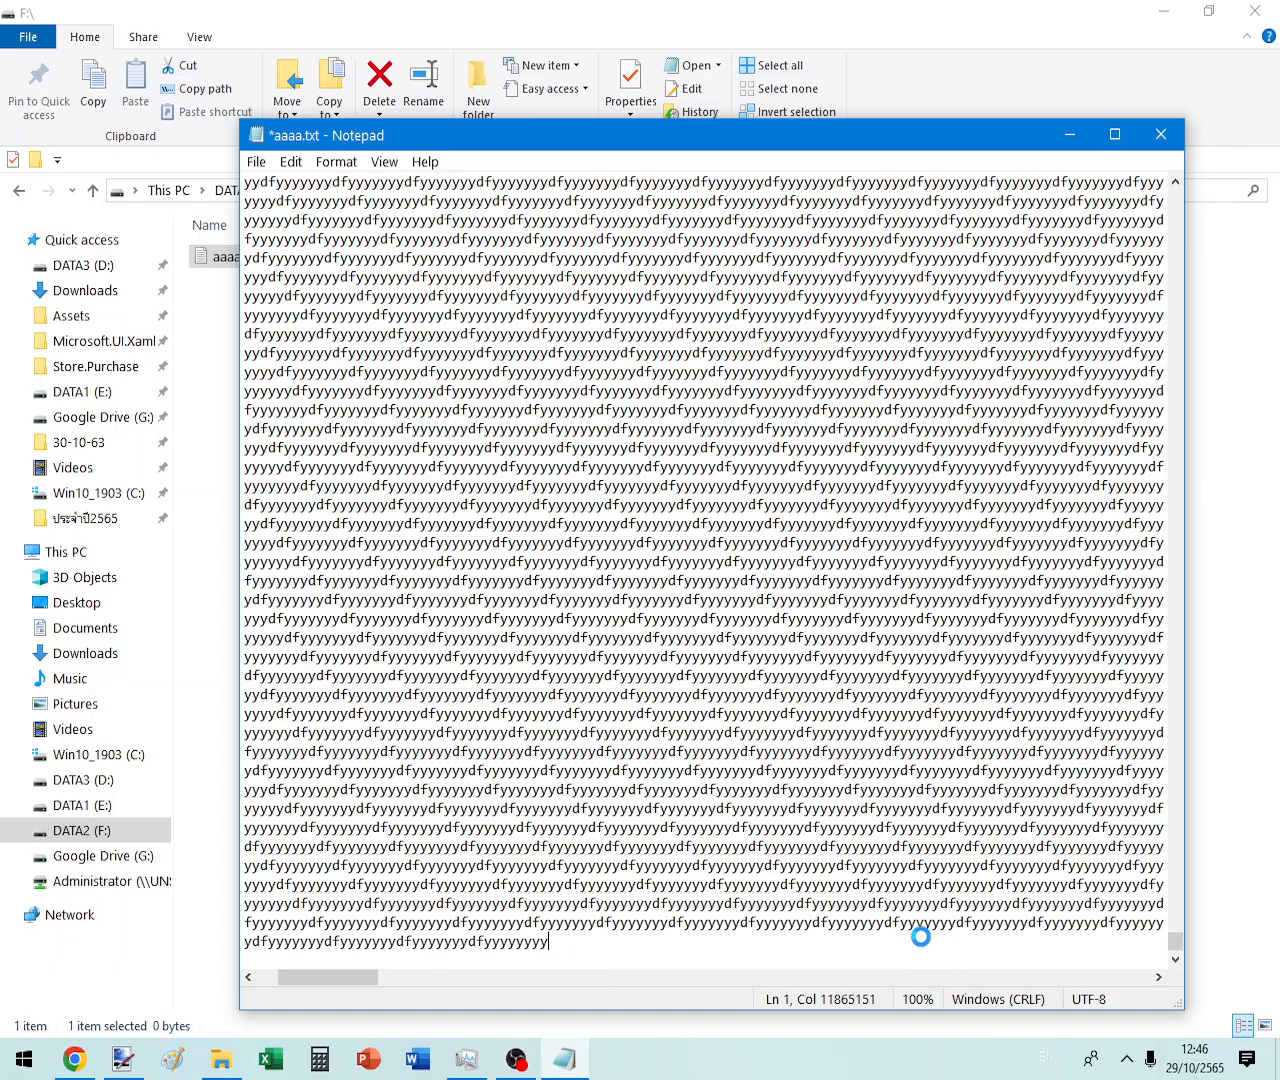
key("ctrl+v")
key("ctrl+v")
key("ctrl+v")
key("ctrl+v")
key("ctrl+v")
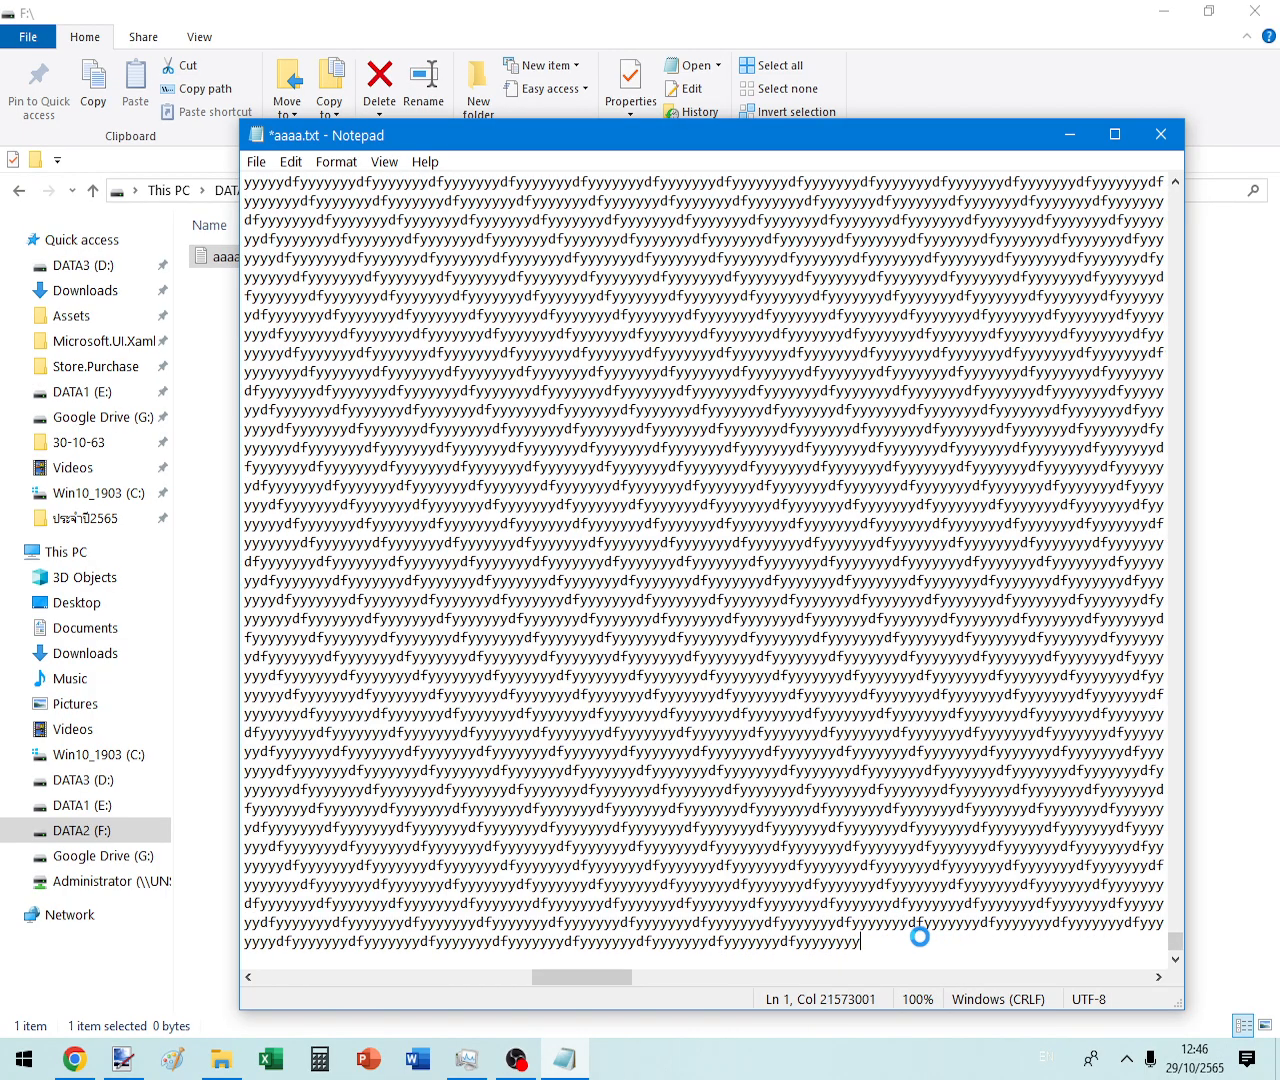
key("ctrl+v")
key("ctrl+v")
key("ctrl+v")
key("ctrl+v")
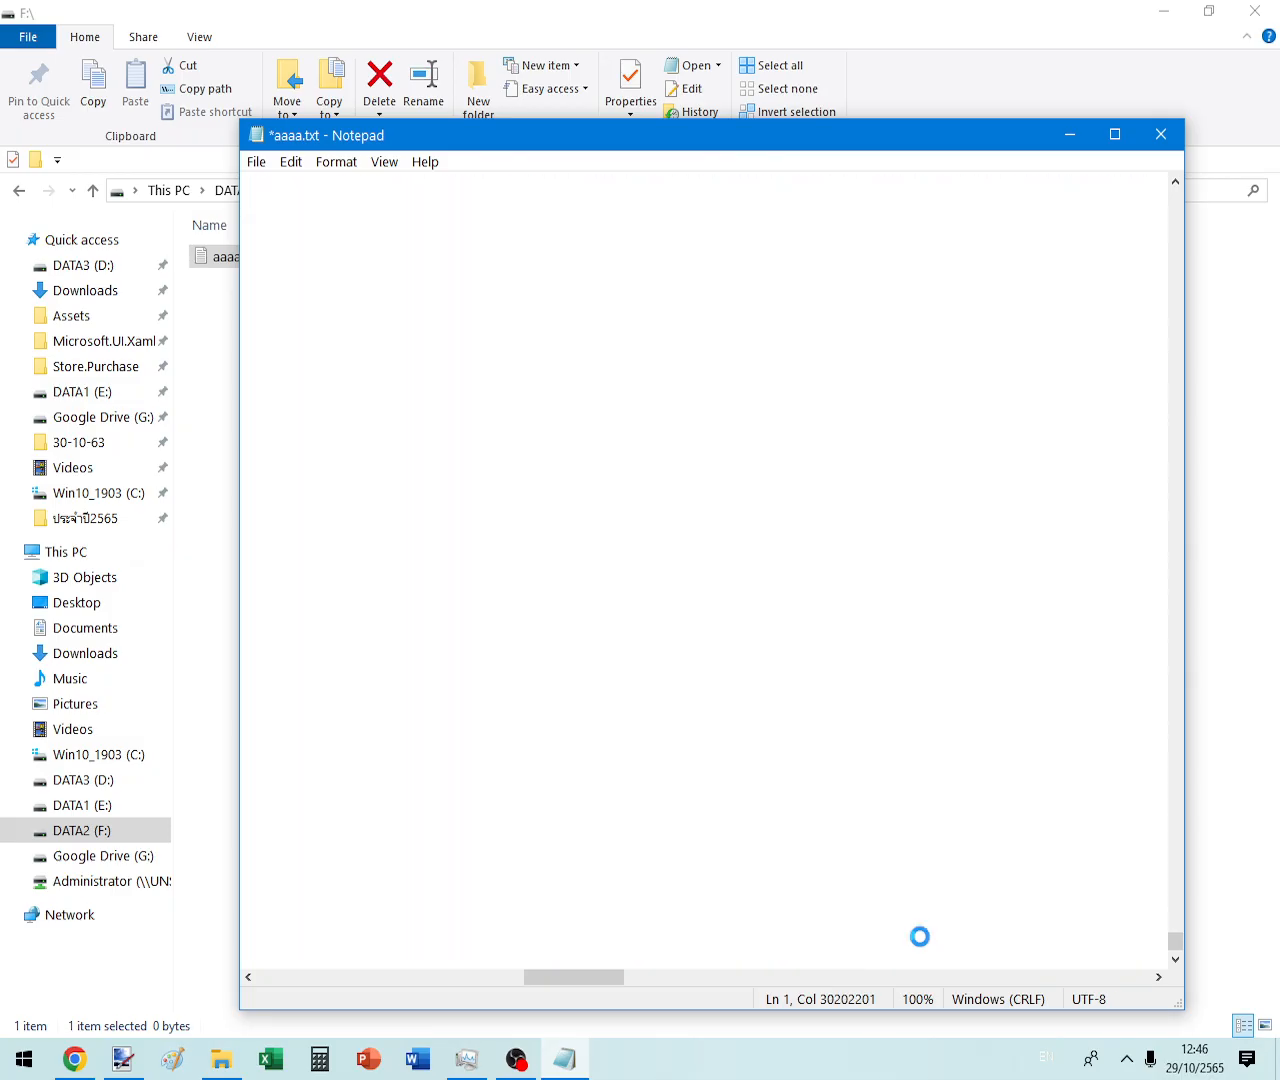
key("ctrl+v")
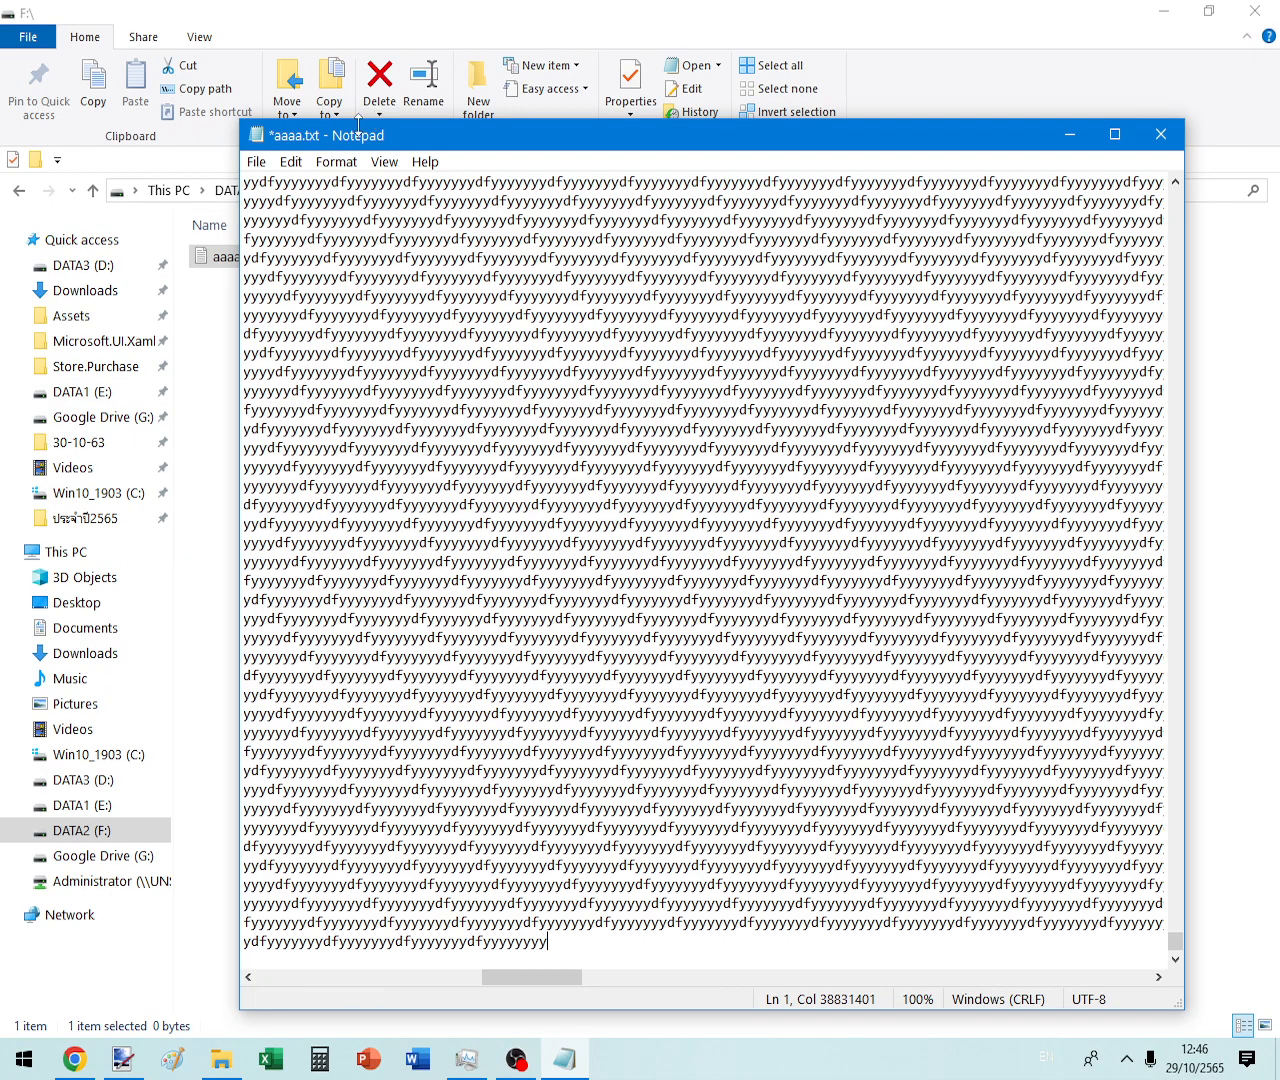
- Double the text once more with a final copy and paste, then save aaaa.txt
key("ctrl+a")
right_click(589, 696)
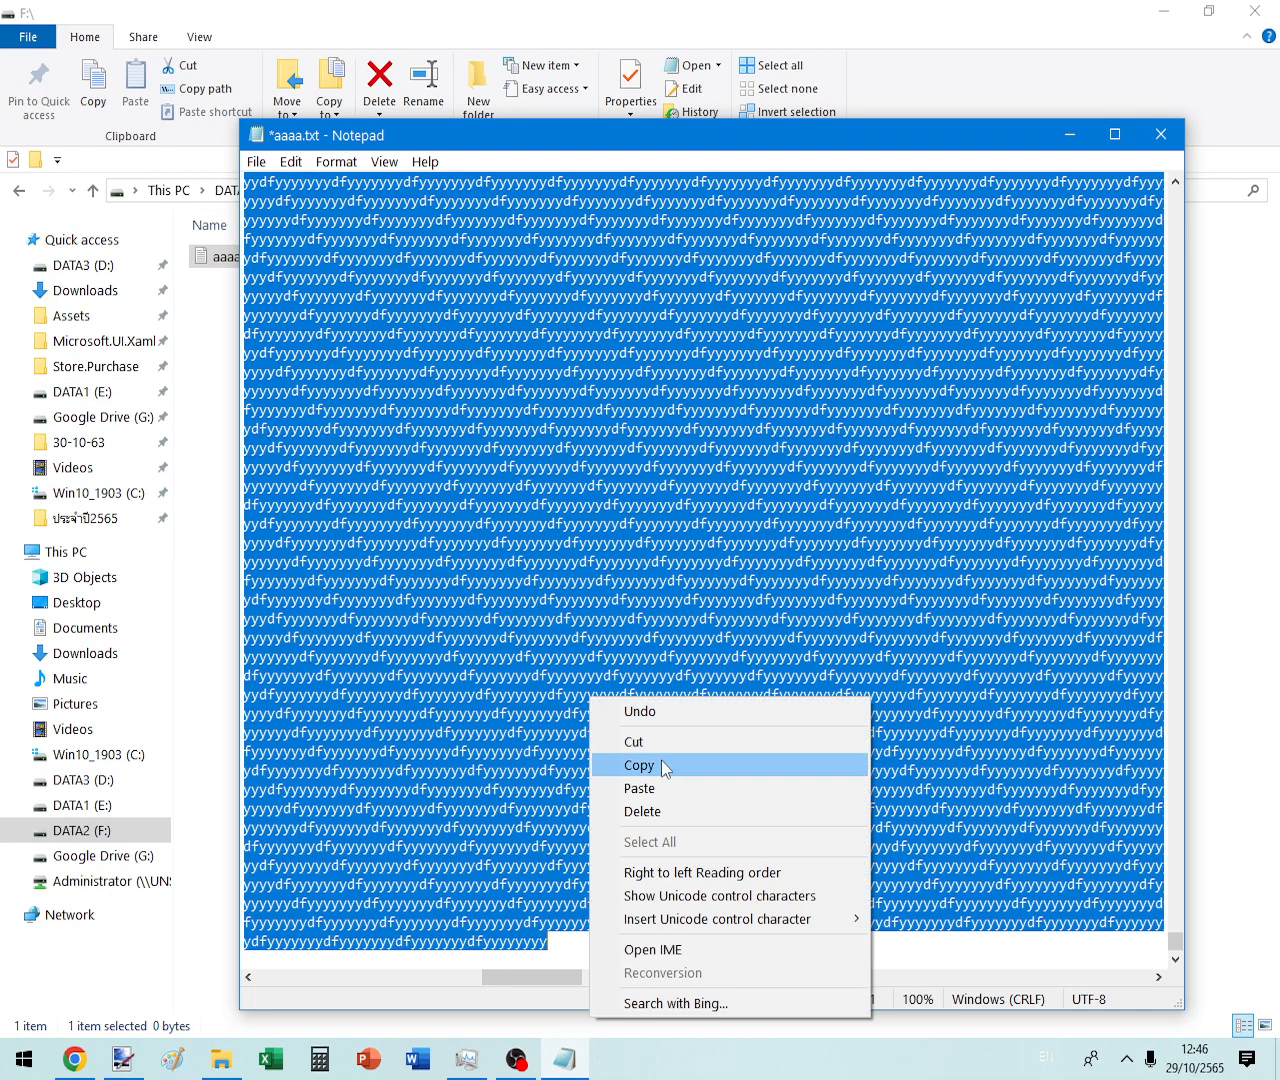
left_click(665, 768)
left_click(638, 940)
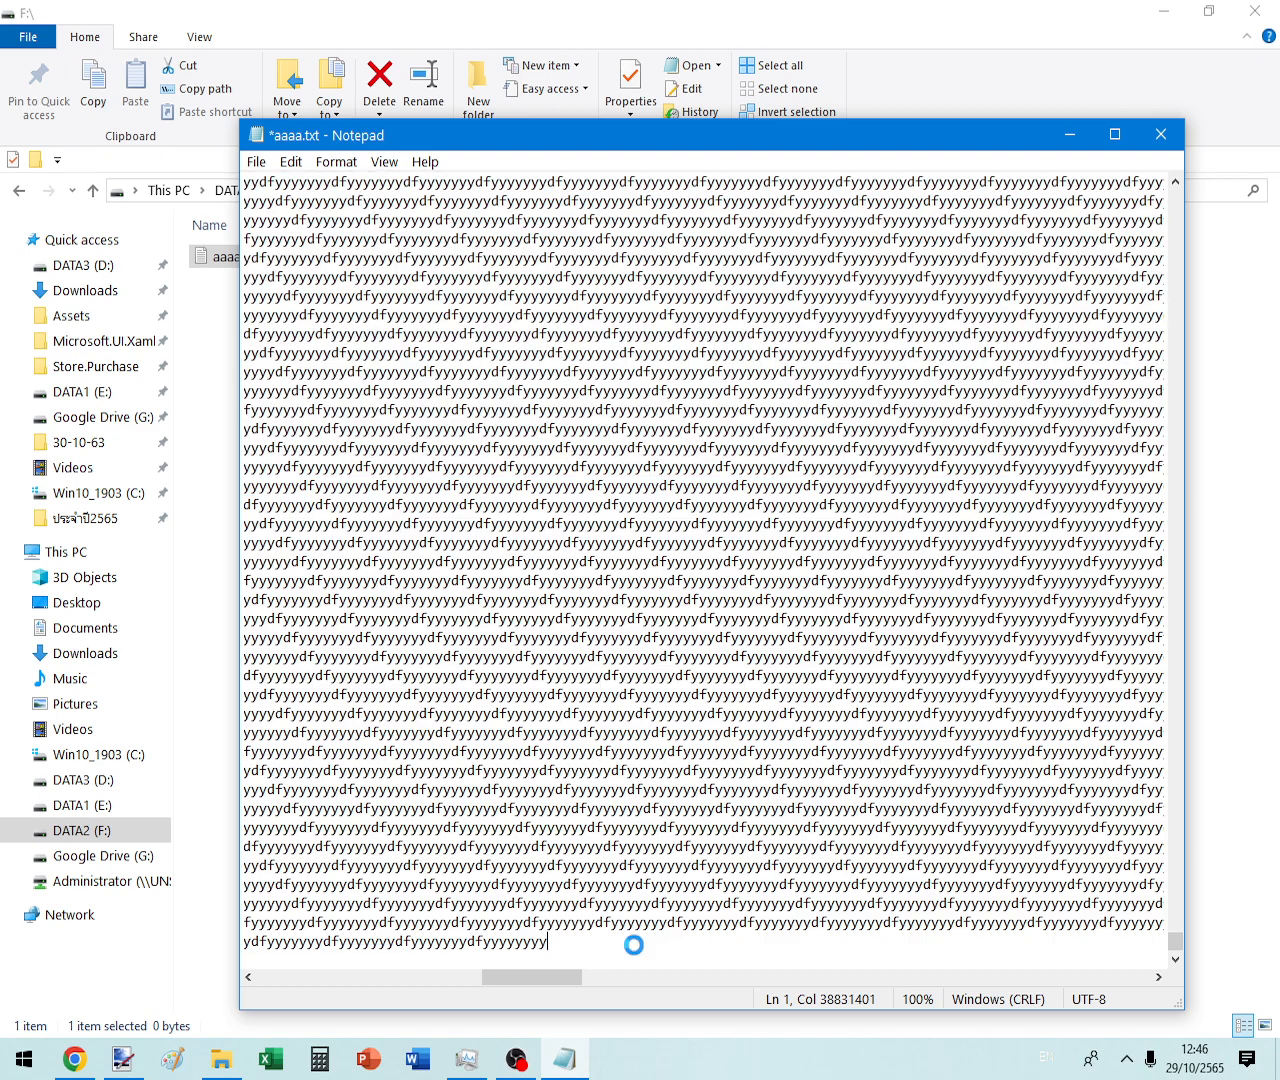
key("ctrl+v")
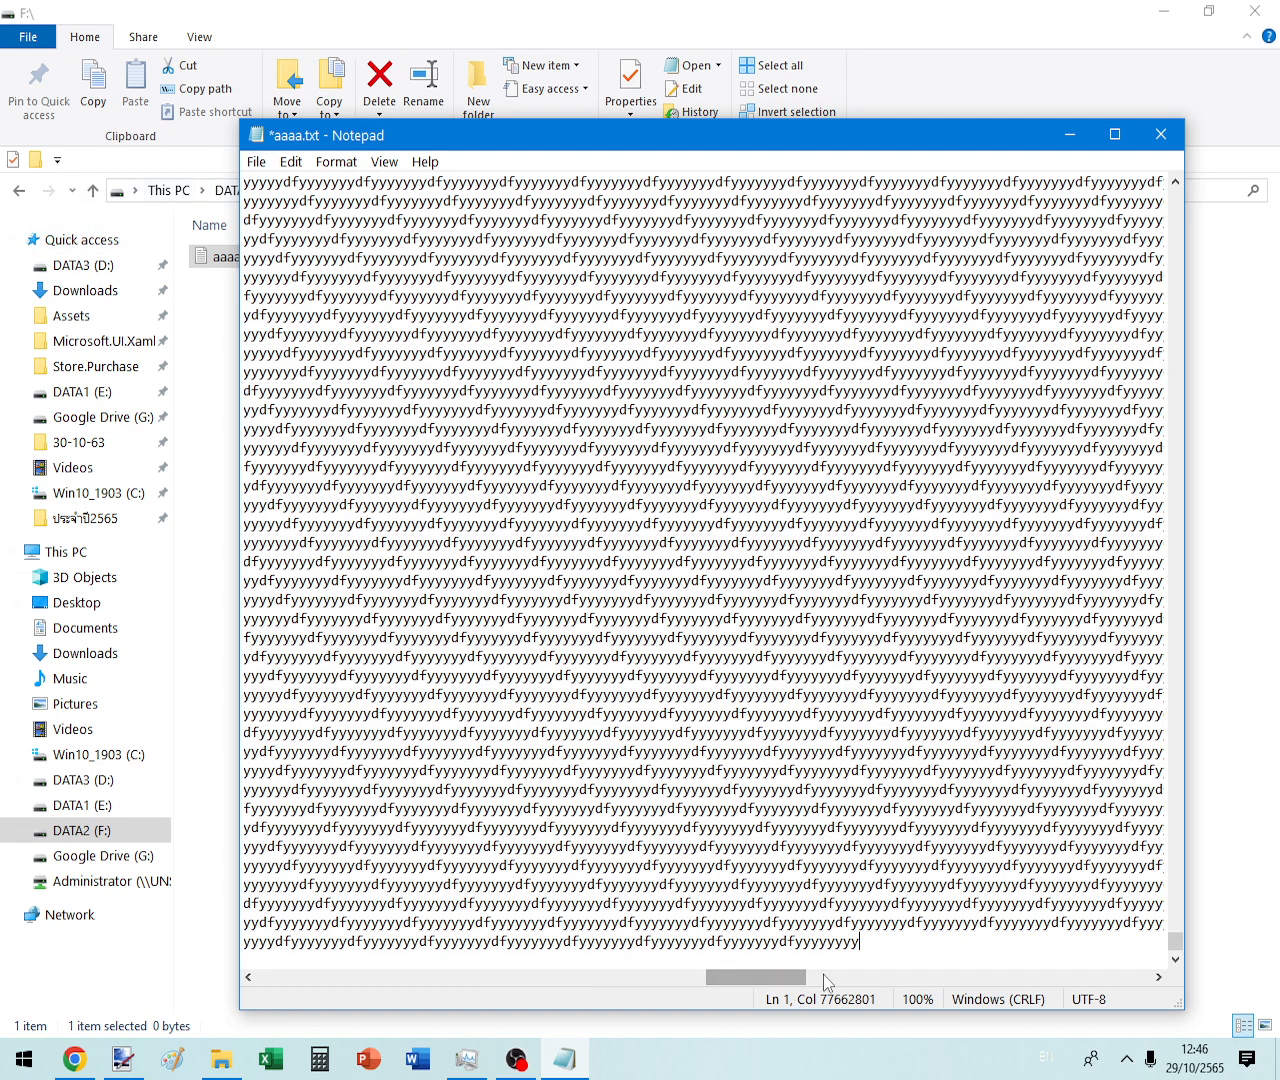
left_click(251, 166)
left_click(289, 259)
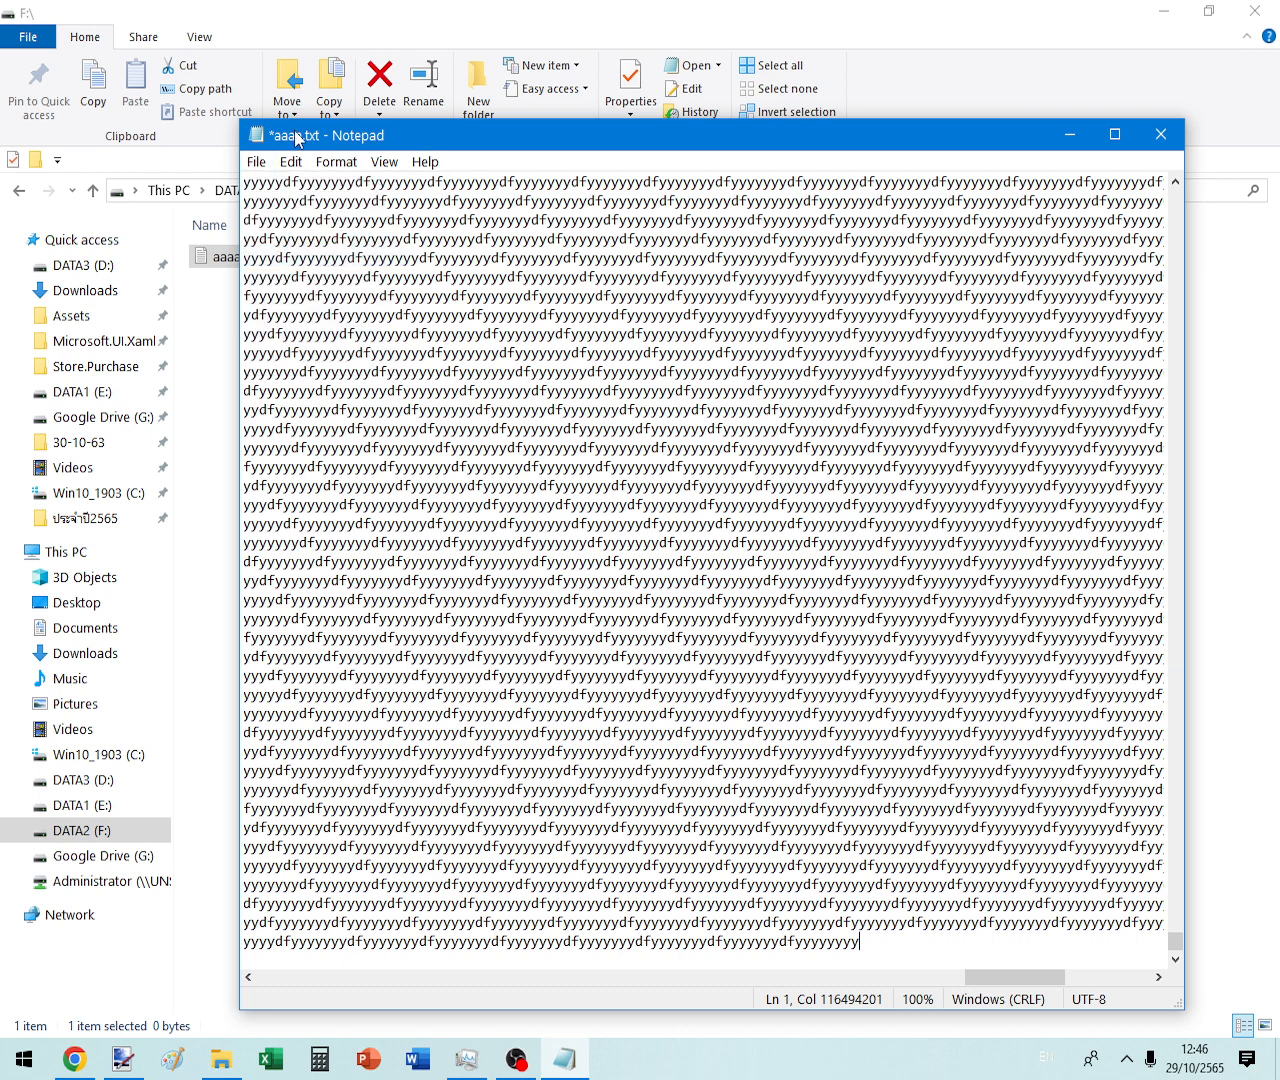
- Close Notepad and refresh DATA2 (F:) so aaaa.txt shows its 113,764 KB size
left_click(1160, 134)
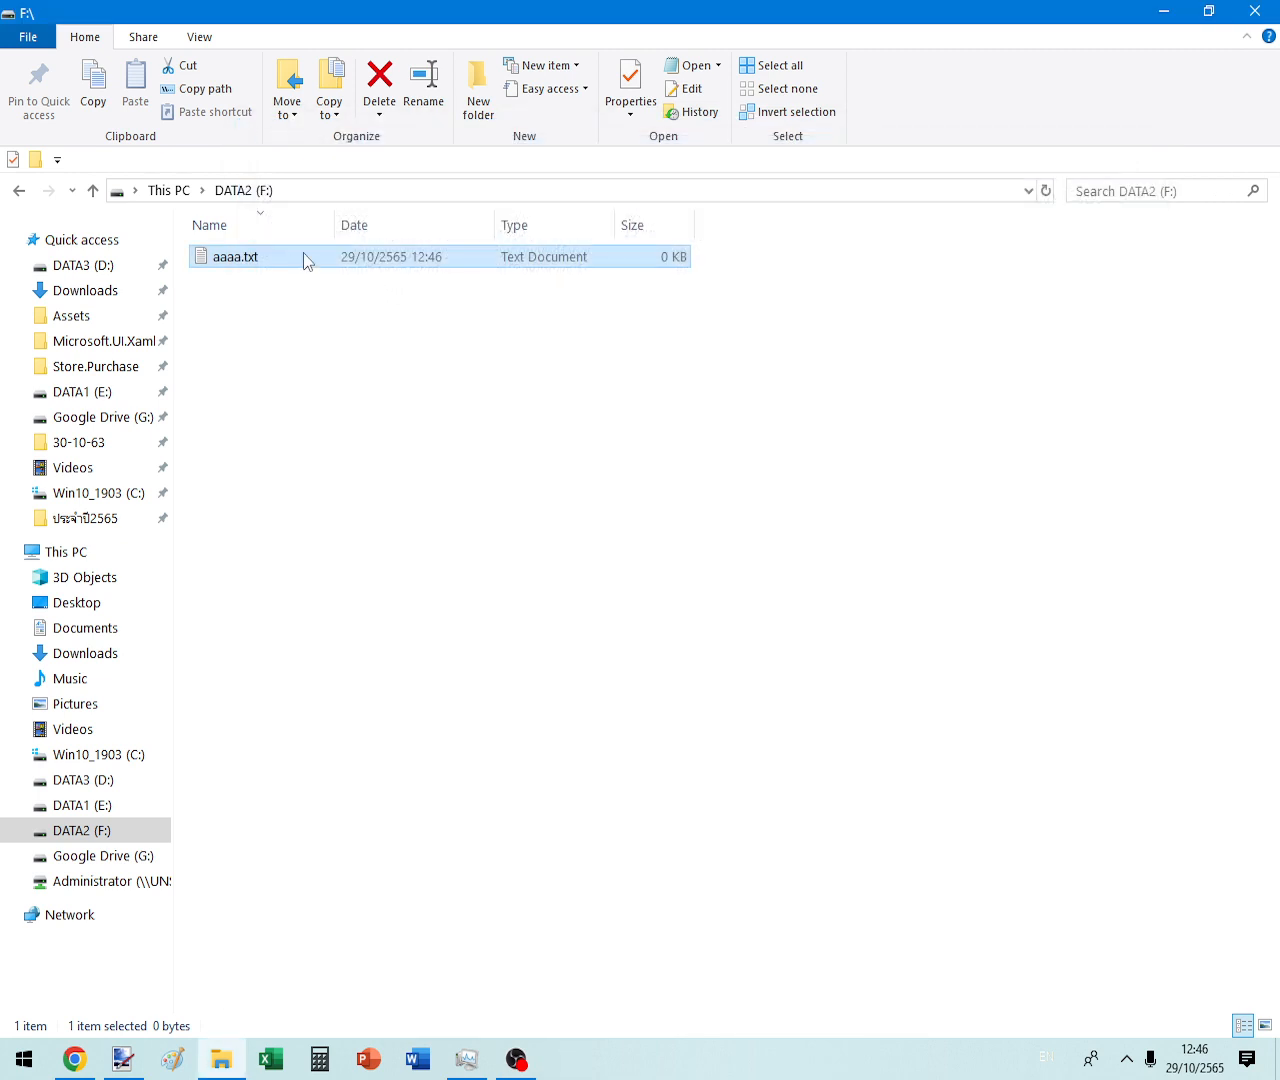
right_click(452, 345)
left_click(532, 437)
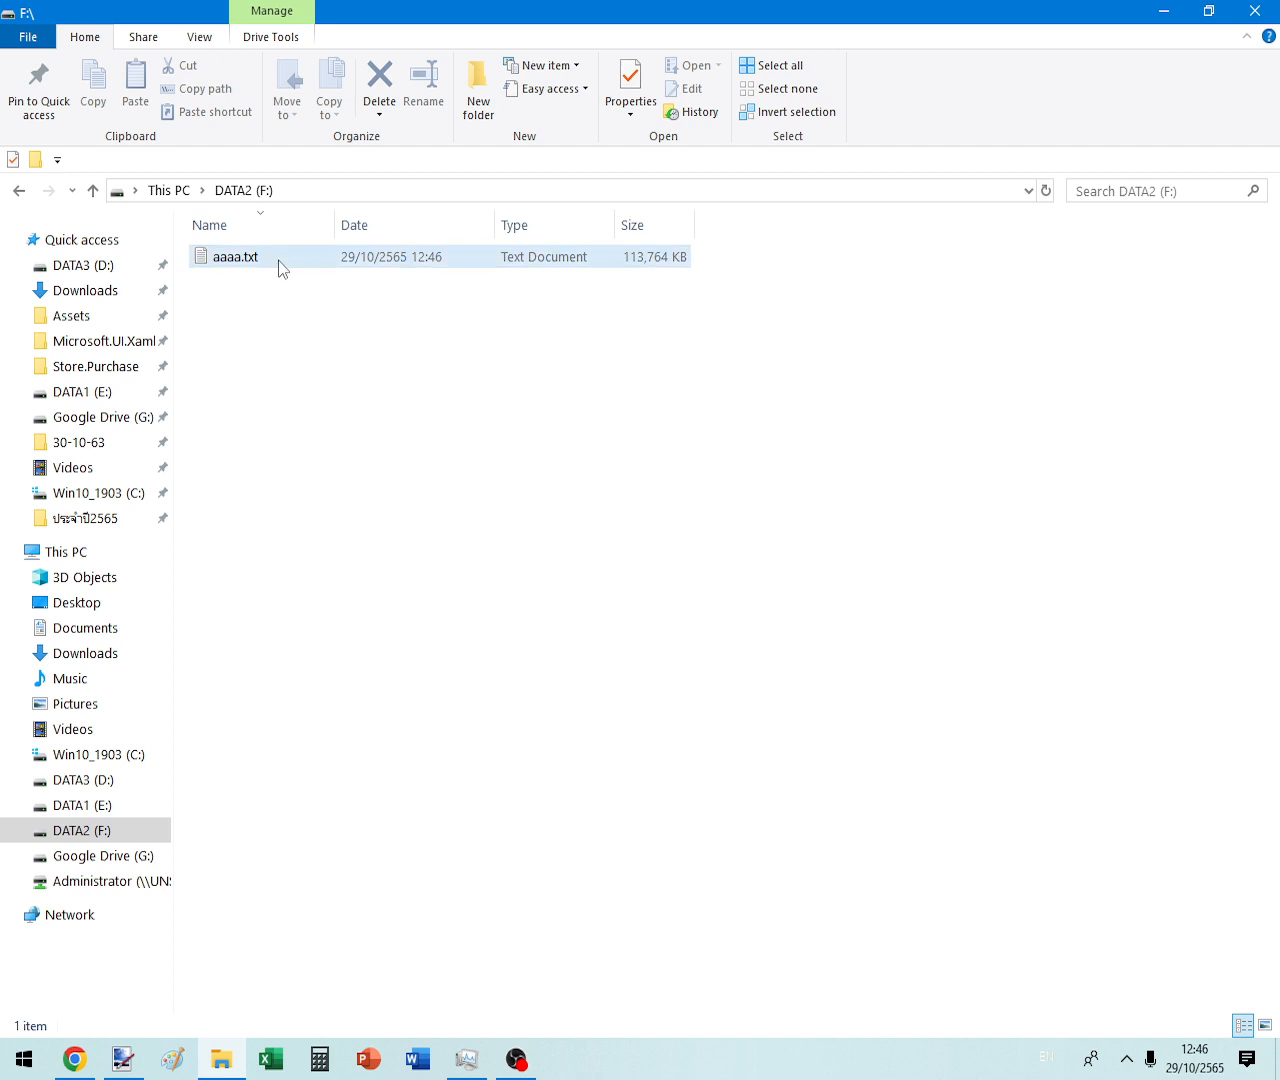
- Paste aaaa.txt repeatedly to make 30 duplicates, cancelling the name-conflict prompt
right_click(278, 260)
right_click(241, 264)
left_click(297, 280)
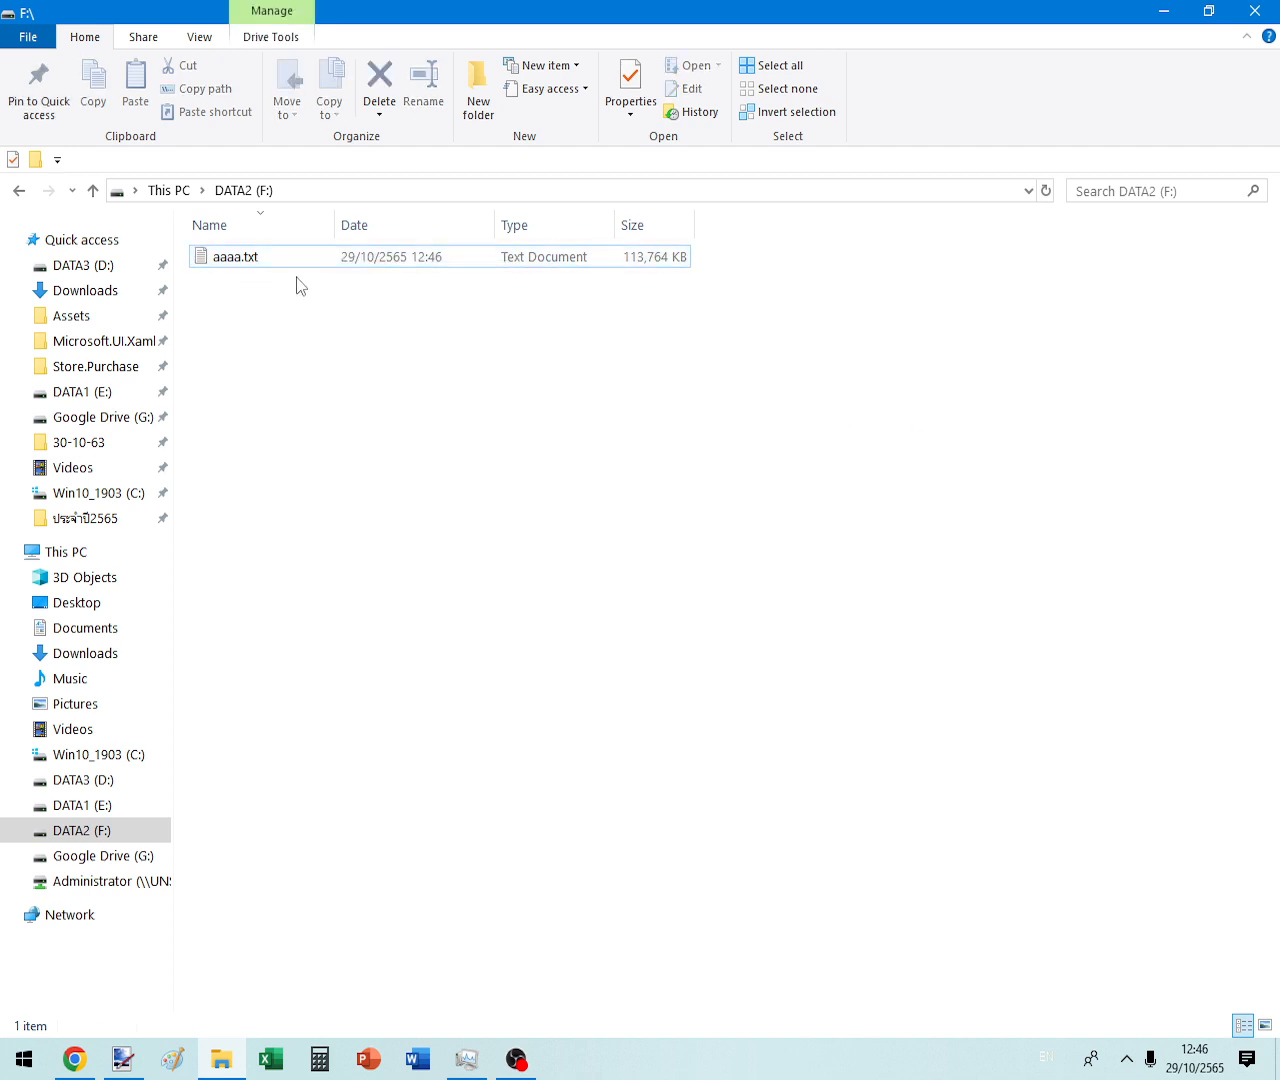
left_click(229, 262)
left_click(230, 274)
key("ctrl+v")
key("ctrl+v")
key("ctrl+v")
key("ctrl+v")
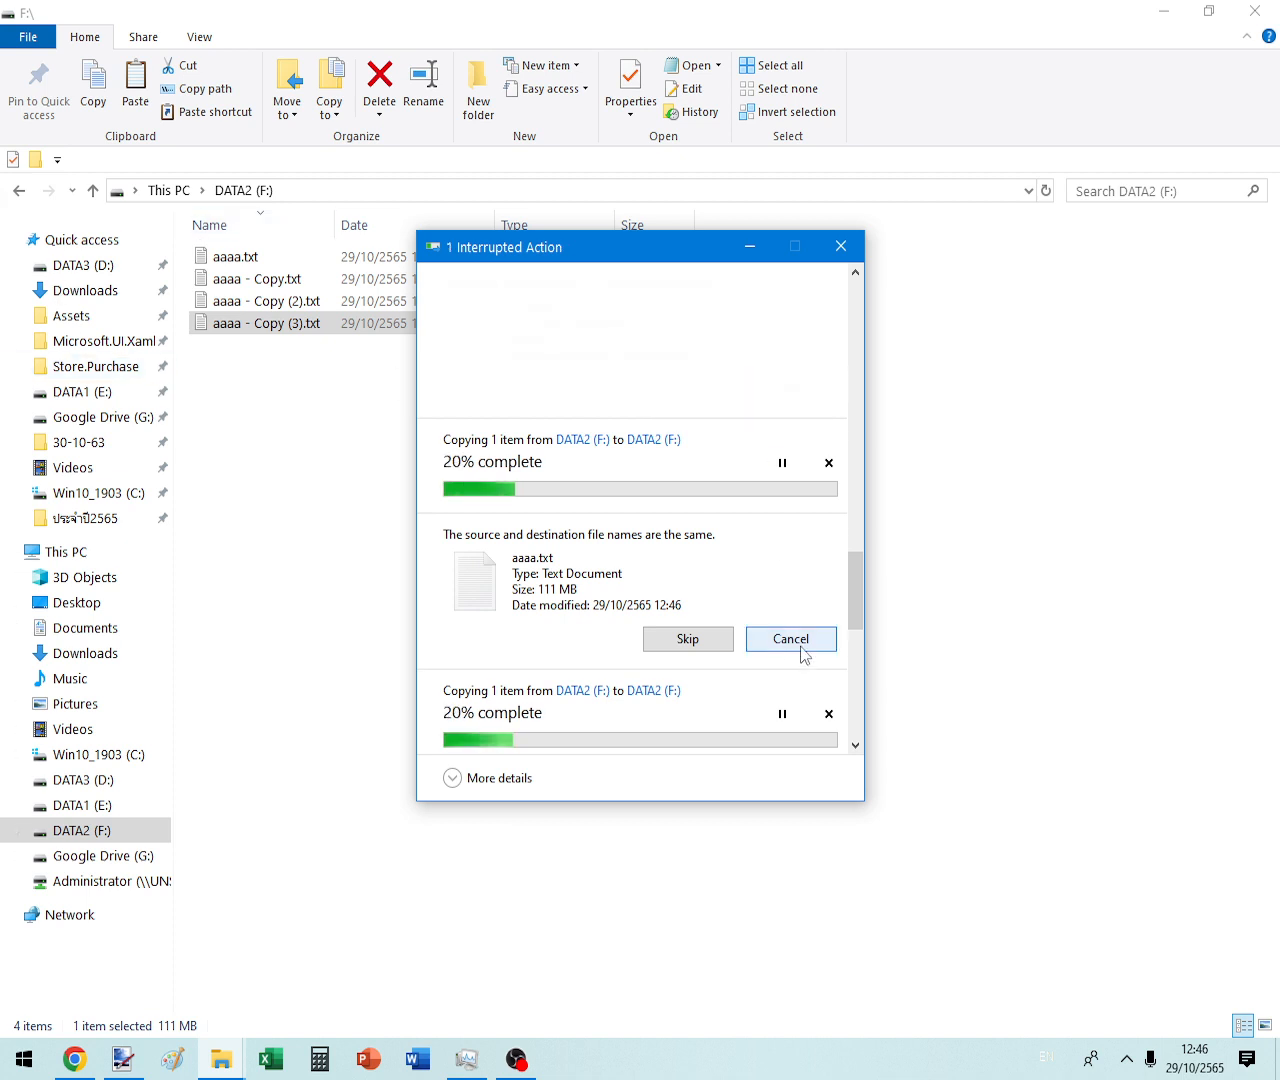
left_click(791, 483)
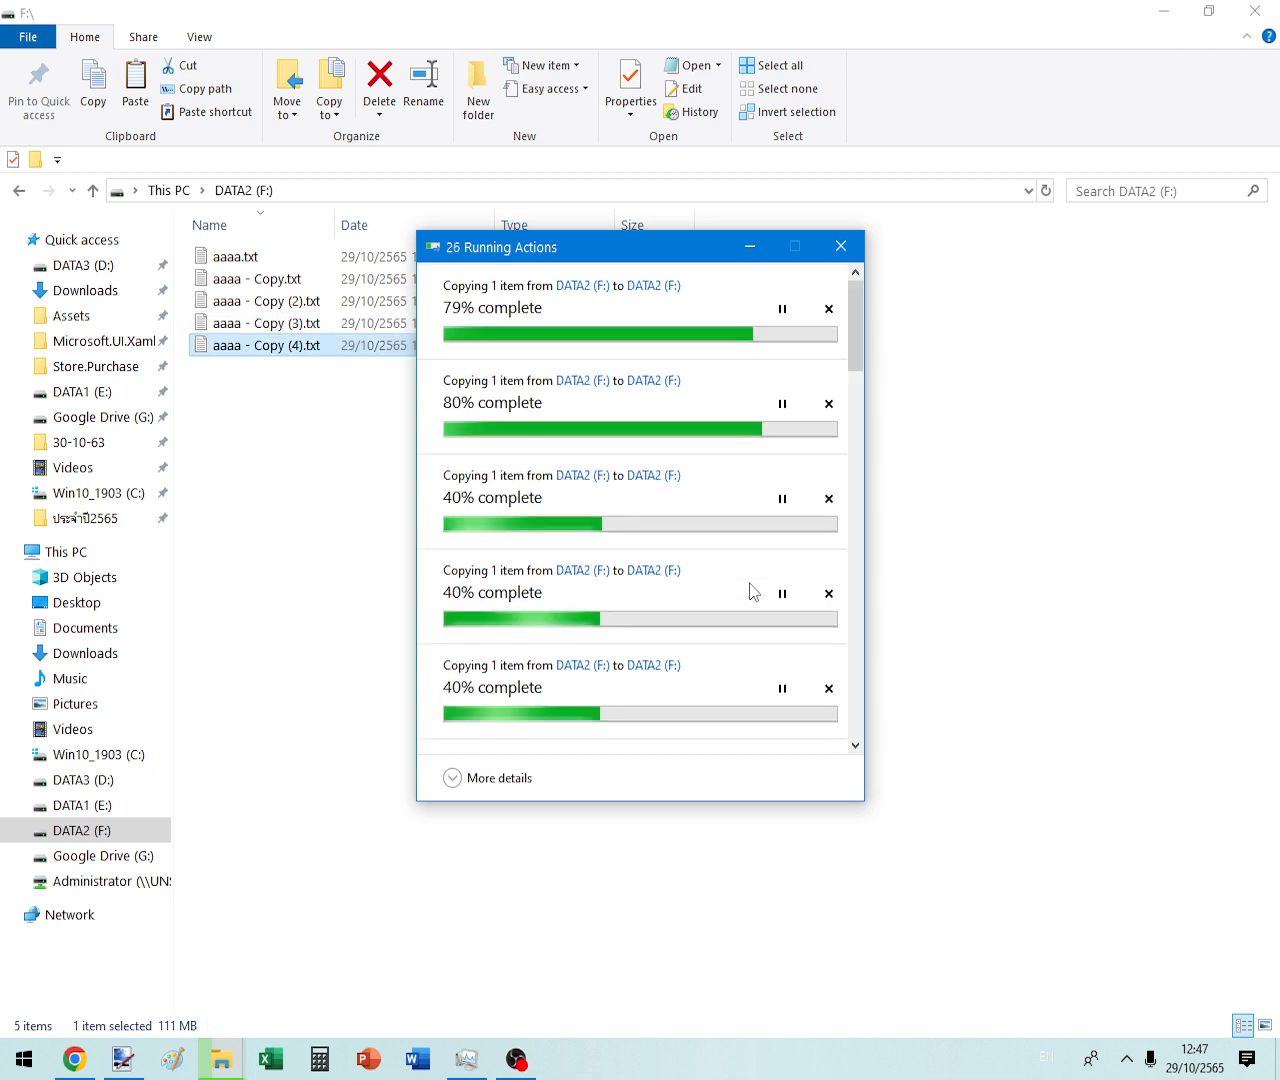
scroll(742, 590, "down", 10)
scroll(742, 597, "down", 2)
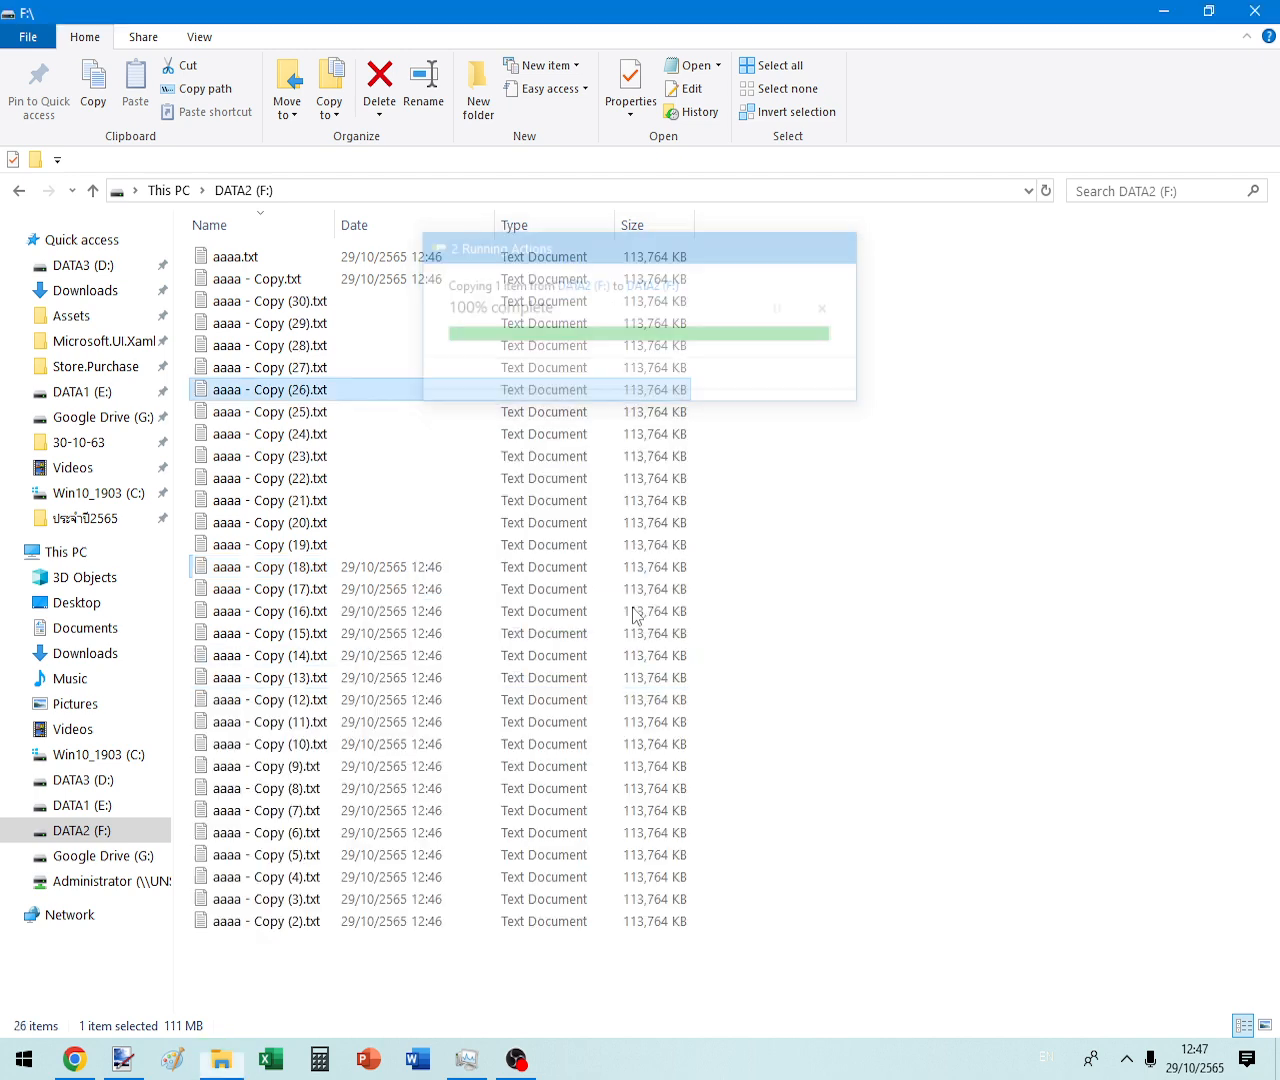
left_click(907, 823)
- Select all 31 files and confirm their combined size is 3.36 GB
key("ctrl+a")
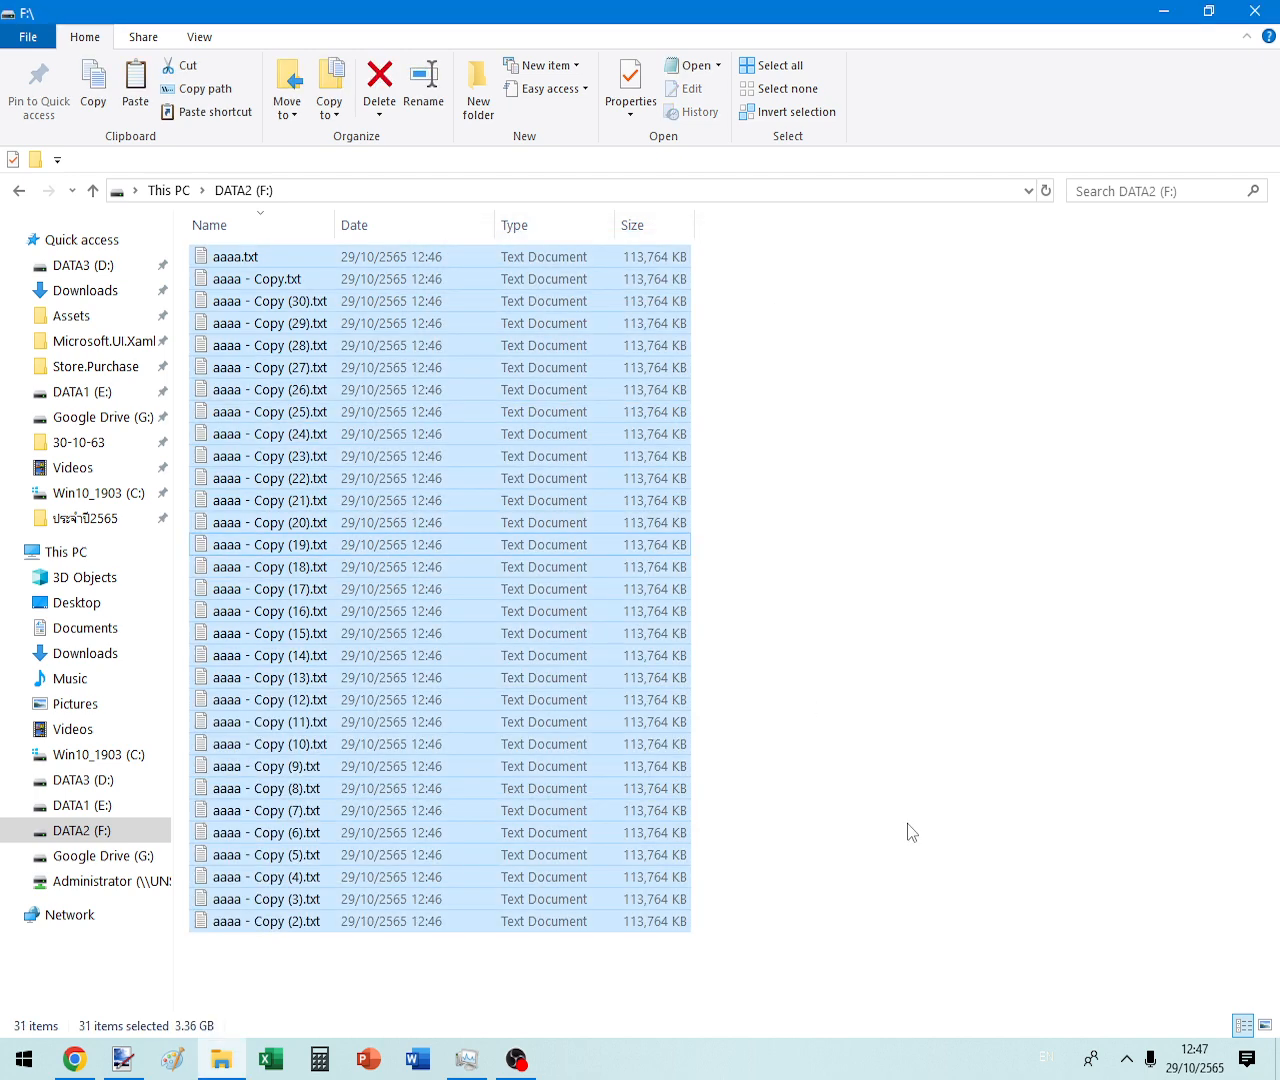
key("alt+Return")
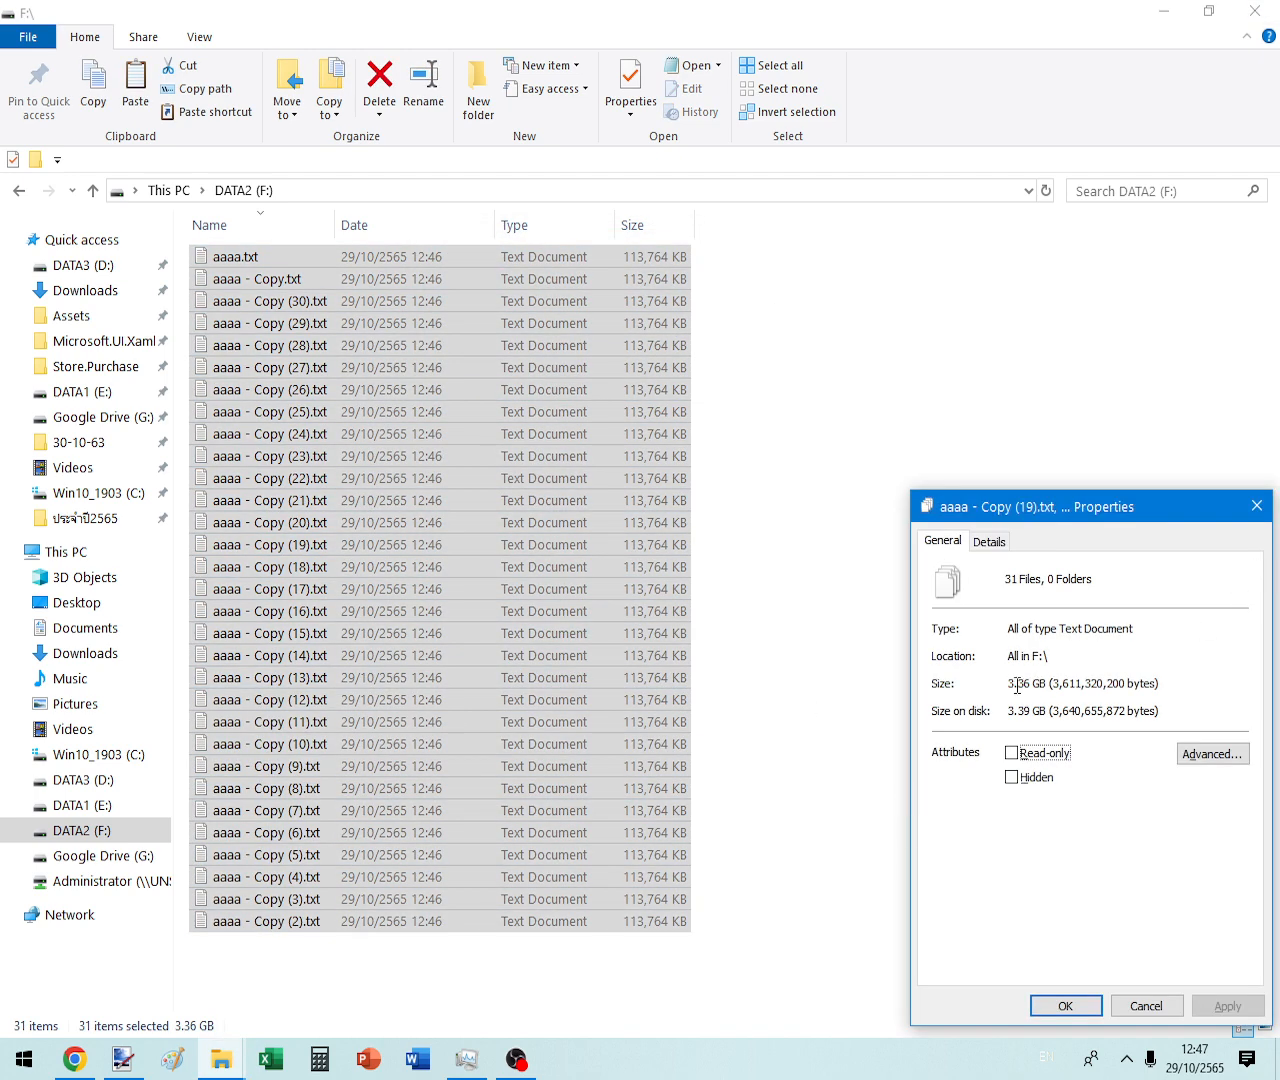
key("Escape")
- Copy and paste all 31 files to start duplicating them, then view This PC's drives
right_click(473, 430)
left_click(534, 600)
left_click(1034, 596)
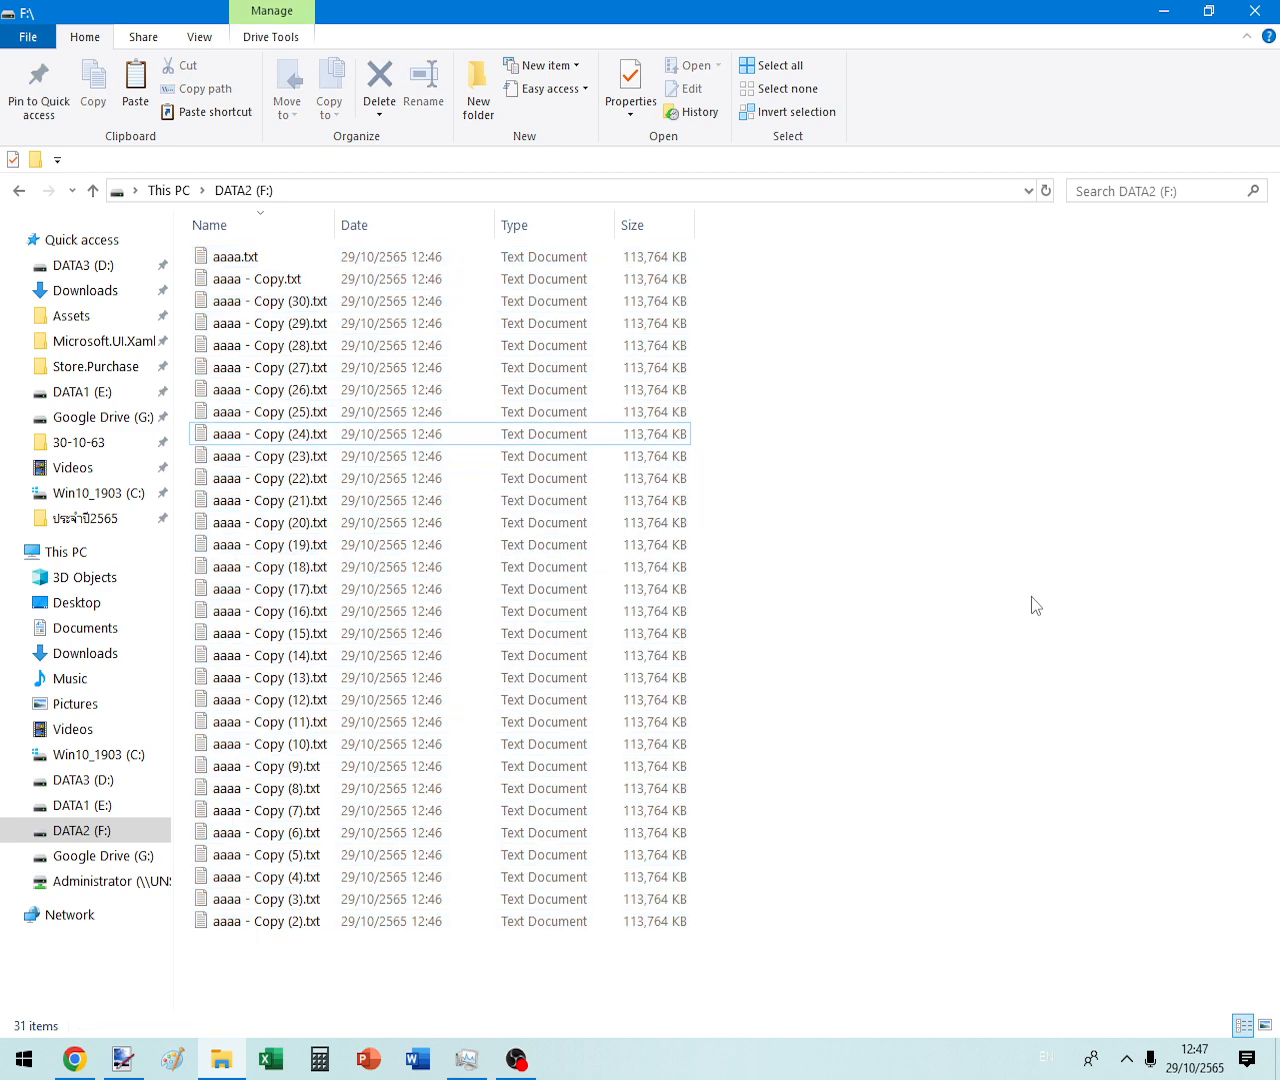
key("ctrl+v")
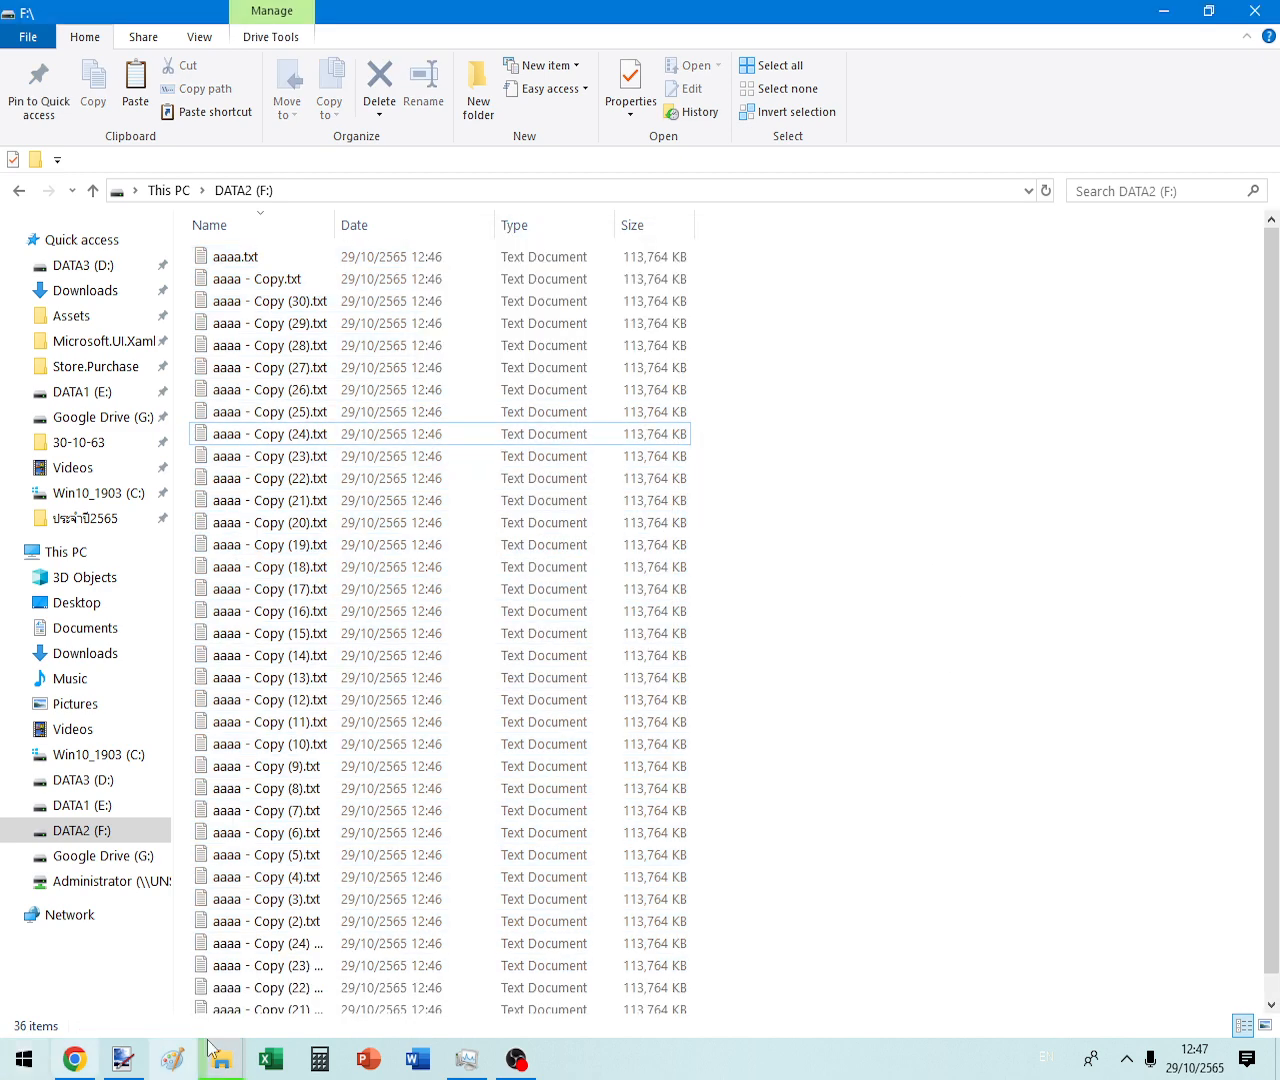
left_click(274, 1028)
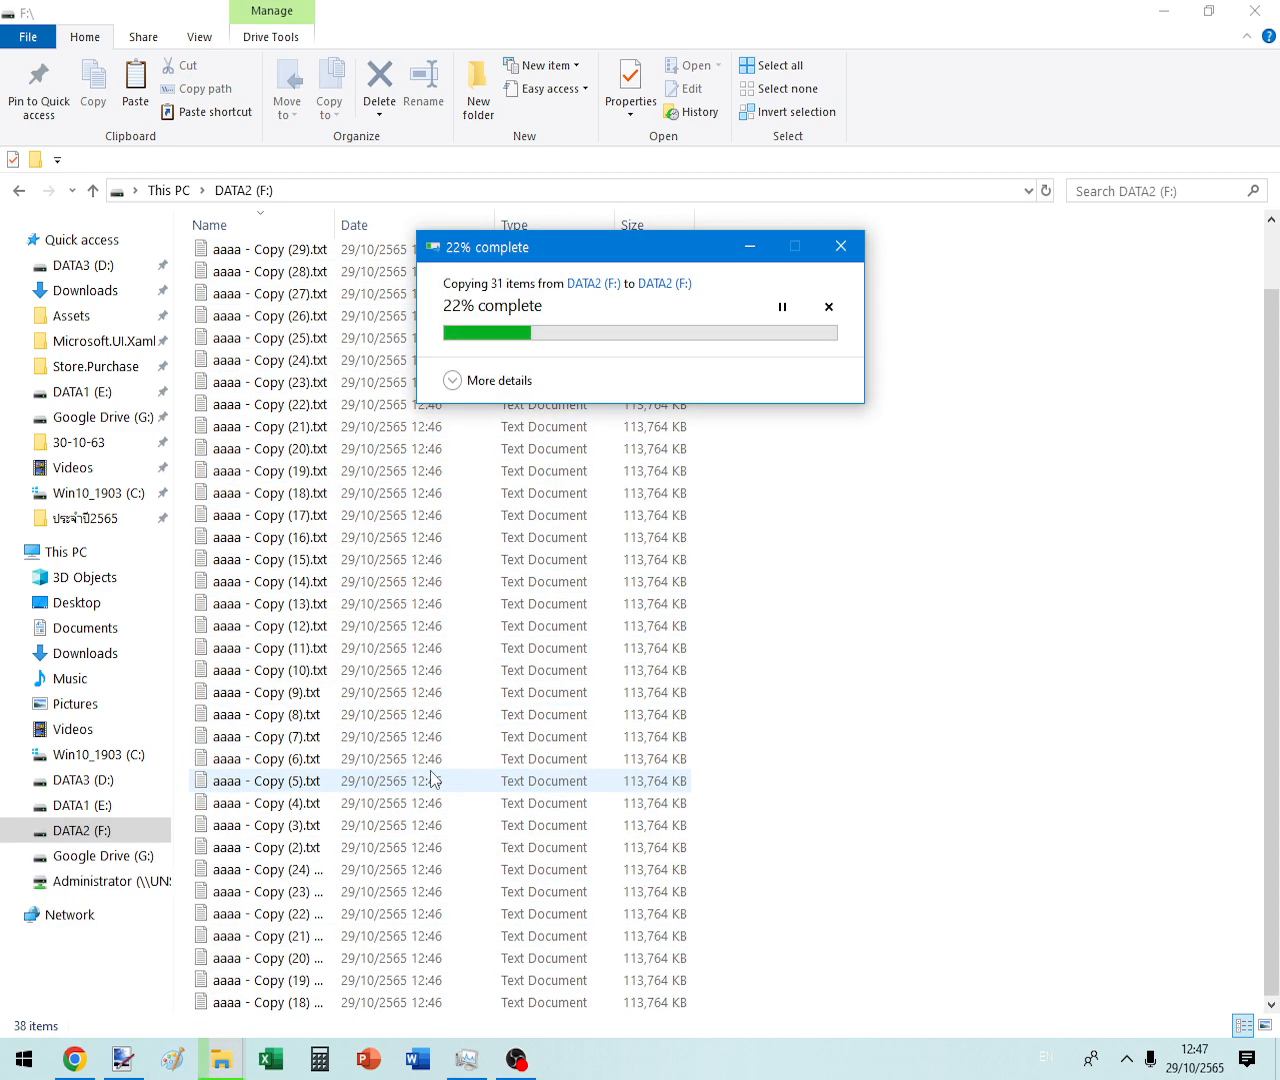
left_click(63, 555)
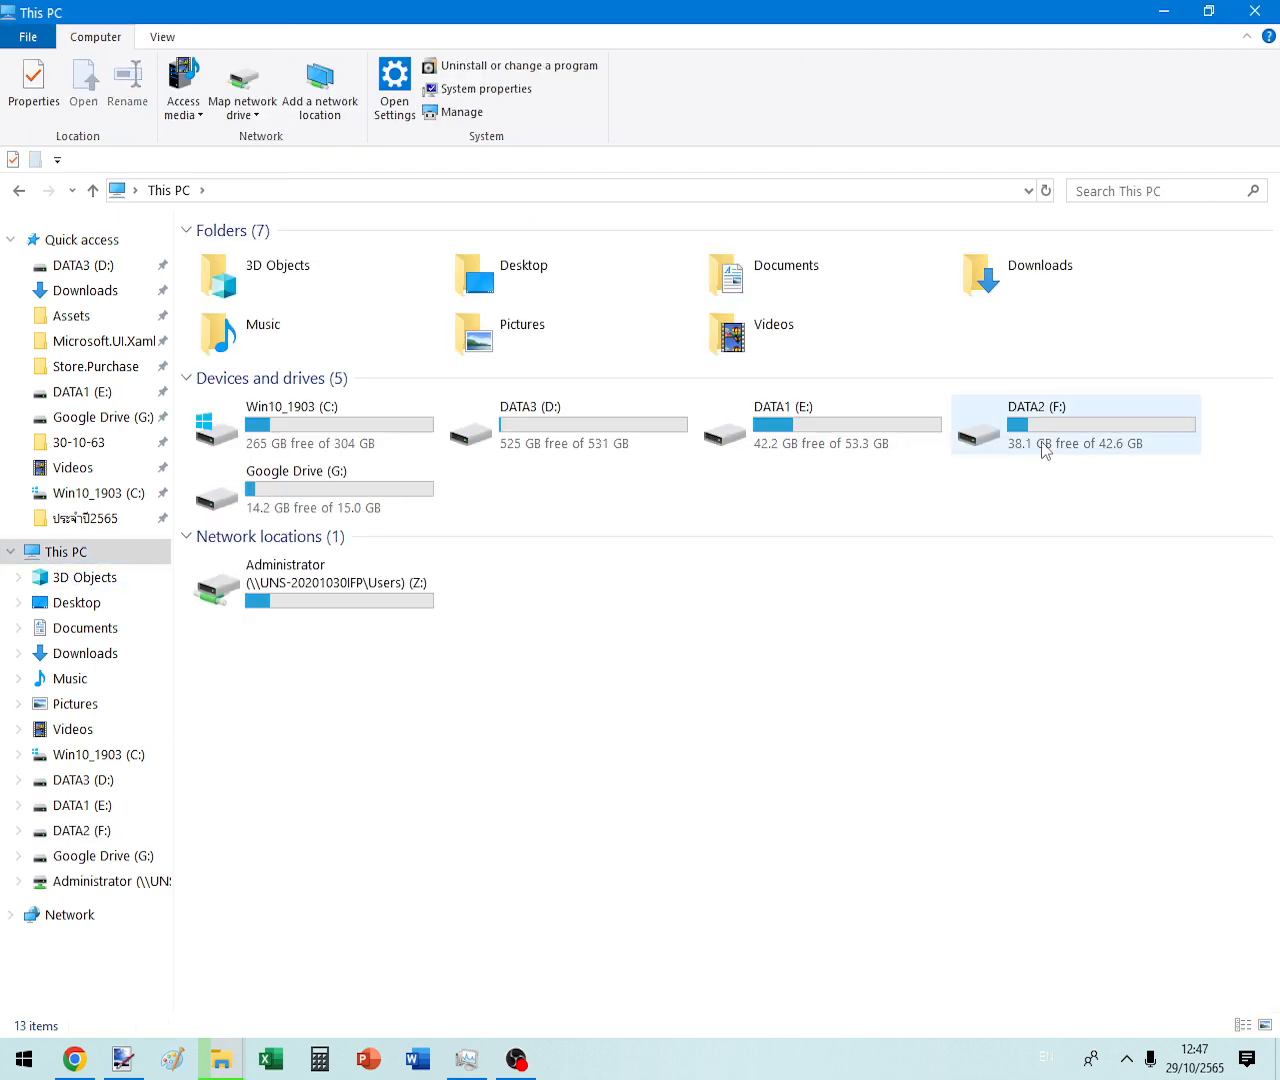
- Open DATA2 (F:) and check disk activity in Task Manager and the copy progress window
double_click(1041, 441)
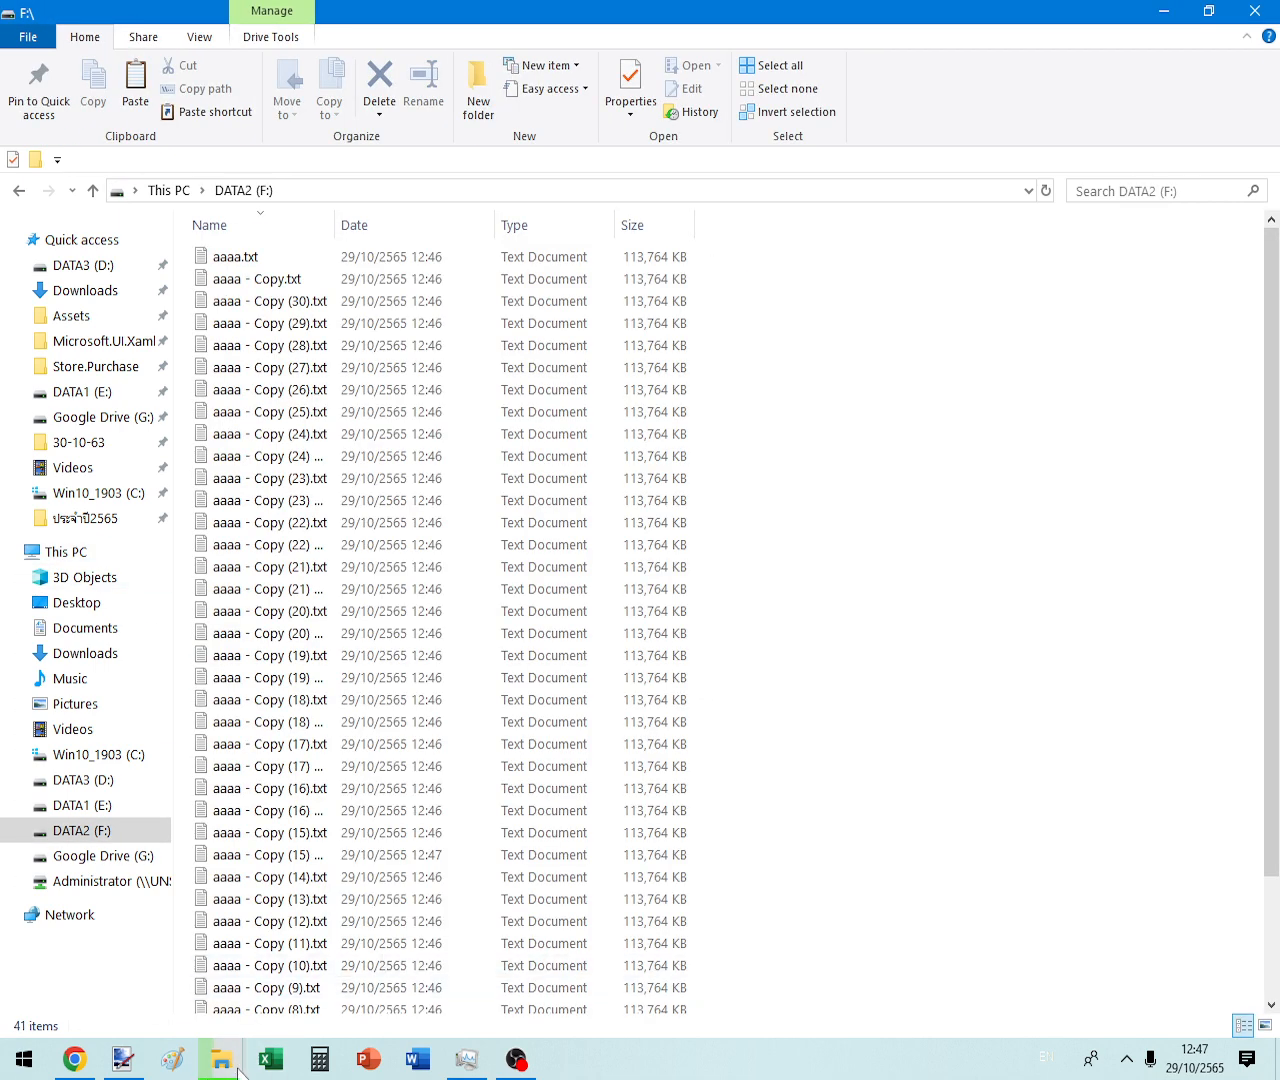
left_click(478, 1068)
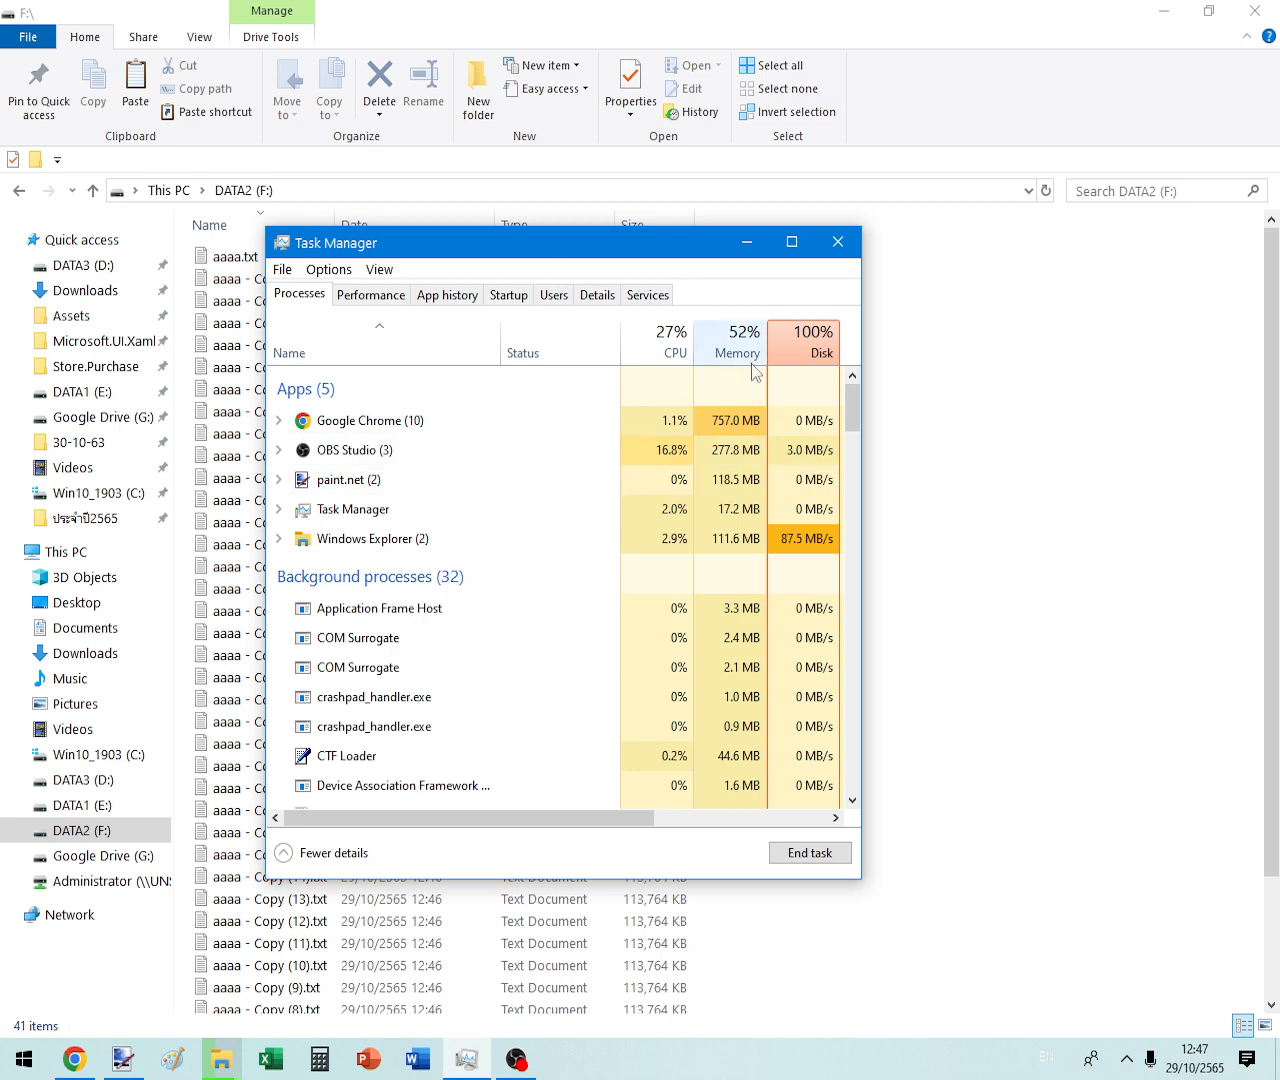
left_click(838, 241)
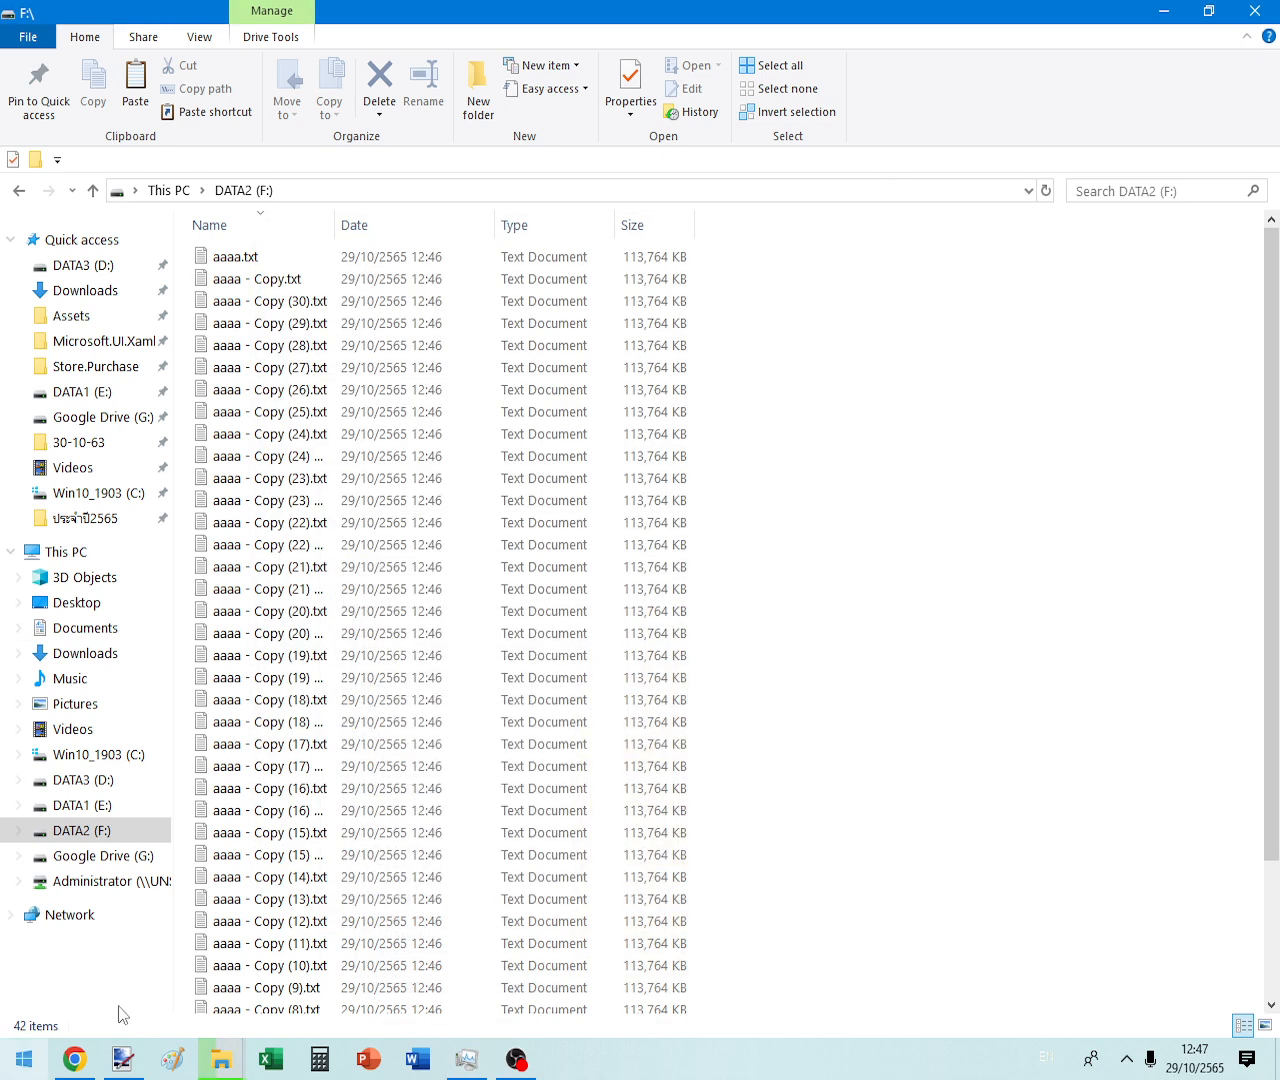
left_click(302, 979)
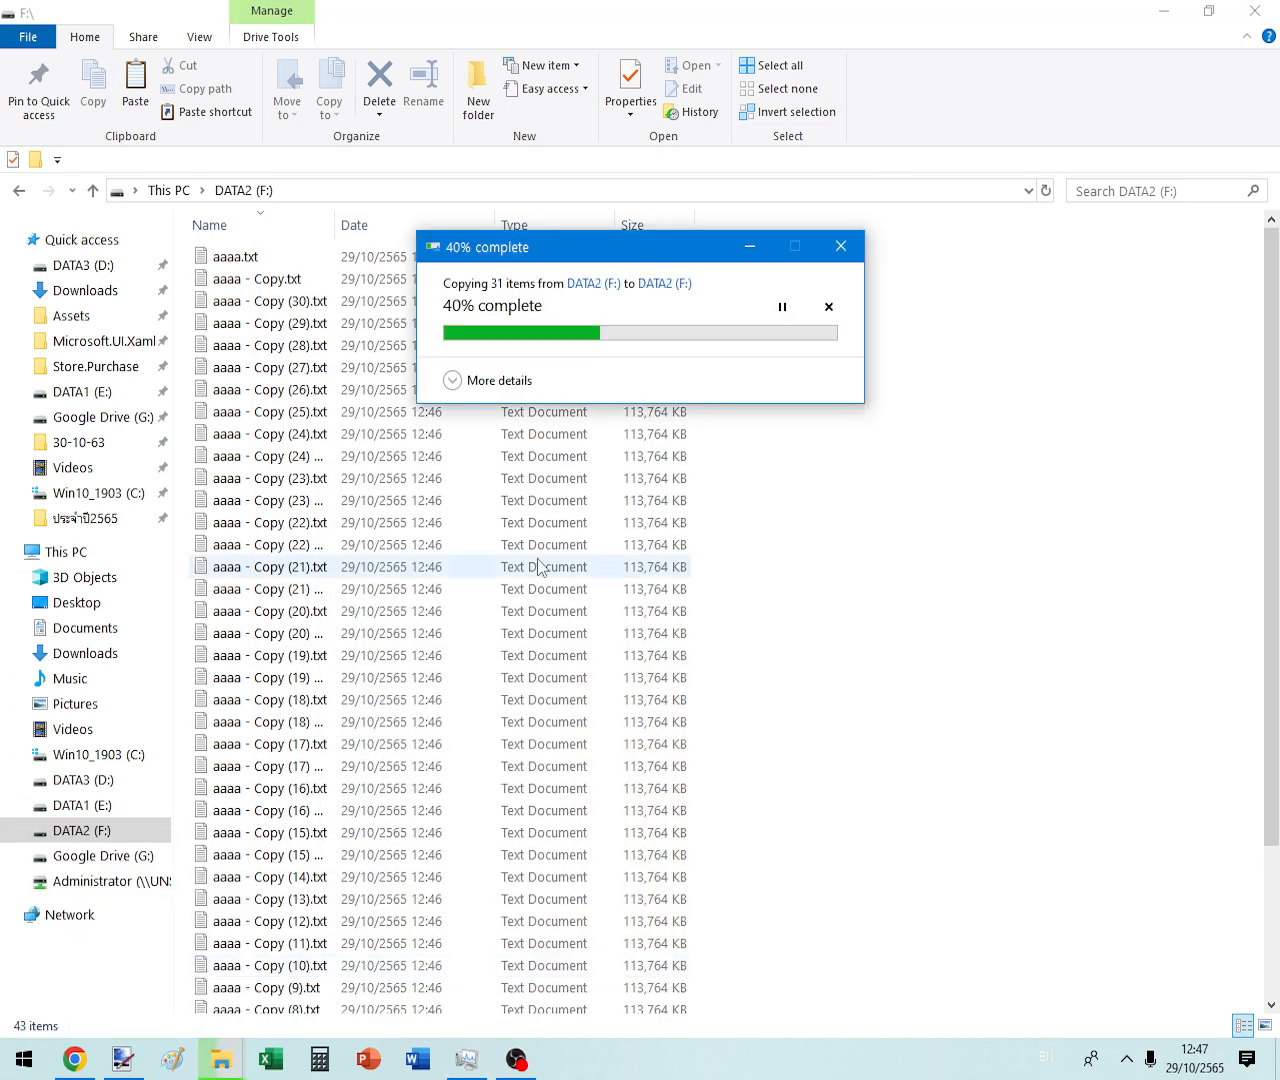
left_click(634, 811)
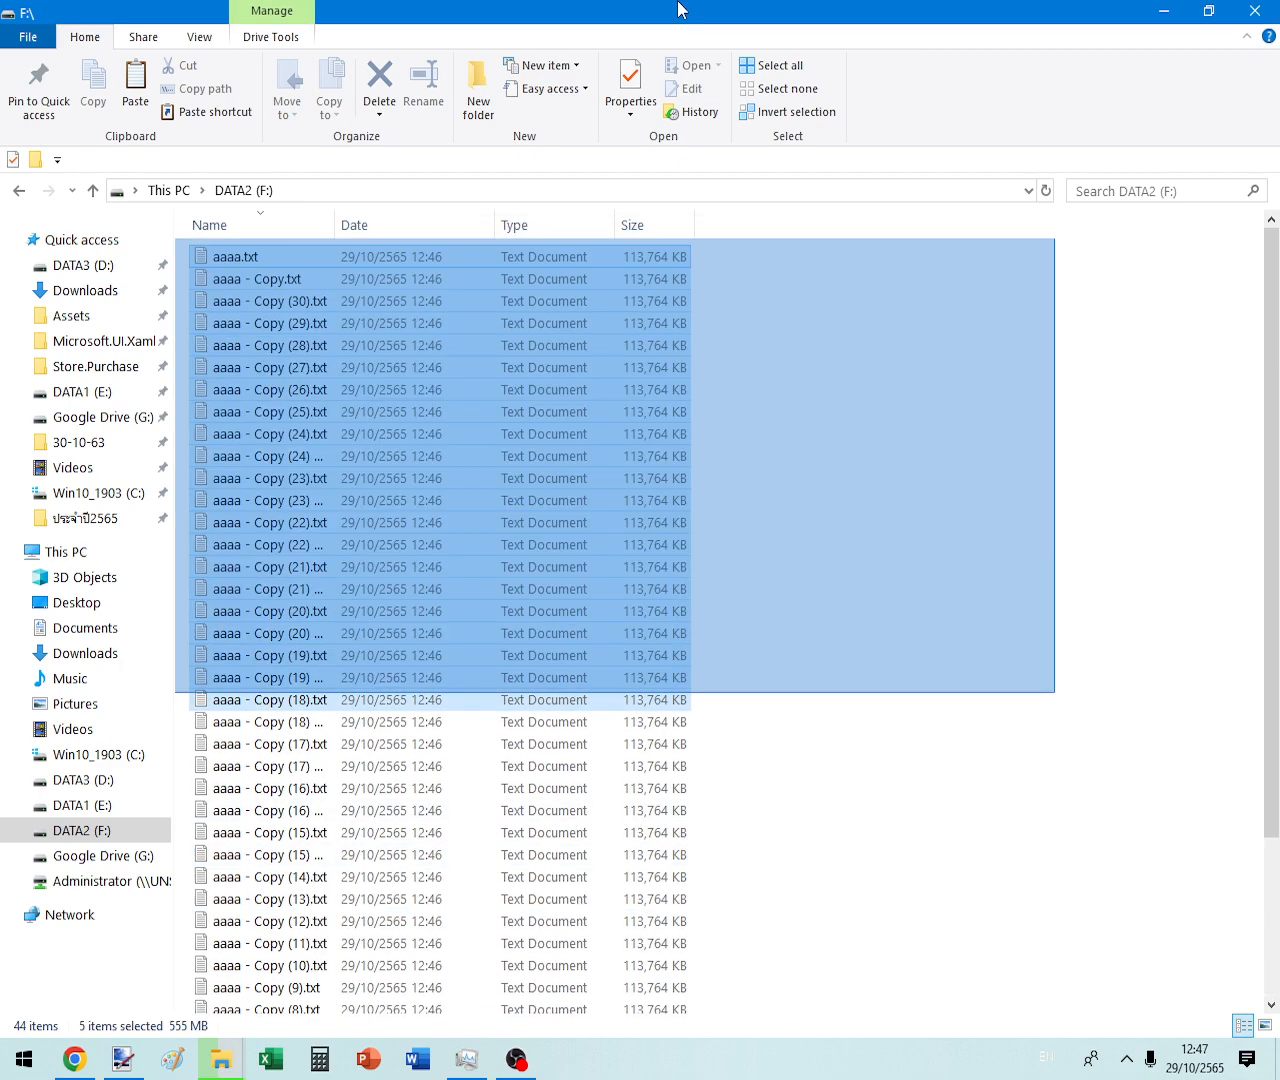
left_click_drag(518, 400, 1135, 861)
mouse_move(237, 1066)
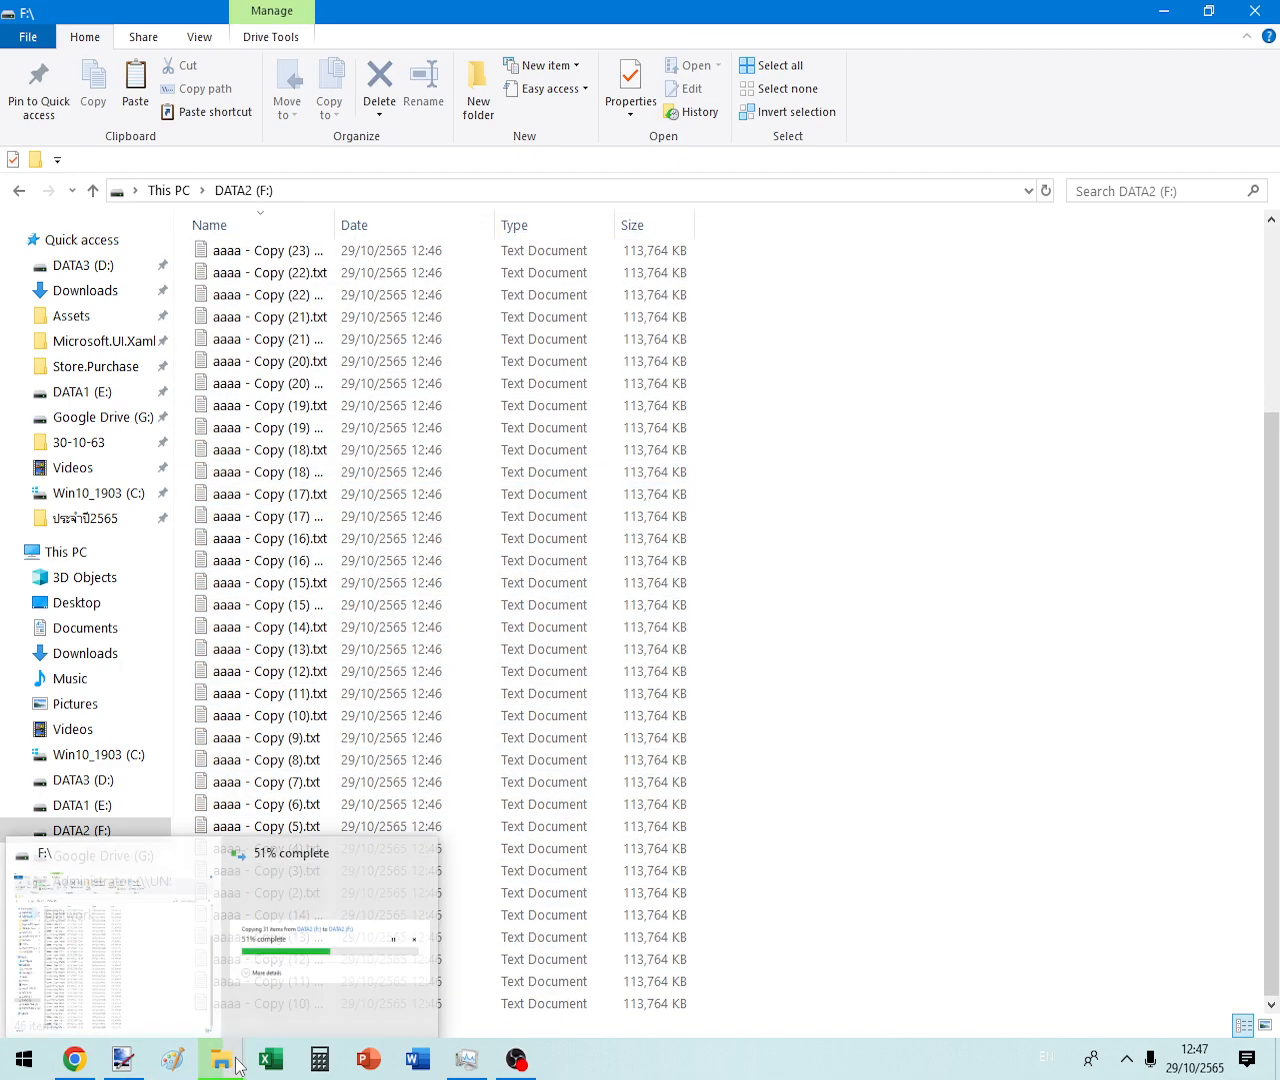
left_click(320, 940)
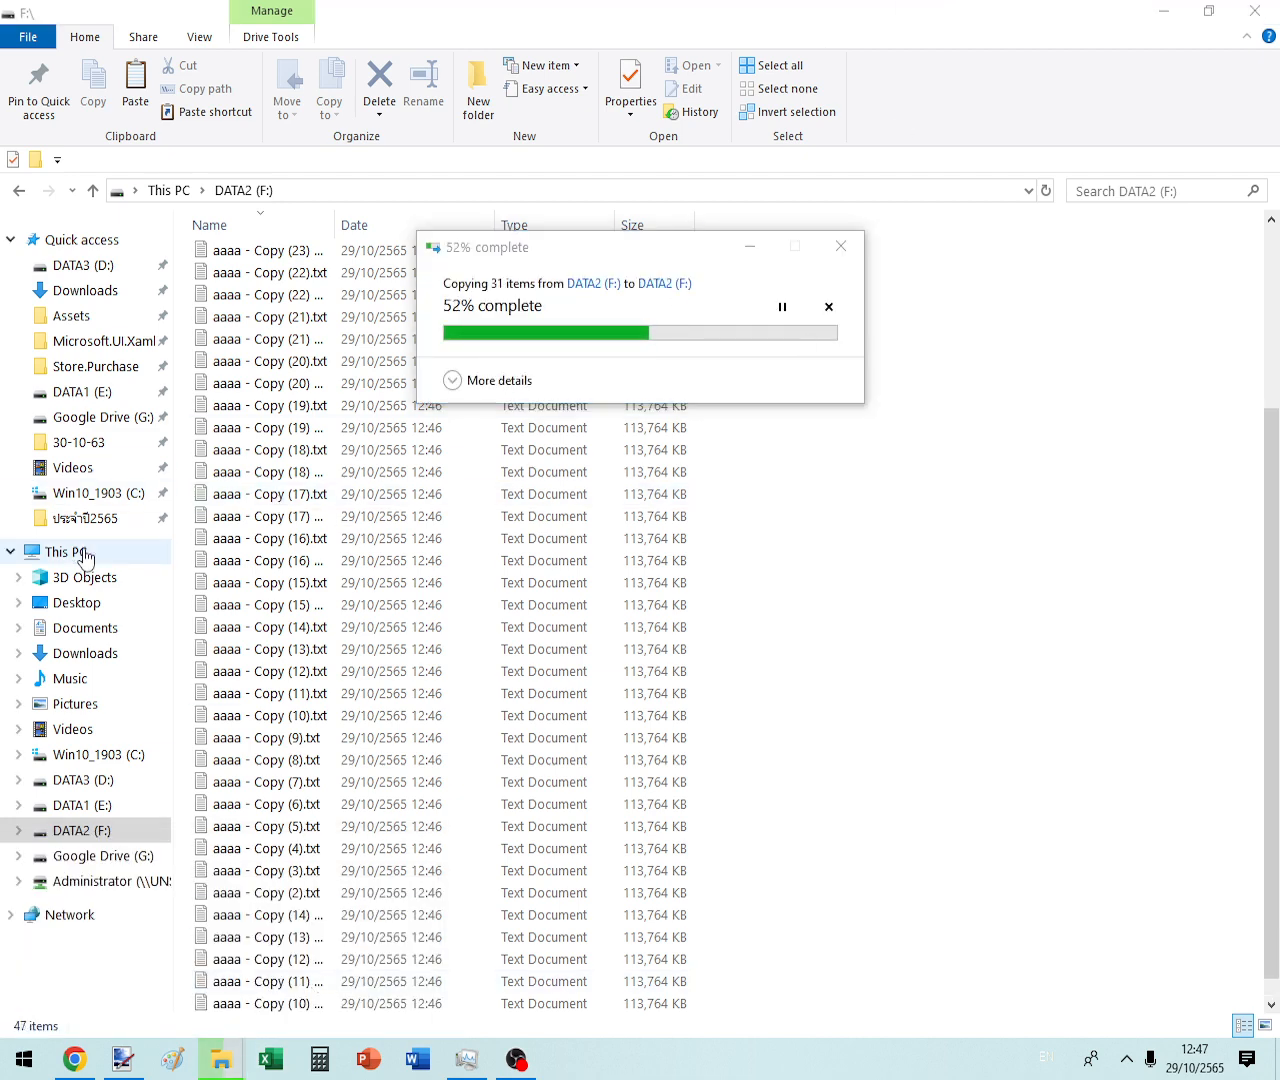
- View the Win10_1903 (C:) drive's properties from This PC, then return to DATA2 (F:)
left_click(70, 552)
left_click(386, 441)
key("alt+Return")
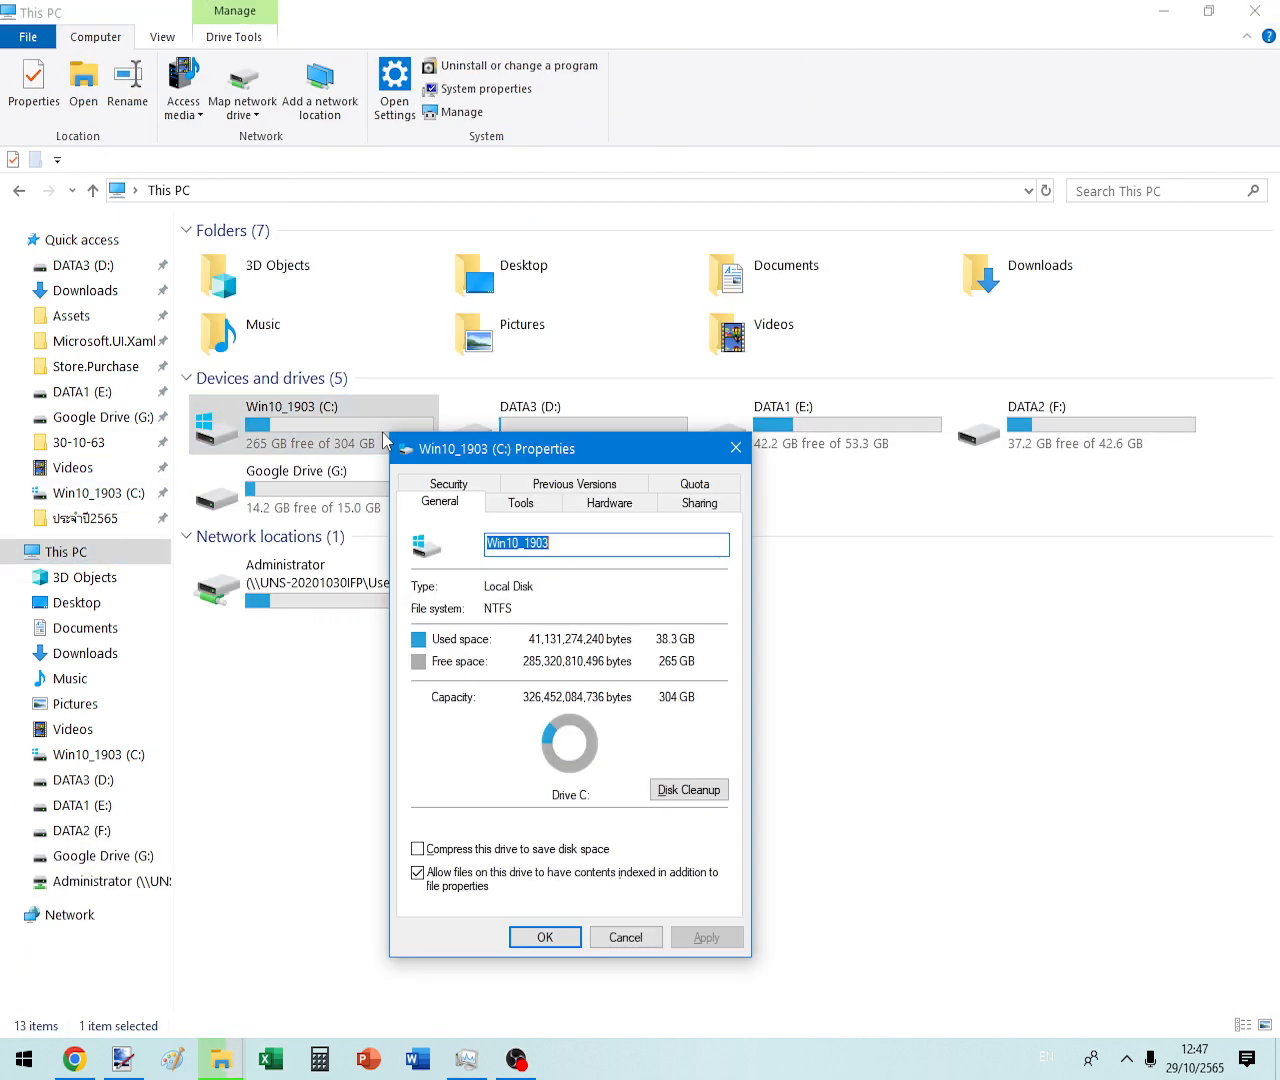
key("Escape")
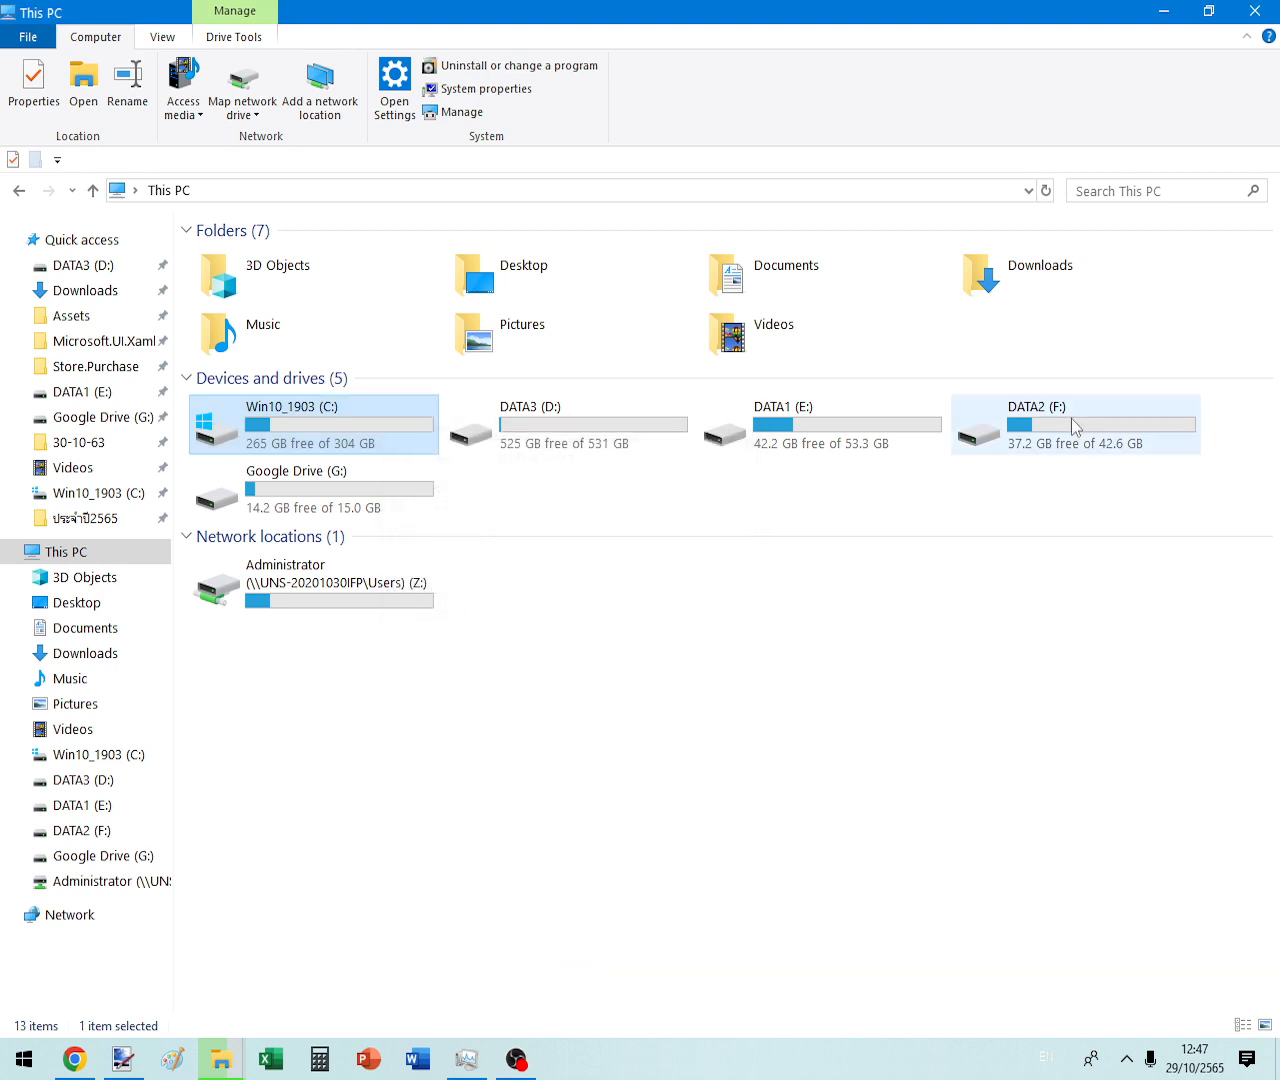
double_click(1071, 418)
left_click(19, 191)
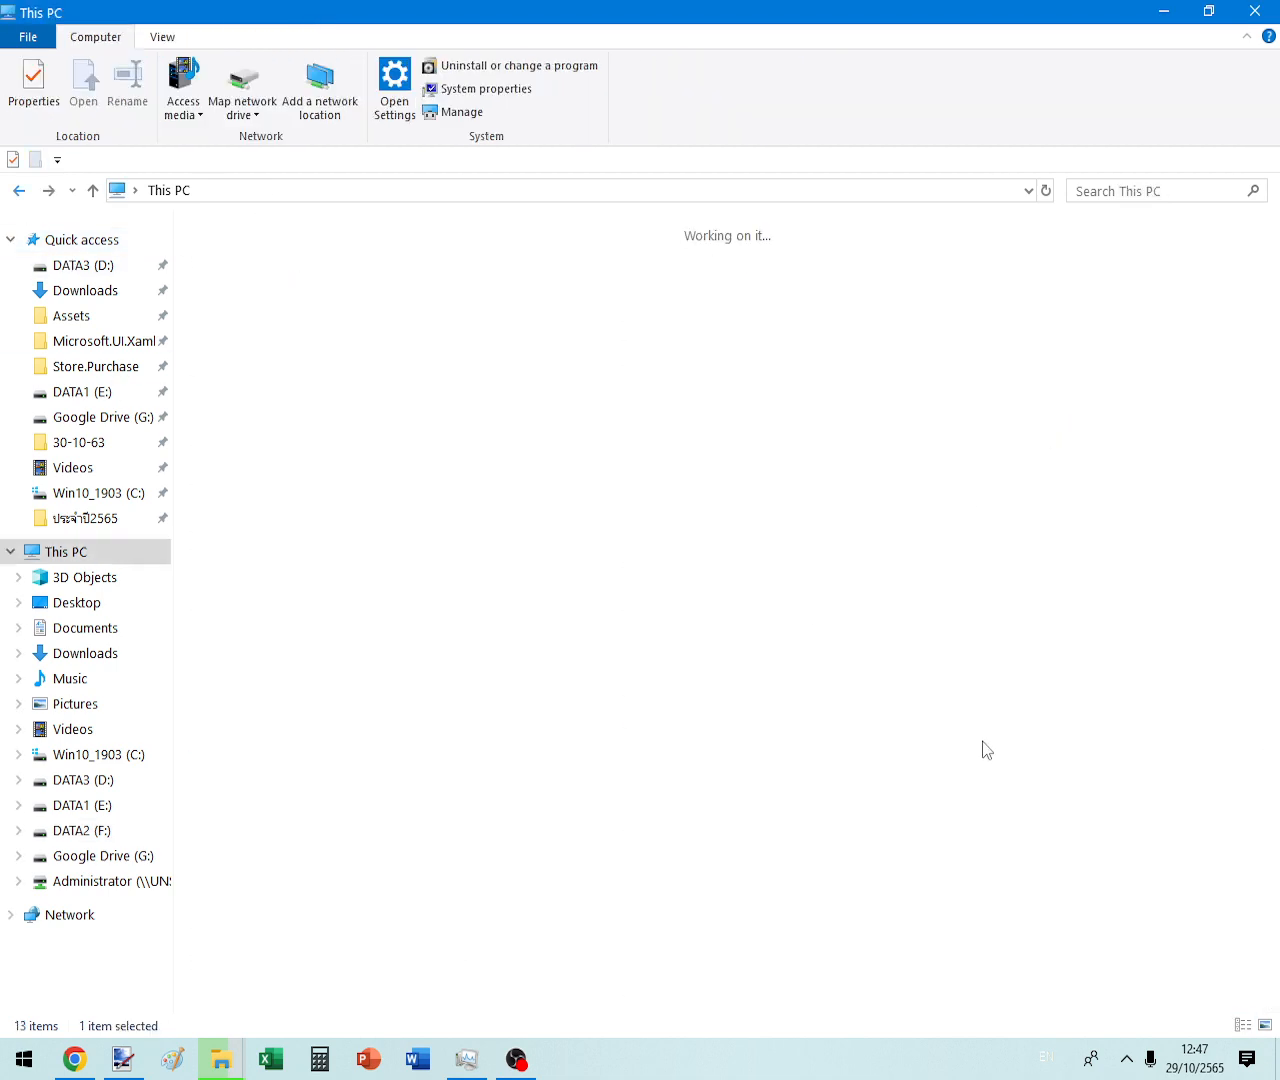
key("F2")
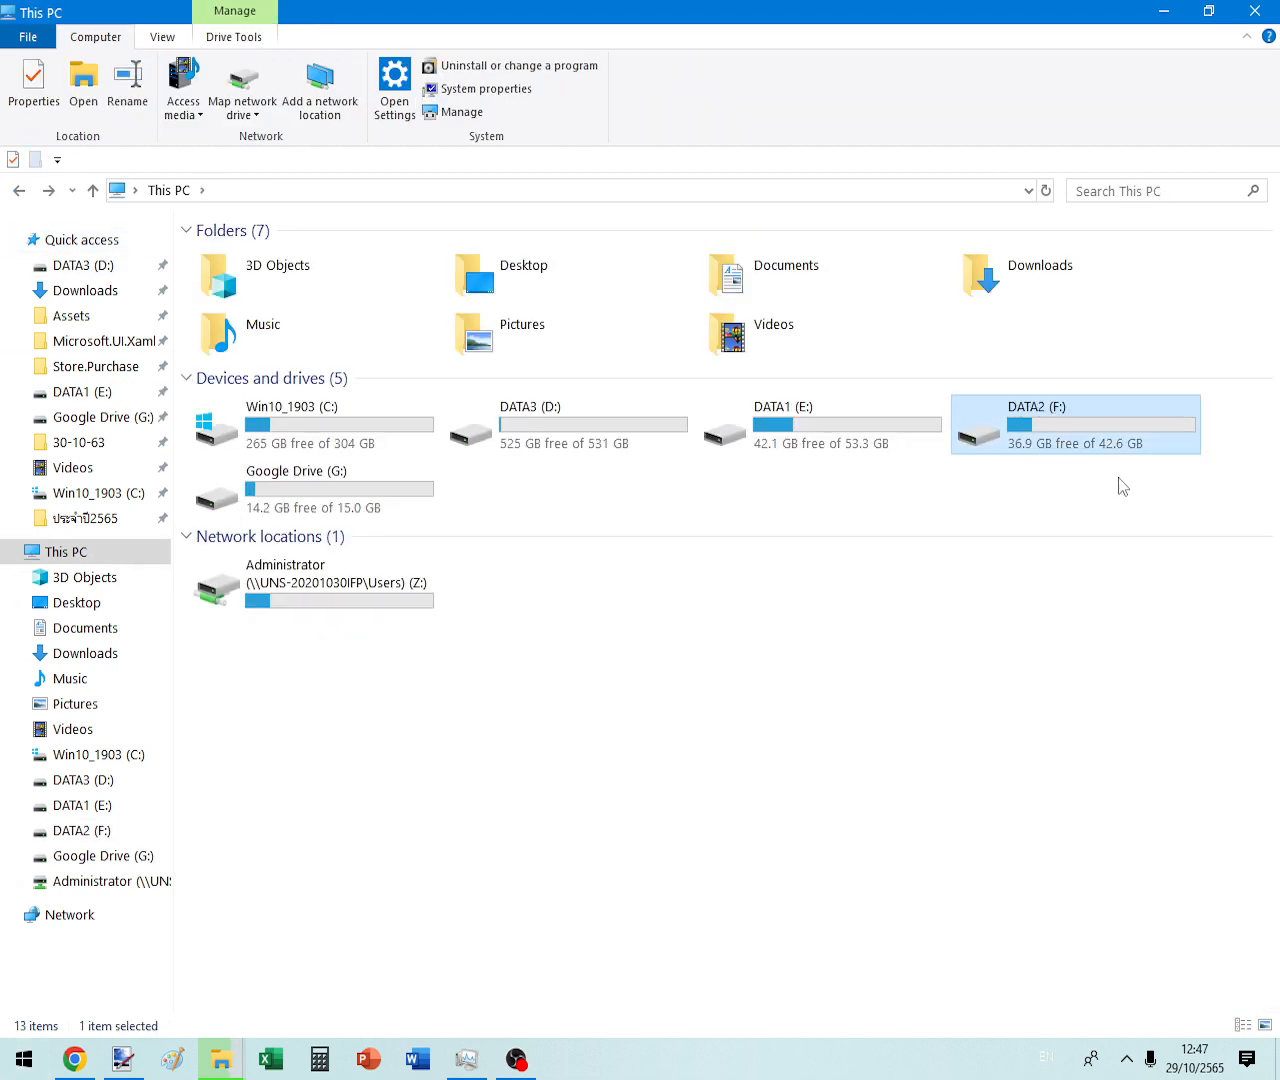
left_click(1118, 477)
double_click(1085, 455)
- Recheck Task Manager's disk usage and wait for the 31-item copy to finish
left_click_drag(1052, 703, 680, 785)
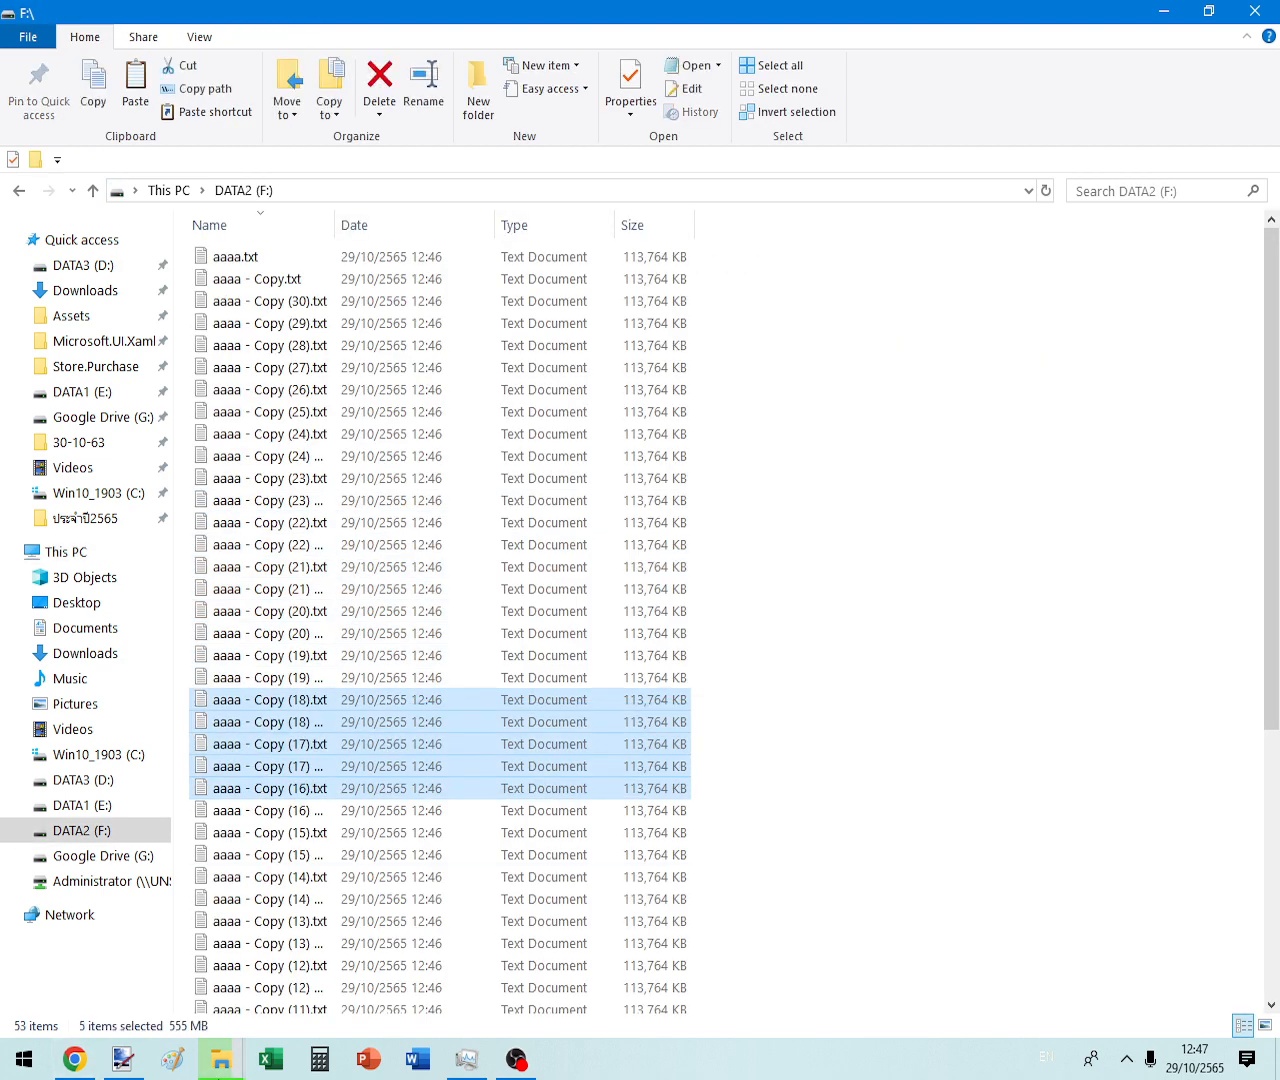
left_click(466, 1059)
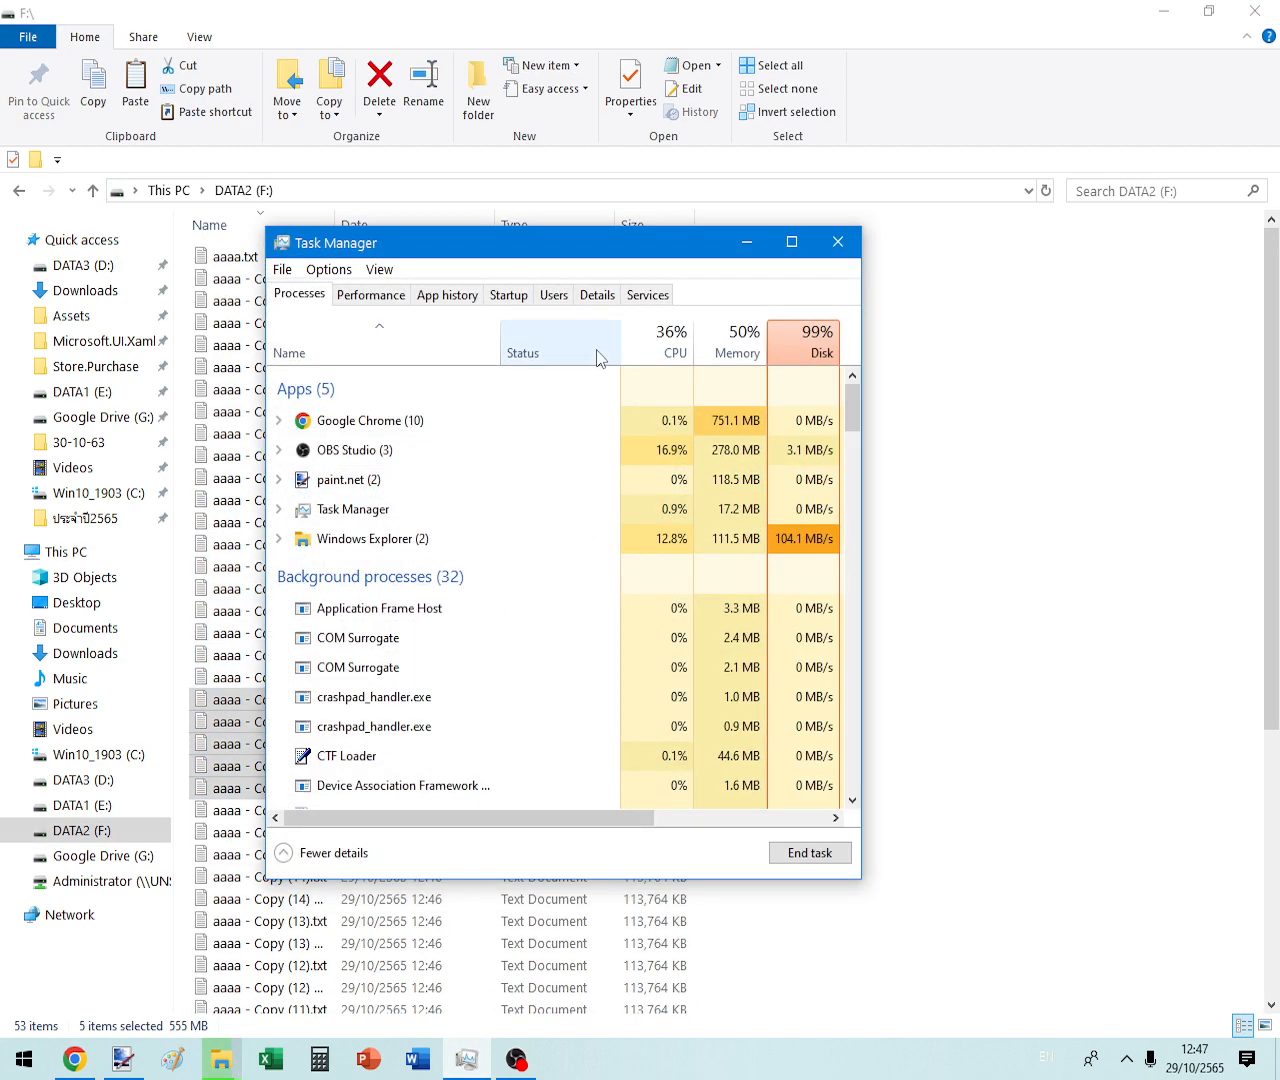
right_click(791, 347)
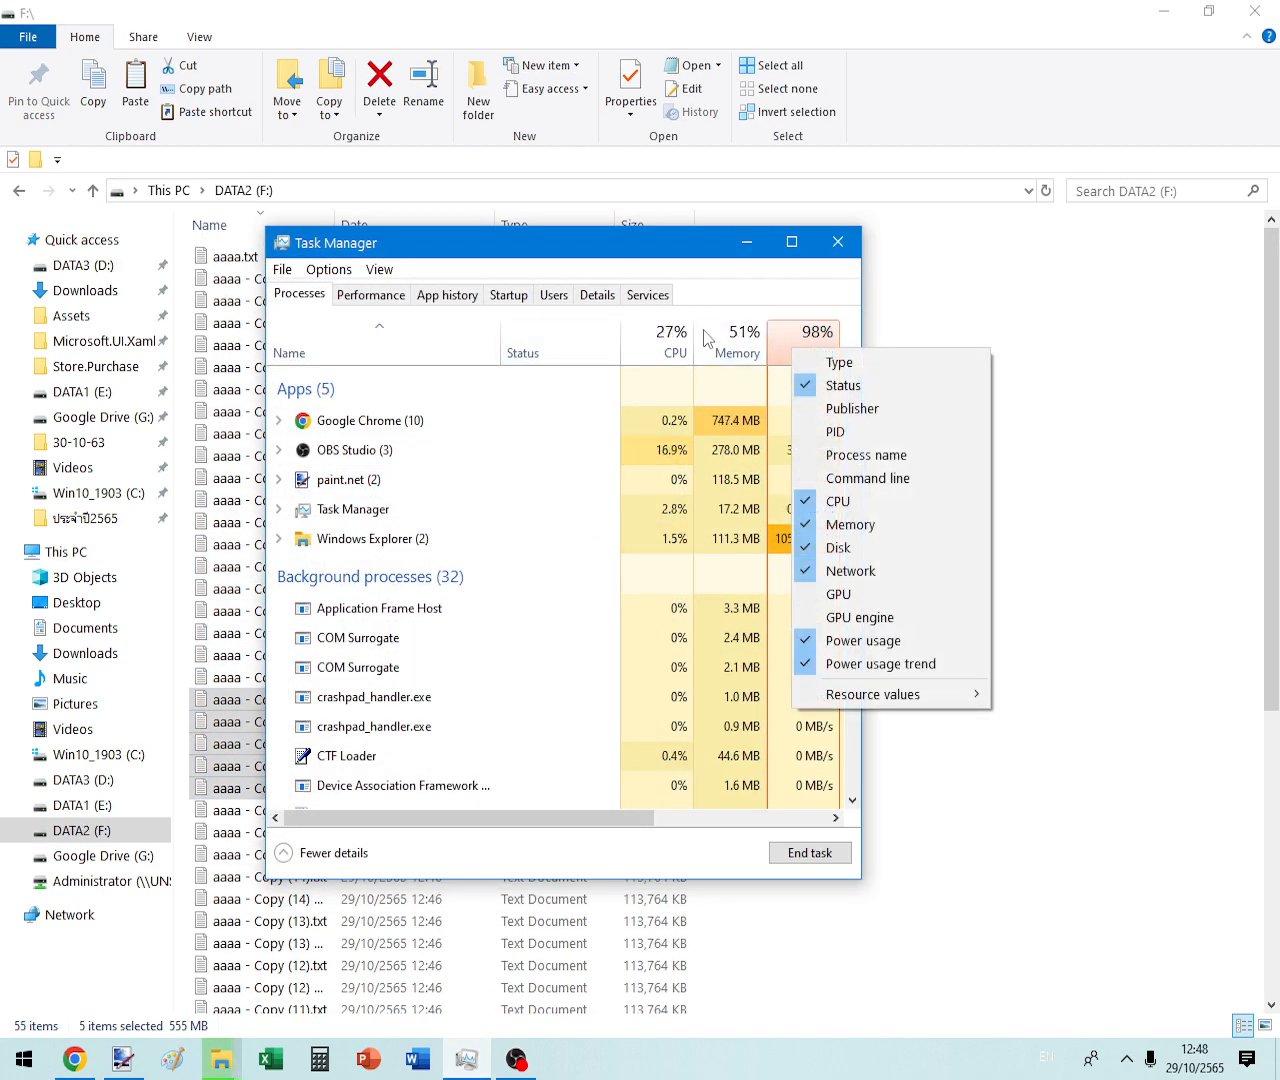
left_click(763, 241)
left_click(763, 241)
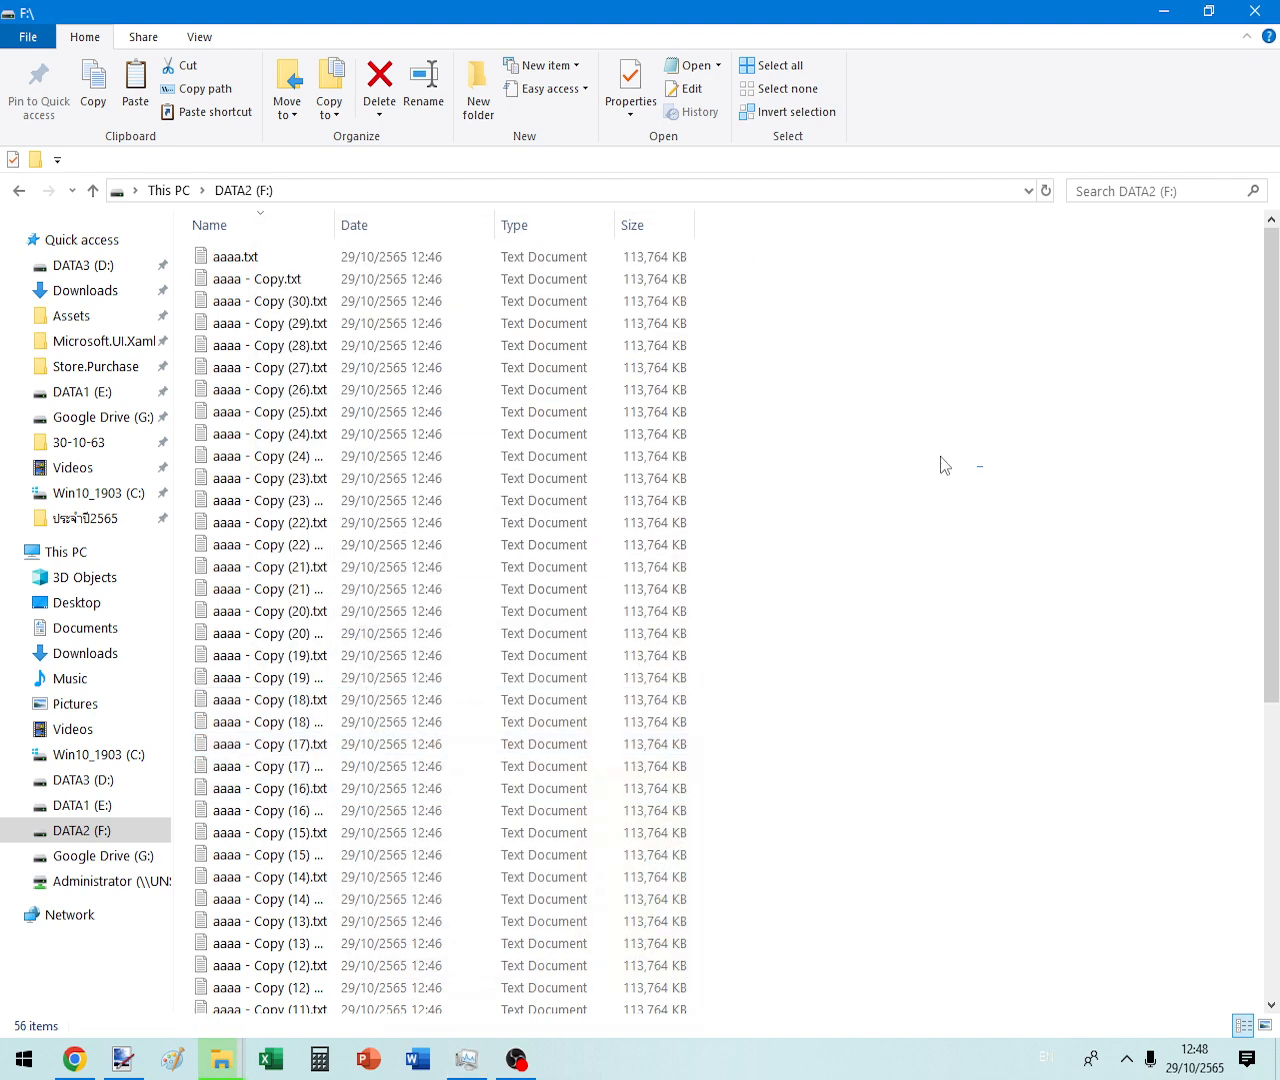
left_click_drag(943, 463, 921, 748)
left_click(967, 718)
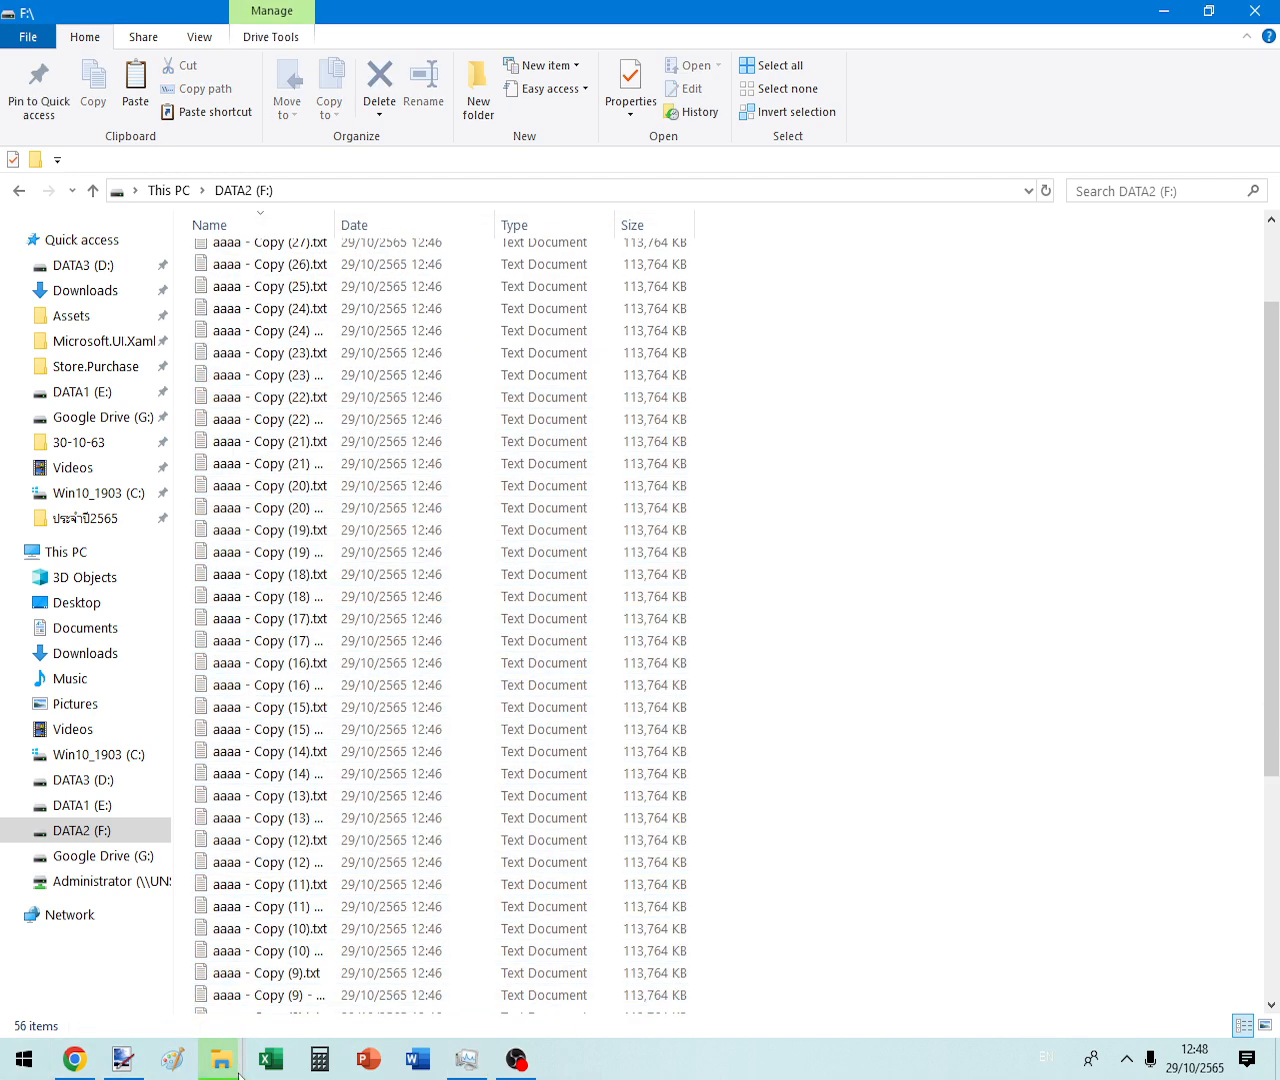
mouse_move(230, 1062)
left_click(316, 985)
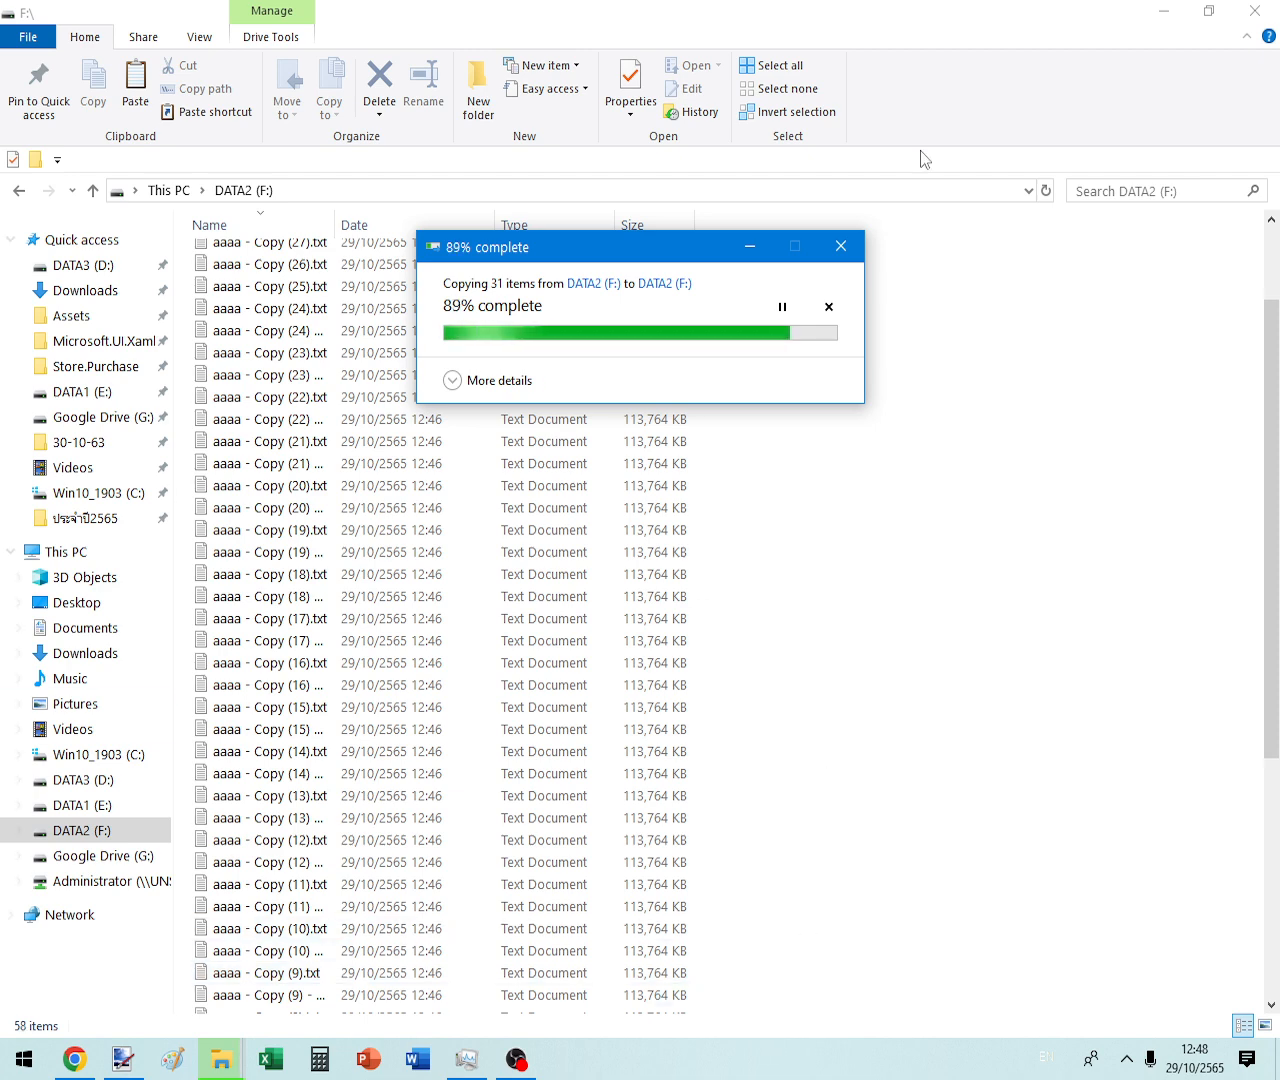
scroll(565, 790, "down", 4)
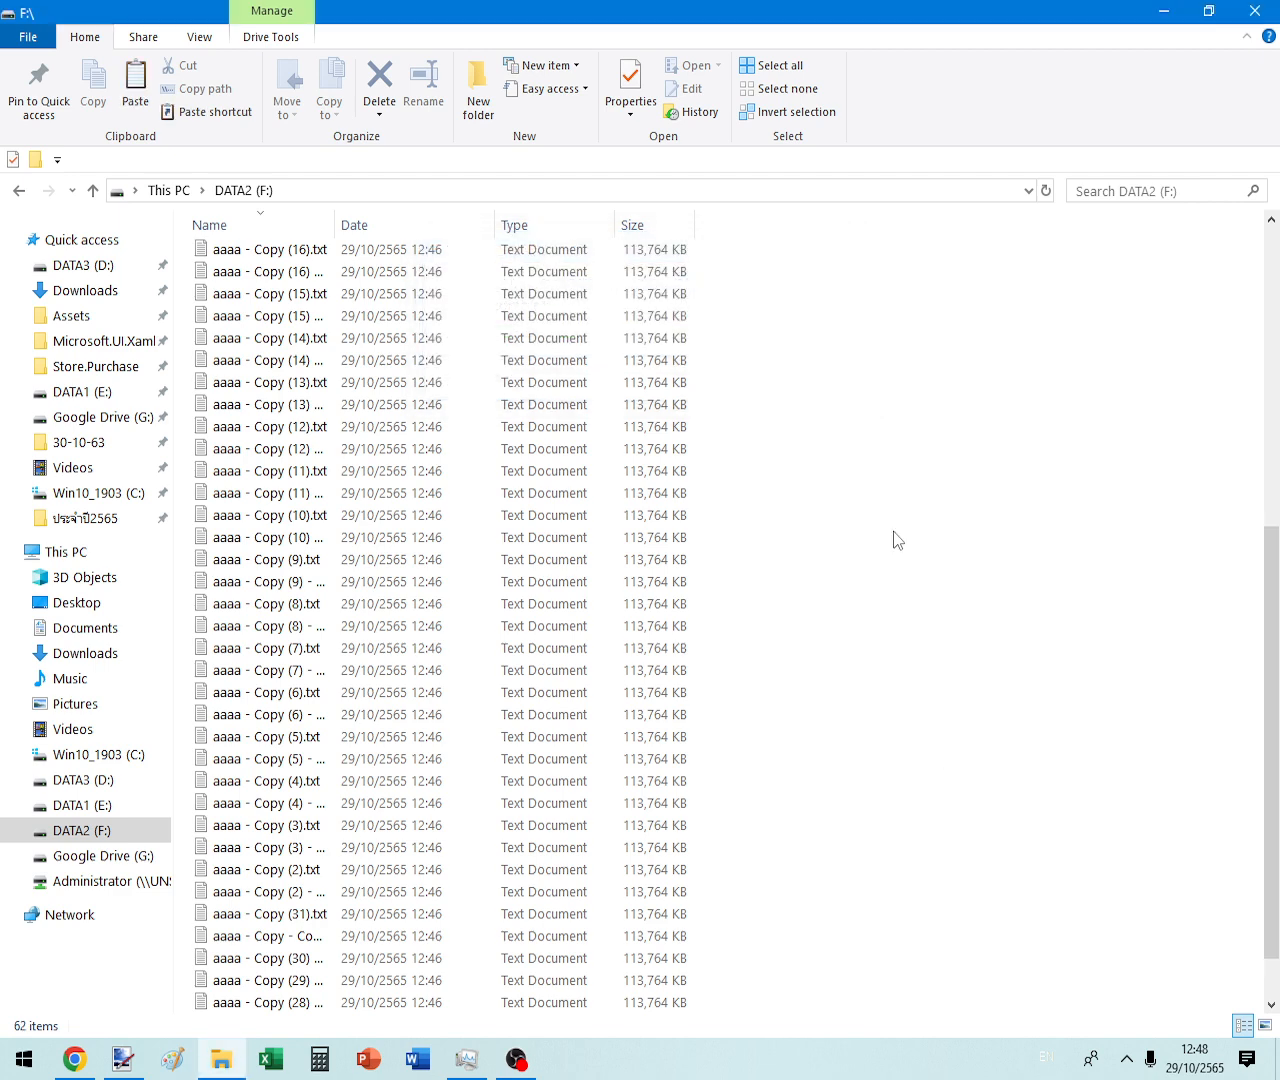
- Copy all 62 files and paste them into DATA2 (F:) to duplicate them again
key("ctrl+a")
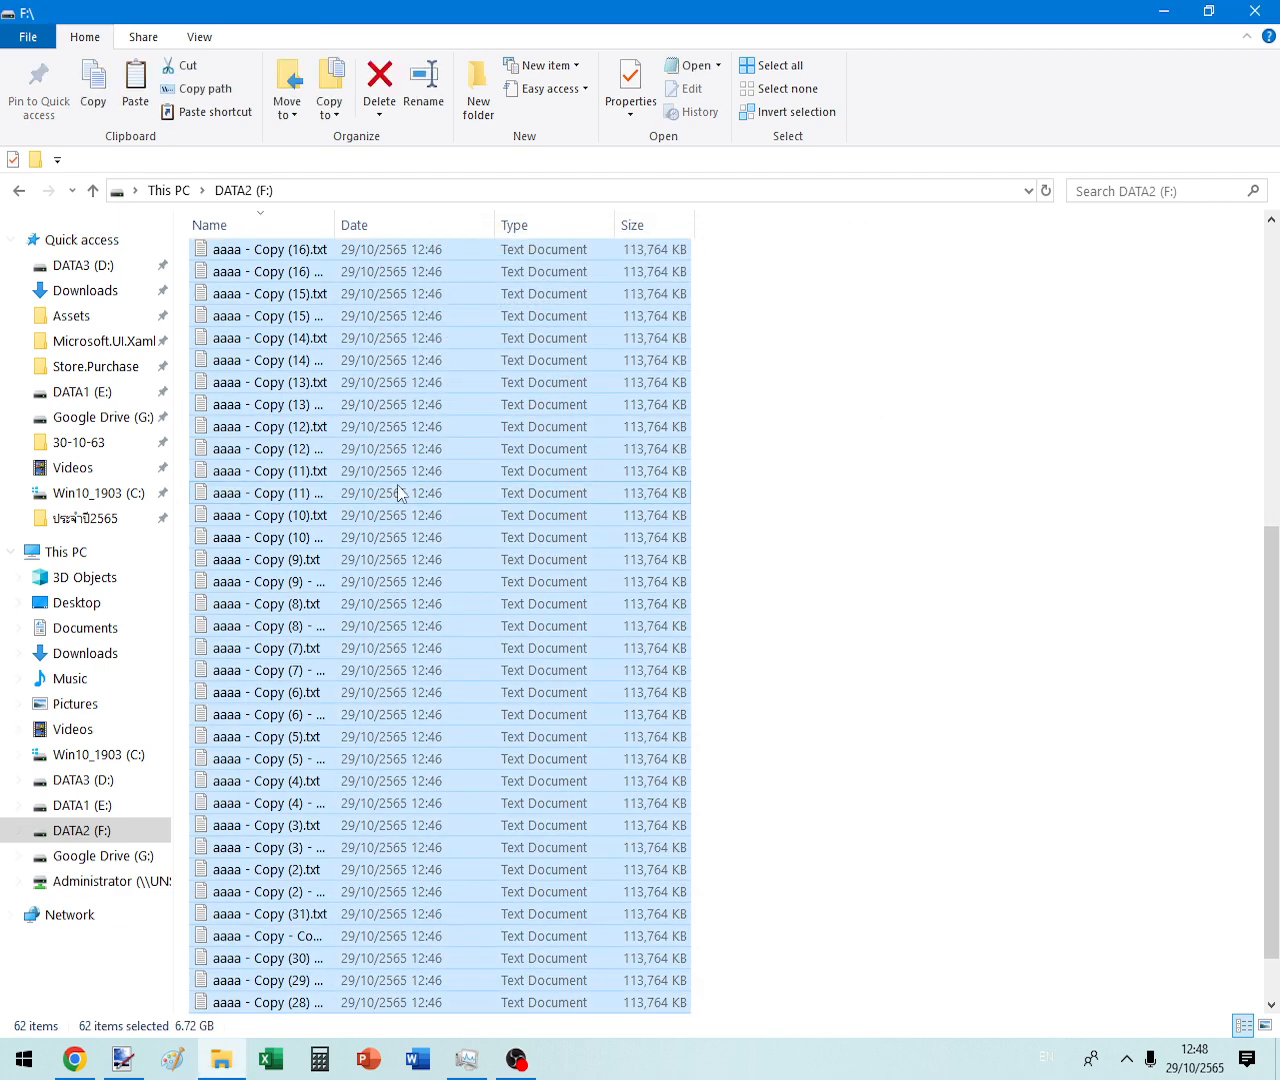
right_click(400, 487)
left_click(461, 646)
left_click(899, 634)
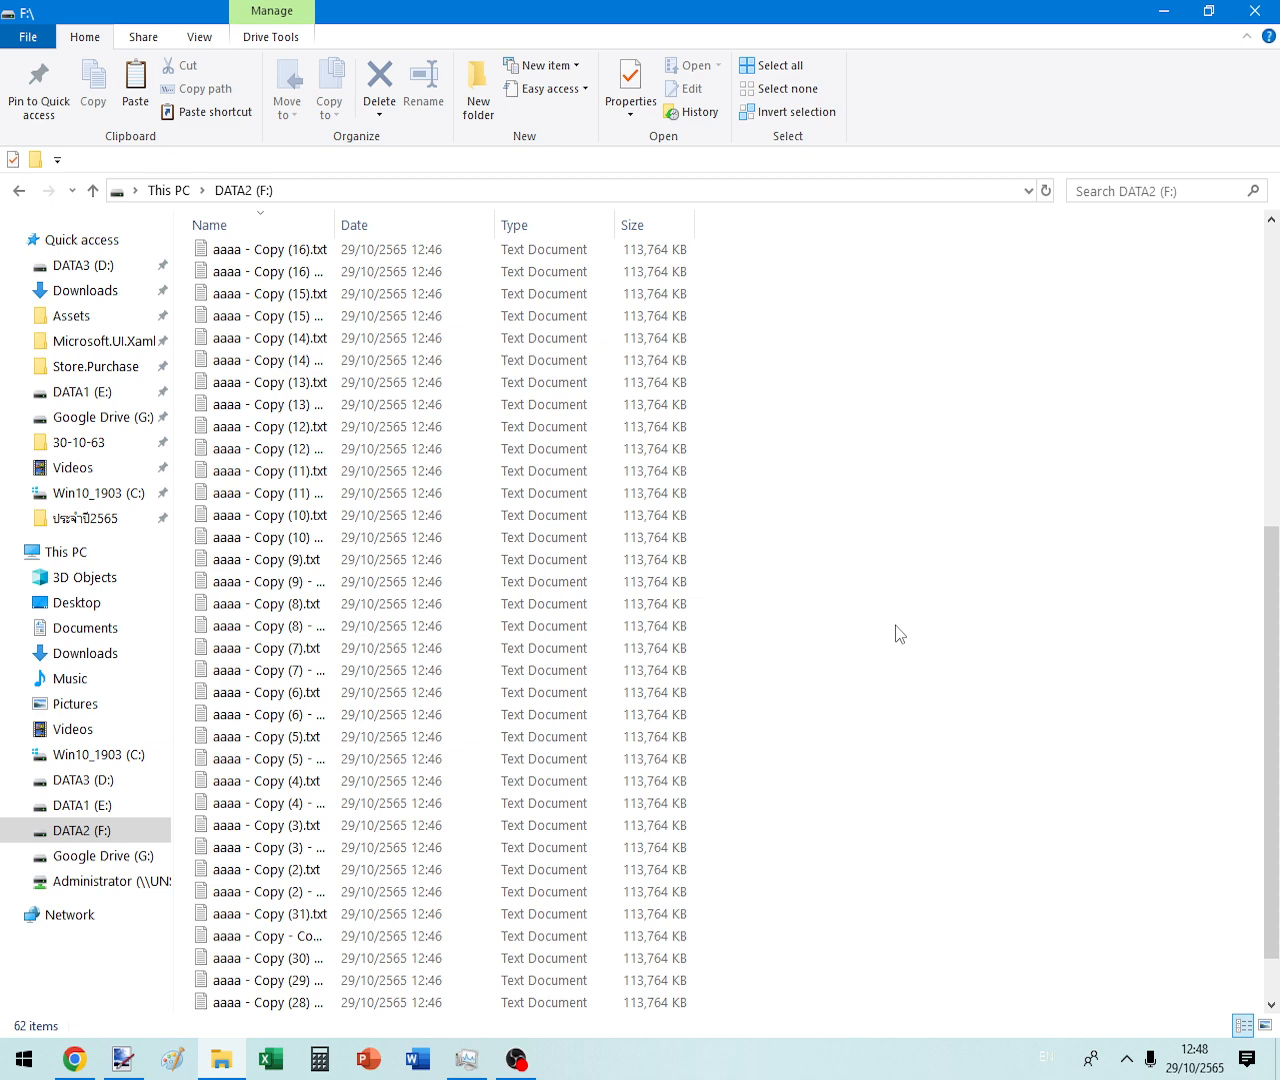
key("ctrl+v")
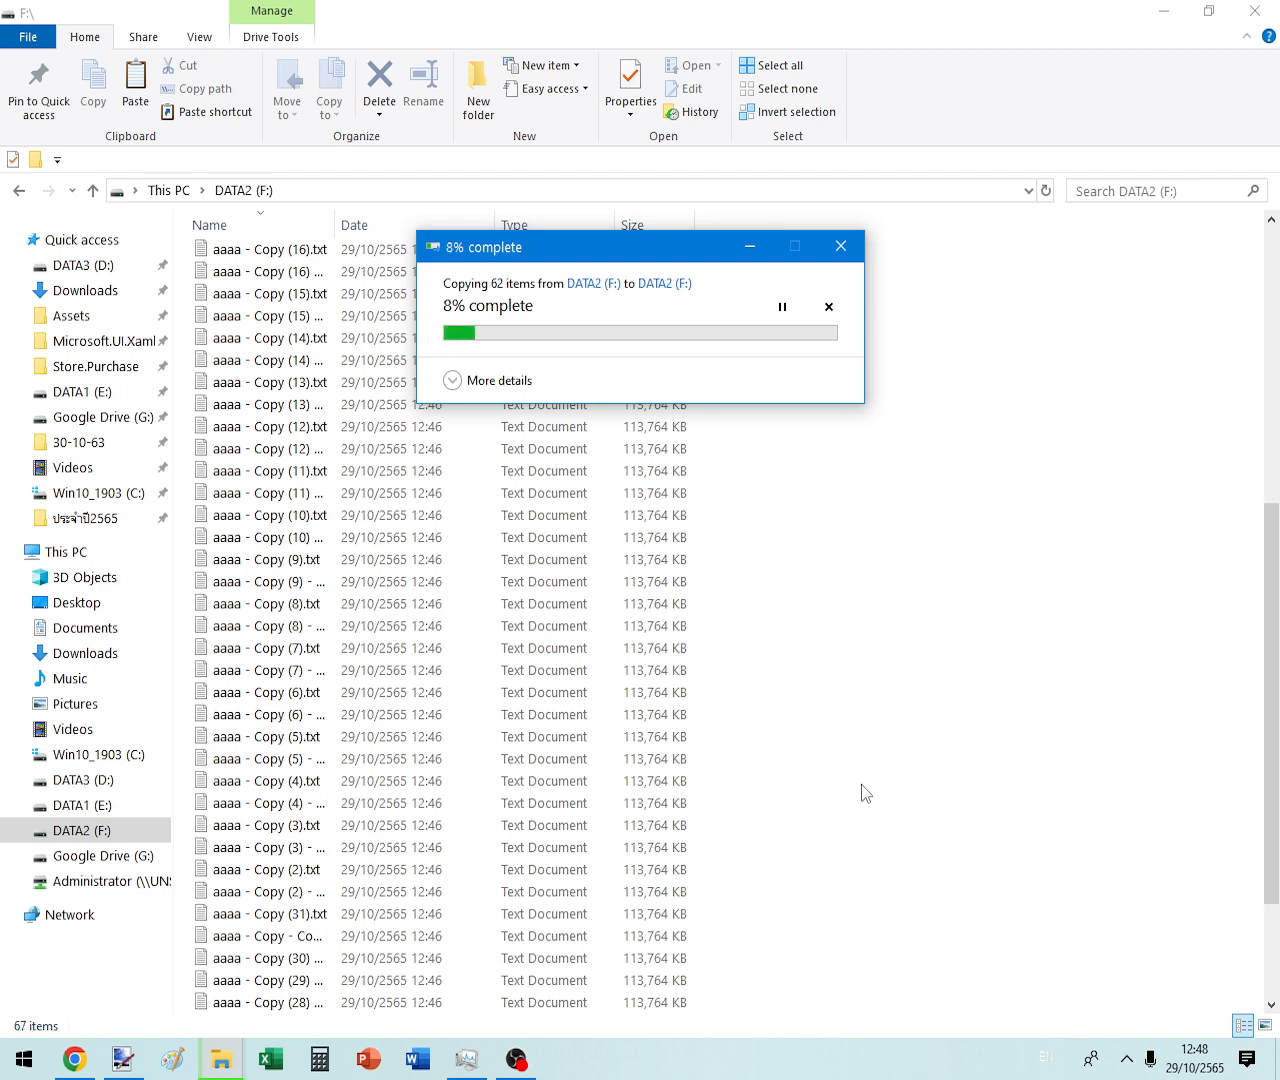
- Cancel the ongoing 62-file copy from its progress window
left_click(75, 551)
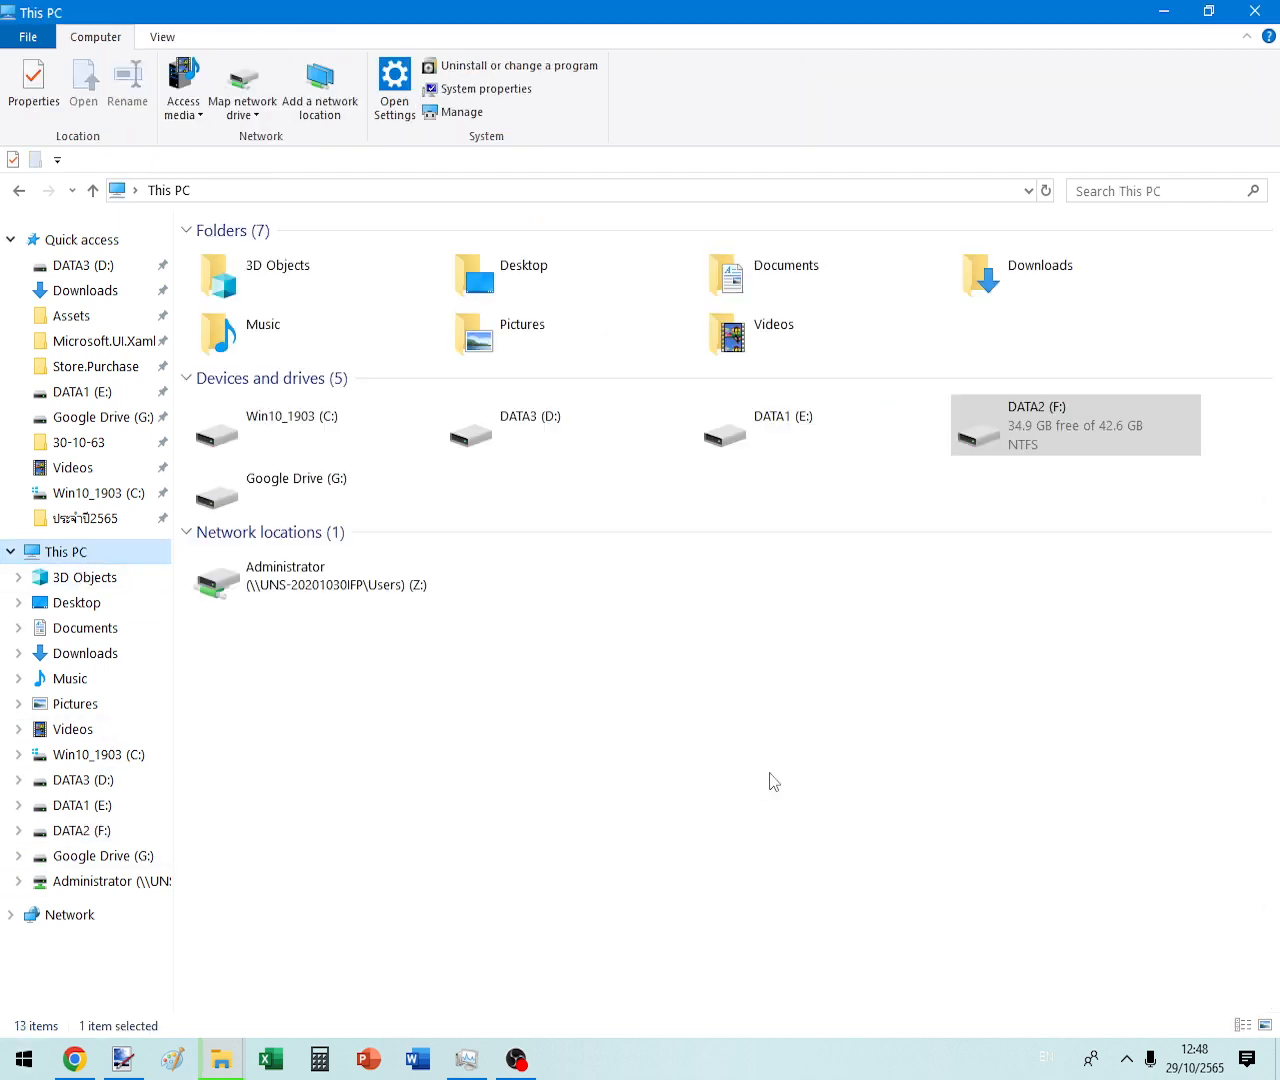
double_click(1101, 416)
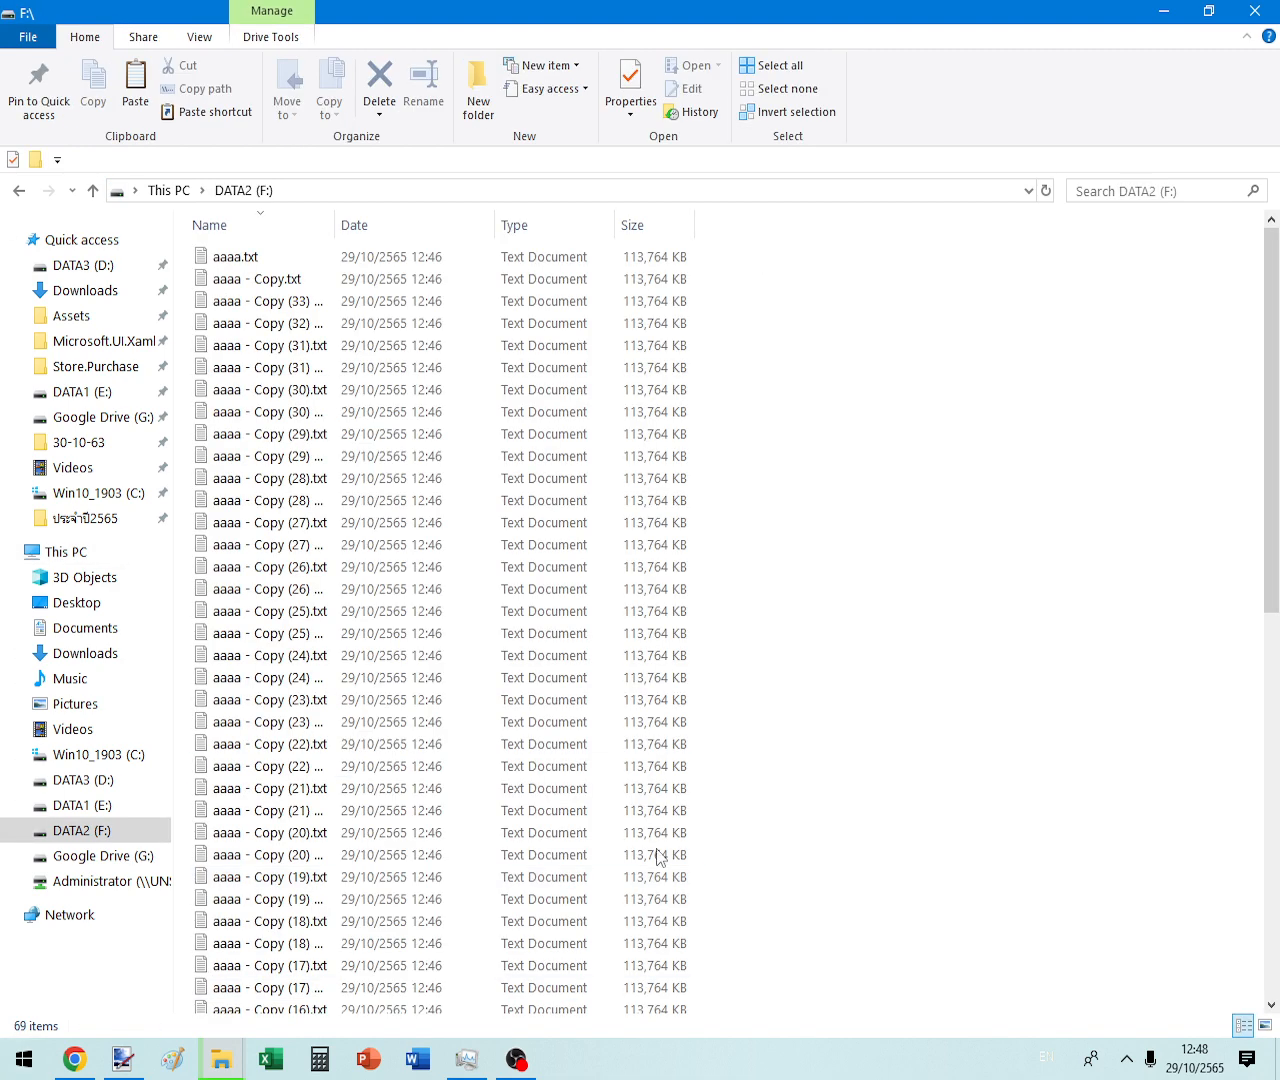
left_click(227, 1062)
left_click(838, 245)
mouse_move(221, 1059)
left_click(326, 980)
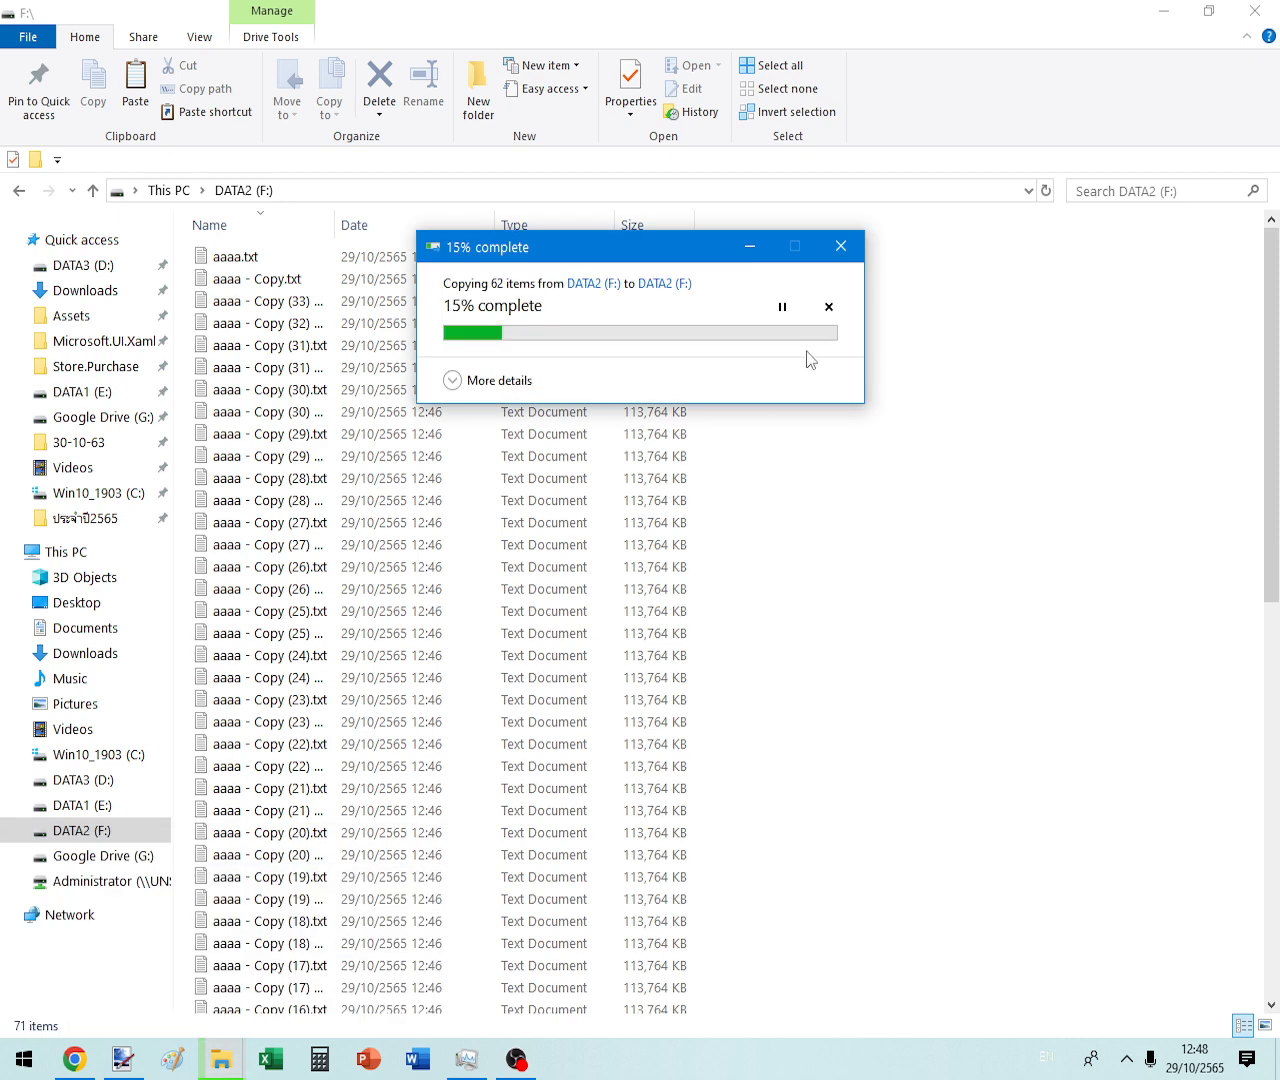
left_click(828, 307)
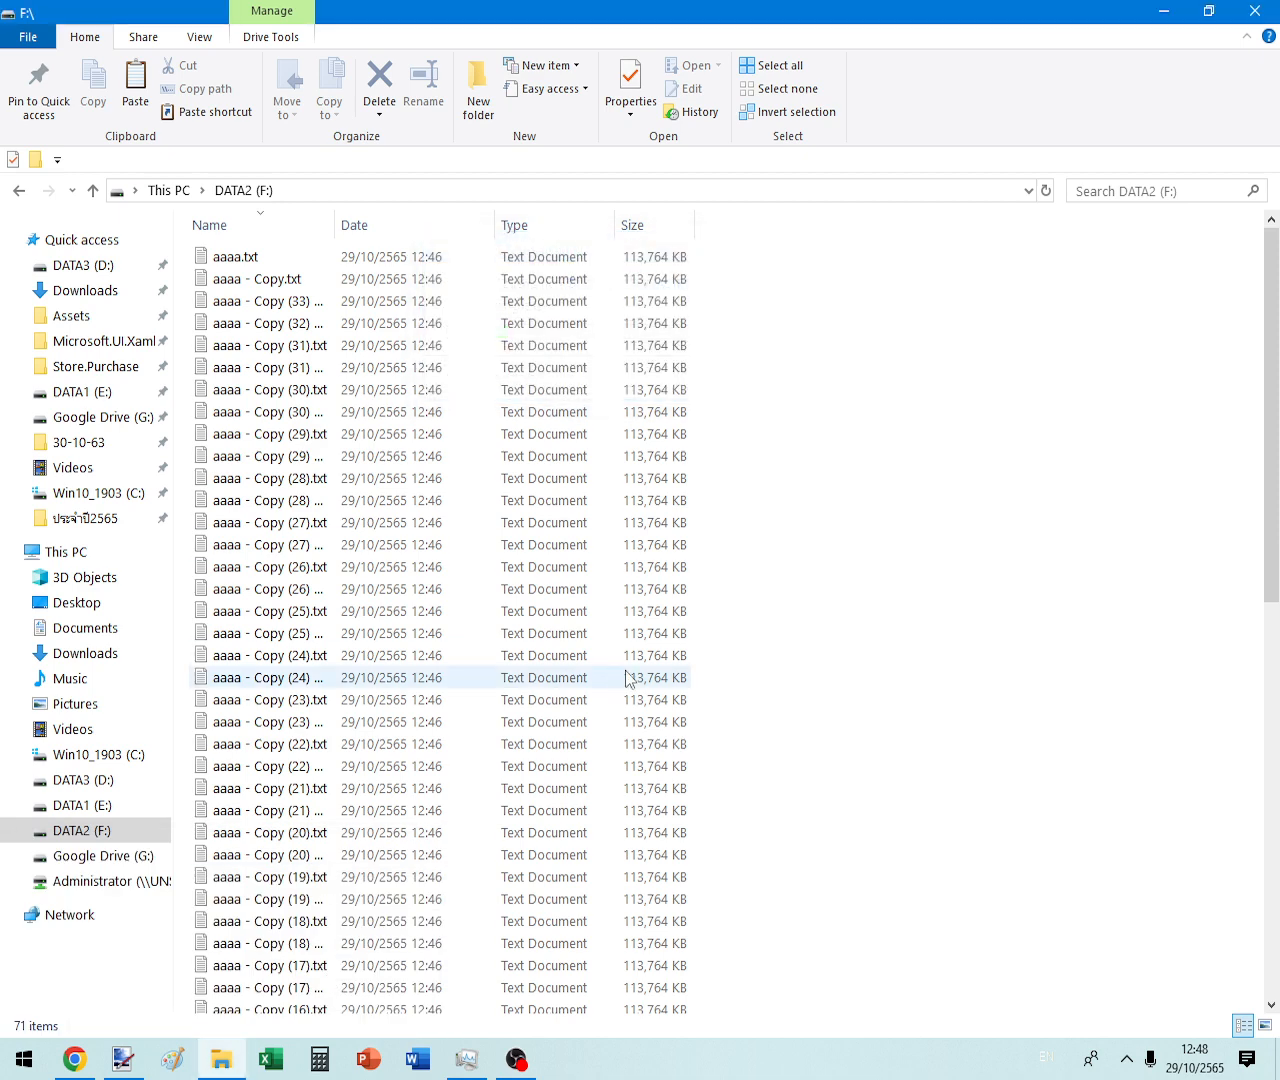
- Refresh the listing and select all 71 remaining files for archiving
right_click(947, 579)
left_click(960, 663)
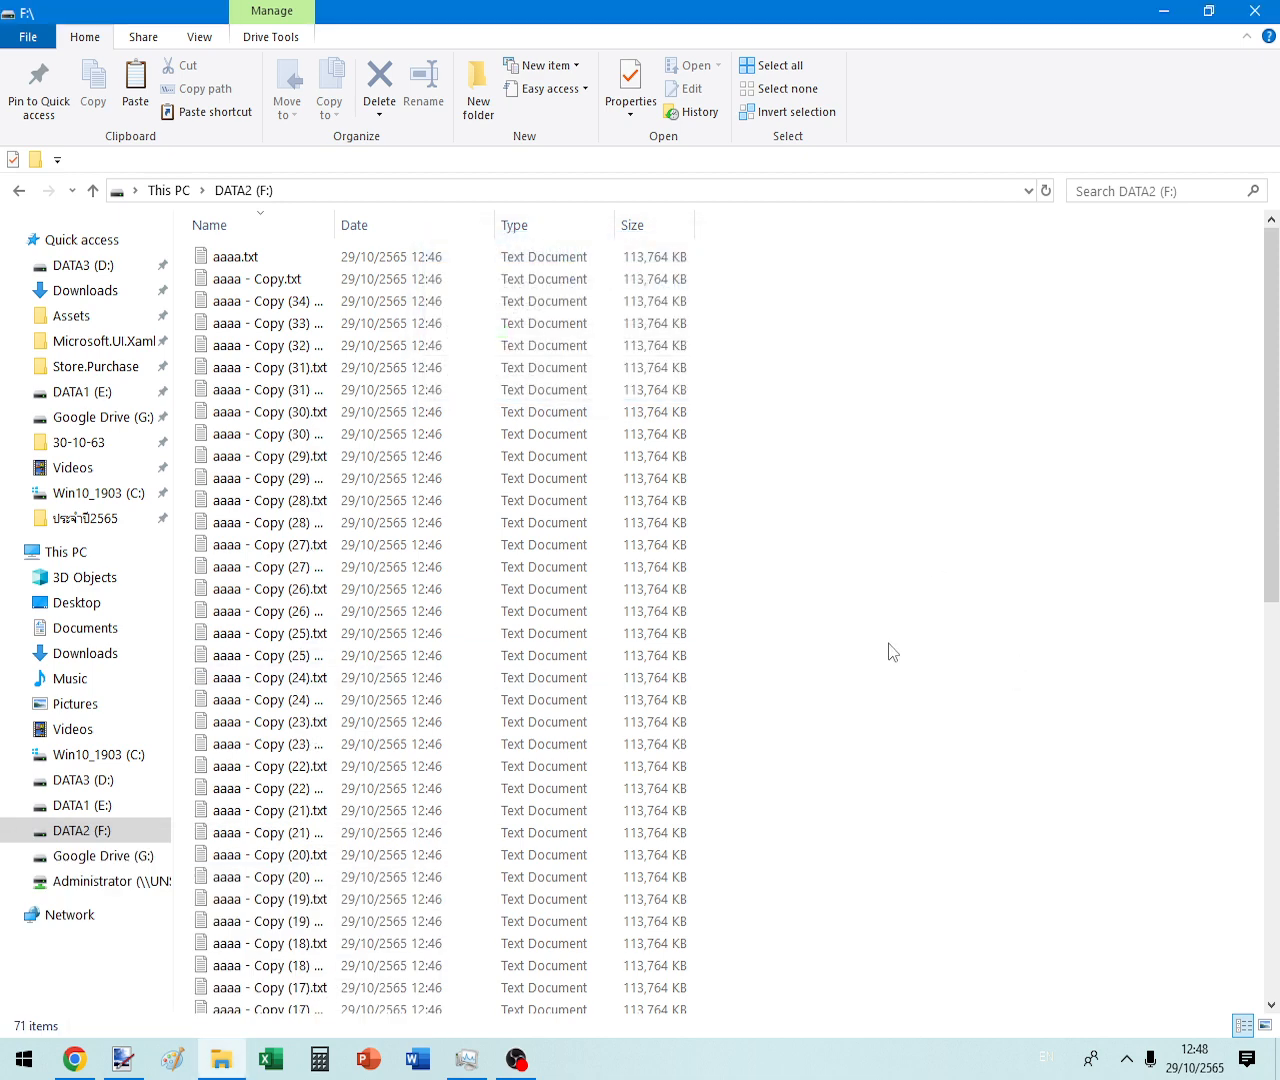
key("ctrl+a")
right_click(418, 441)
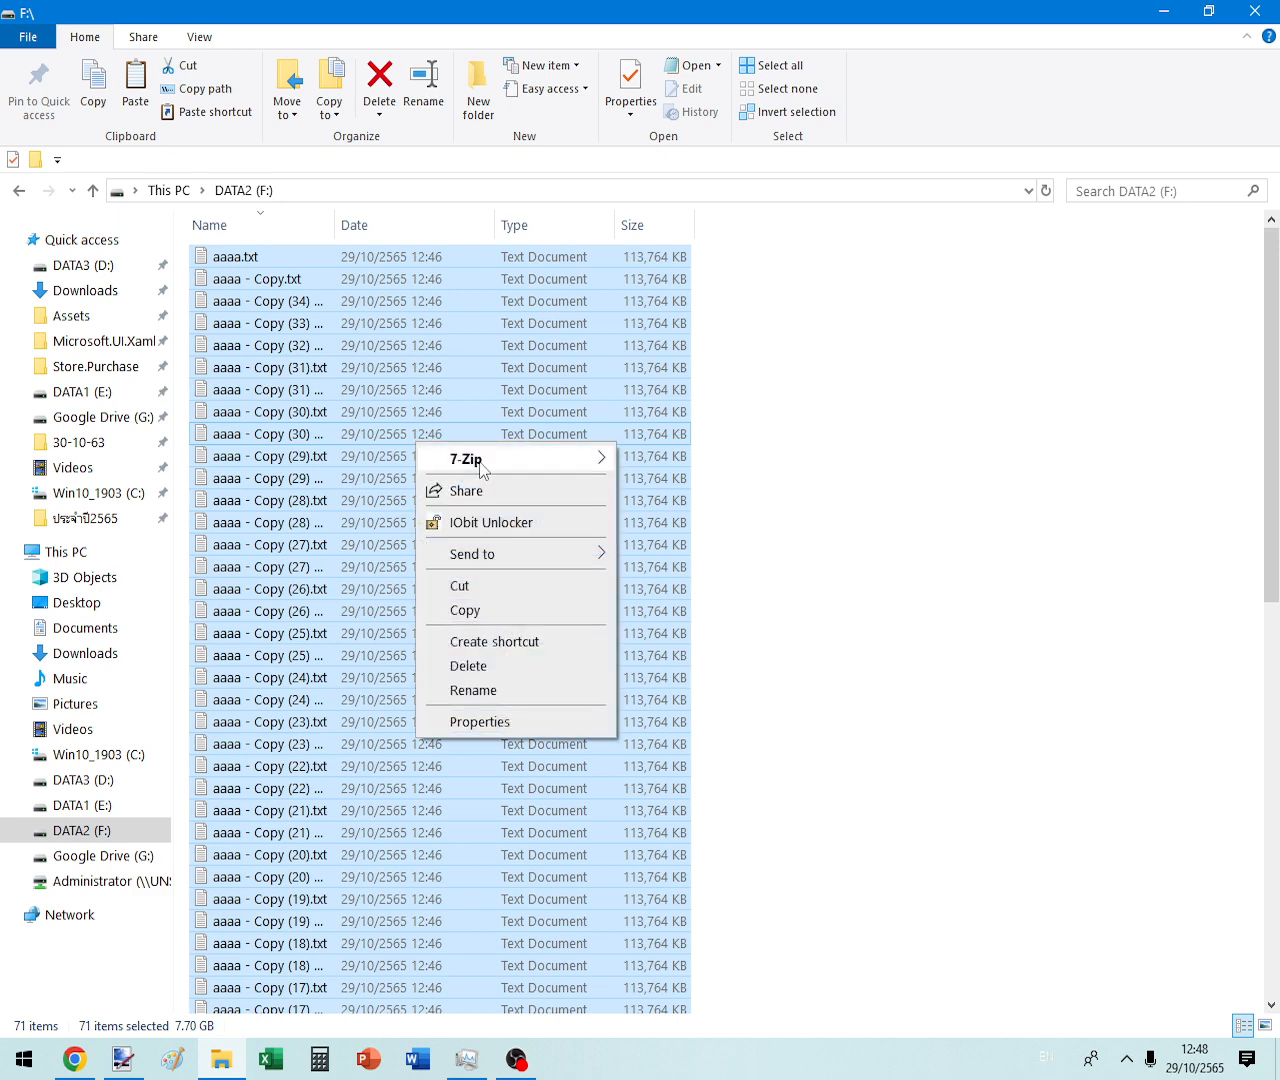
- Add the 71 files to F:\Malware.zip in zip format with 100% compression memory usage
mouse_move(482, 460)
left_click(683, 464)
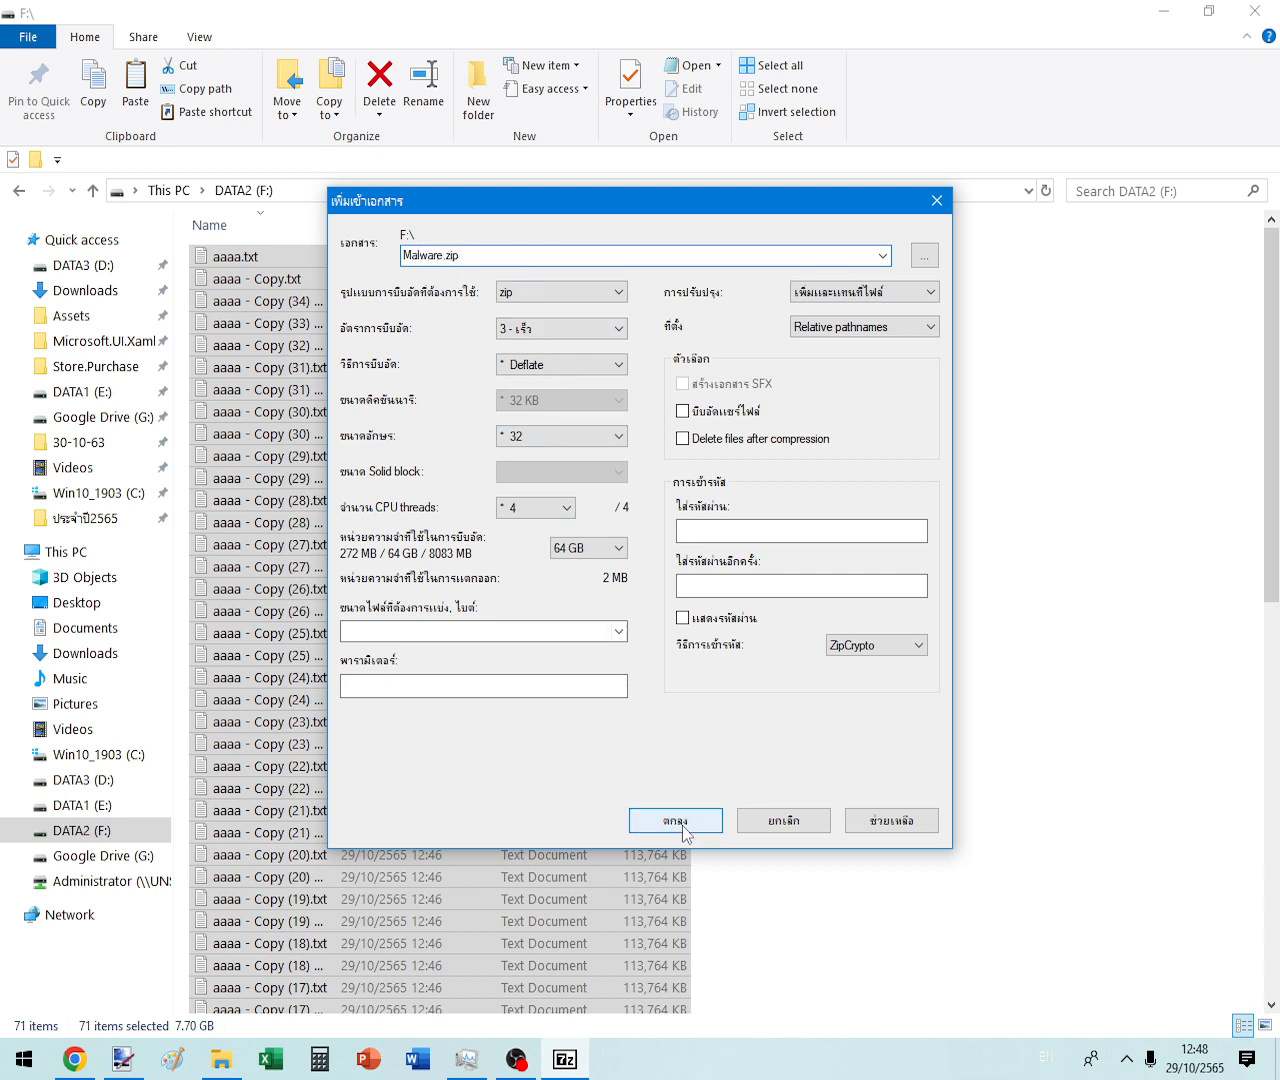
left_click(589, 548)
scroll(585, 700, "up", 8)
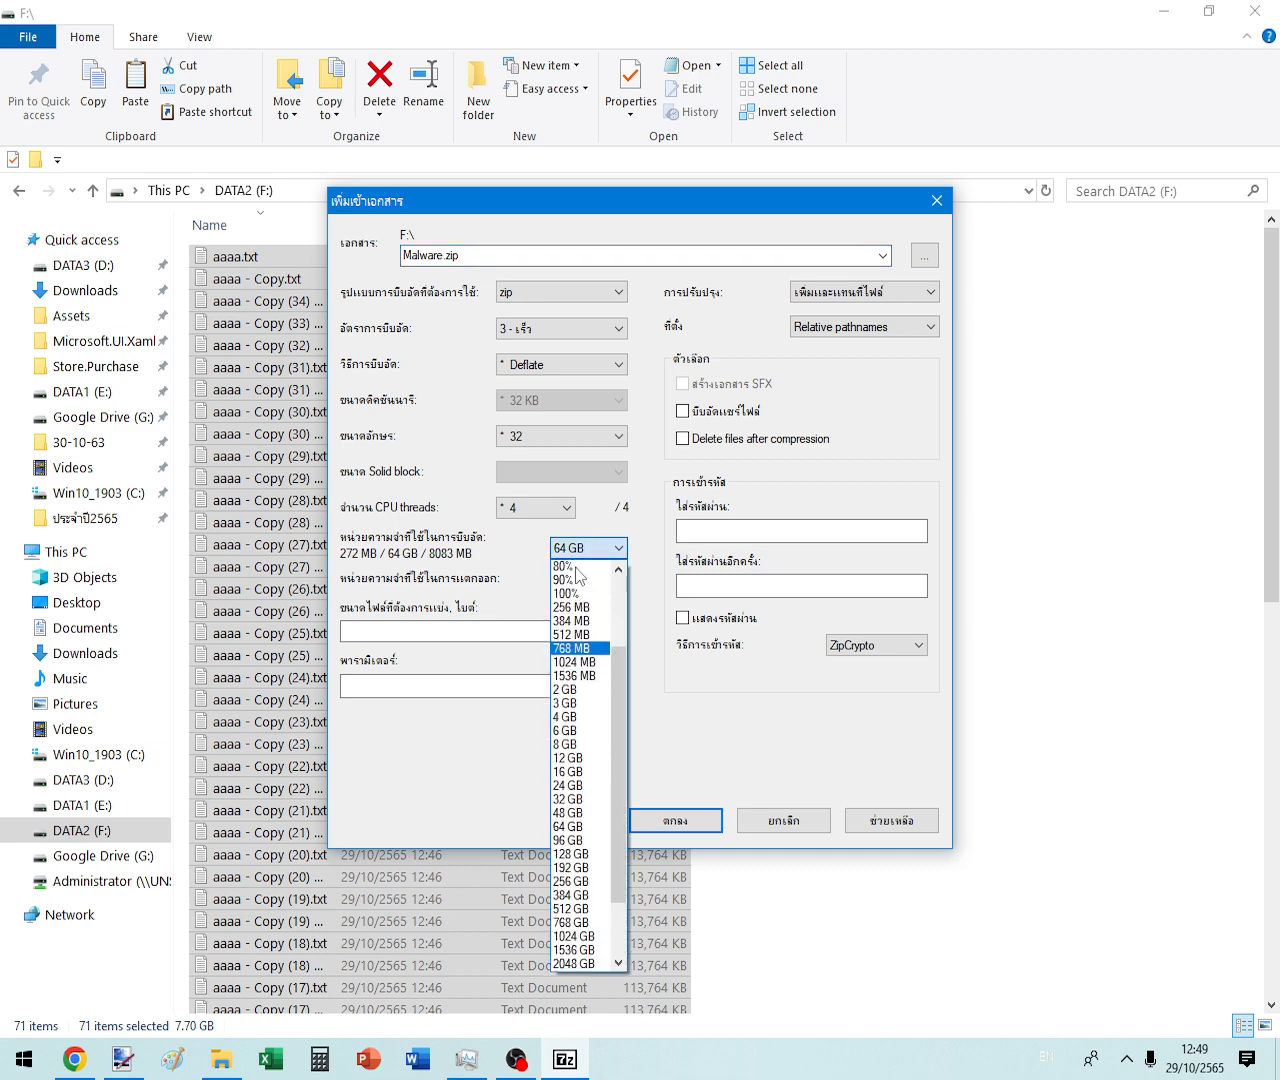
left_click(567, 705)
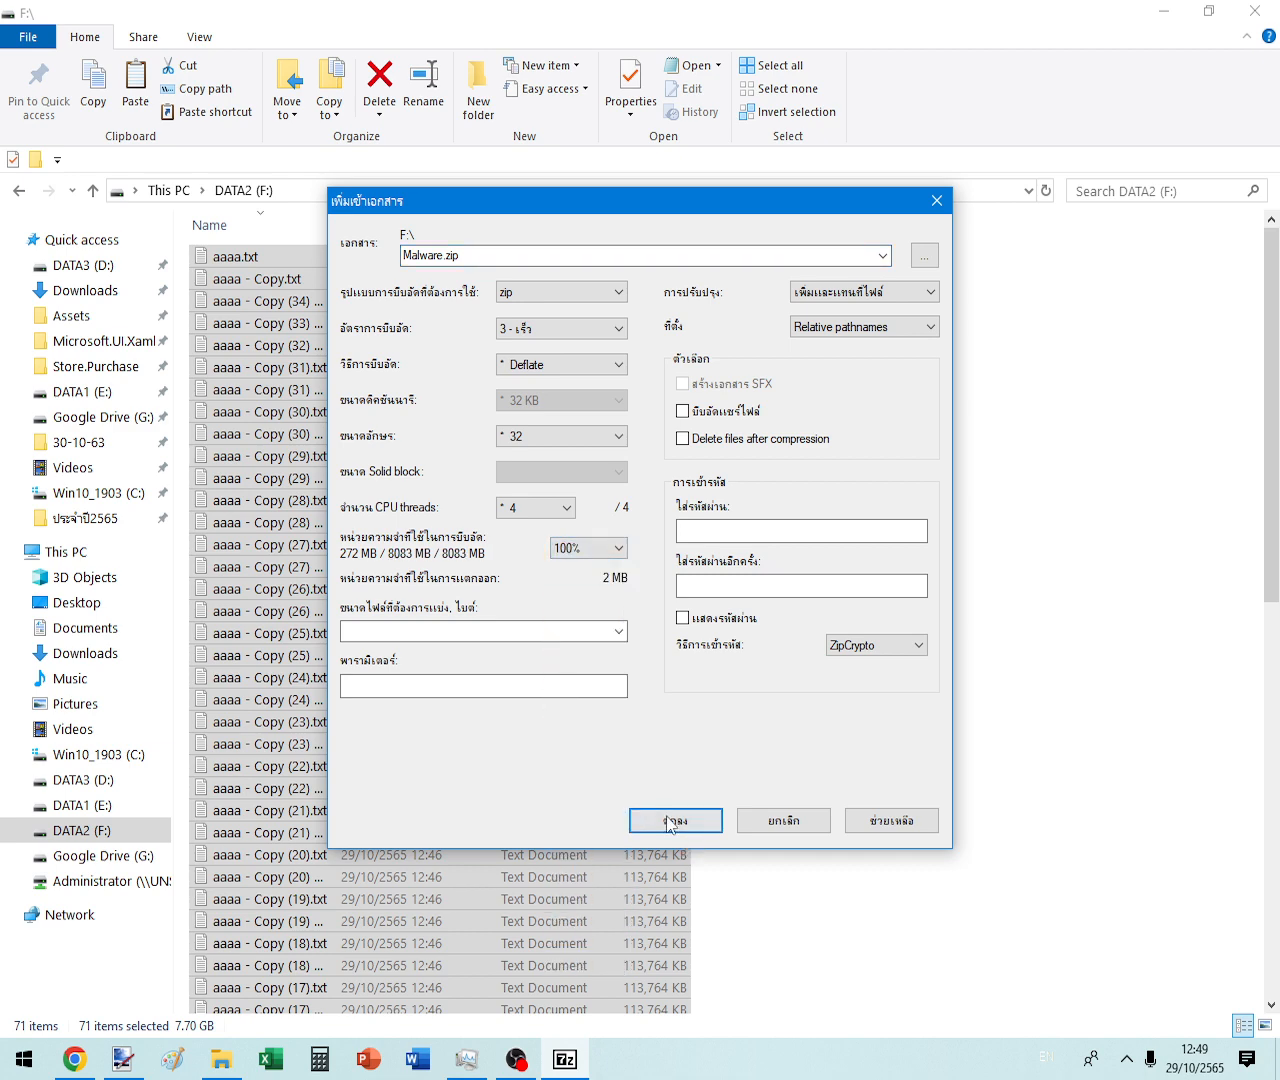
left_click(675, 820)
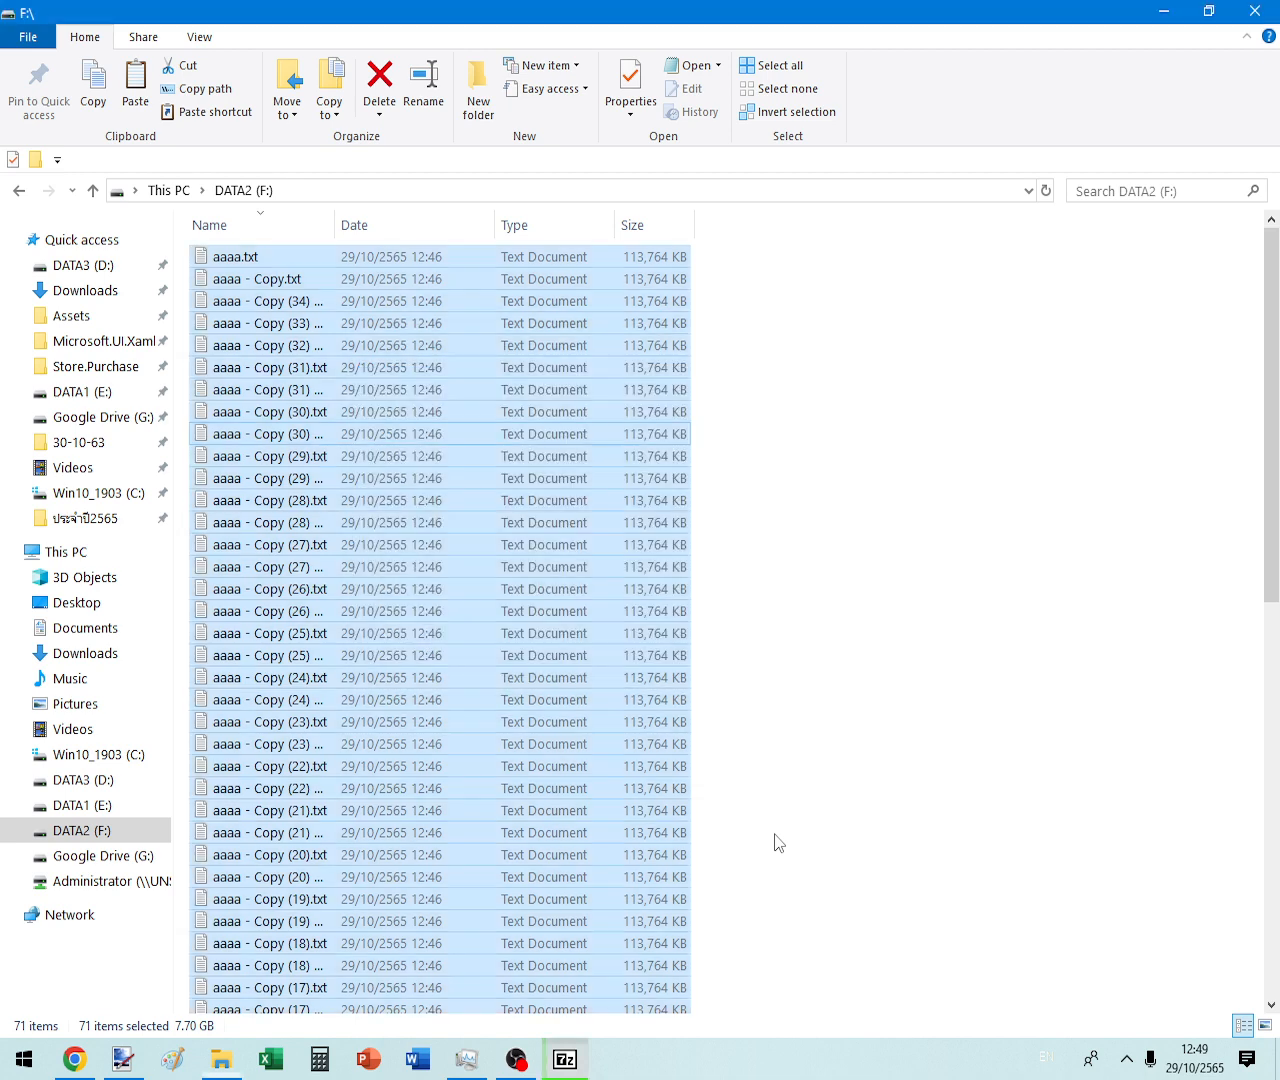
- Reposition the 7-Zip progress window while the compression runs
left_click(778, 843)
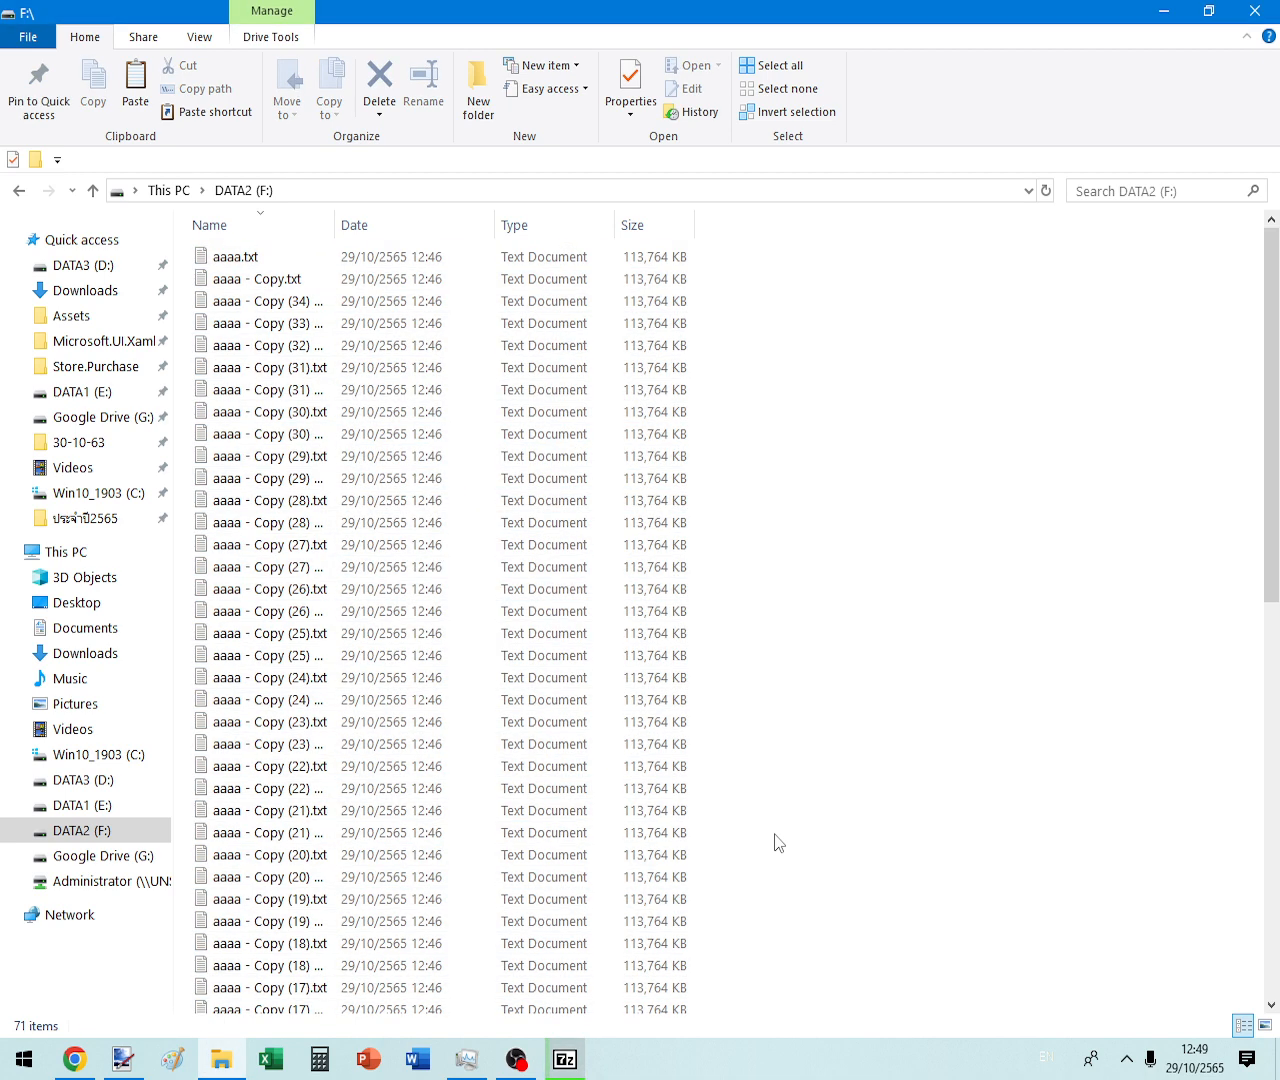
left_click(586, 1058)
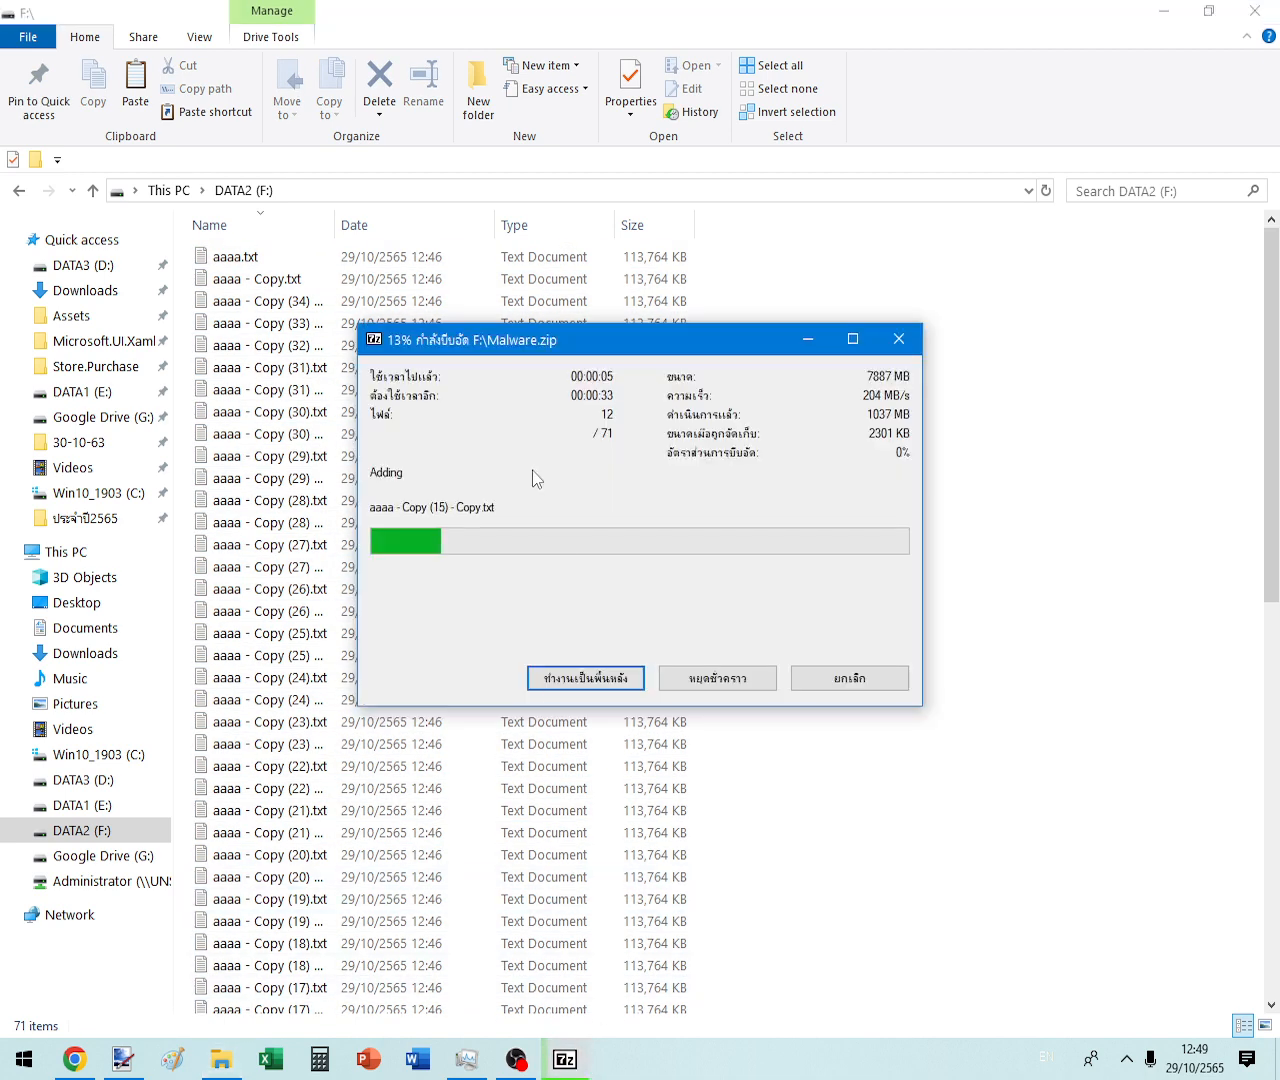
left_click_drag(420, 340, 423, 403)
left_click(76, 1060)
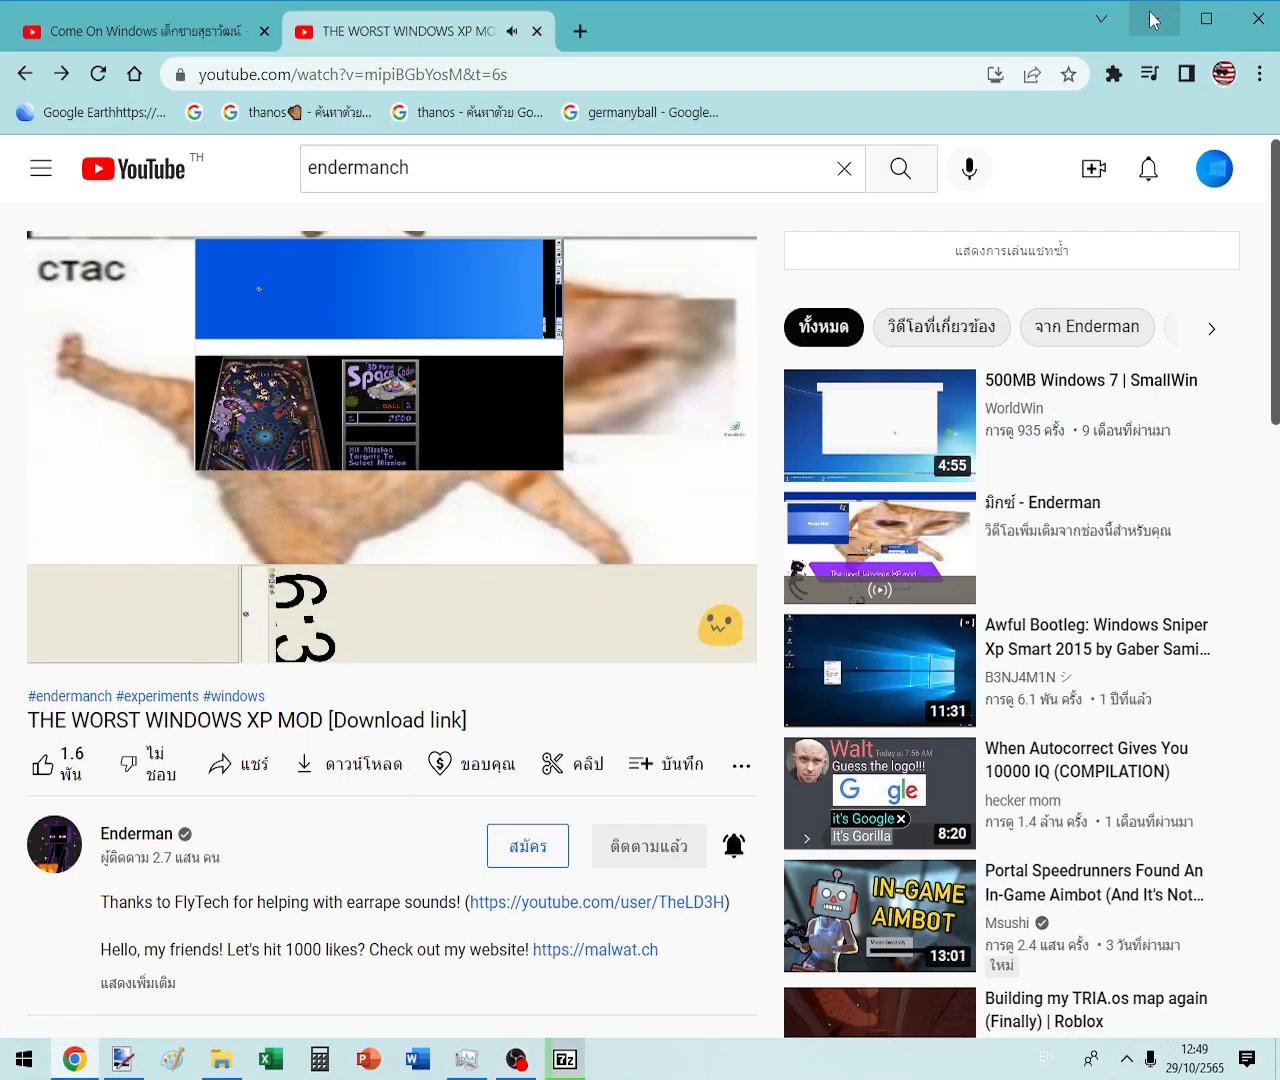
left_click(1153, 20)
left_click_drag(626, 401, 620, 477)
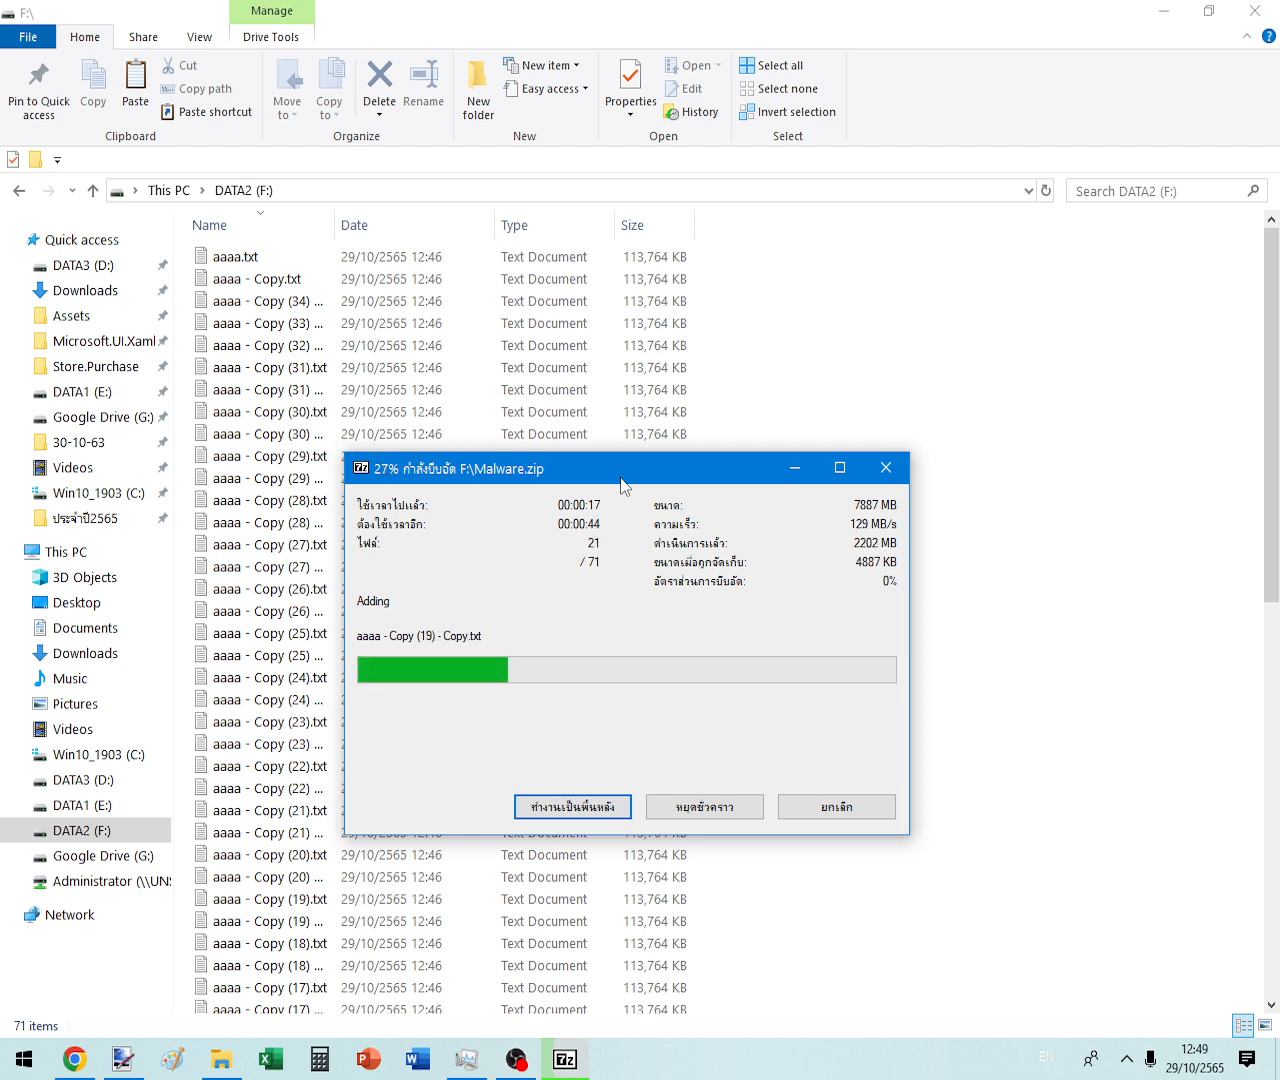
left_click(909, 340)
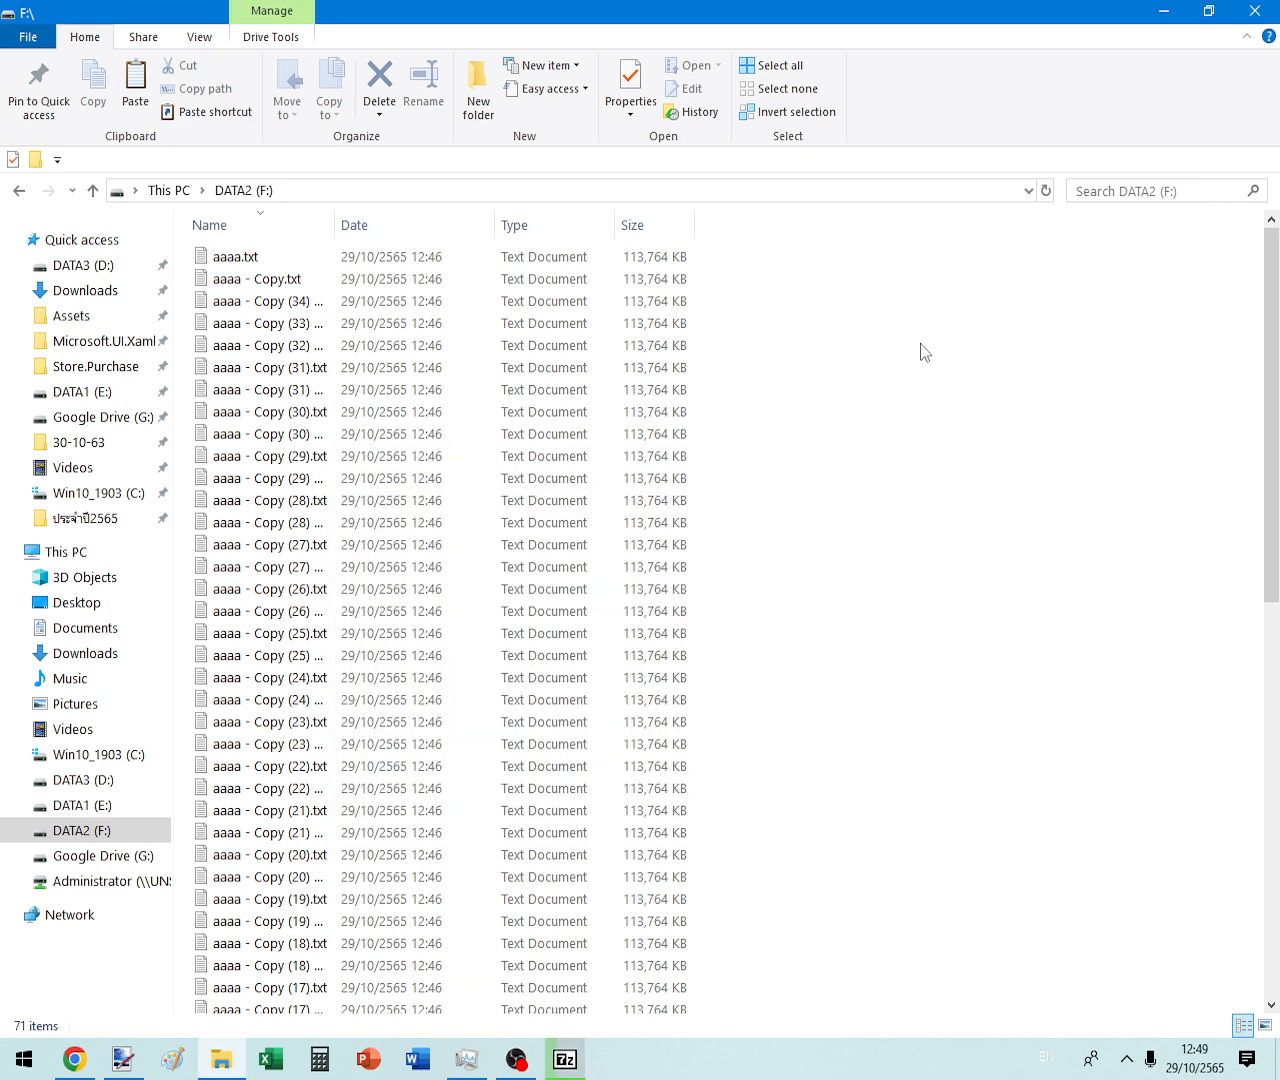
left_click(565, 1059)
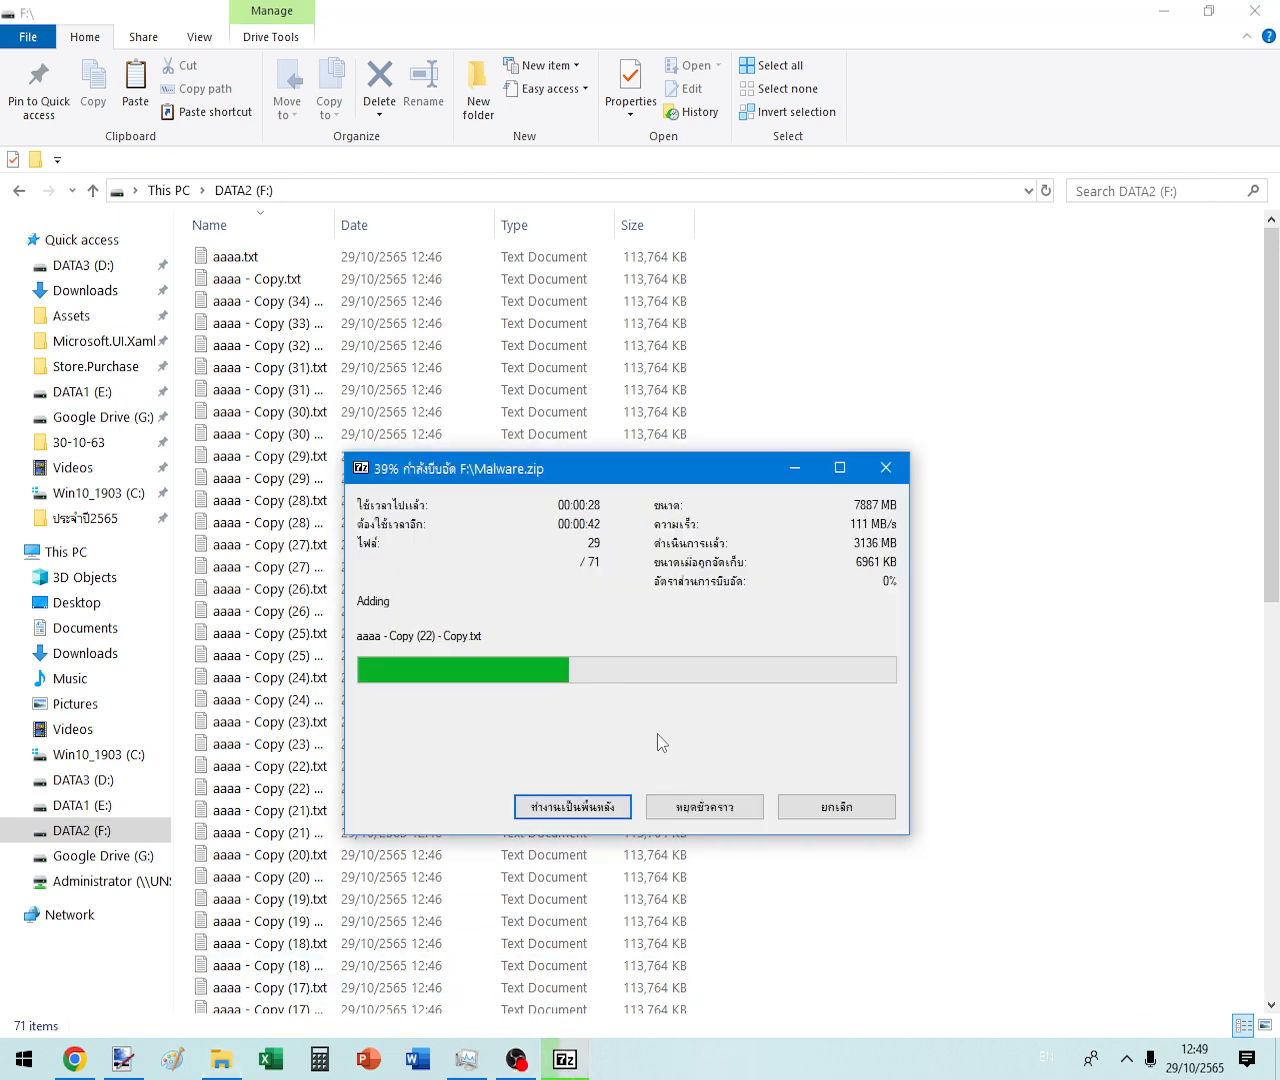
left_click_drag(512, 469, 523, 383)
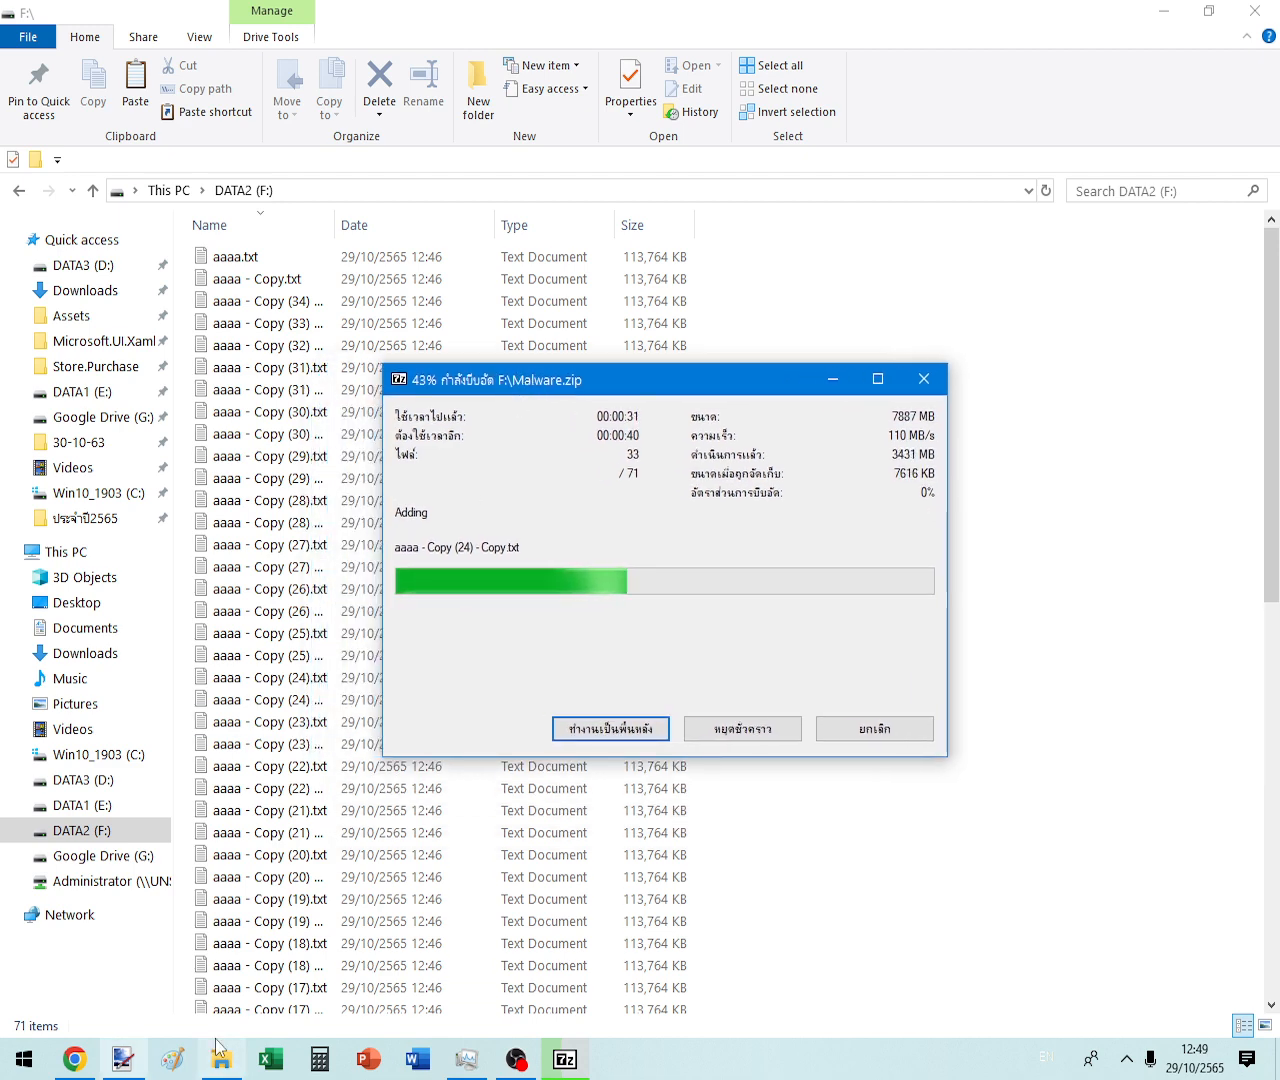
- Check disk usage in Task Manager and glance at the screen recorder during compression
left_click(452, 1072)
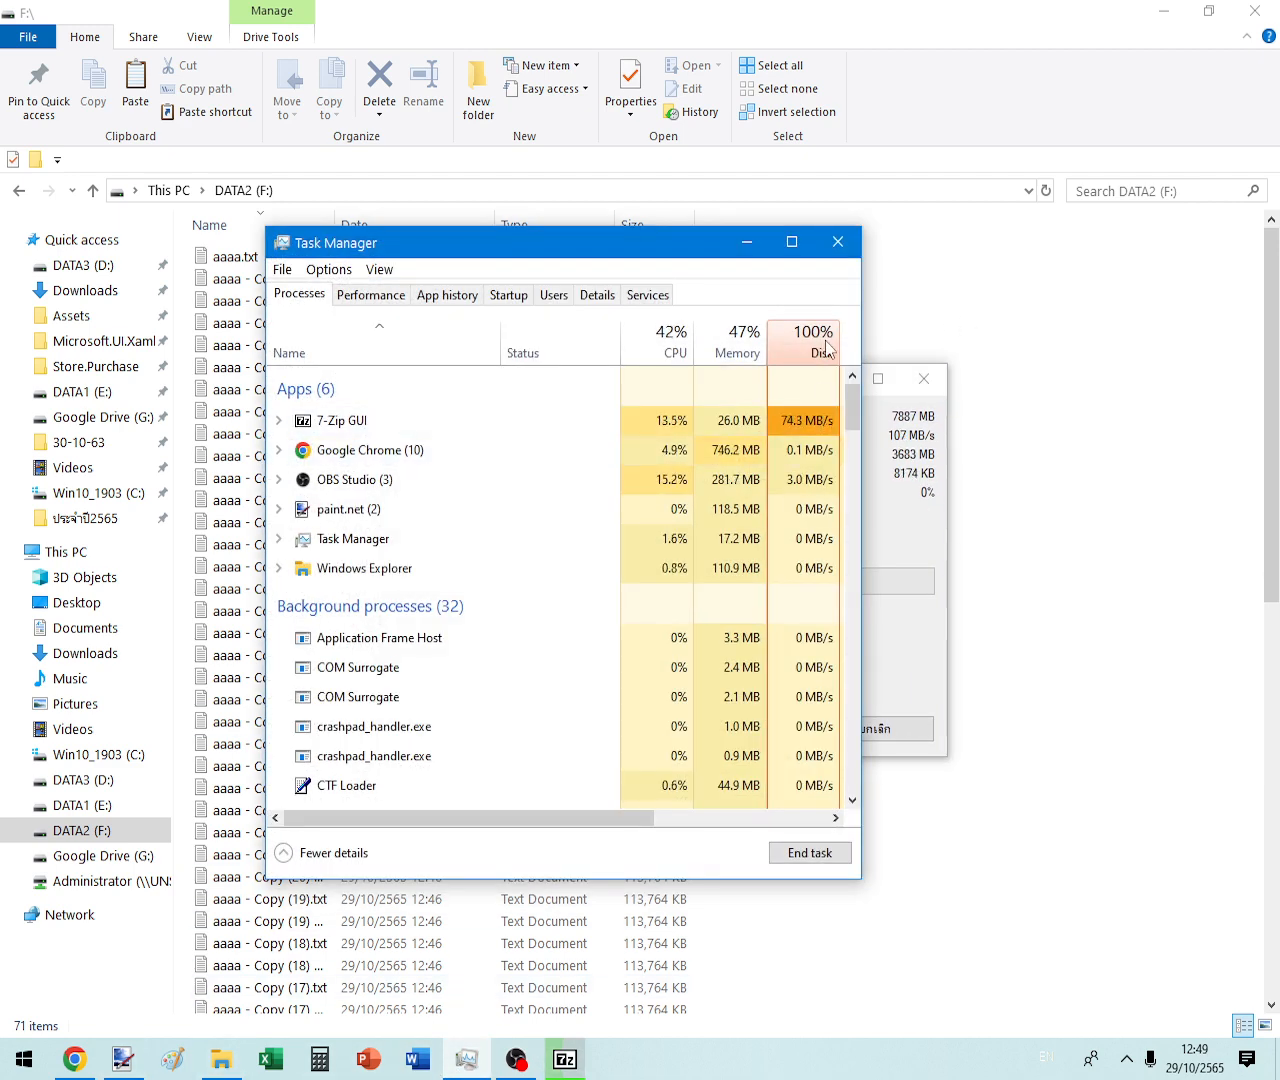
left_click(744, 243)
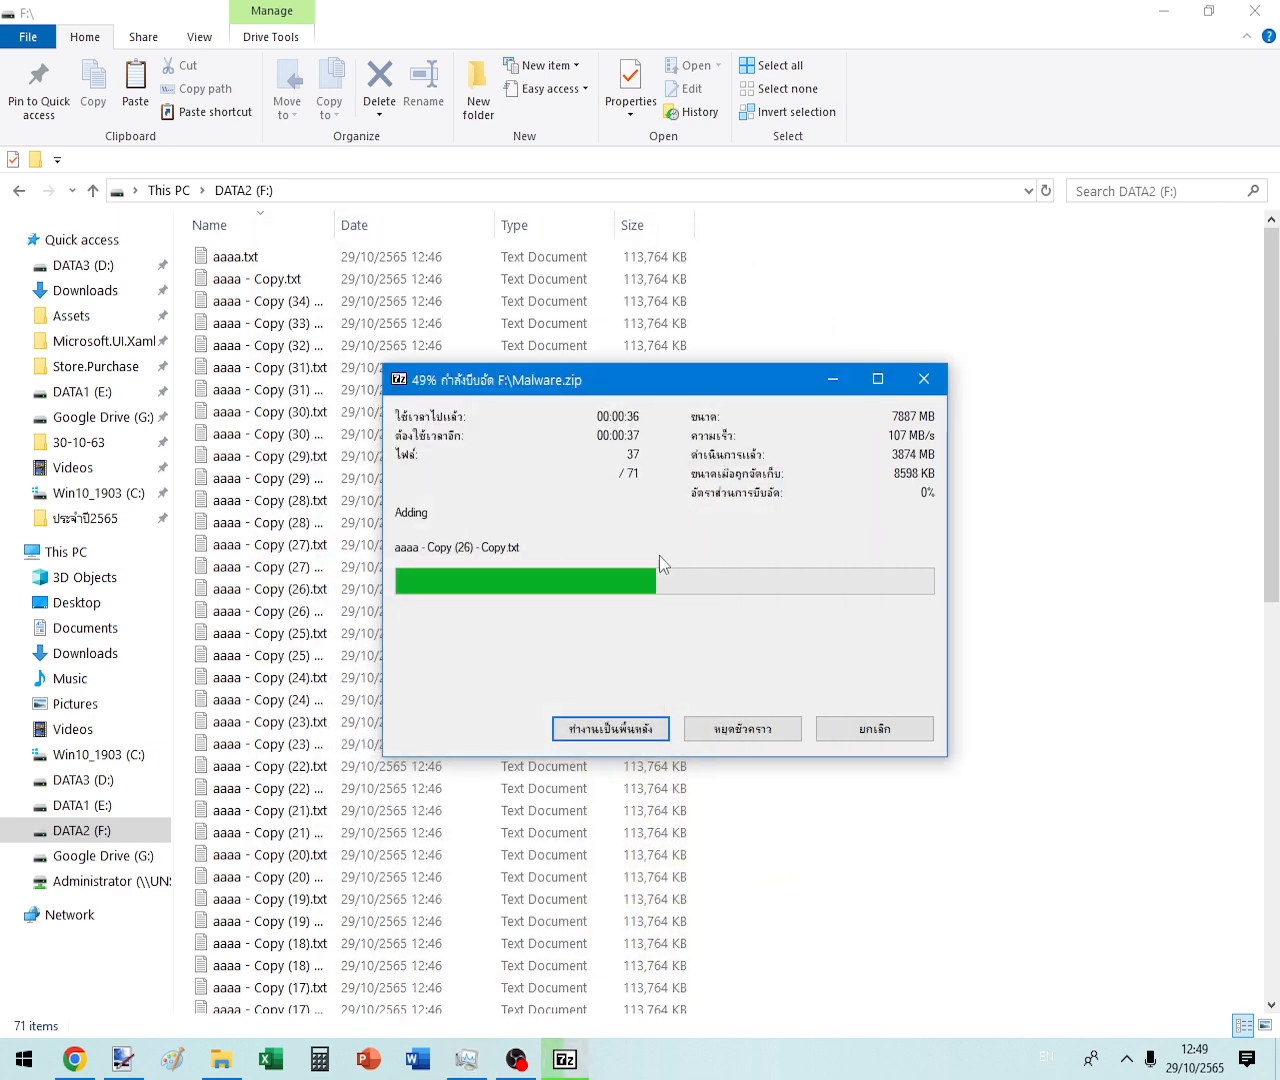
left_click(516, 1059)
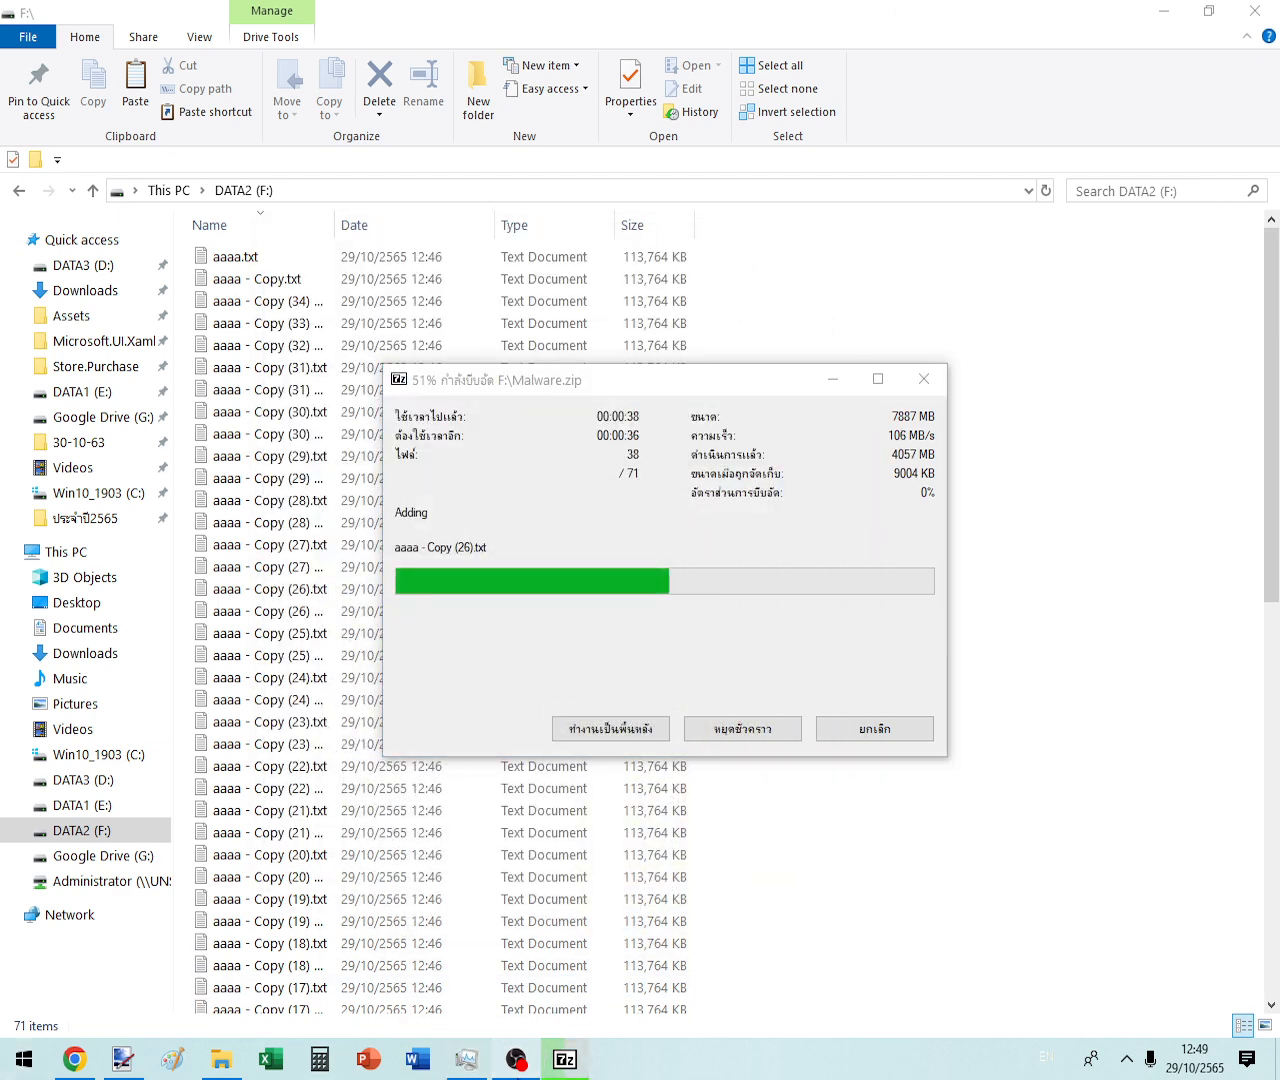
left_click(516, 1059)
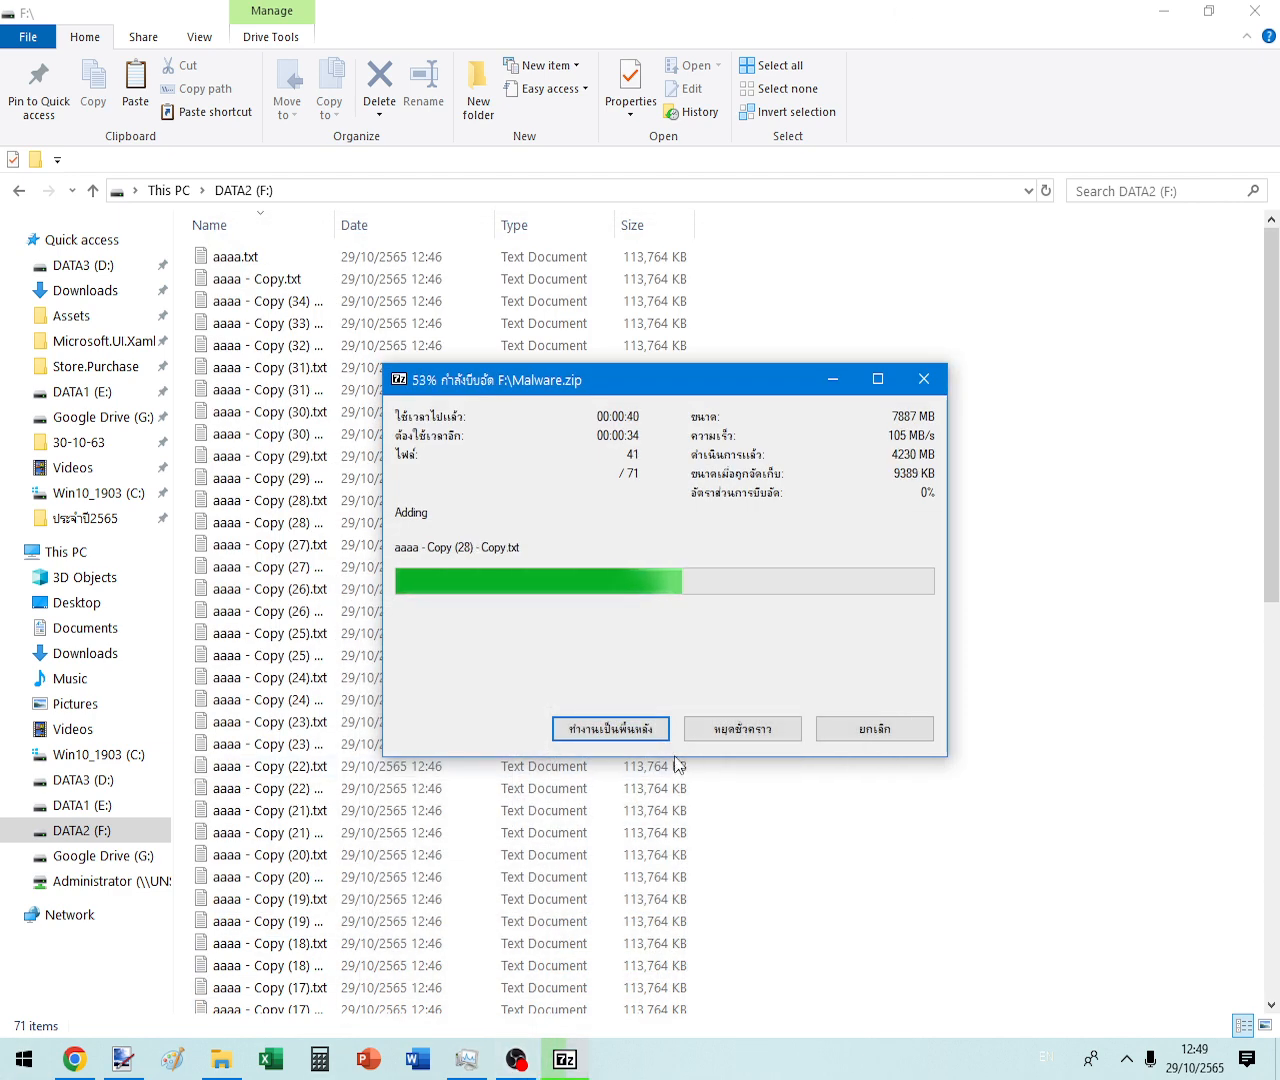
left_click(1047, 1064)
left_click(1047, 1070)
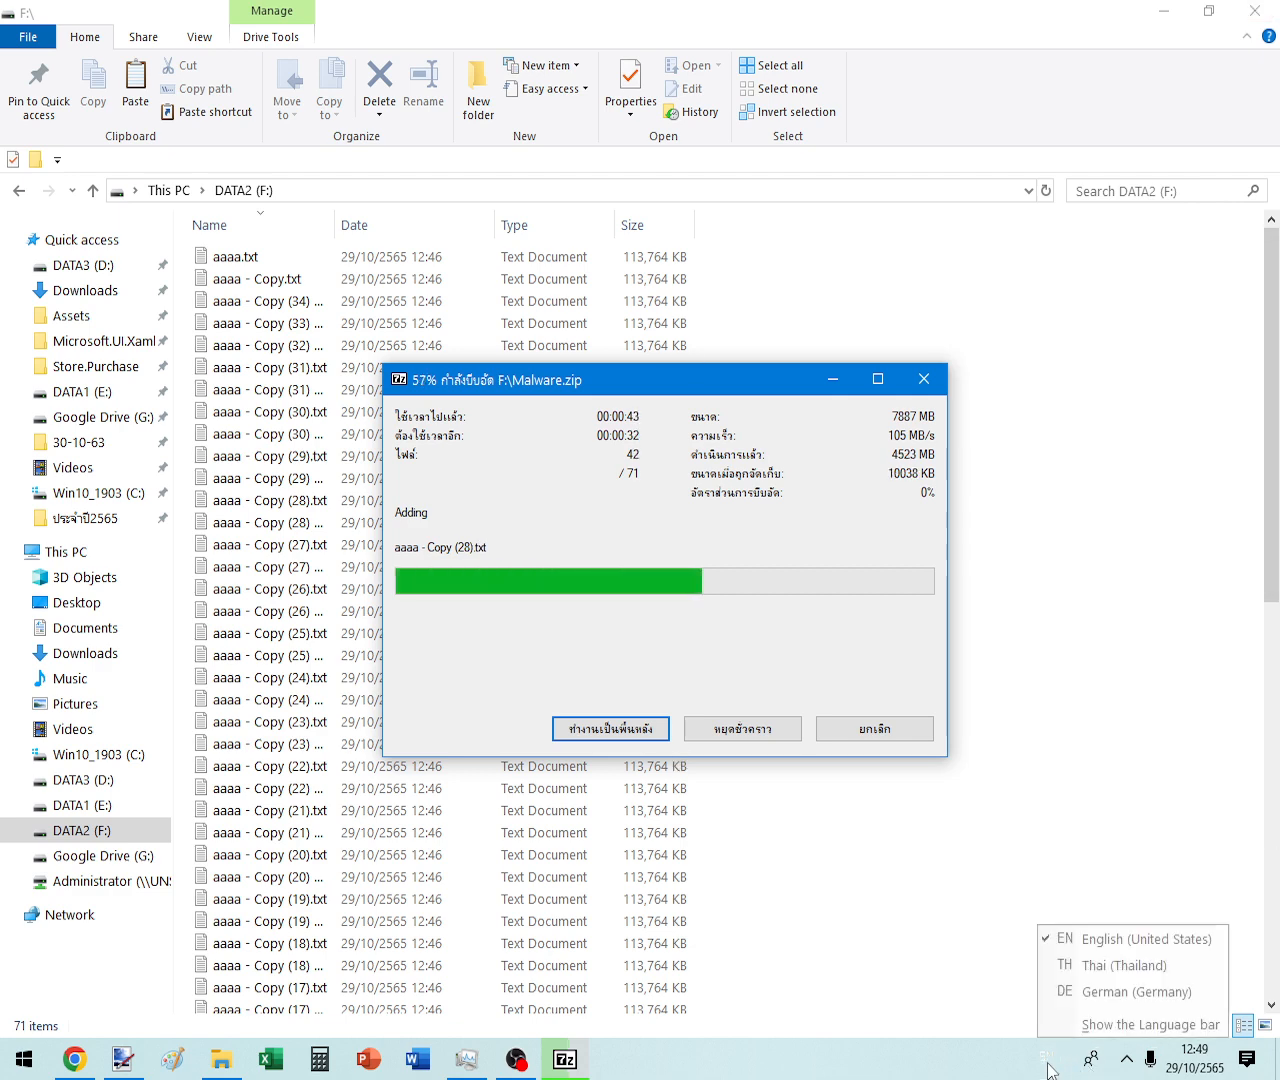
left_click(938, 1073)
left_click_drag(583, 385, 529, 331)
- Switch the input language to German and back to English as compression nears 71%
left_click(1046, 1060)
left_click(1095, 1001)
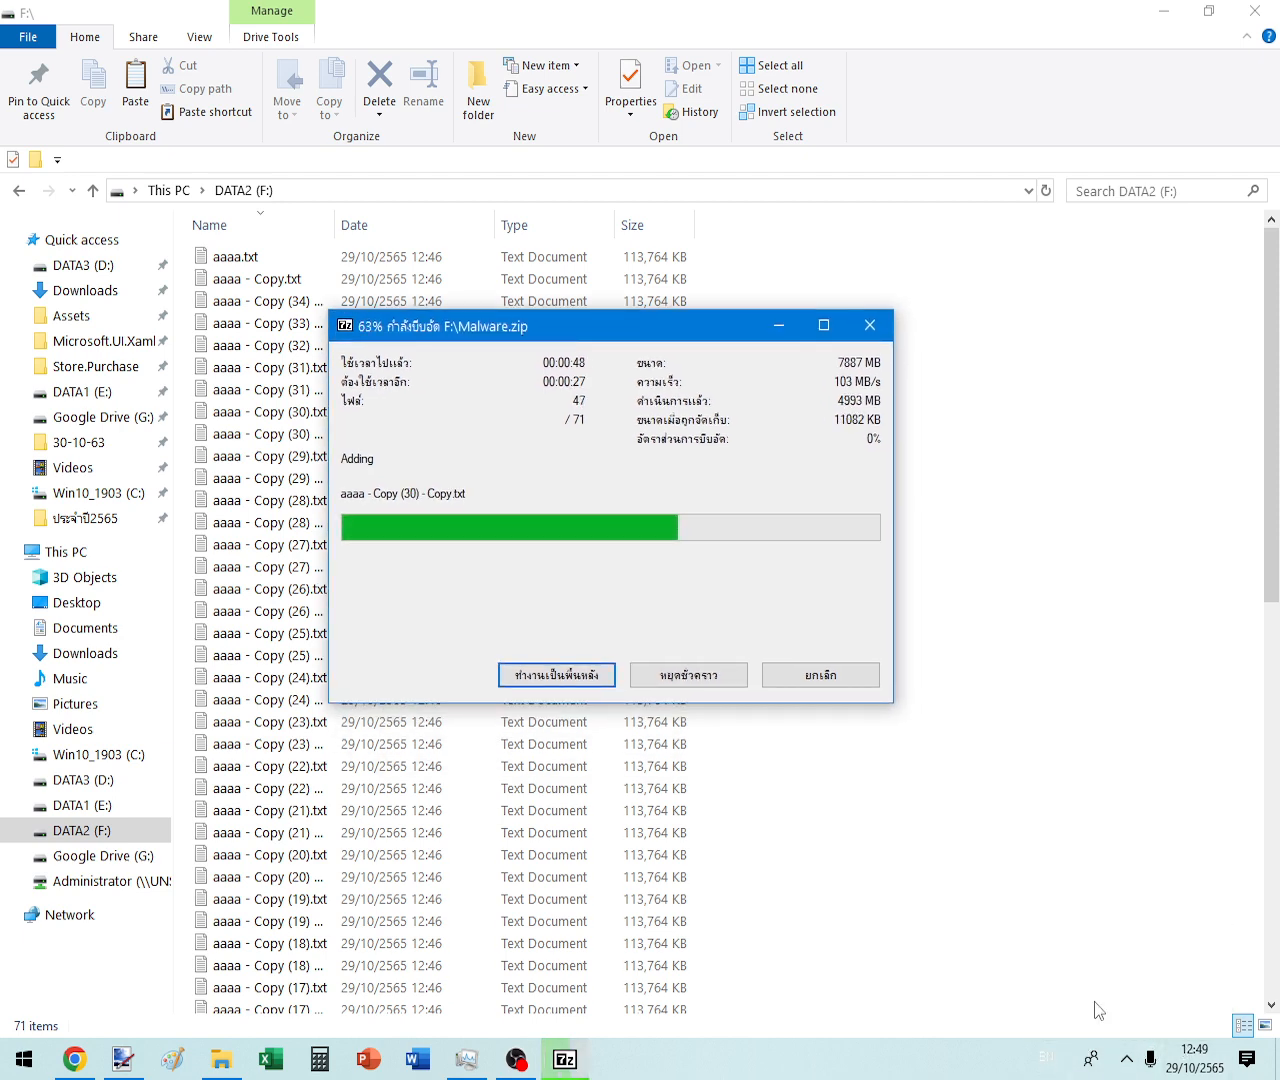
left_click(1060, 1063)
left_click(1052, 1053)
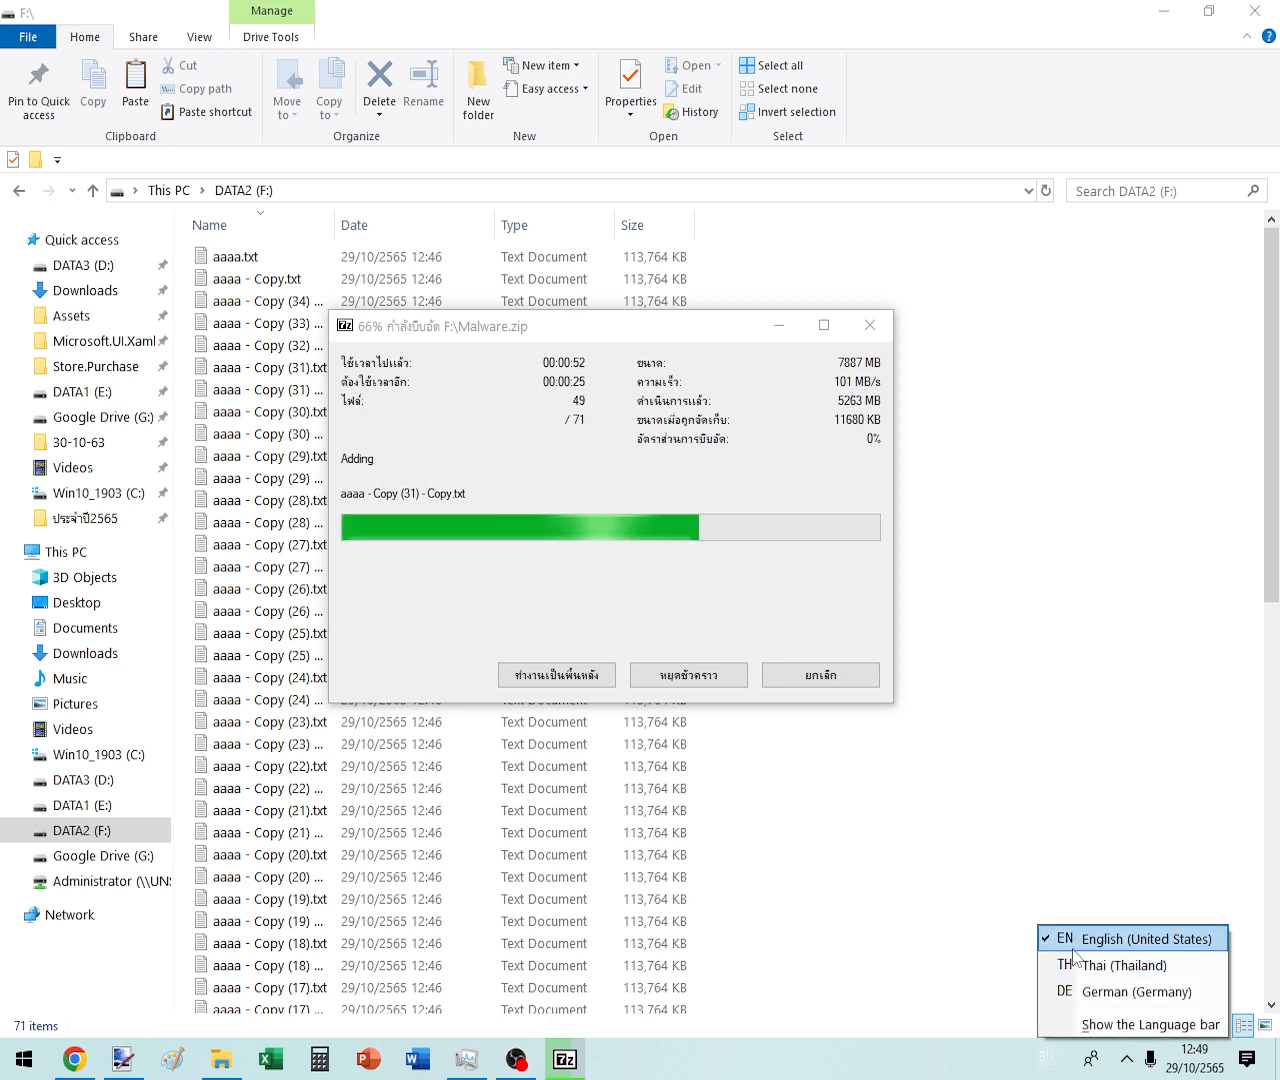
left_click(1092, 1000)
left_click(1050, 1062)
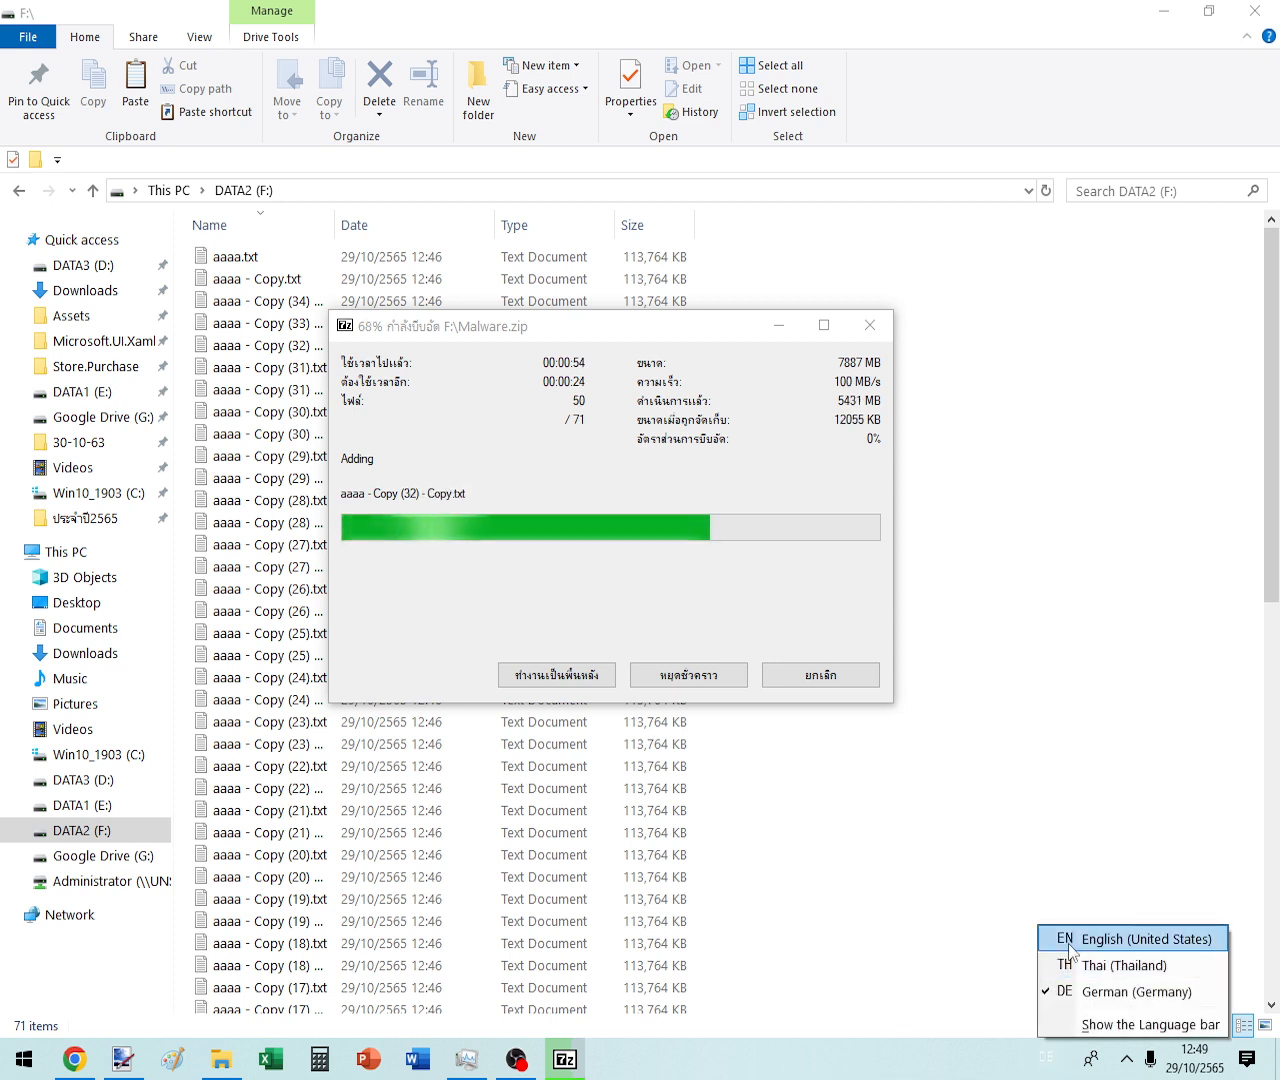
left_click(1070, 942)
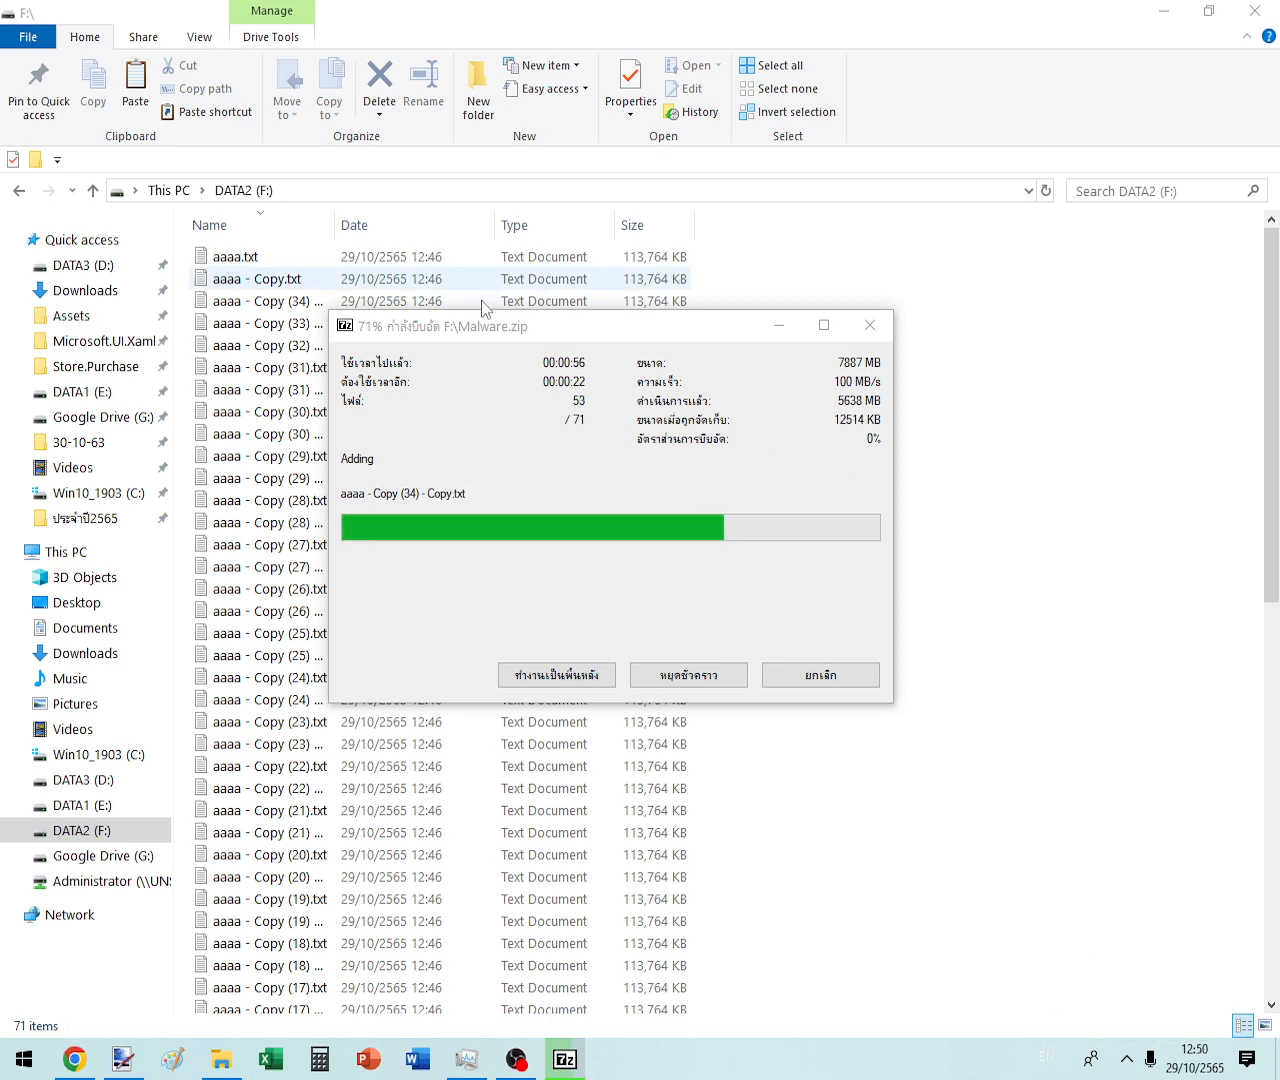
- Wait for Malware.zip (17,517 KB) to finish compressing and return to the DATA2 (F:) file list
left_click_drag(474, 328, 514, 420)
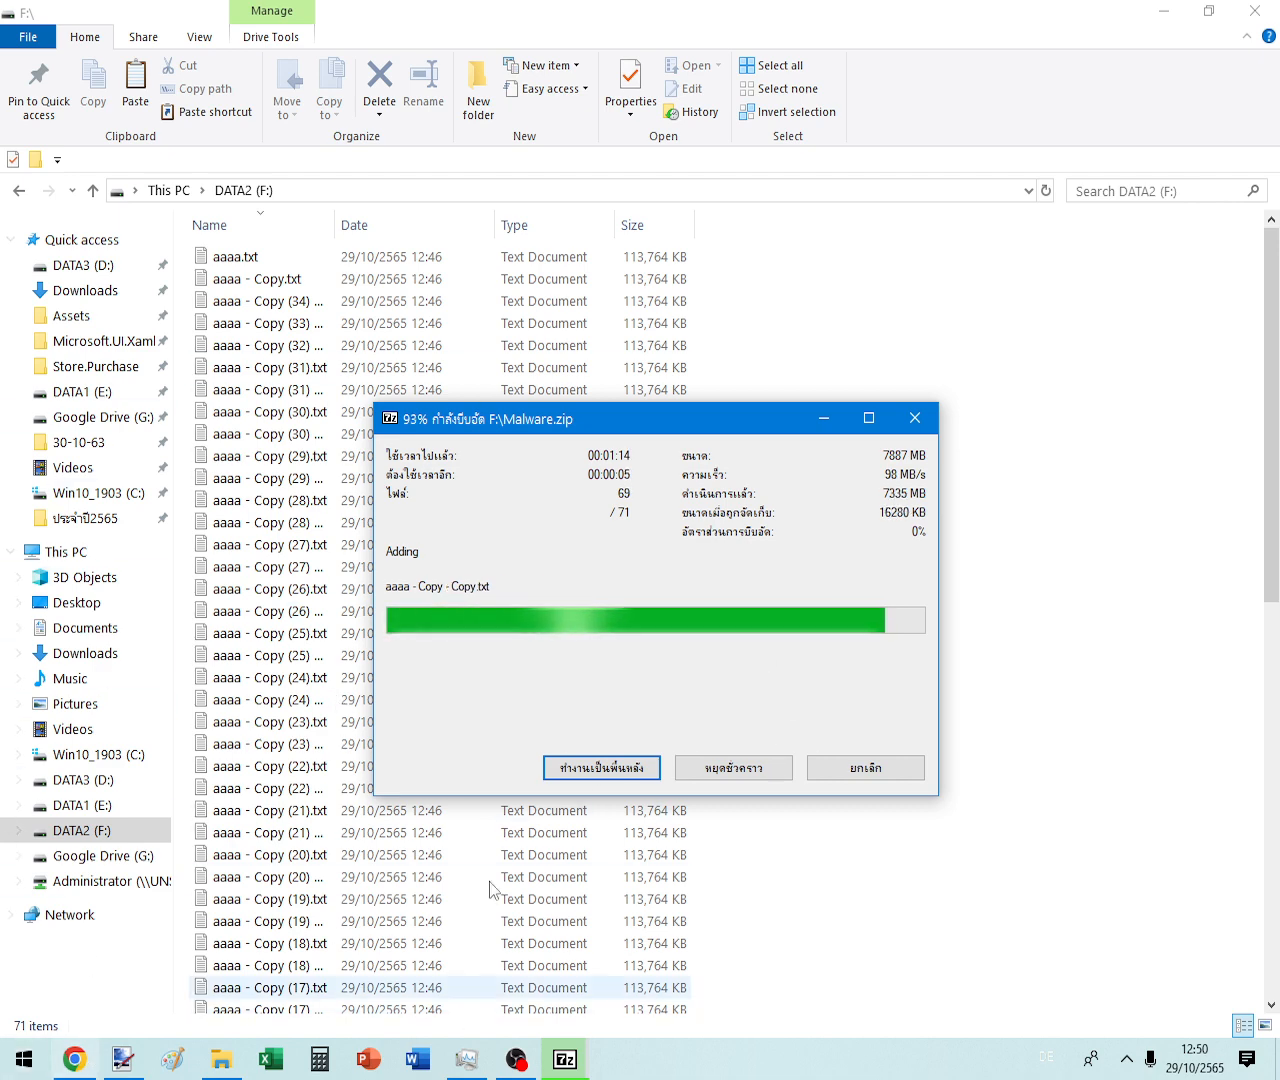
left_click(516, 1059)
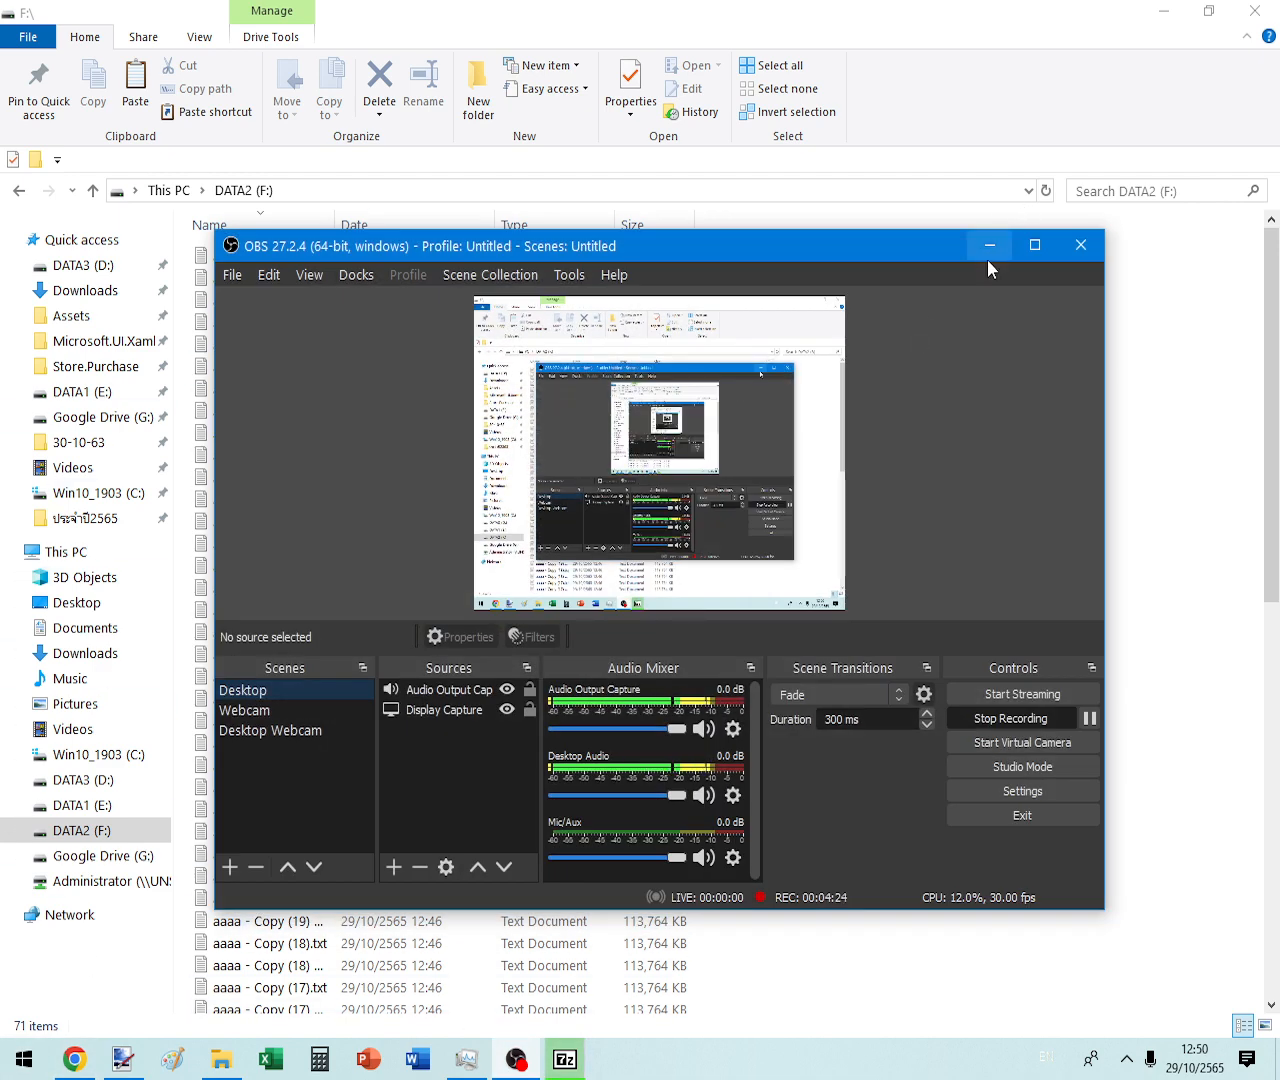
left_click(988, 257)
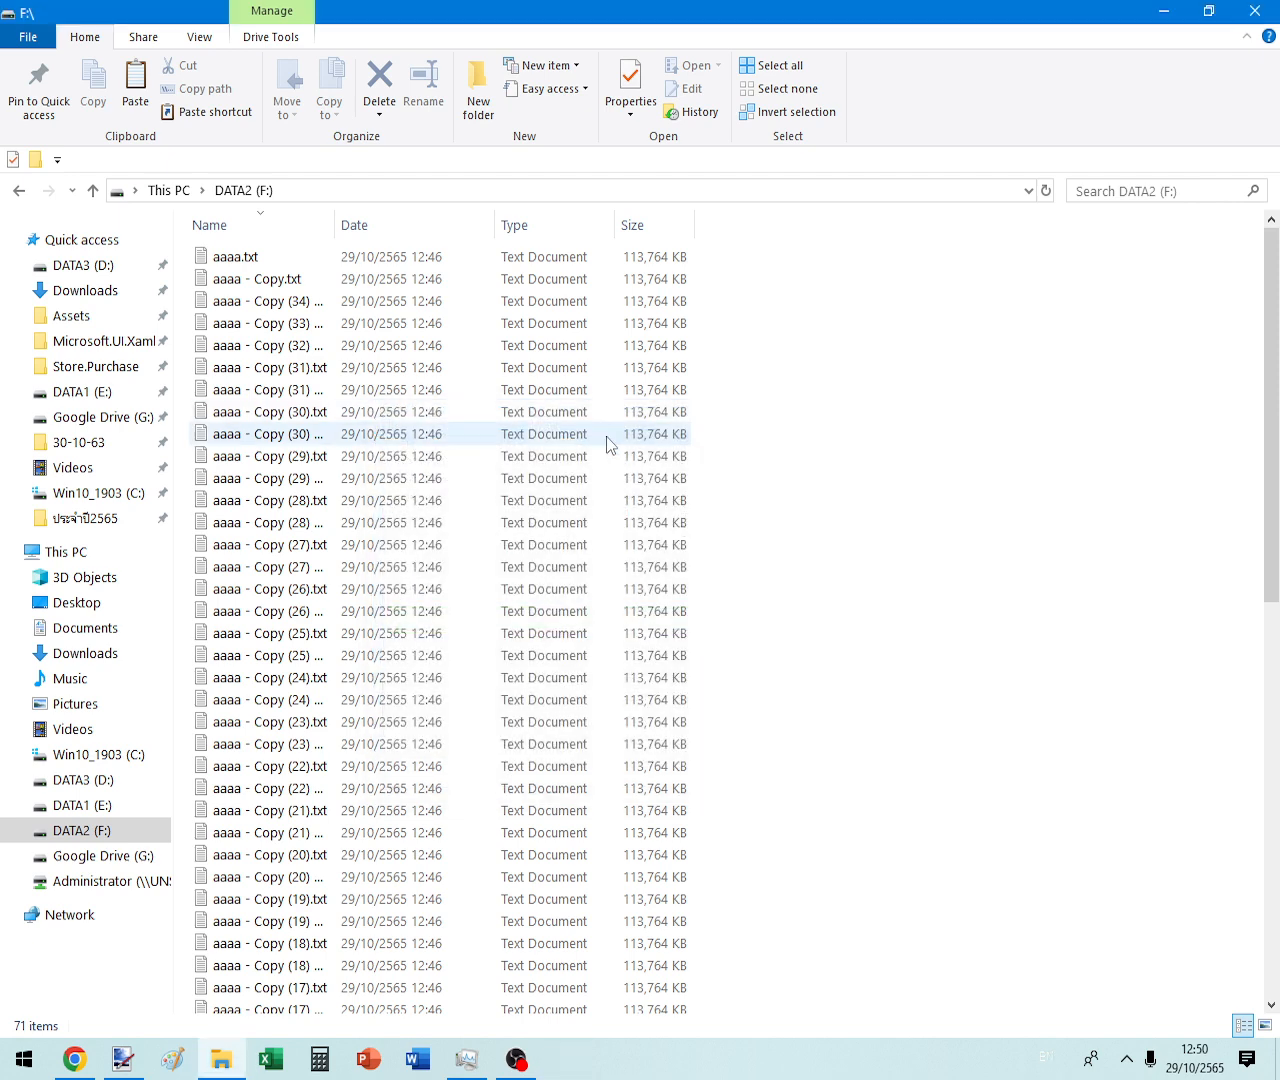
scroll(961, 569, "down", 10)
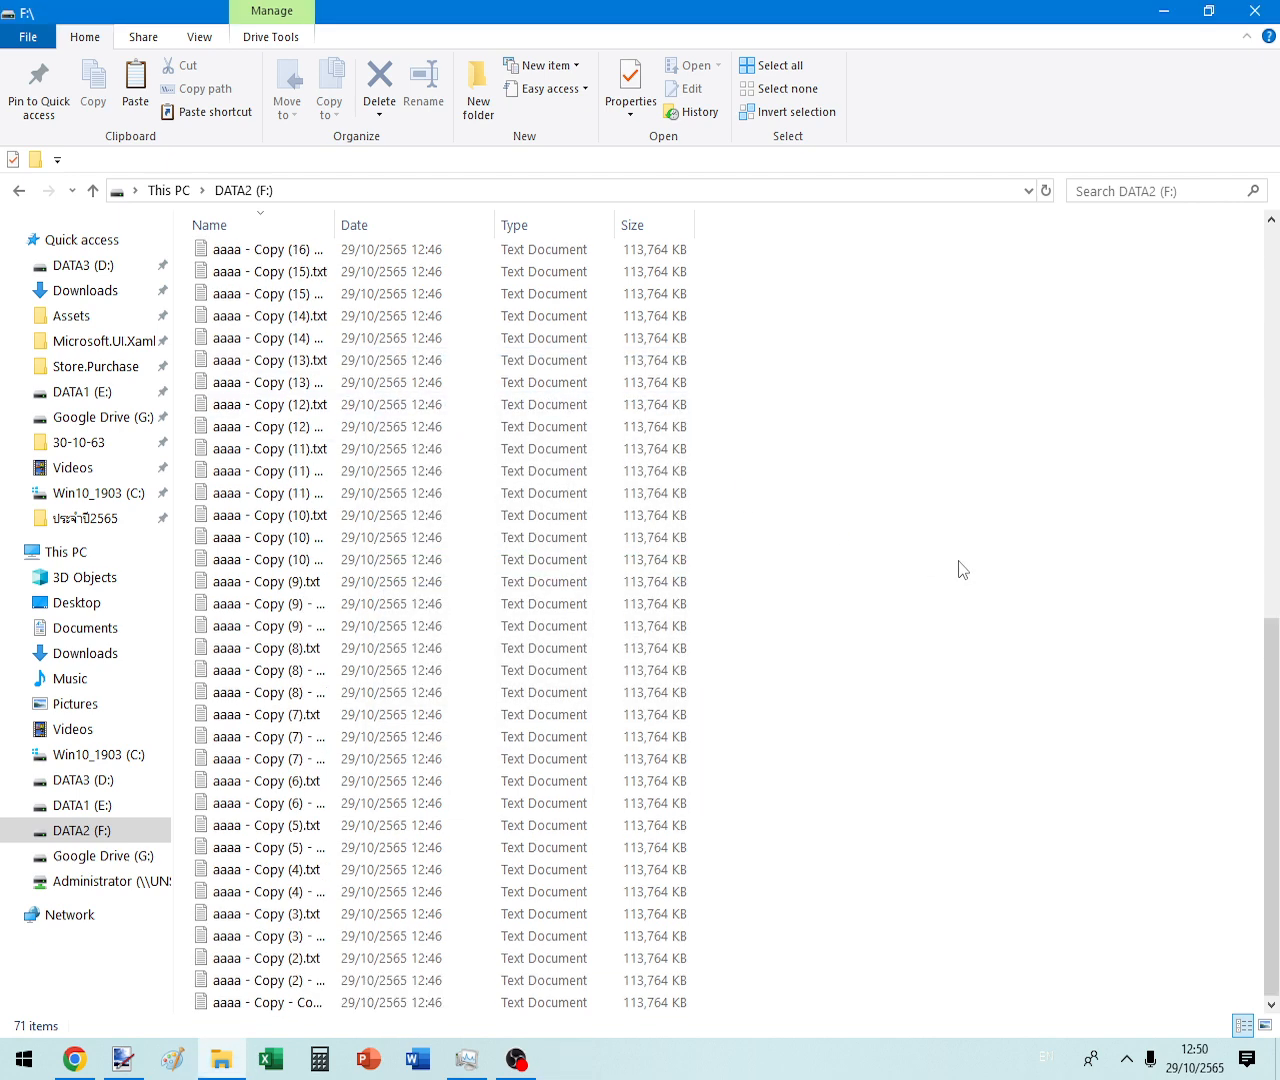
scroll(961, 569, "up", 10)
right_click(908, 522)
- Refresh DATA2 (F:) and permanently delete all 71 aaaa text files, keeping Malware.zip
left_click(971, 609)
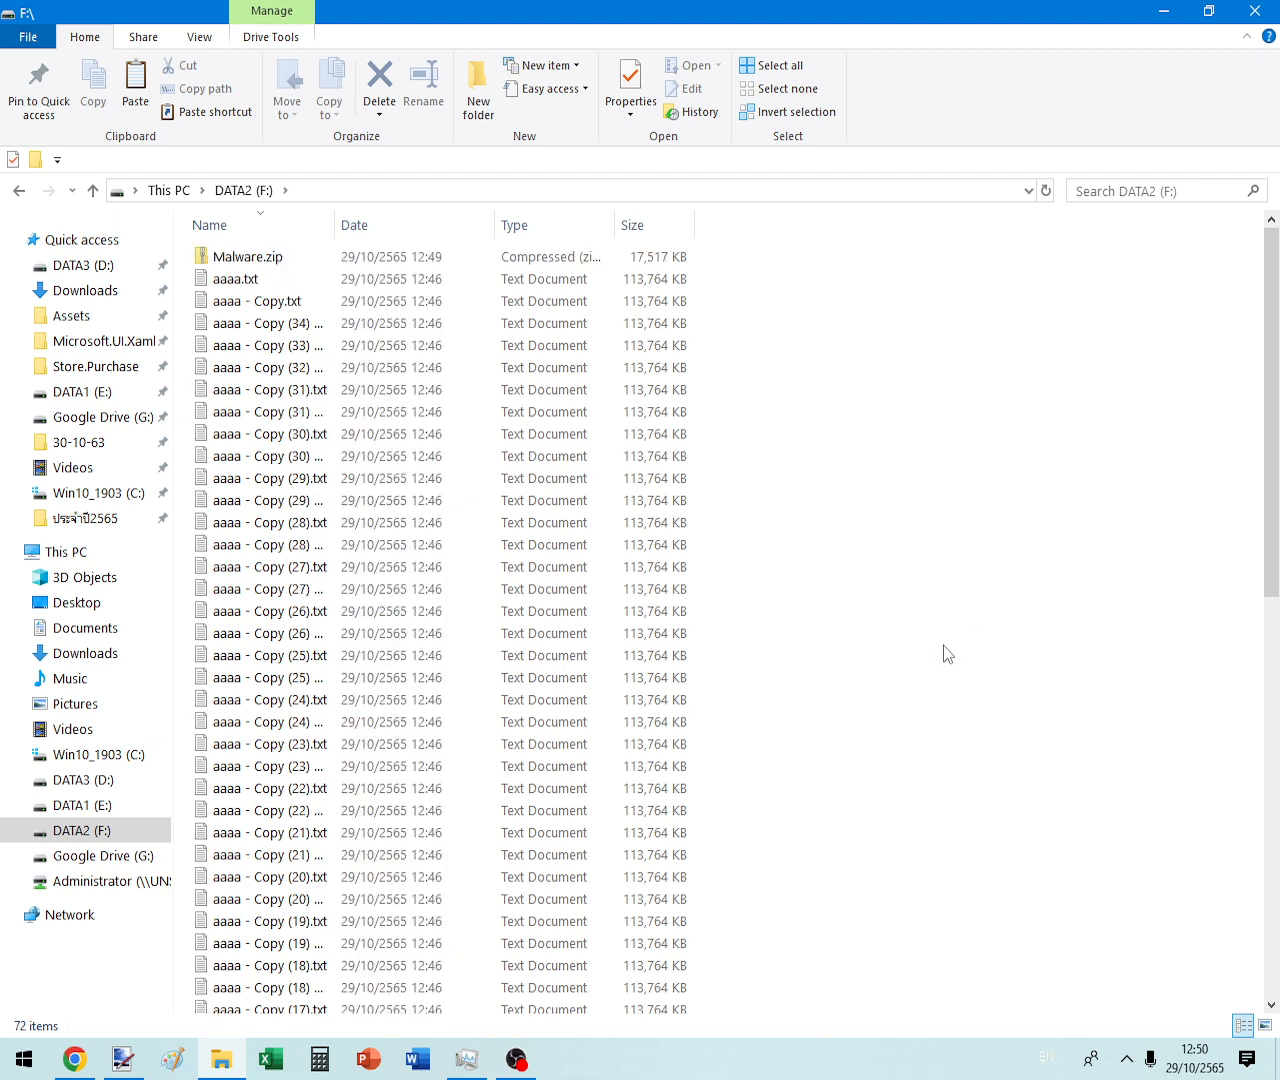
left_click(330, 279)
scroll(420, 403, "down", 13)
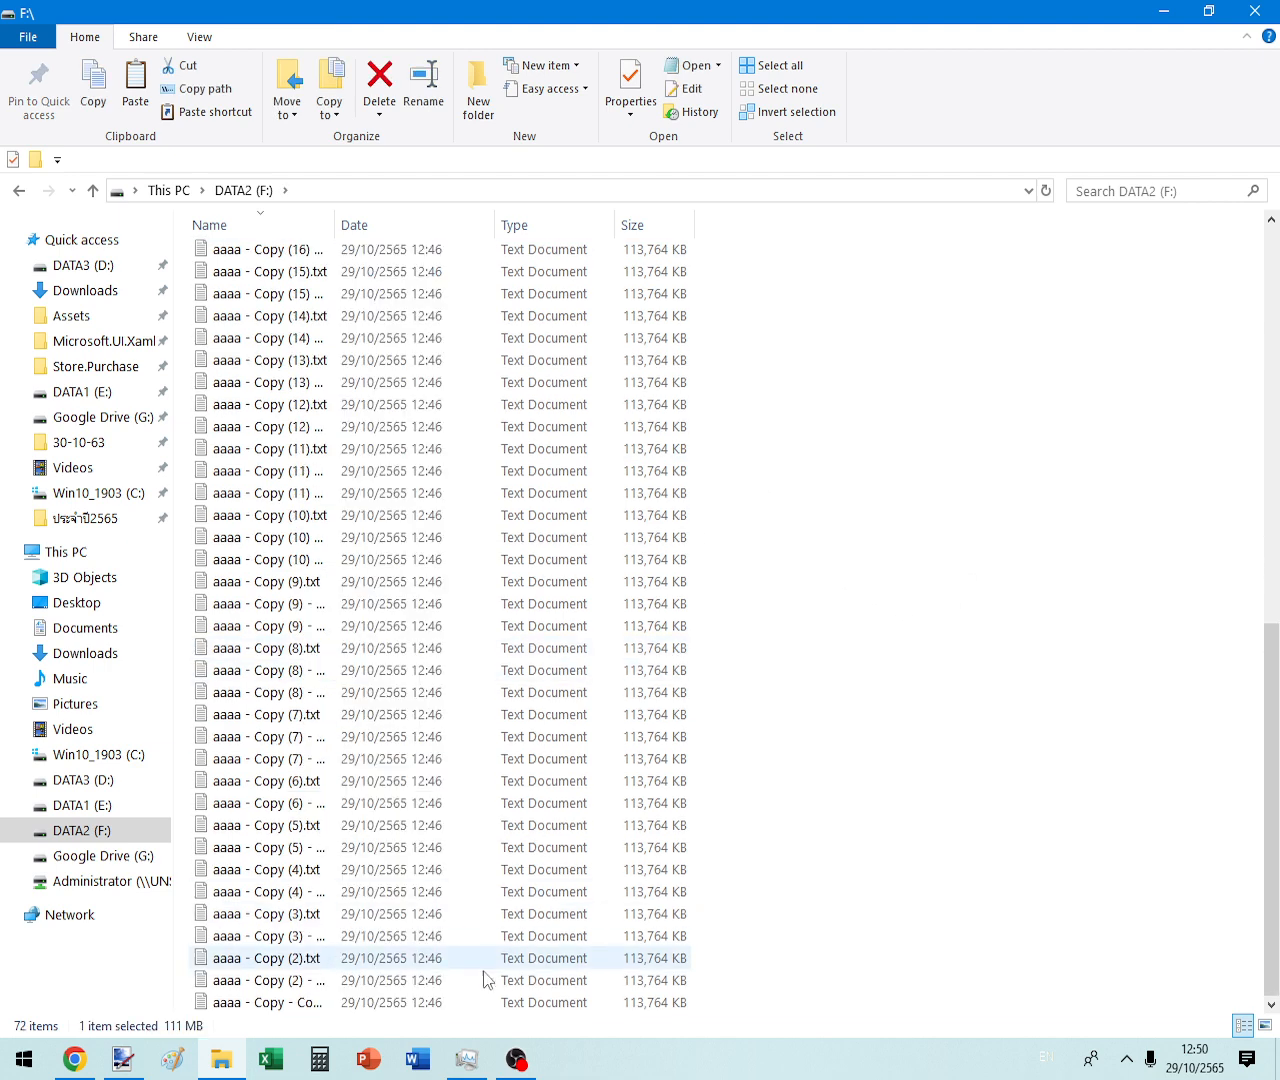
left_click(322, 1002, "shift")
key("Delete")
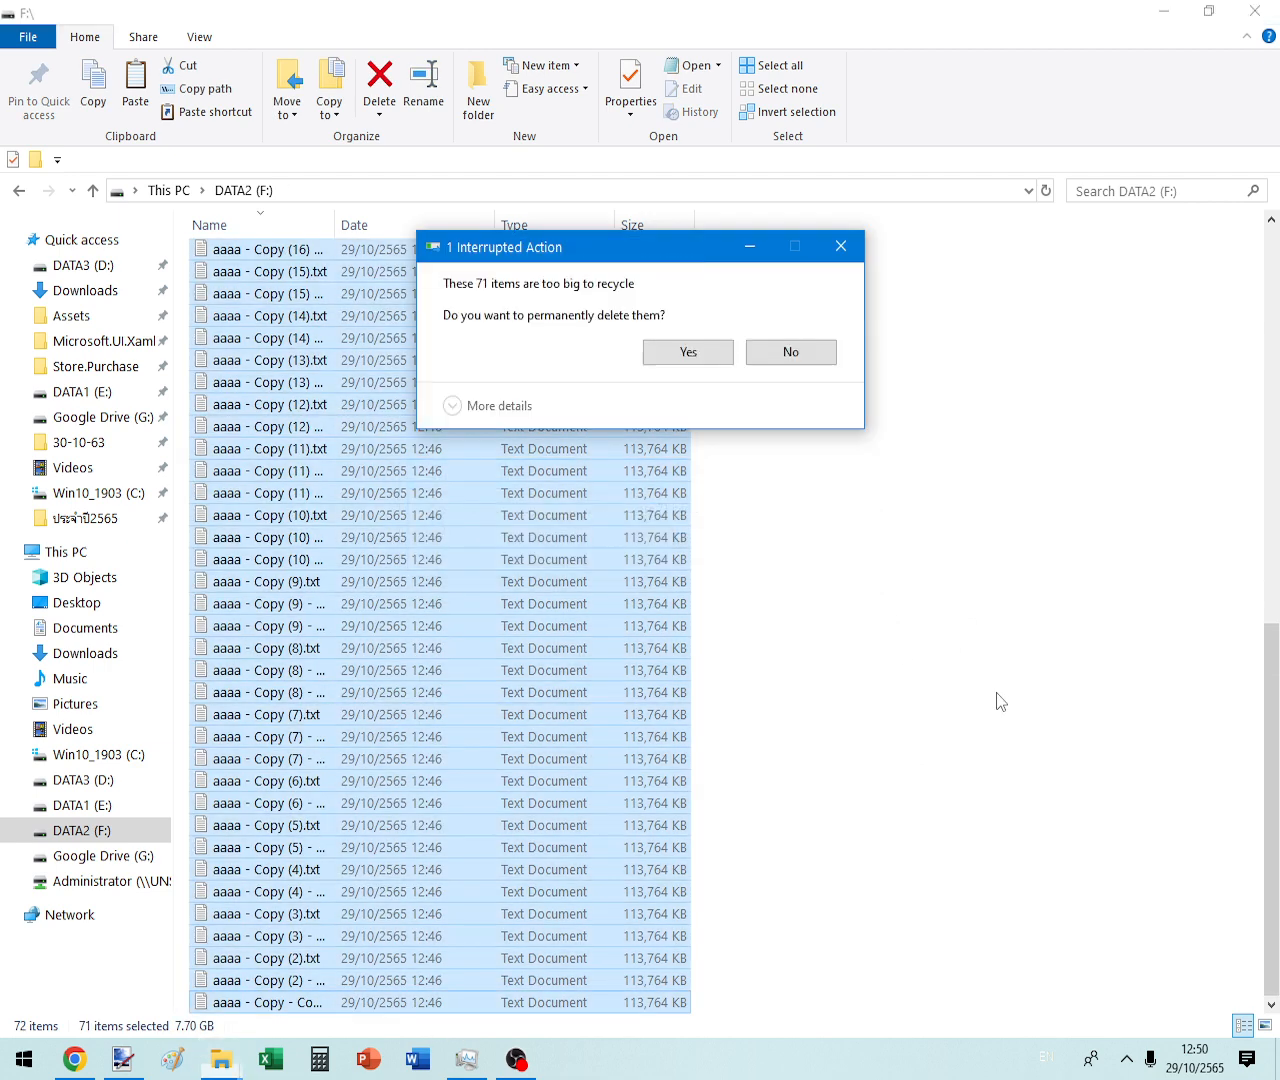
left_click(688, 352)
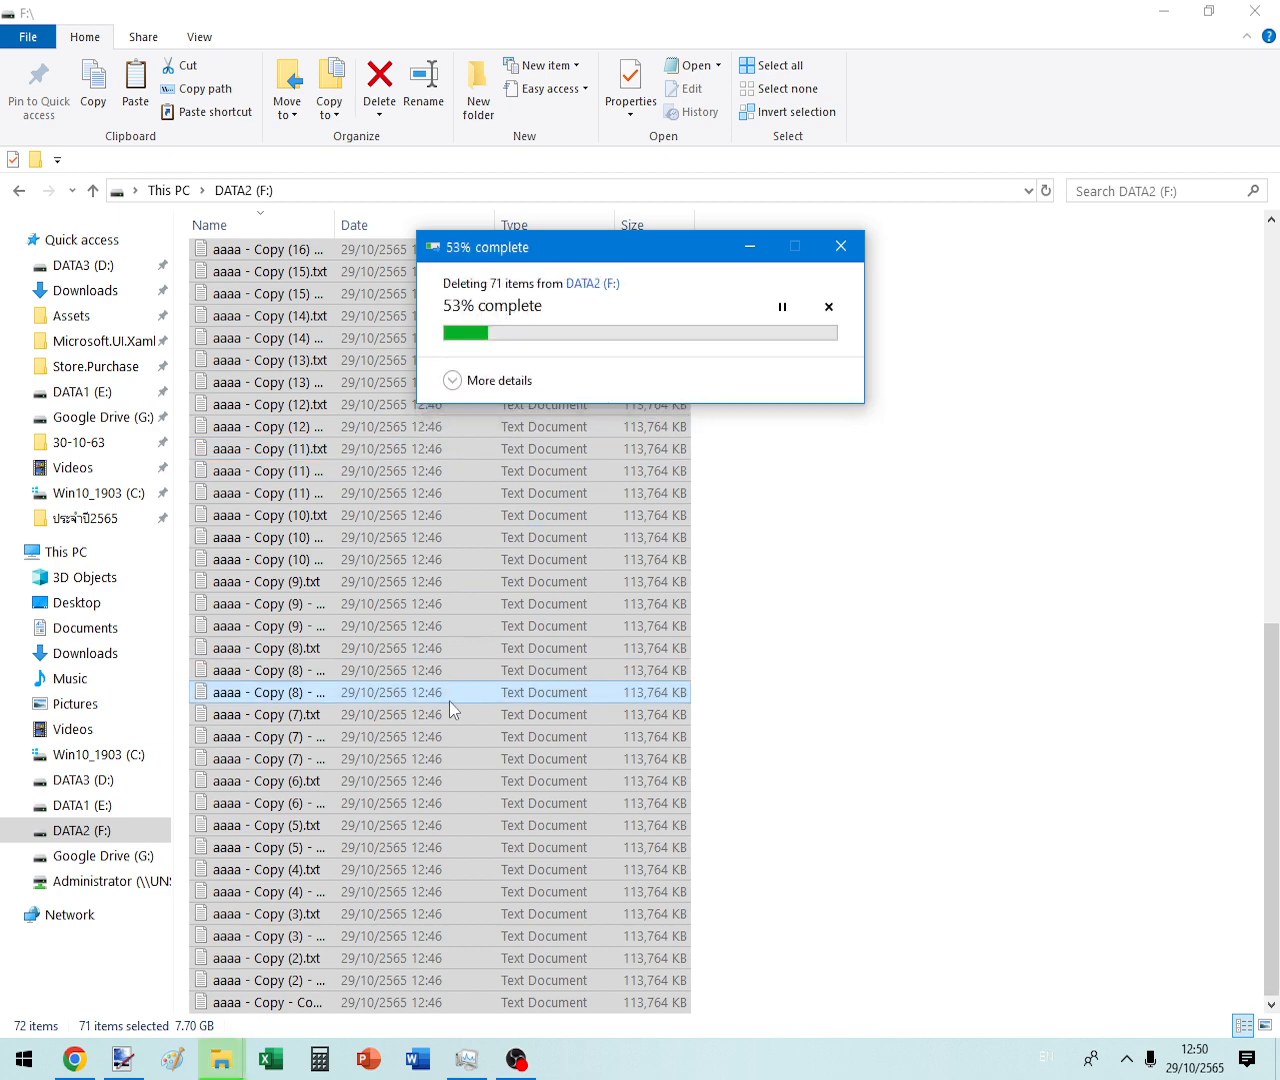
- Check the properties of Malware.zip
left_click(262, 265)
right_click(262, 265)
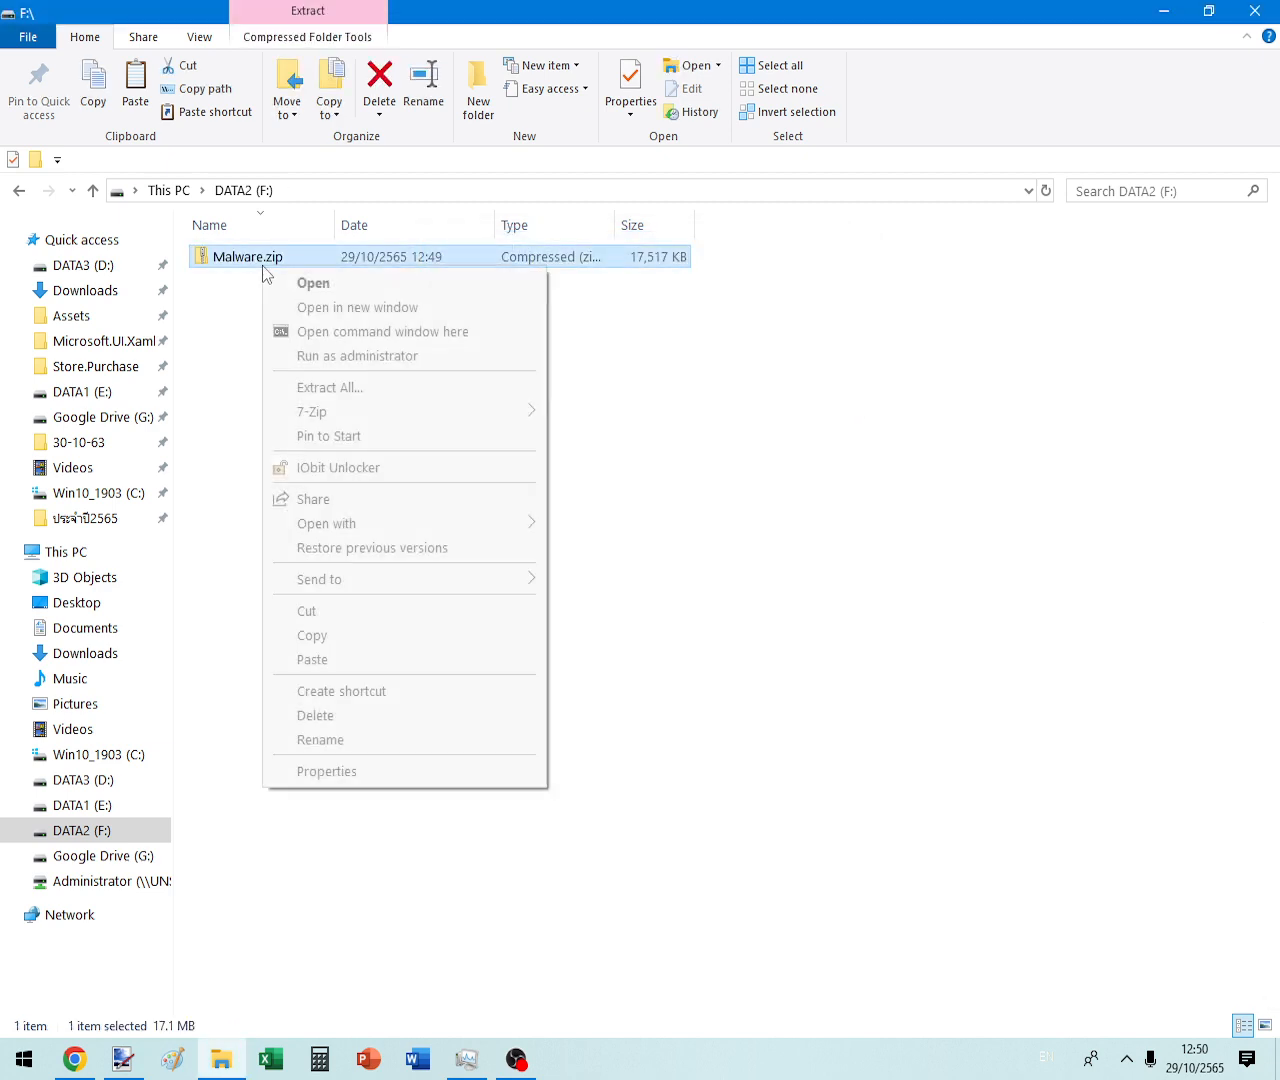
left_click(349, 780)
key("Escape")
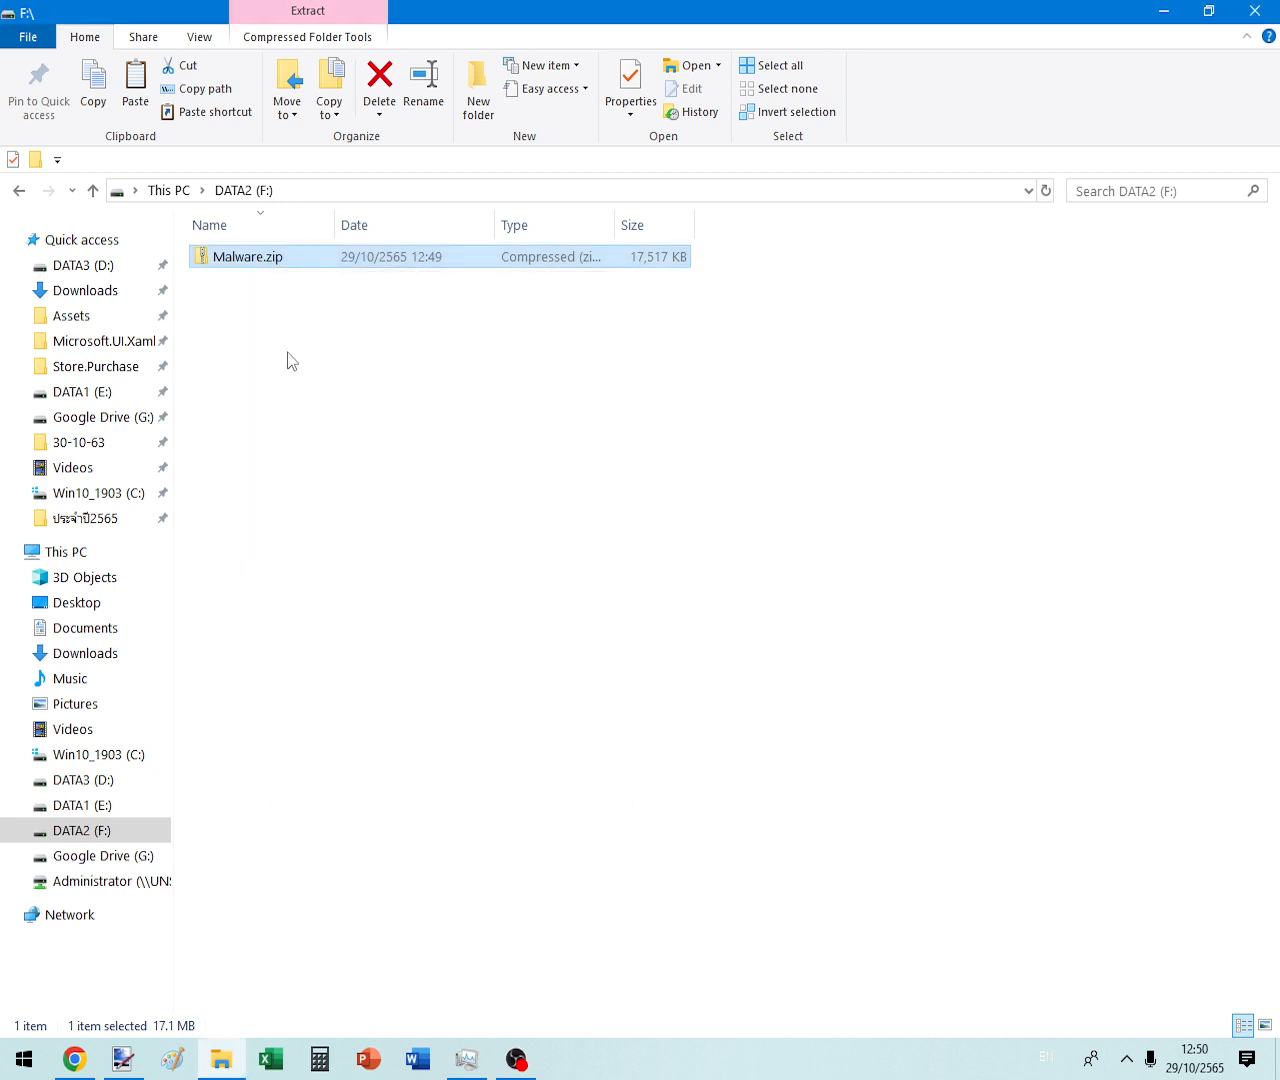
- Copy Malware.zip and paste one duplicate into DATA2 (F:)
right_click(233, 272)
left_click(221, 256)
right_click(221, 256)
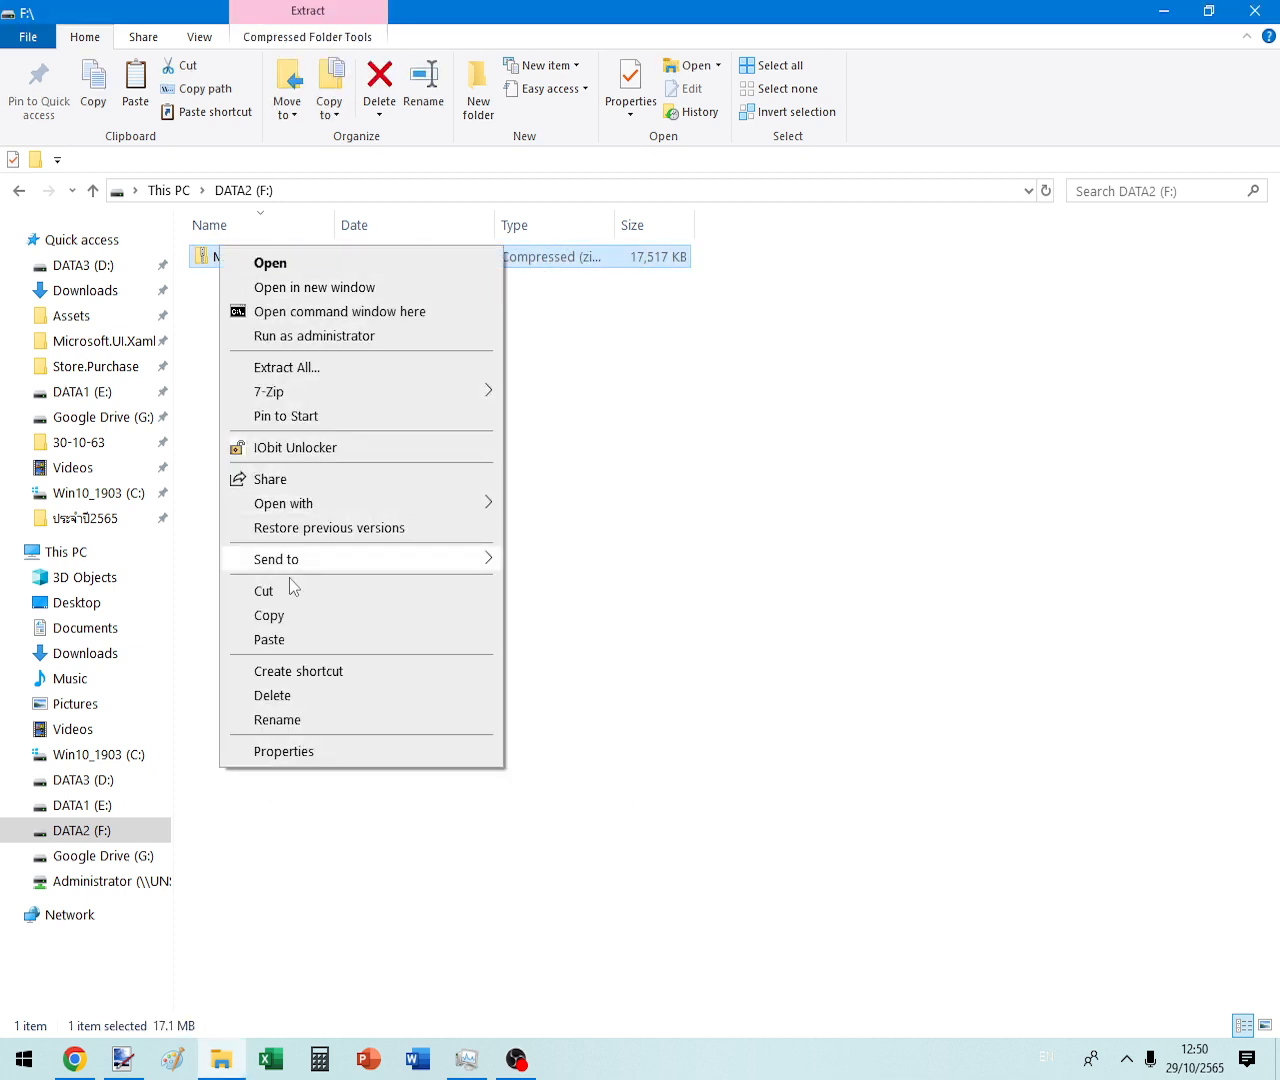
left_click(723, 636)
key("ctrl+v")
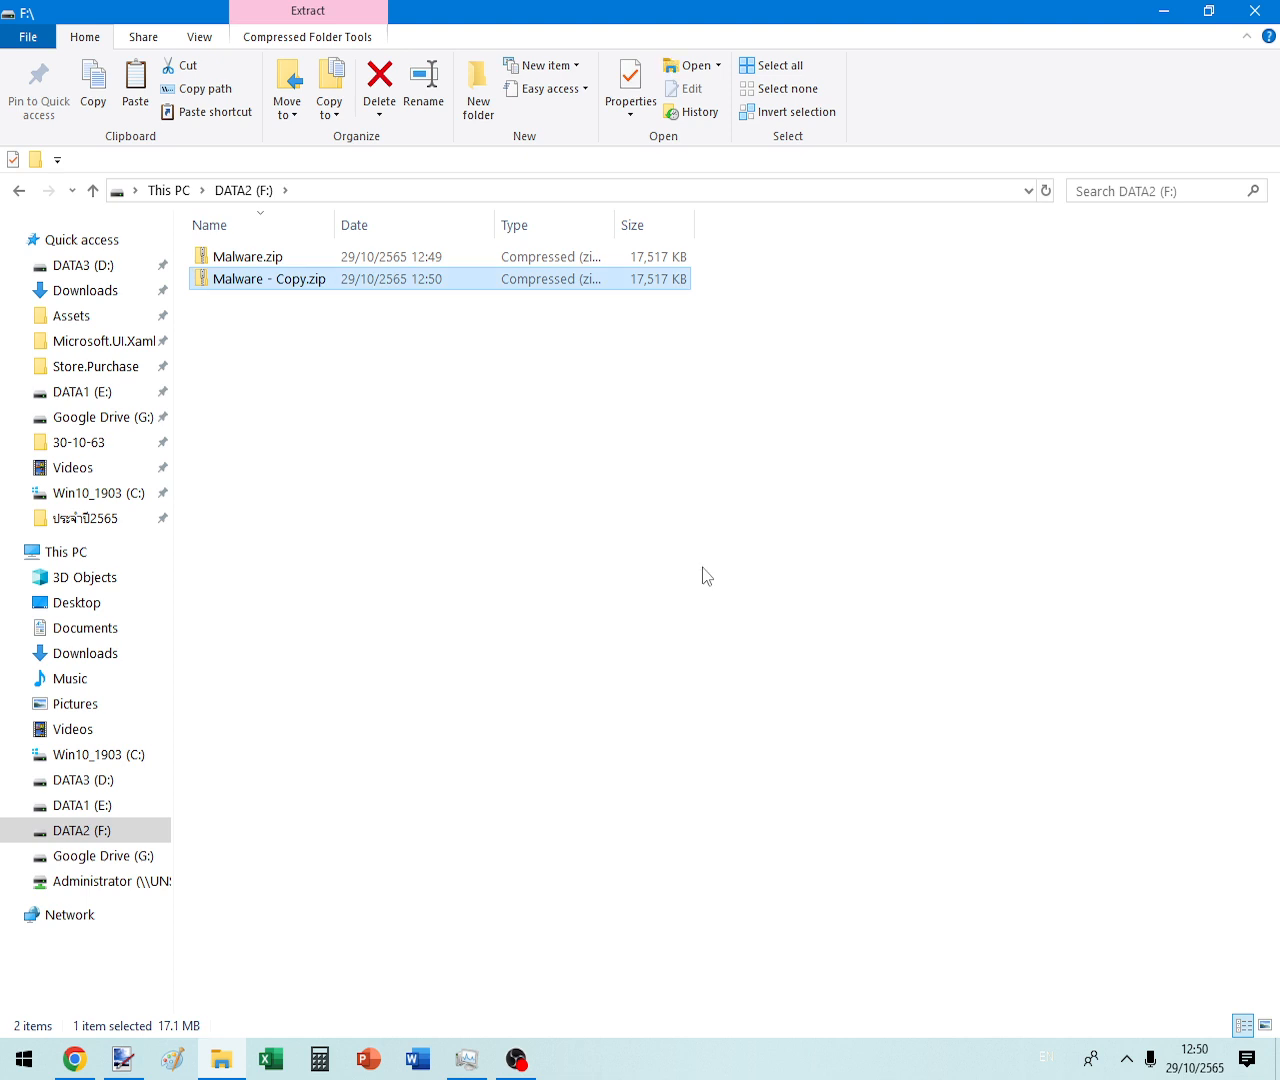
- Refresh the folder, copy both zip files and paste more duplicates
left_click(418, 392)
right_click(452, 524)
left_click(508, 619)
left_click_drag(946, 631, 277, 234)
right_click(294, 280)
left_click(342, 577)
left_click(717, 589)
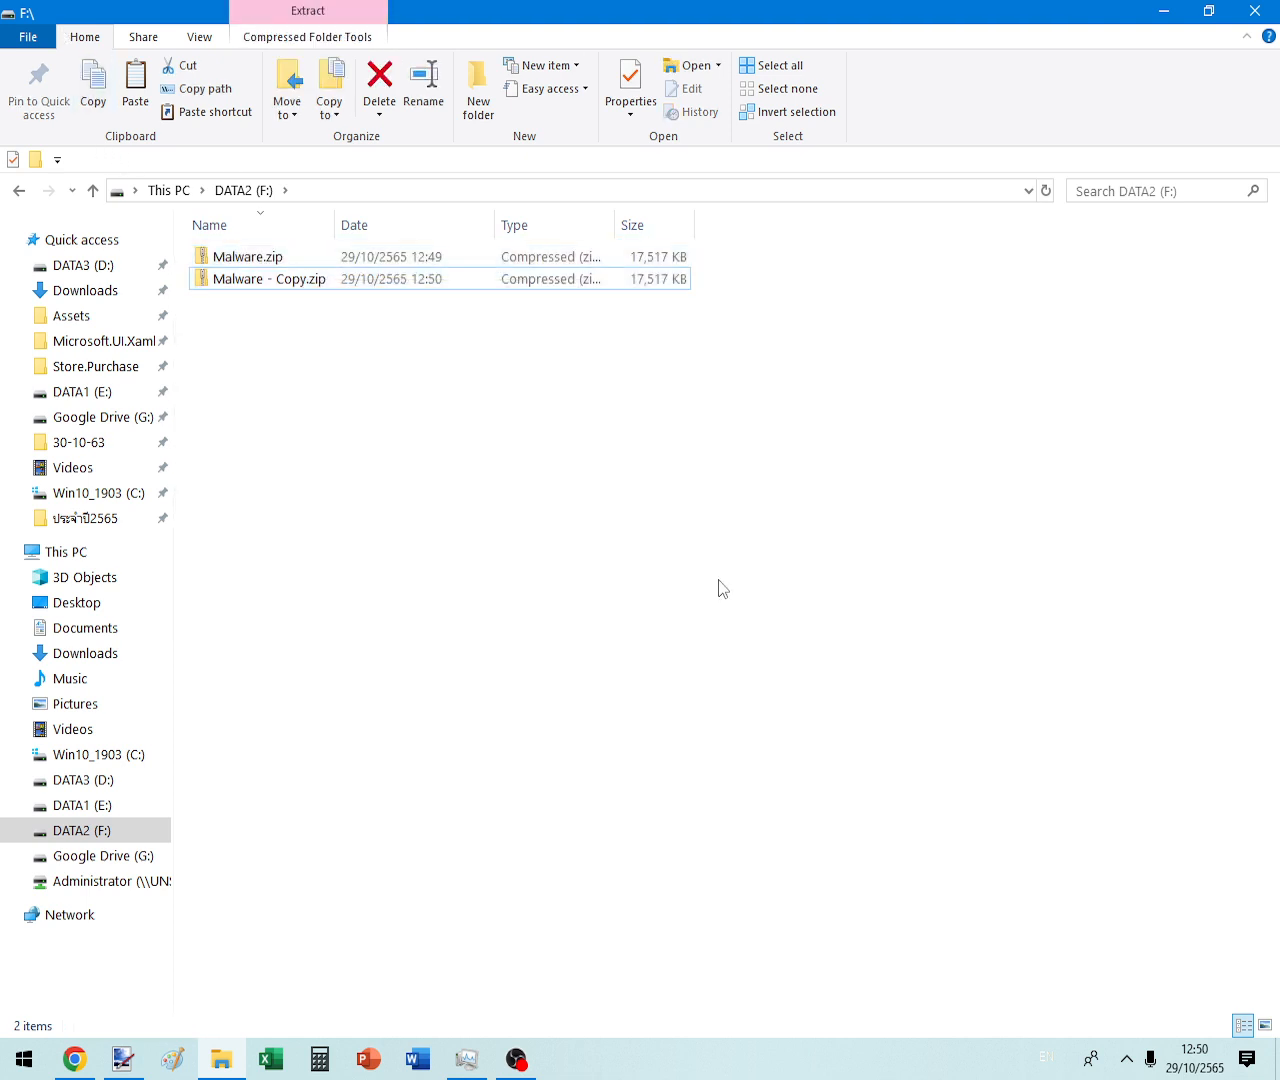
key("ctrl+v")
key("ctrl+v")
key("ctrl+v")
key("ctrl+v")
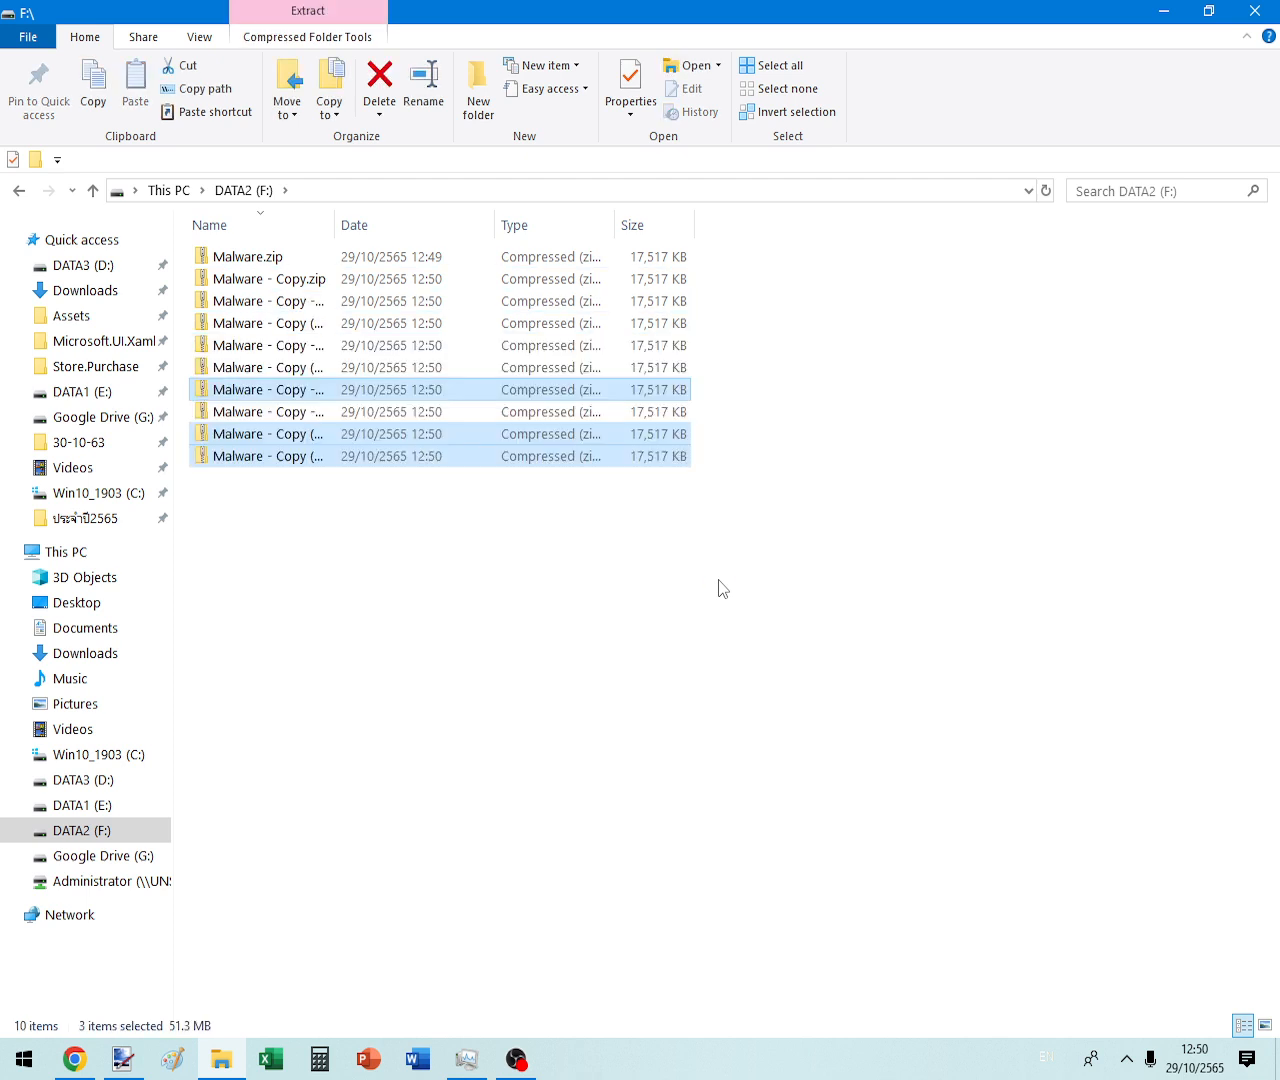
key("ctrl+v")
key("ctrl+v")
key("ctrl+v")
key("ctrl+v")
key("ctrl+v")
key("ctrl+v")
key("ctrl+v")
key("ctrl+v")
key("ctrl+v")
- Copy all 28 zip files and paste them to make 56
left_click(920, 825)
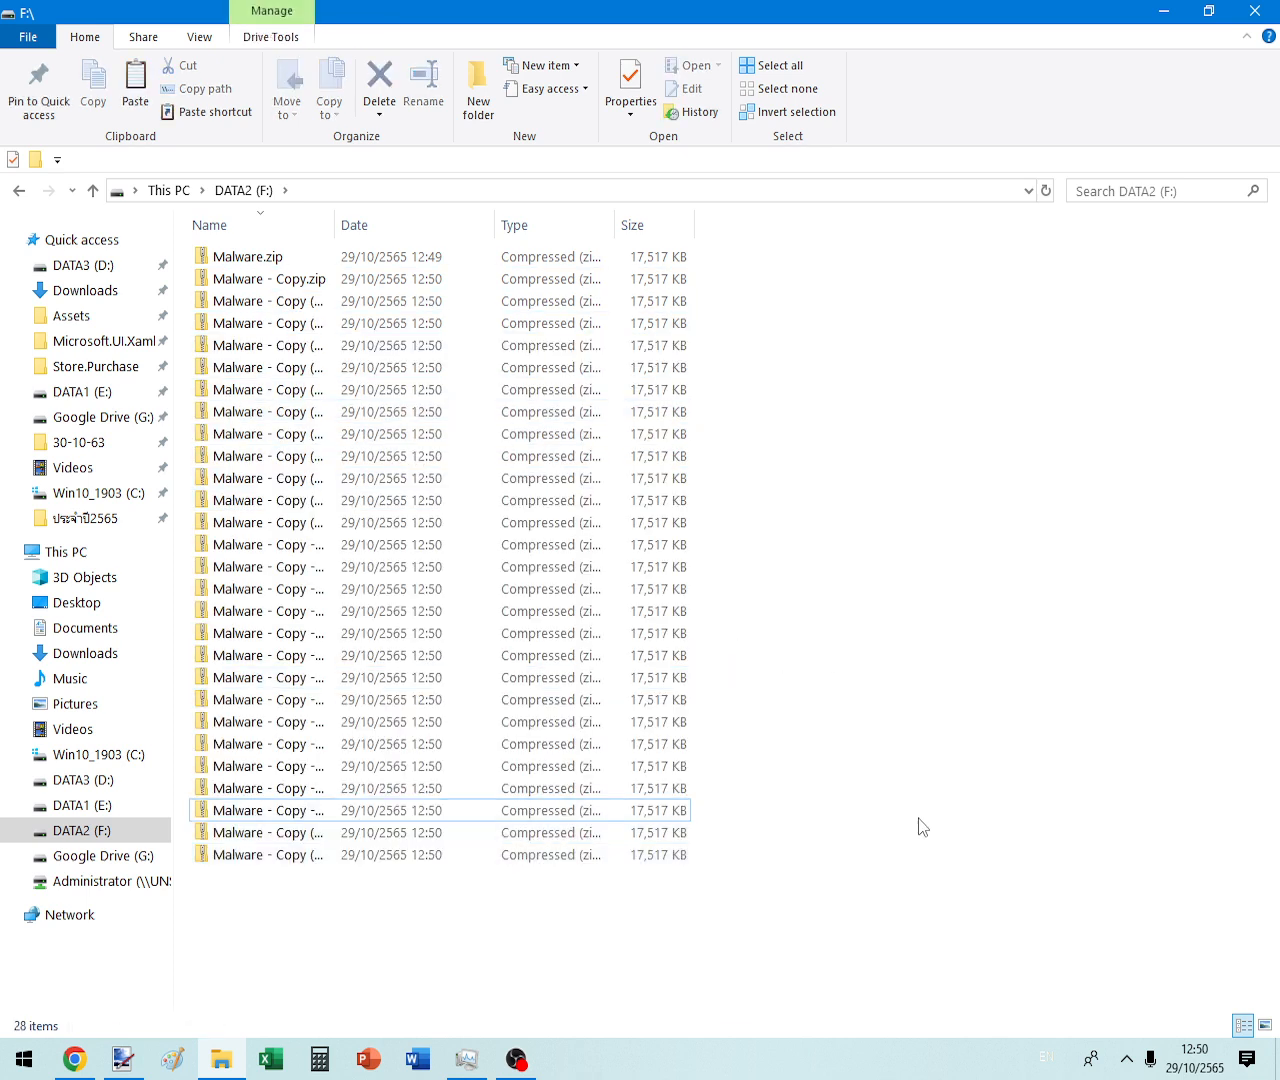
key("ctrl+a")
key("shift+F10")
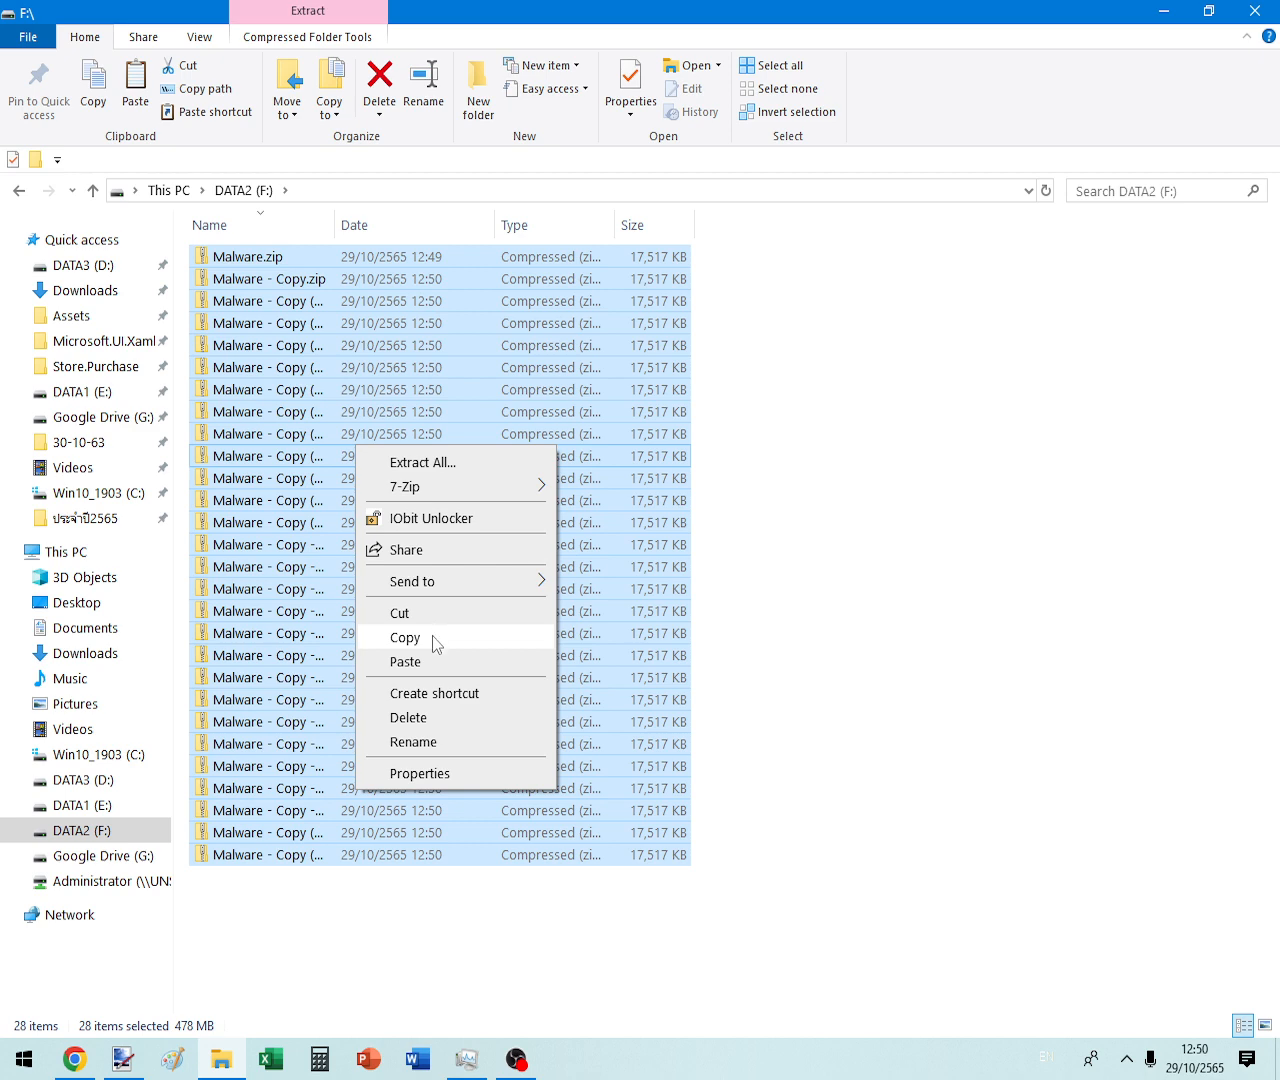
left_click(432, 638)
left_click(935, 631)
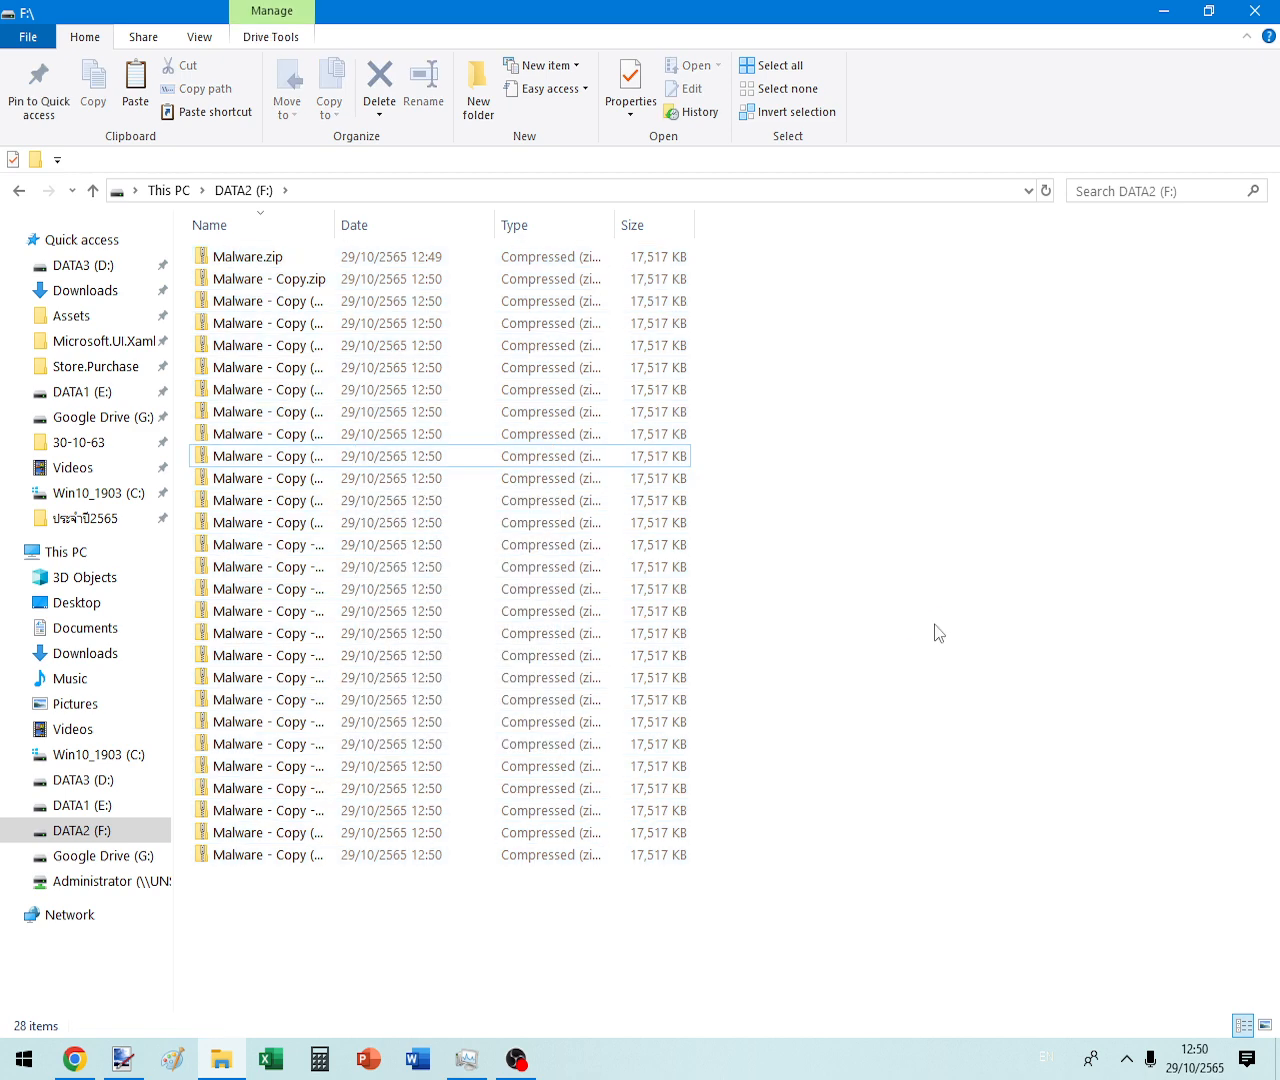
key("ctrl+v")
- Copy all 56 zip files to double them to 112
left_click(1050, 655)
key("ctrl+a")
right_click(529, 501)
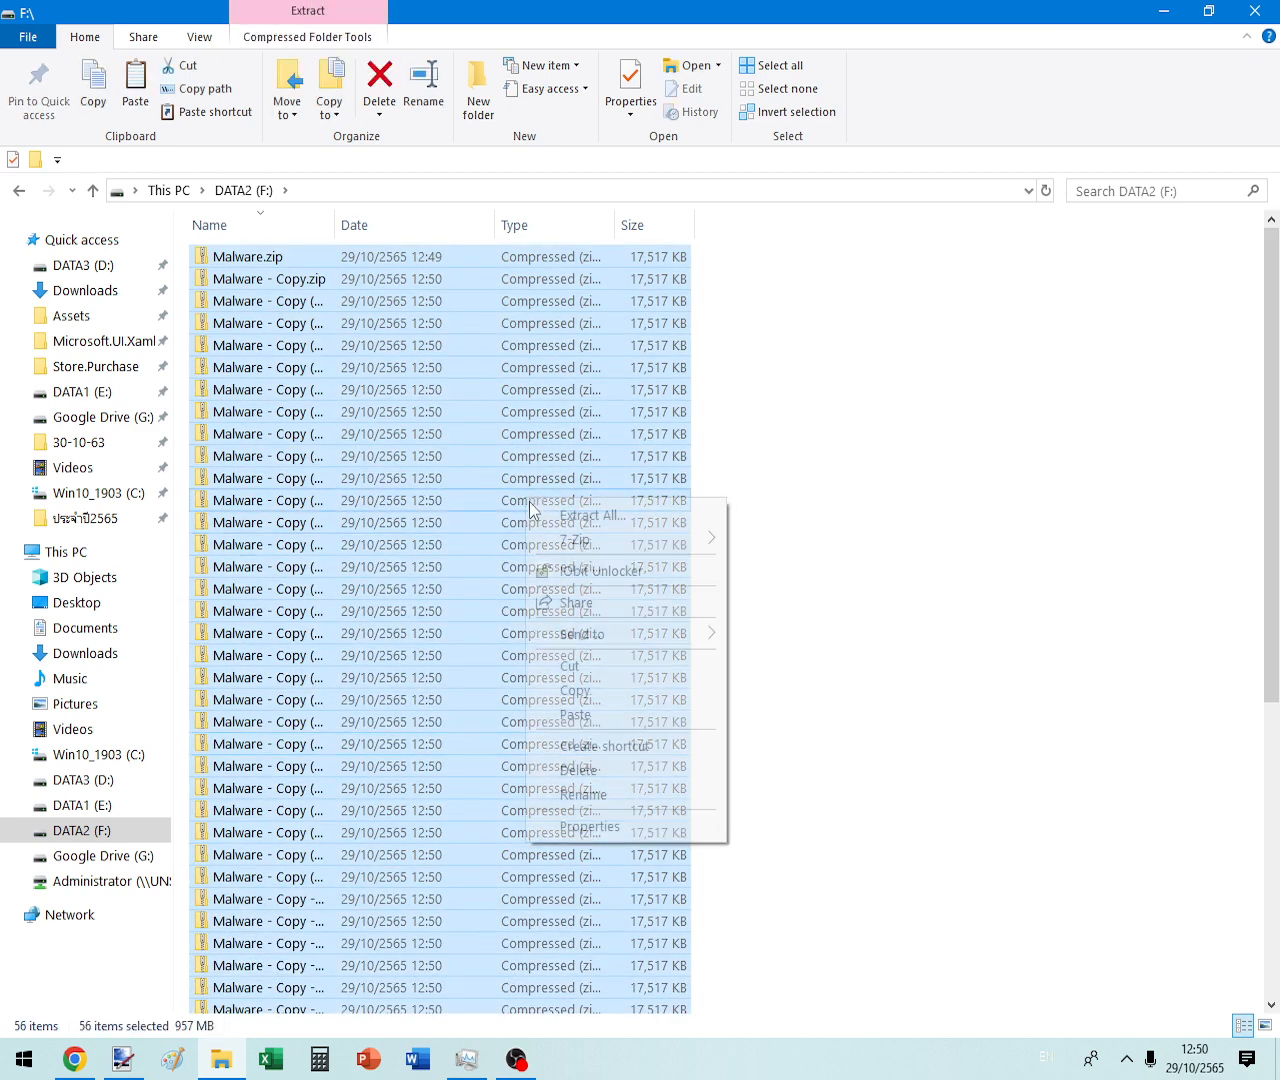
left_click(597, 688)
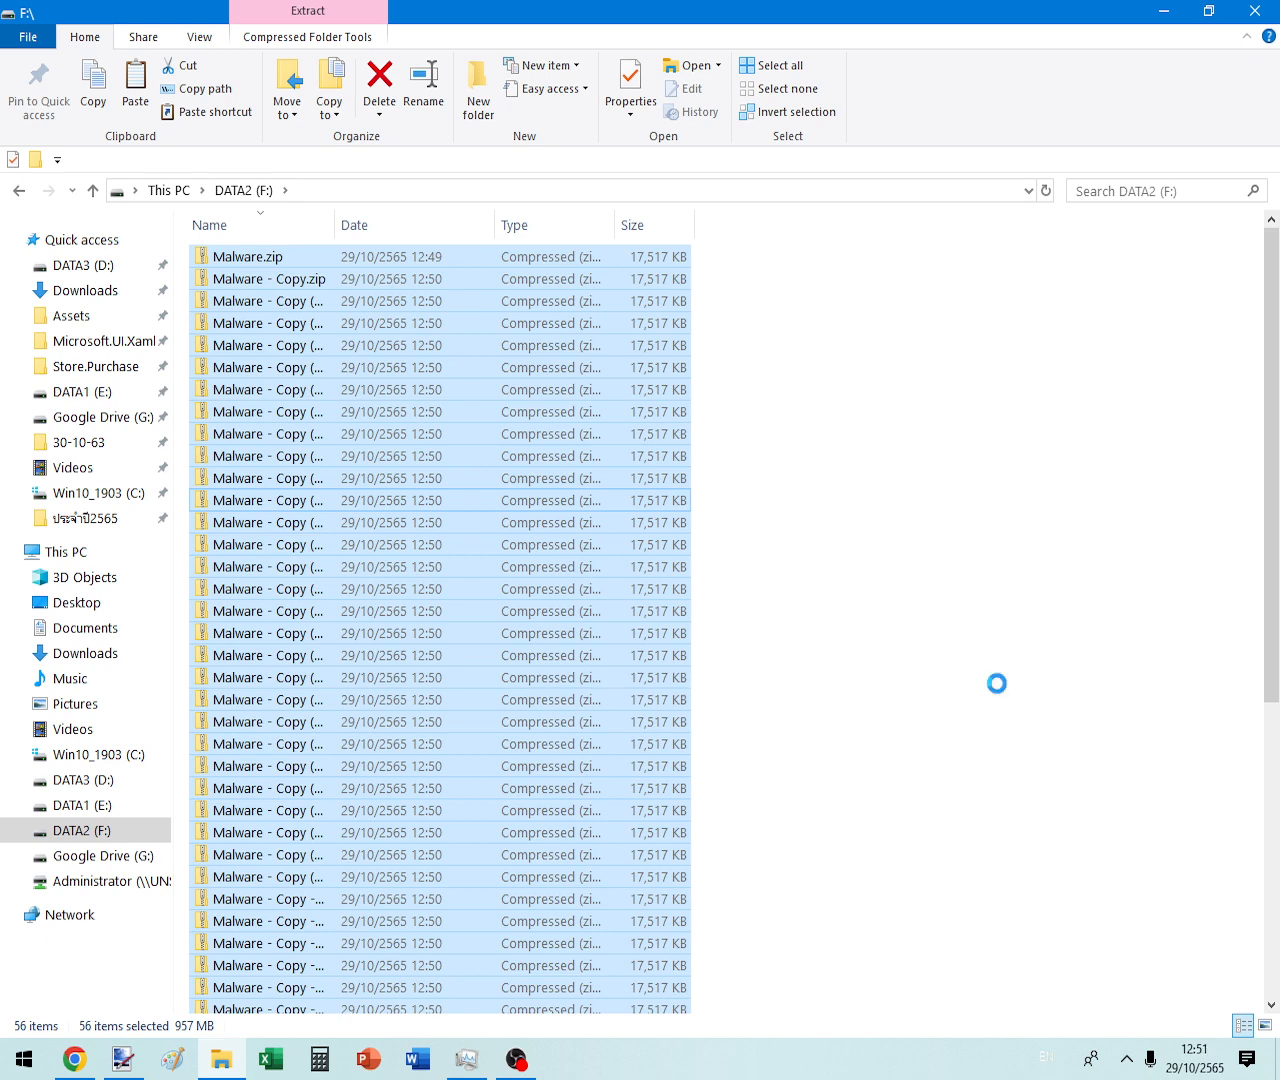
left_click(1027, 684)
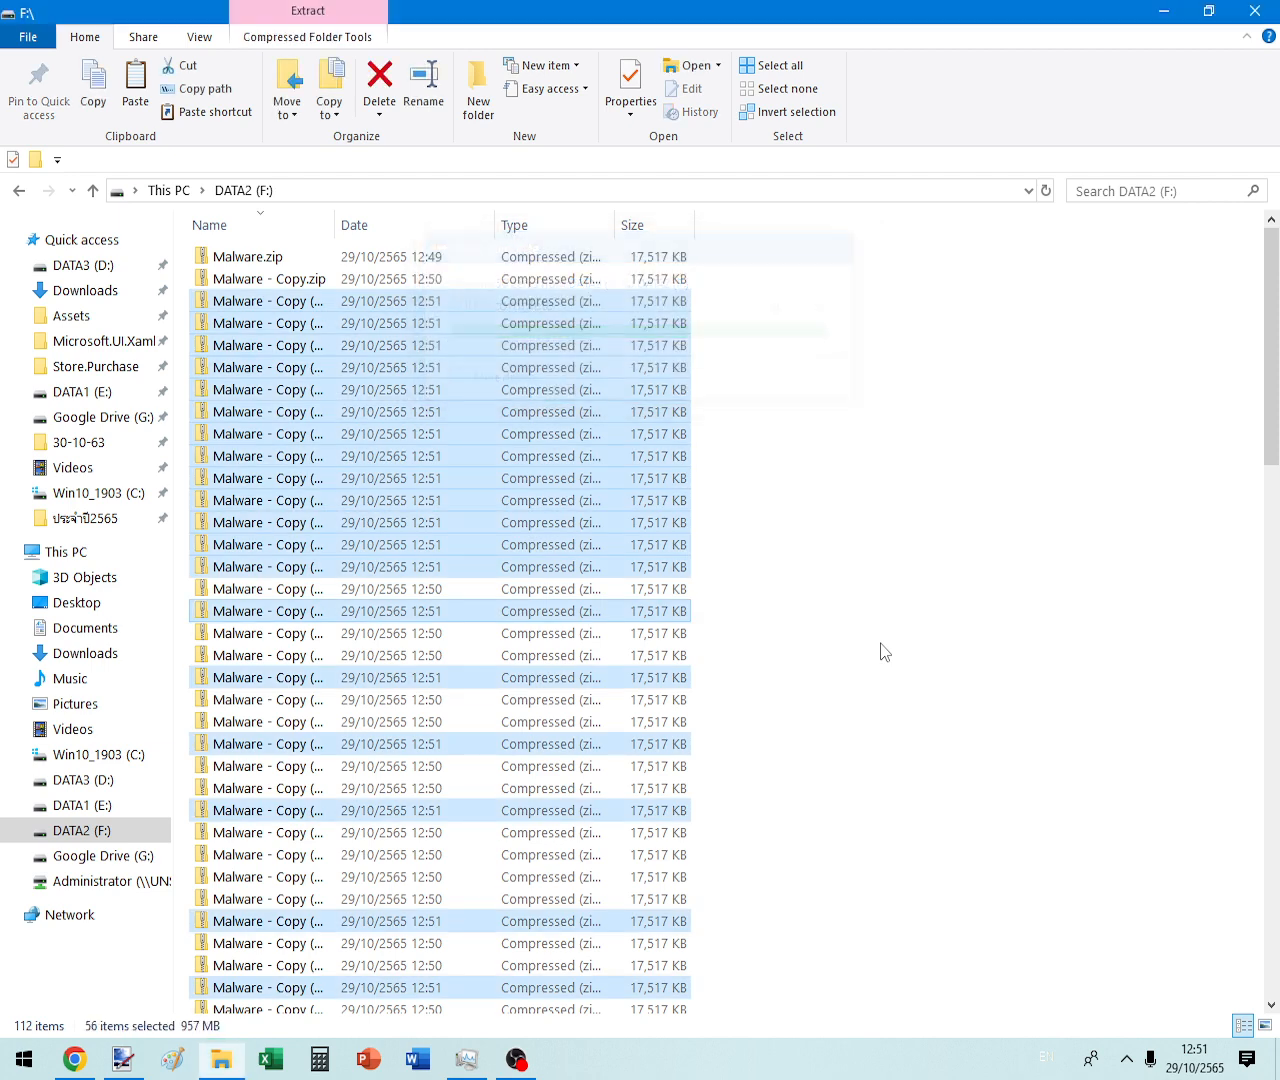
- Copy all 112 zip files and paste them for 112 more copies
key("ctrl+a")
right_click(301, 333)
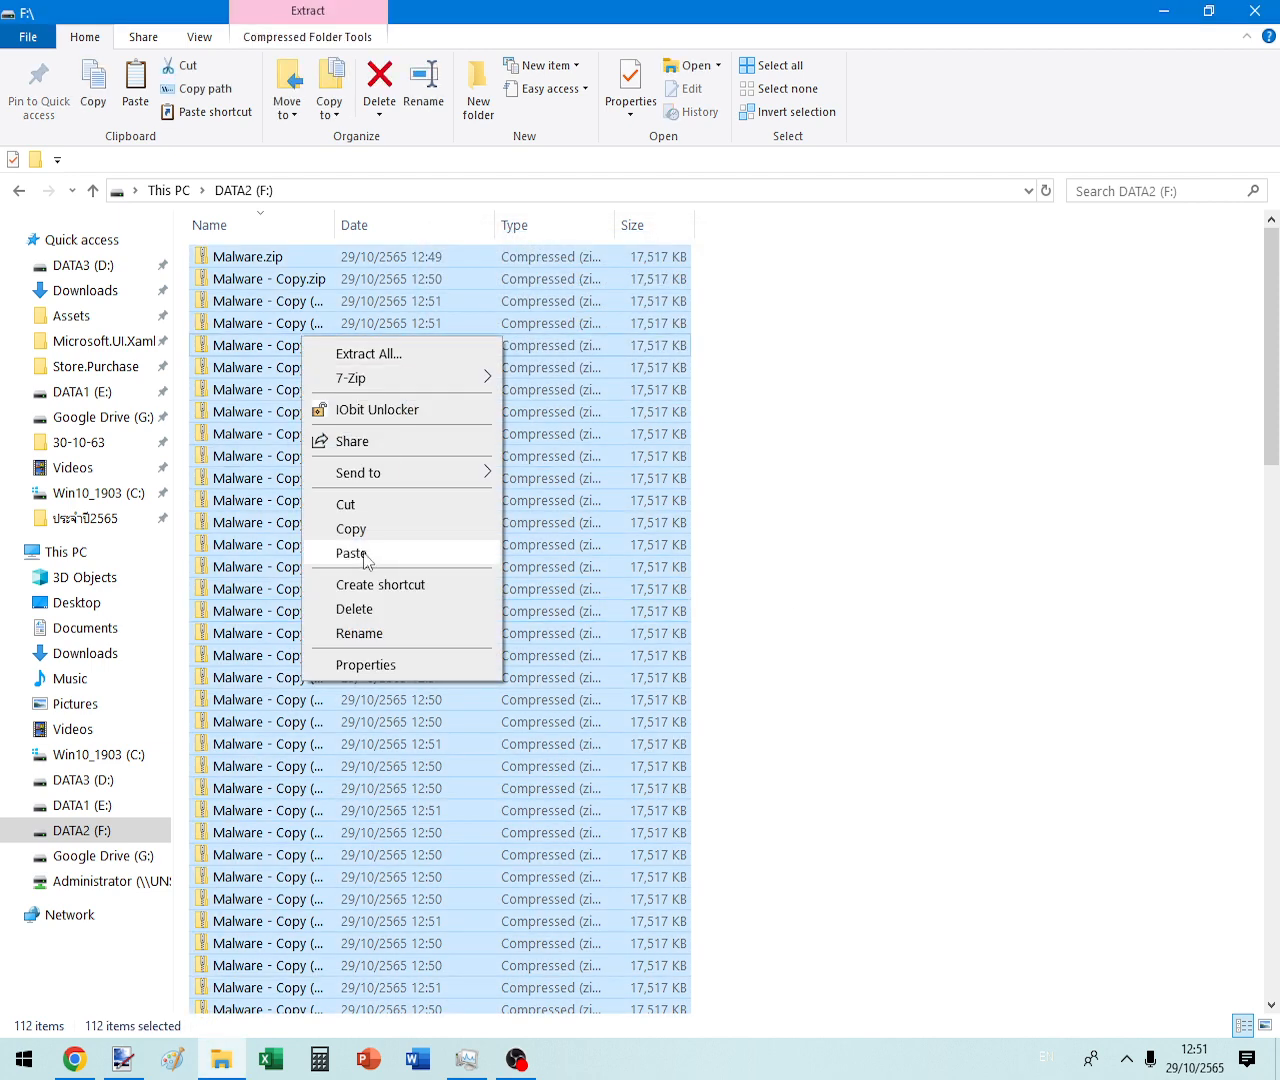
left_click(358, 529)
left_click(1127, 521)
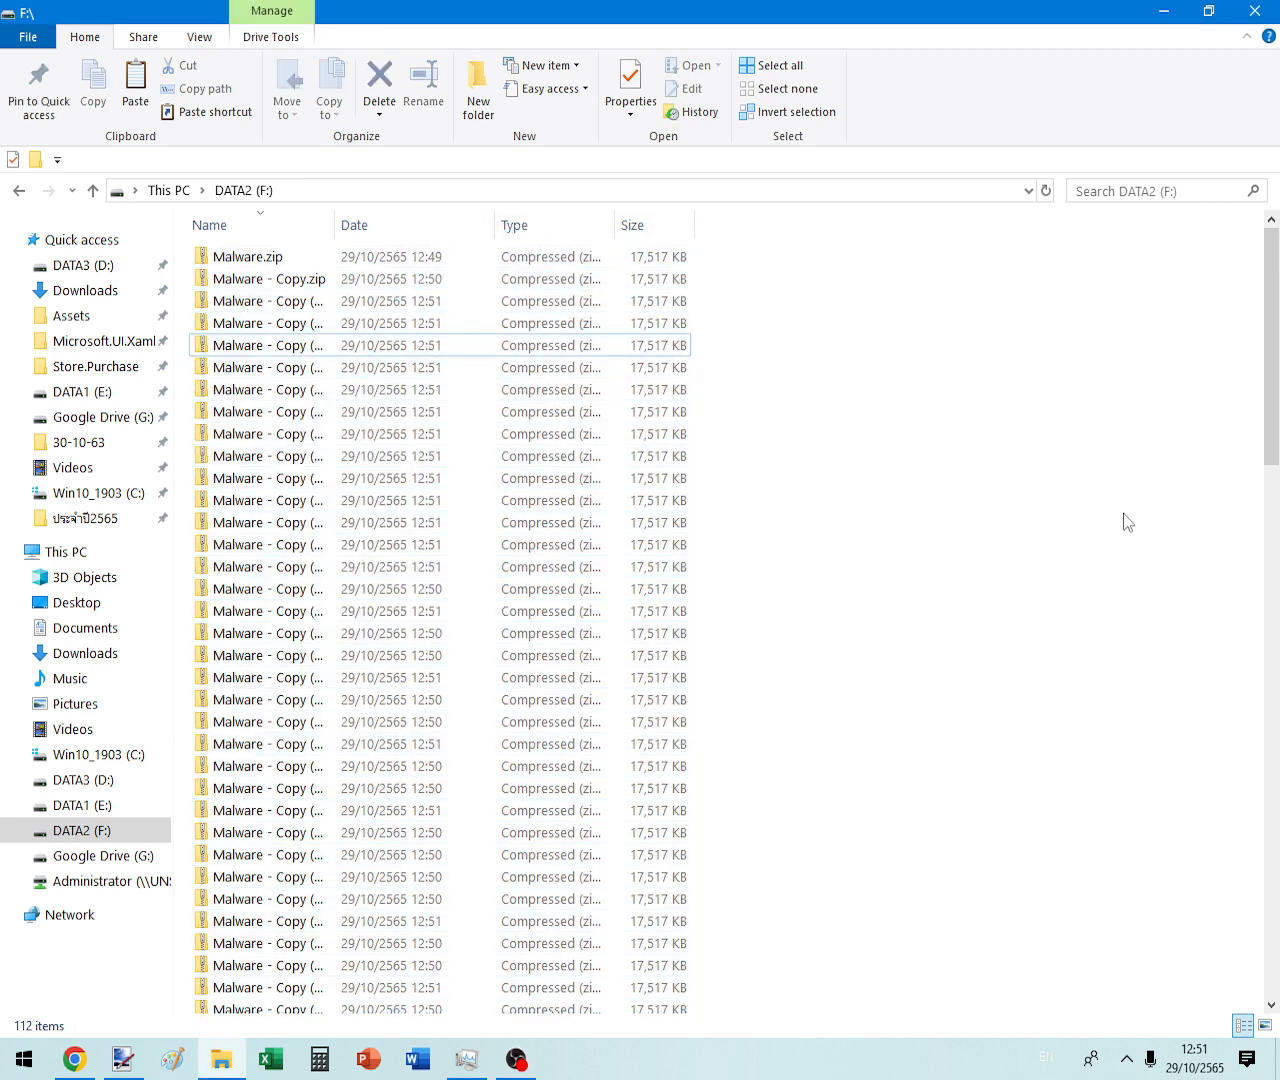
key("ctrl+v")
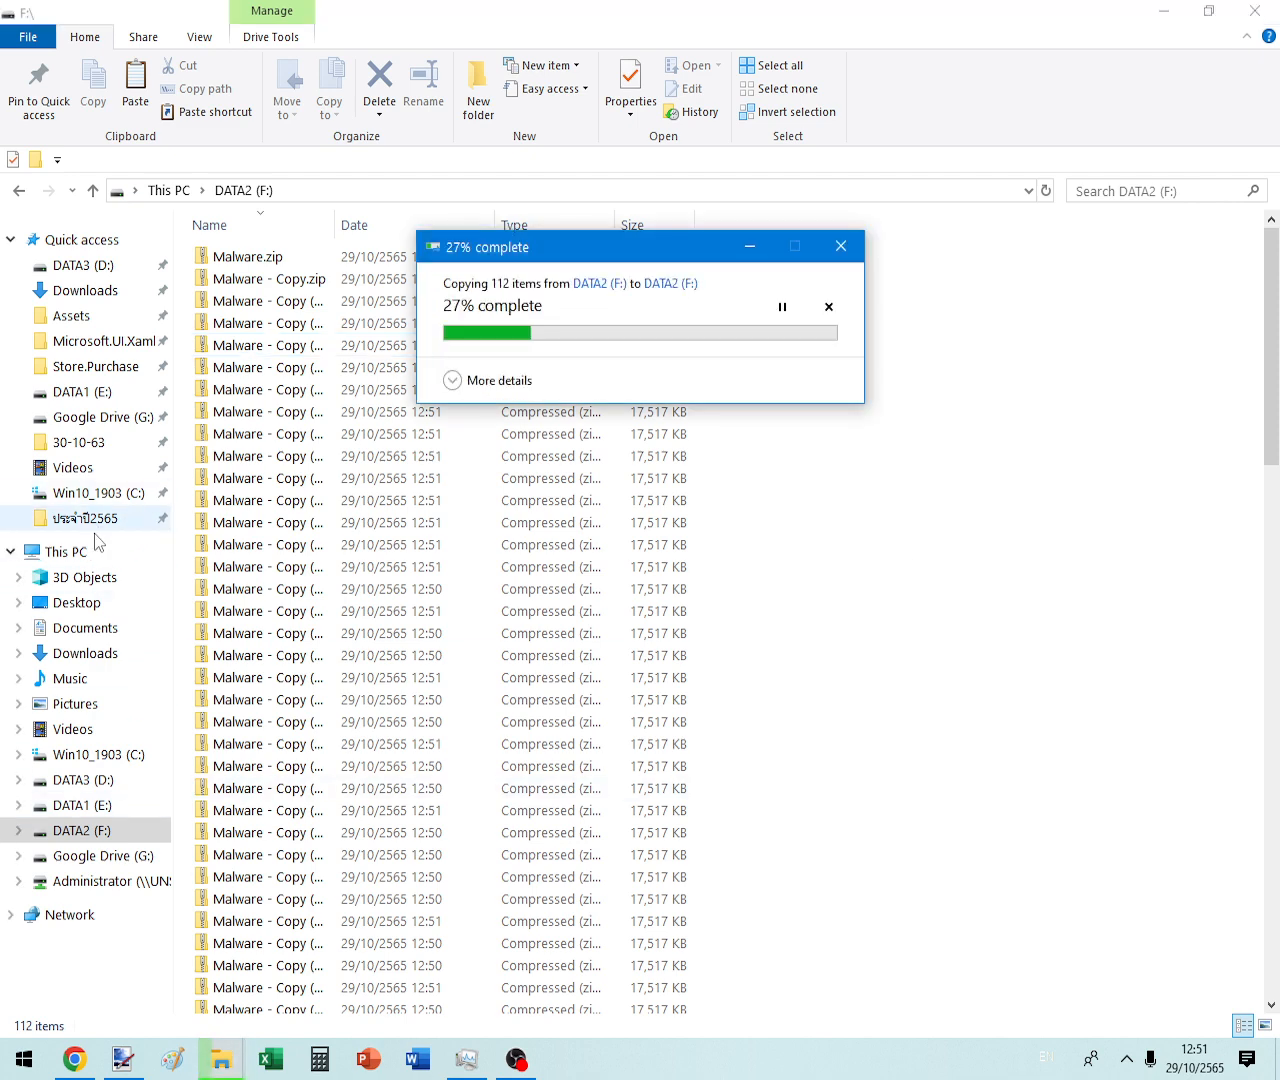
- Go to This PC and refresh it to check DATA2 (F:) free space
left_click(66, 552)
right_click(767, 631)
left_click(805, 722)
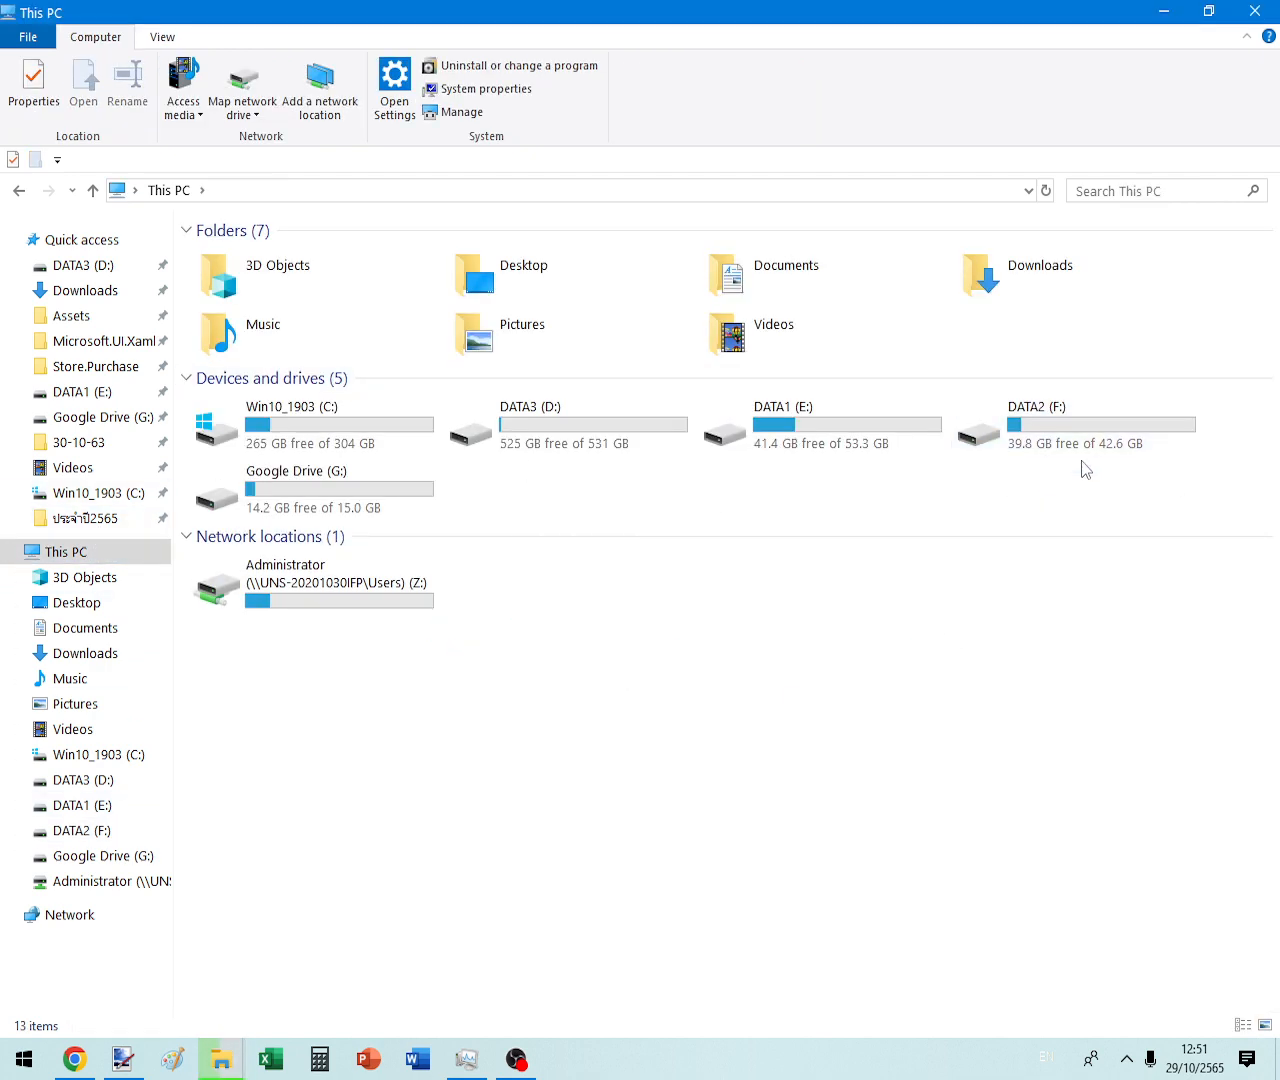
- Refresh This PC, open DATA2 (F:) and follow the copy progress until it finishes
left_click(1050, 196)
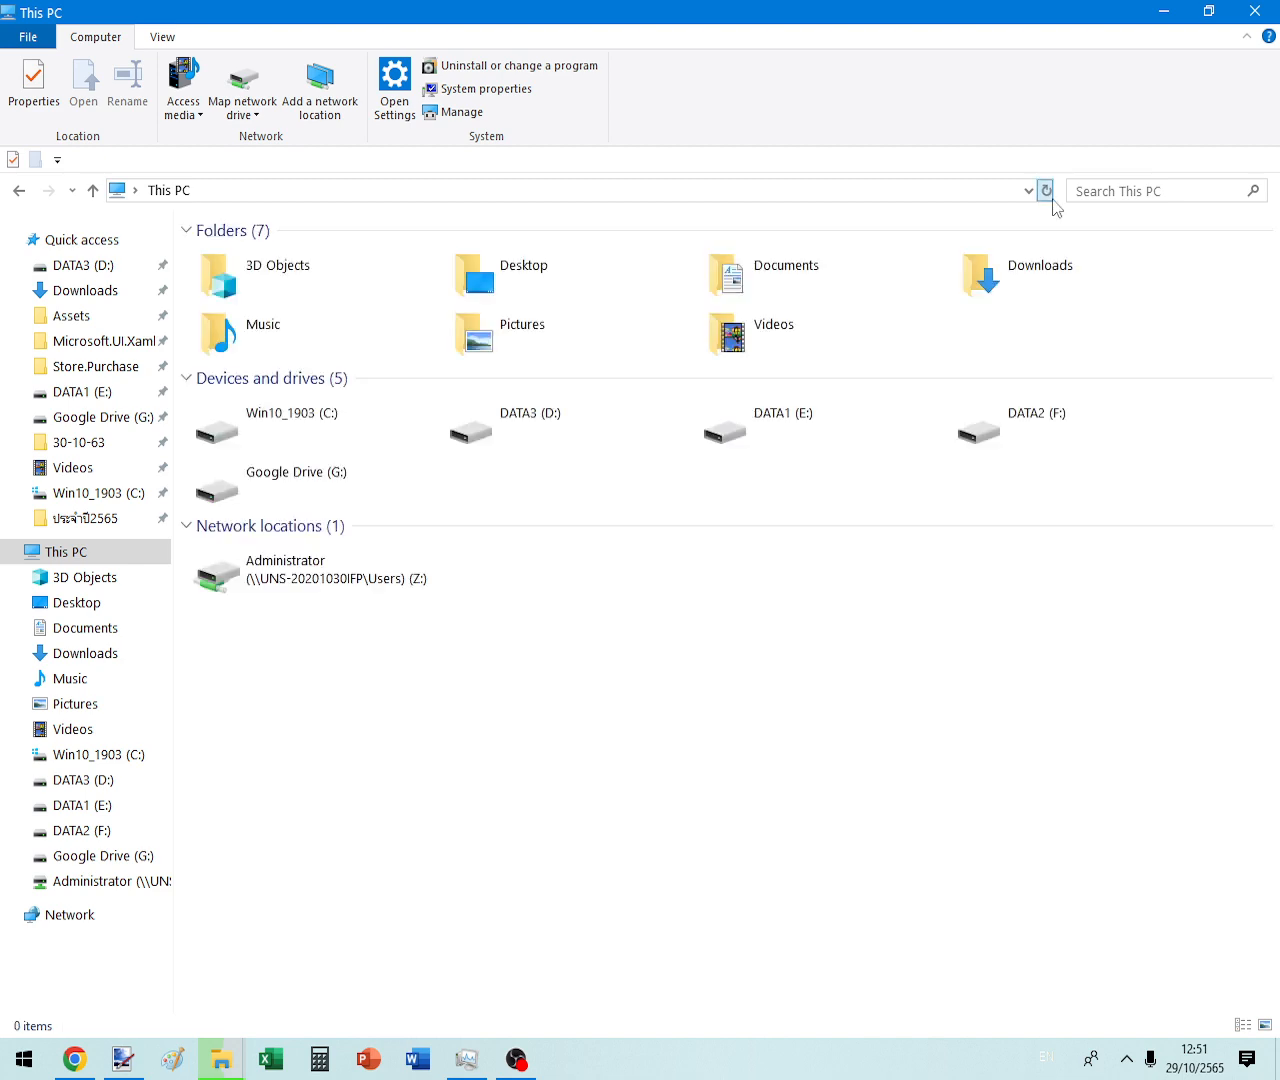
double_click(1072, 423)
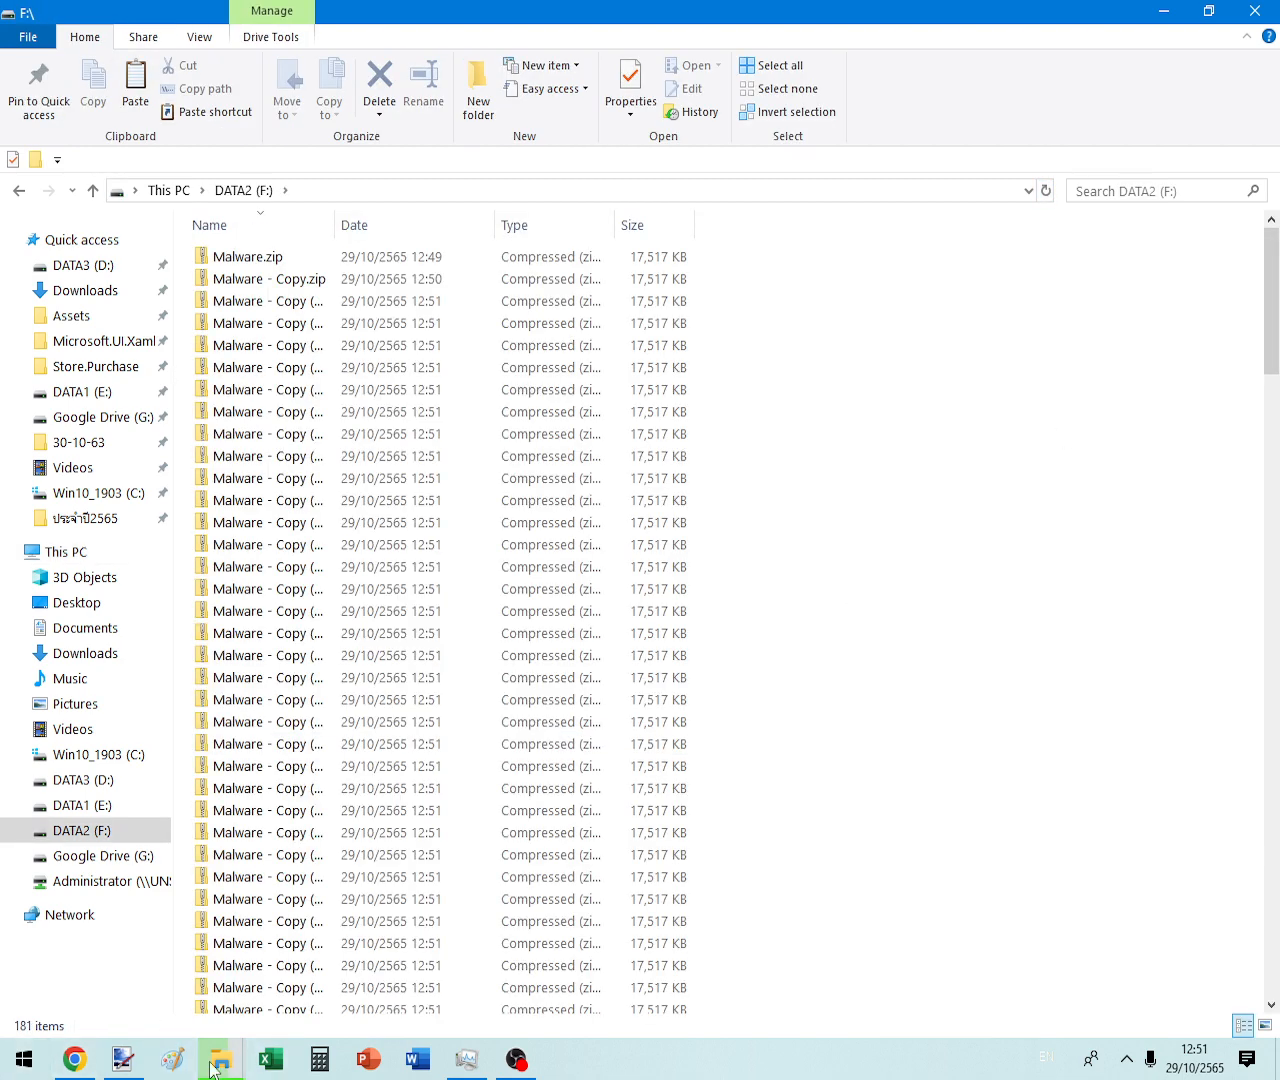
mouse_move(212, 1068)
left_click(345, 953)
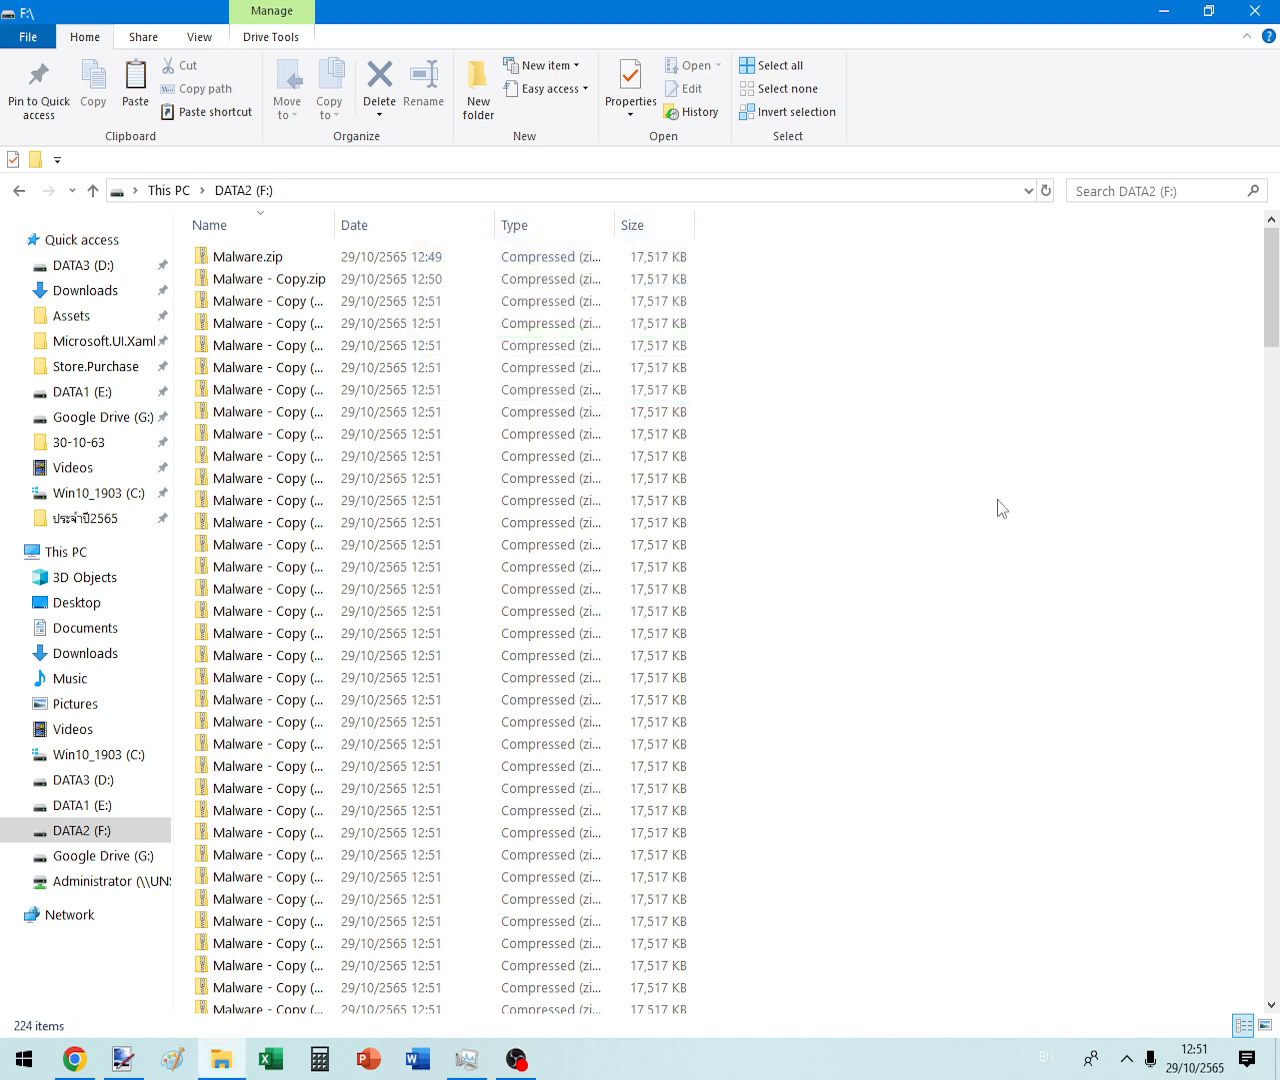
- Select all 224 Malware zip copies and bring up their context menu
left_click(397, 470)
key("ctrl+a")
right_click(397, 476)
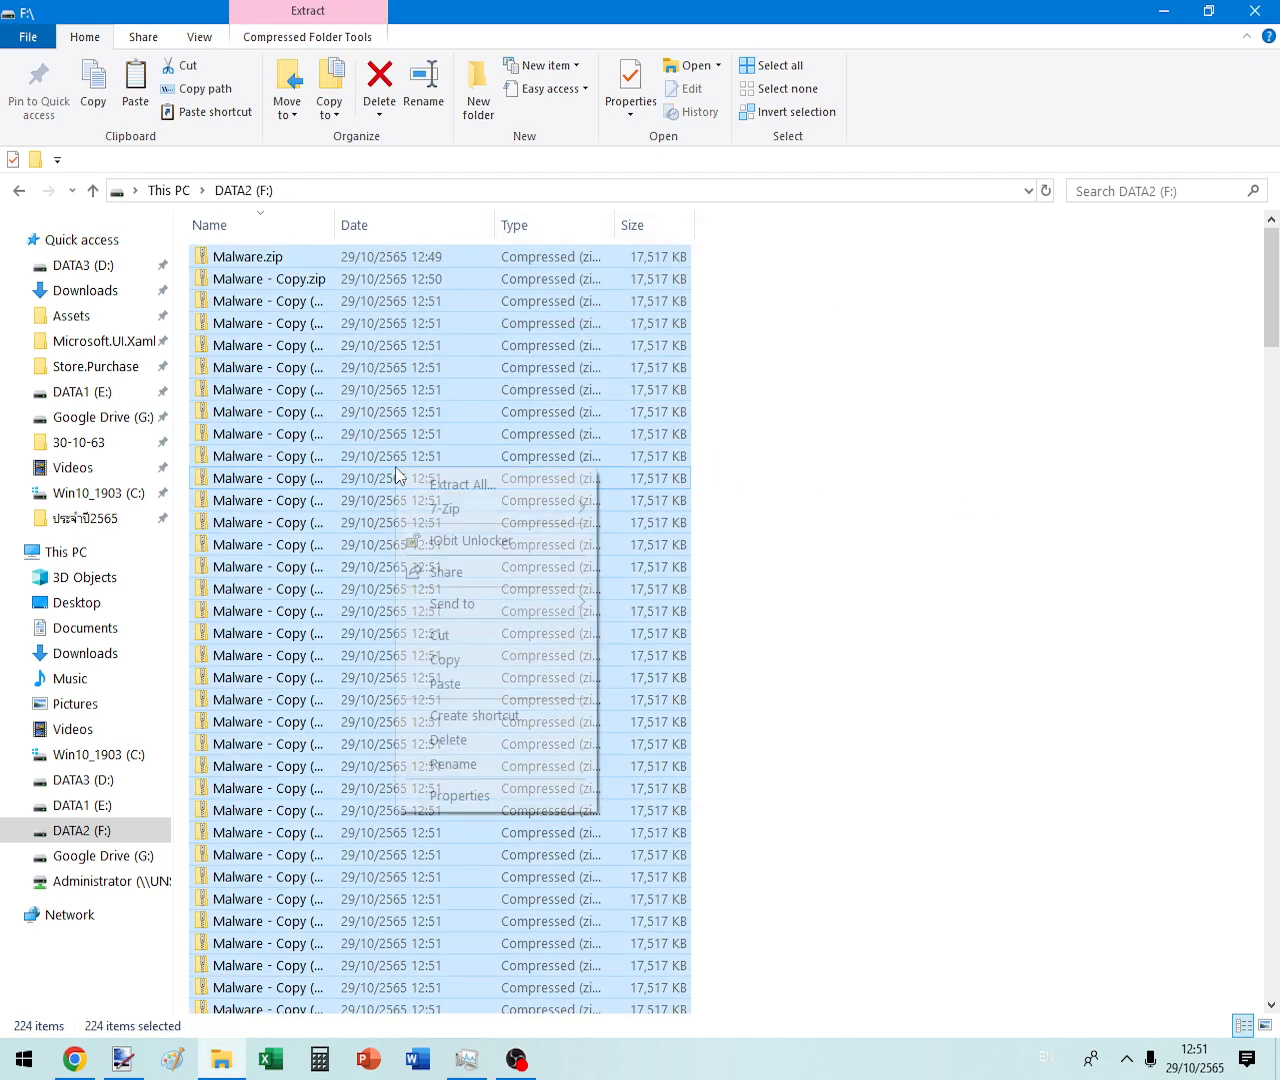
- Archive the 224 copies with 7-Zip as 'Zip Bomb By FlyTech And Endermanch.zip', deleting originals after
mouse_move(445, 512)
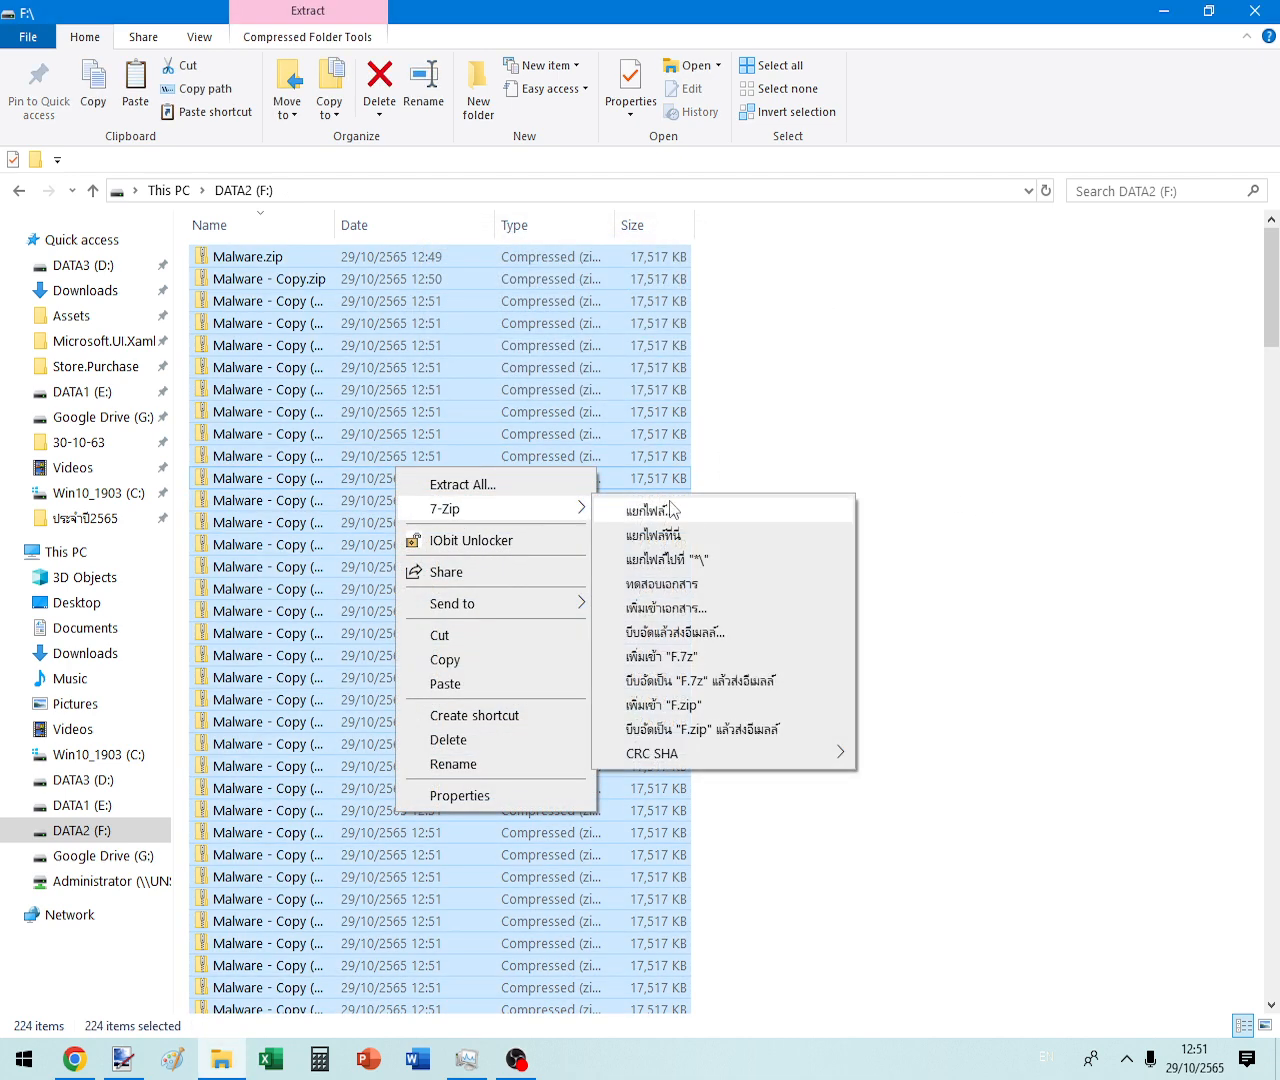
left_click(710, 610)
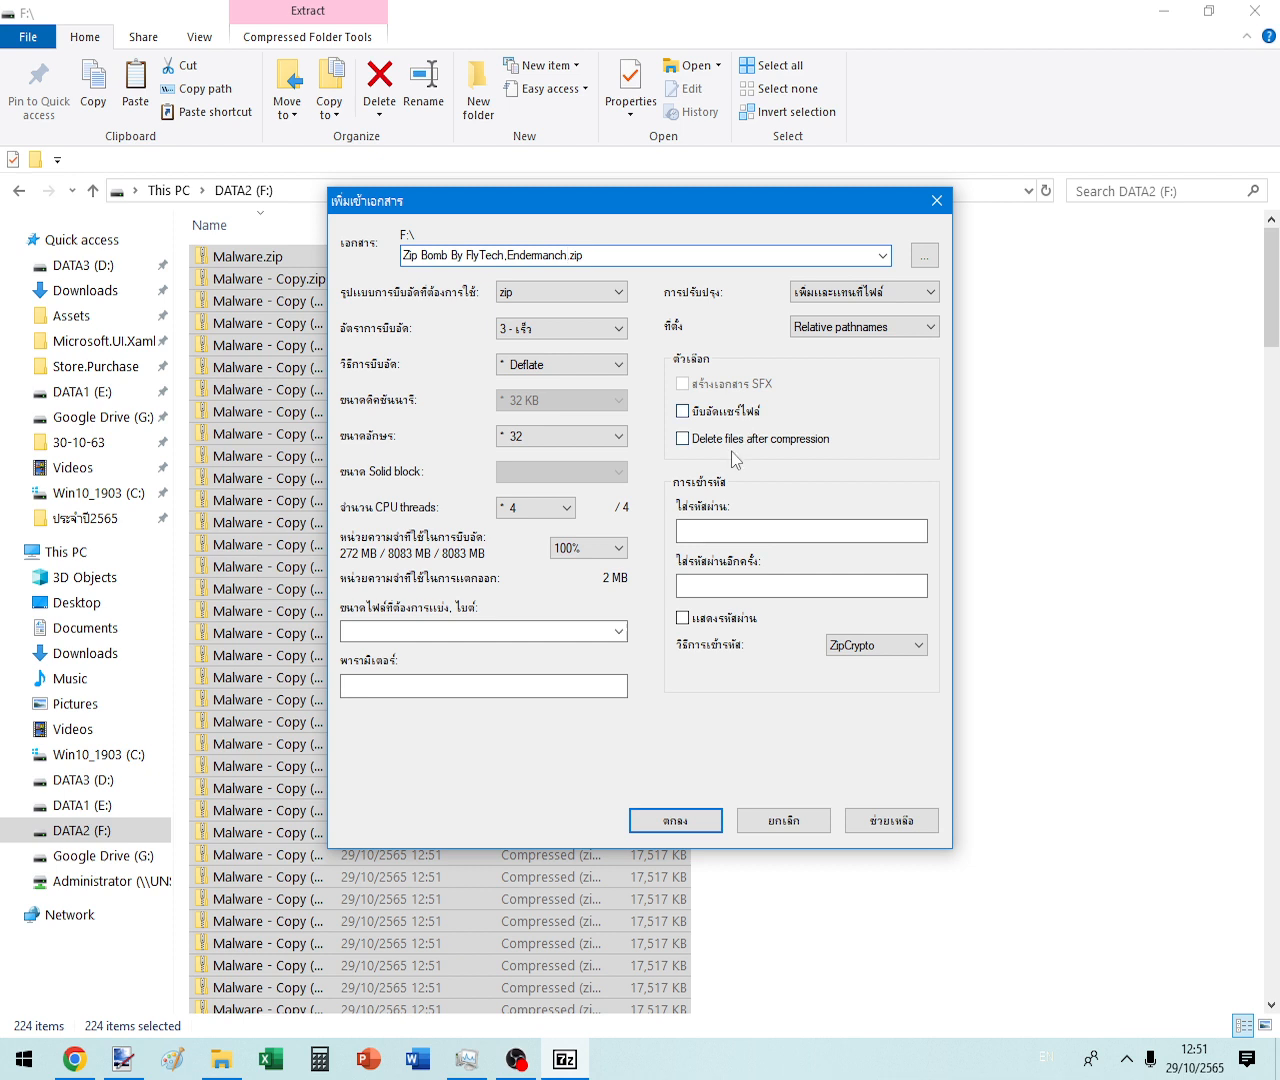
key("ctrl+a")
left_click(509, 257)
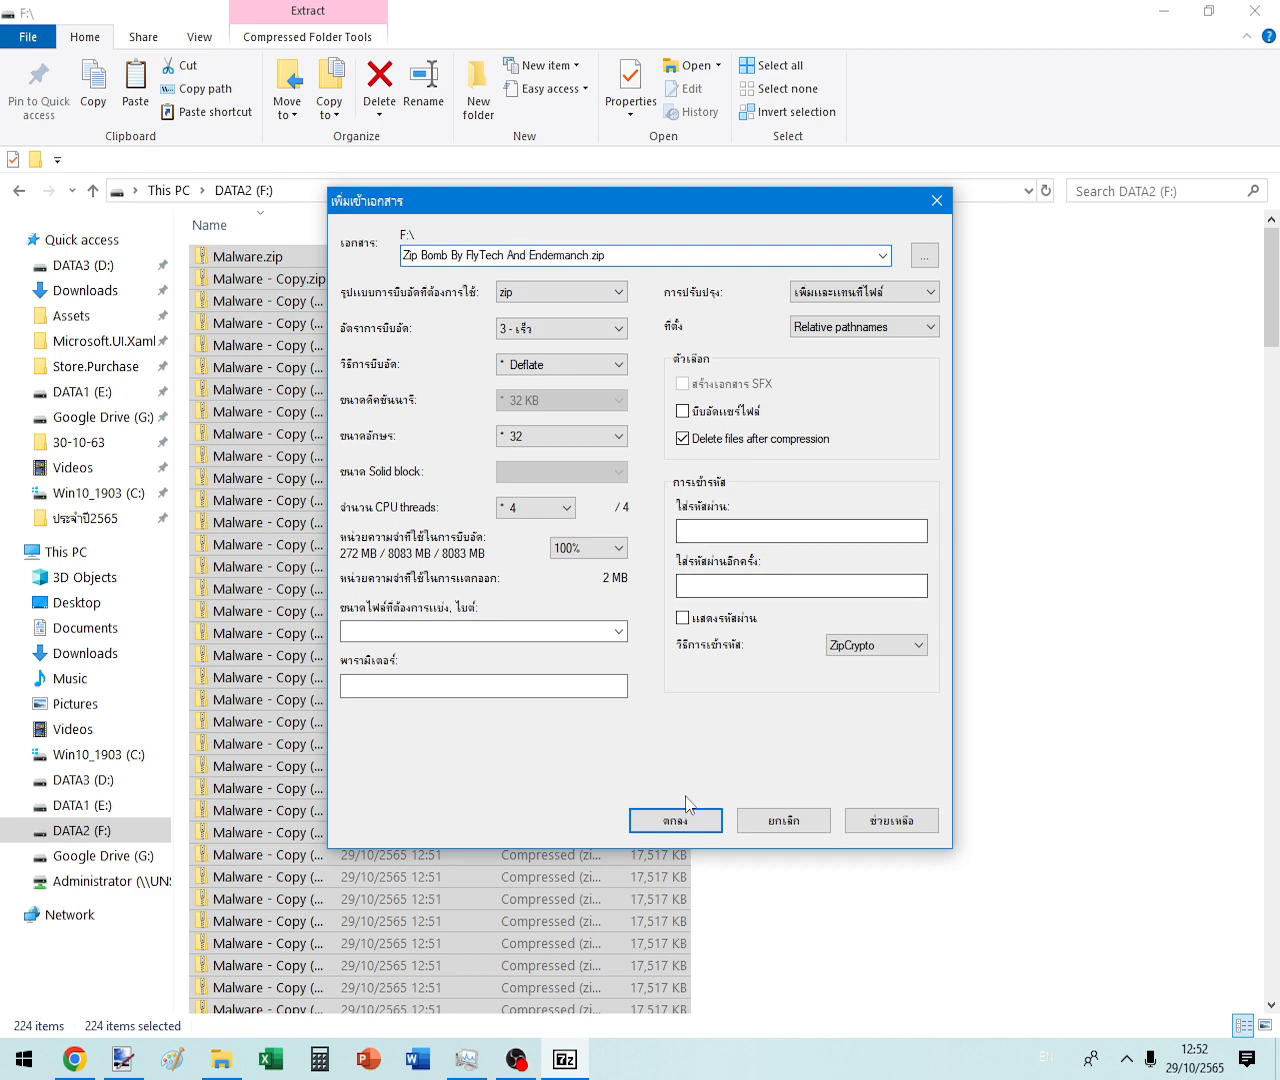
left_click(685, 817)
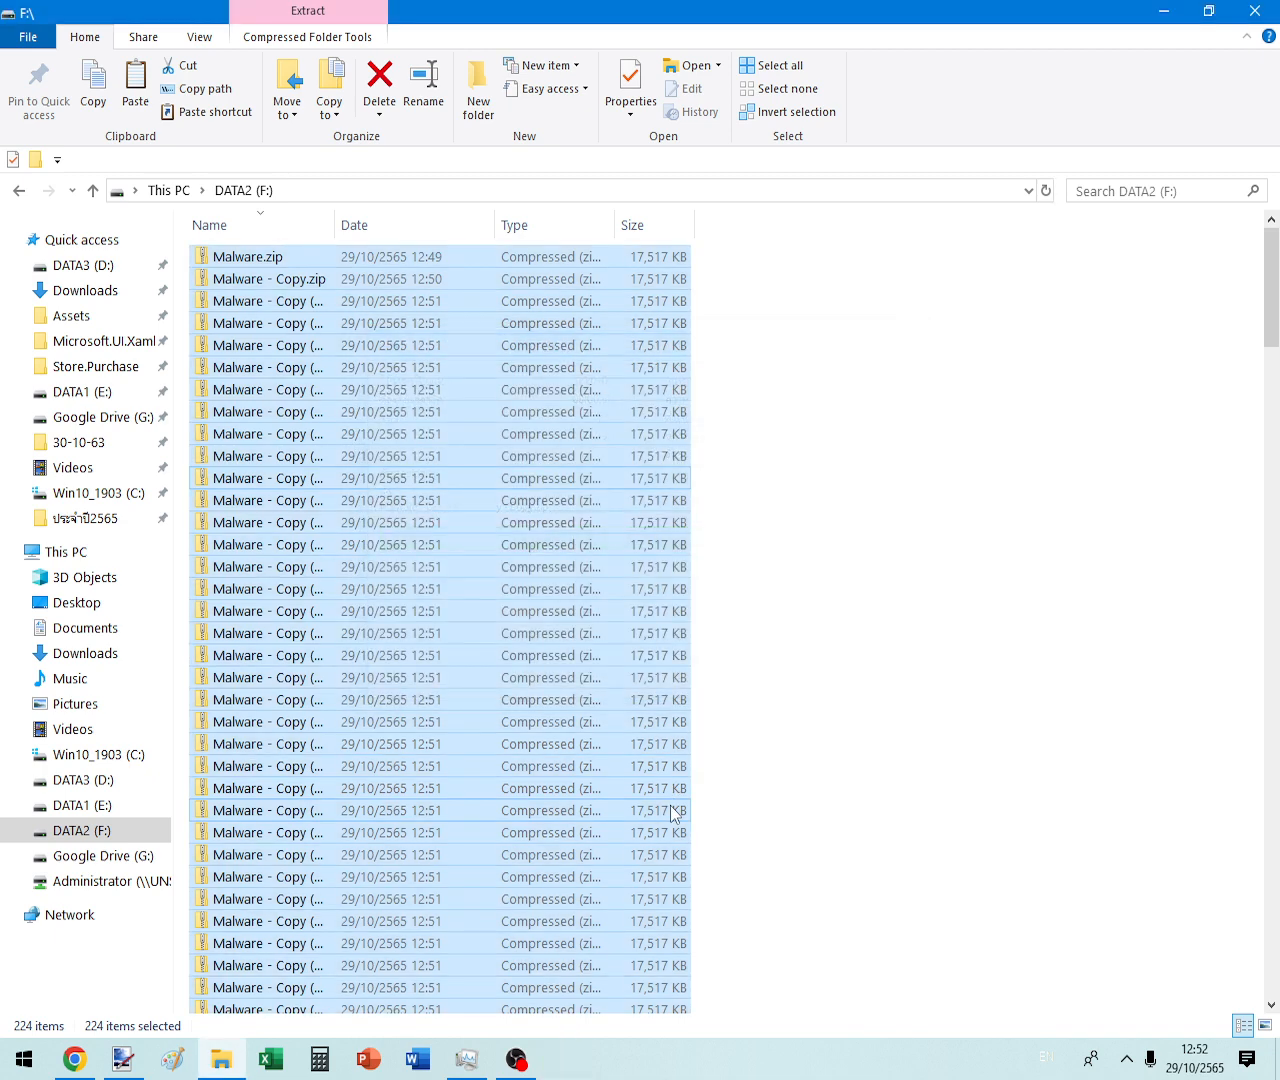
- Refresh DATA2 (F:) and check the Zip Bomb archive's properties, showing 75.8 MB
left_click(925, 572)
scroll(900, 580, "down", 20)
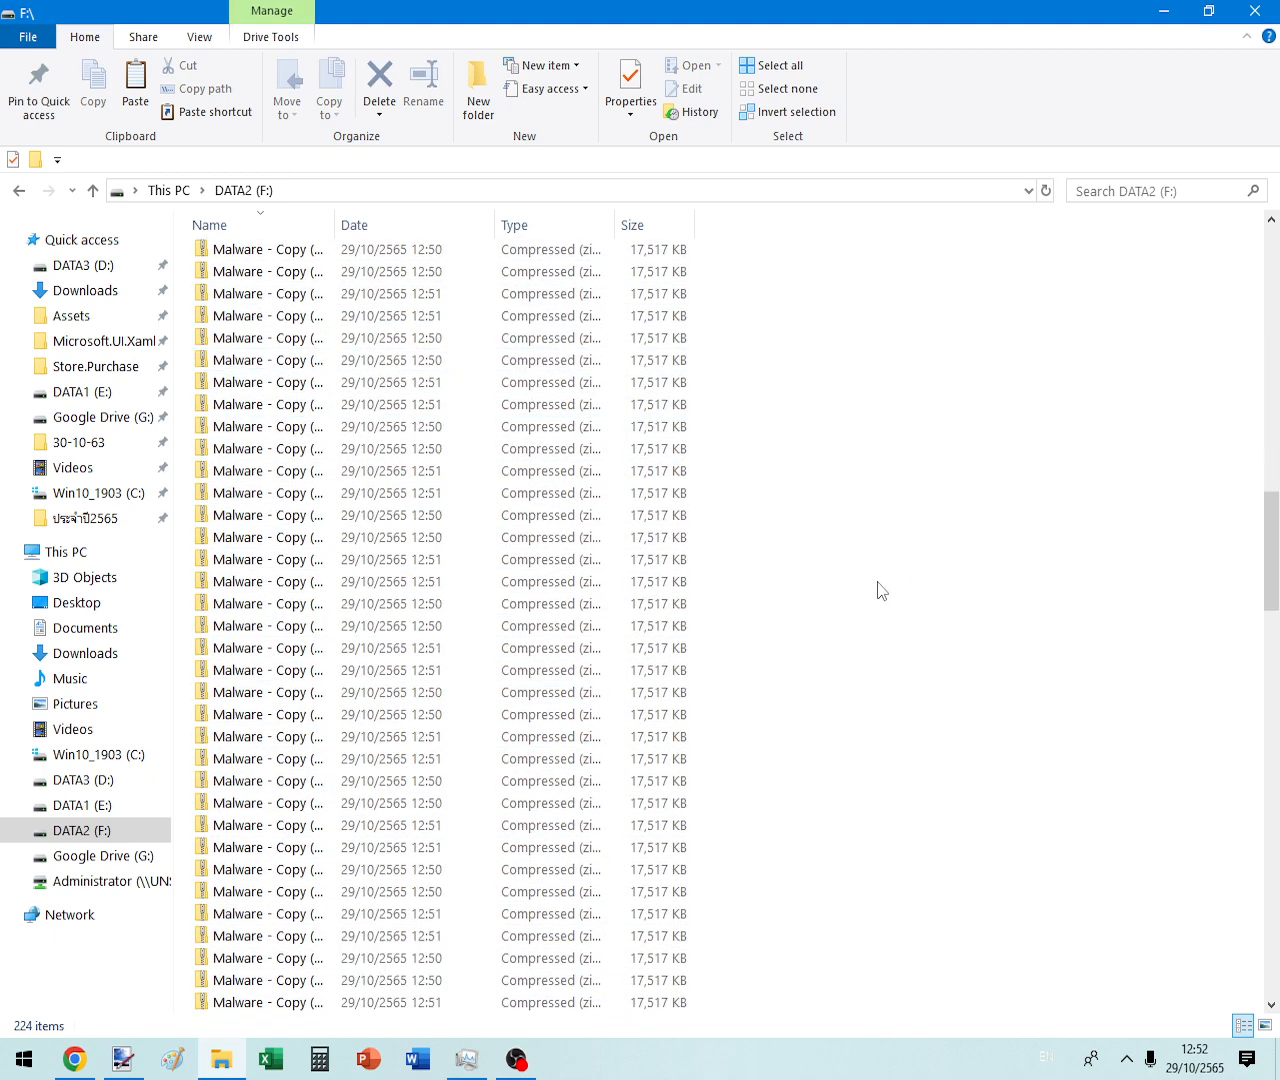
right_click(850, 511)
left_click(900, 591)
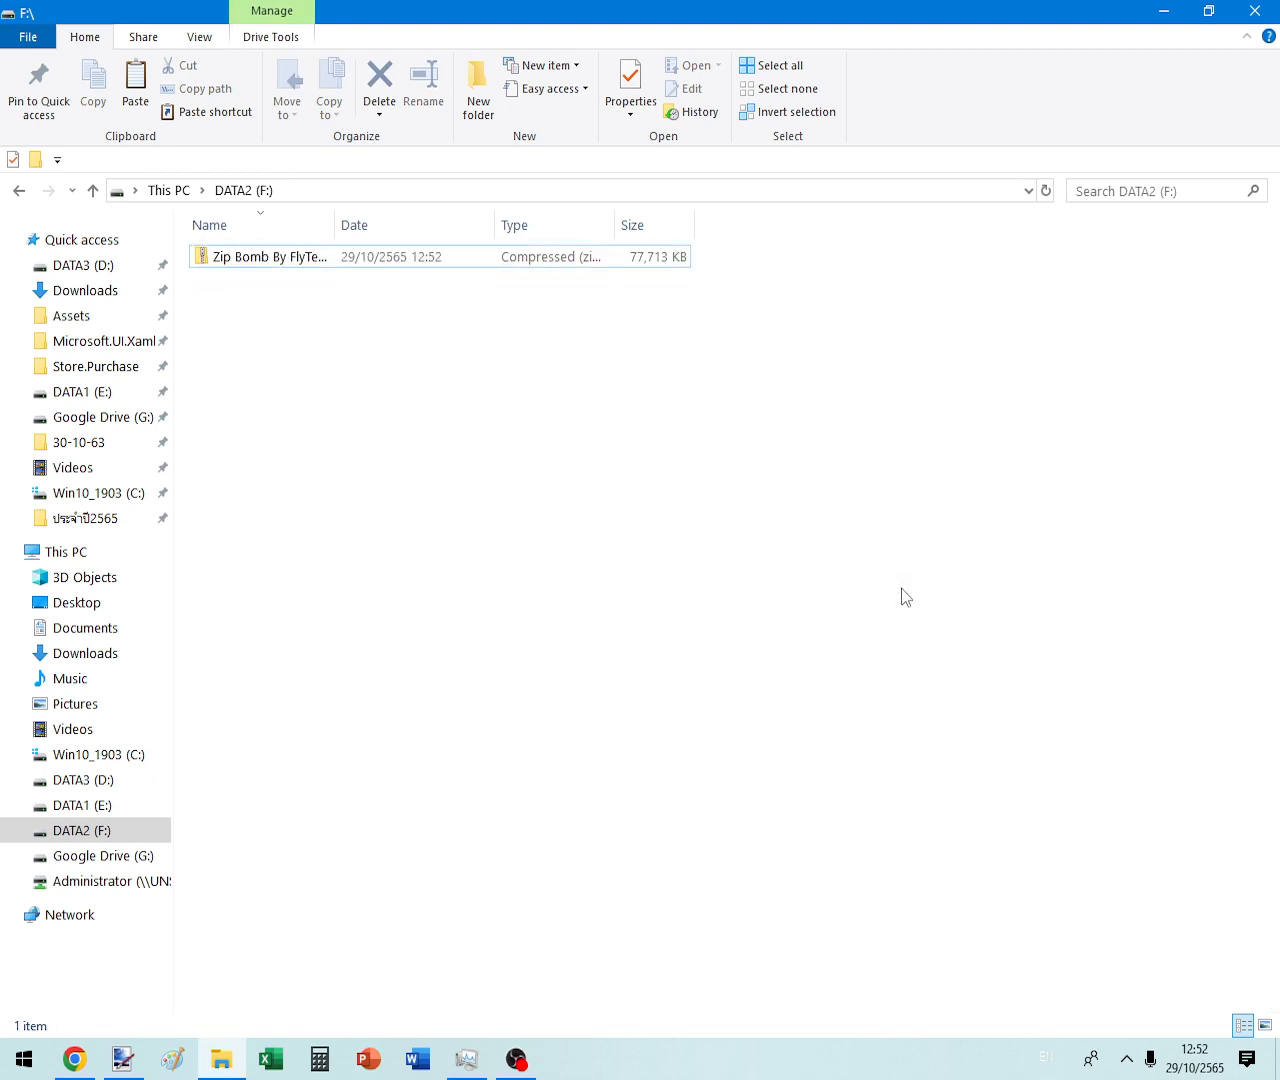
right_click(296, 257)
left_click(387, 765)
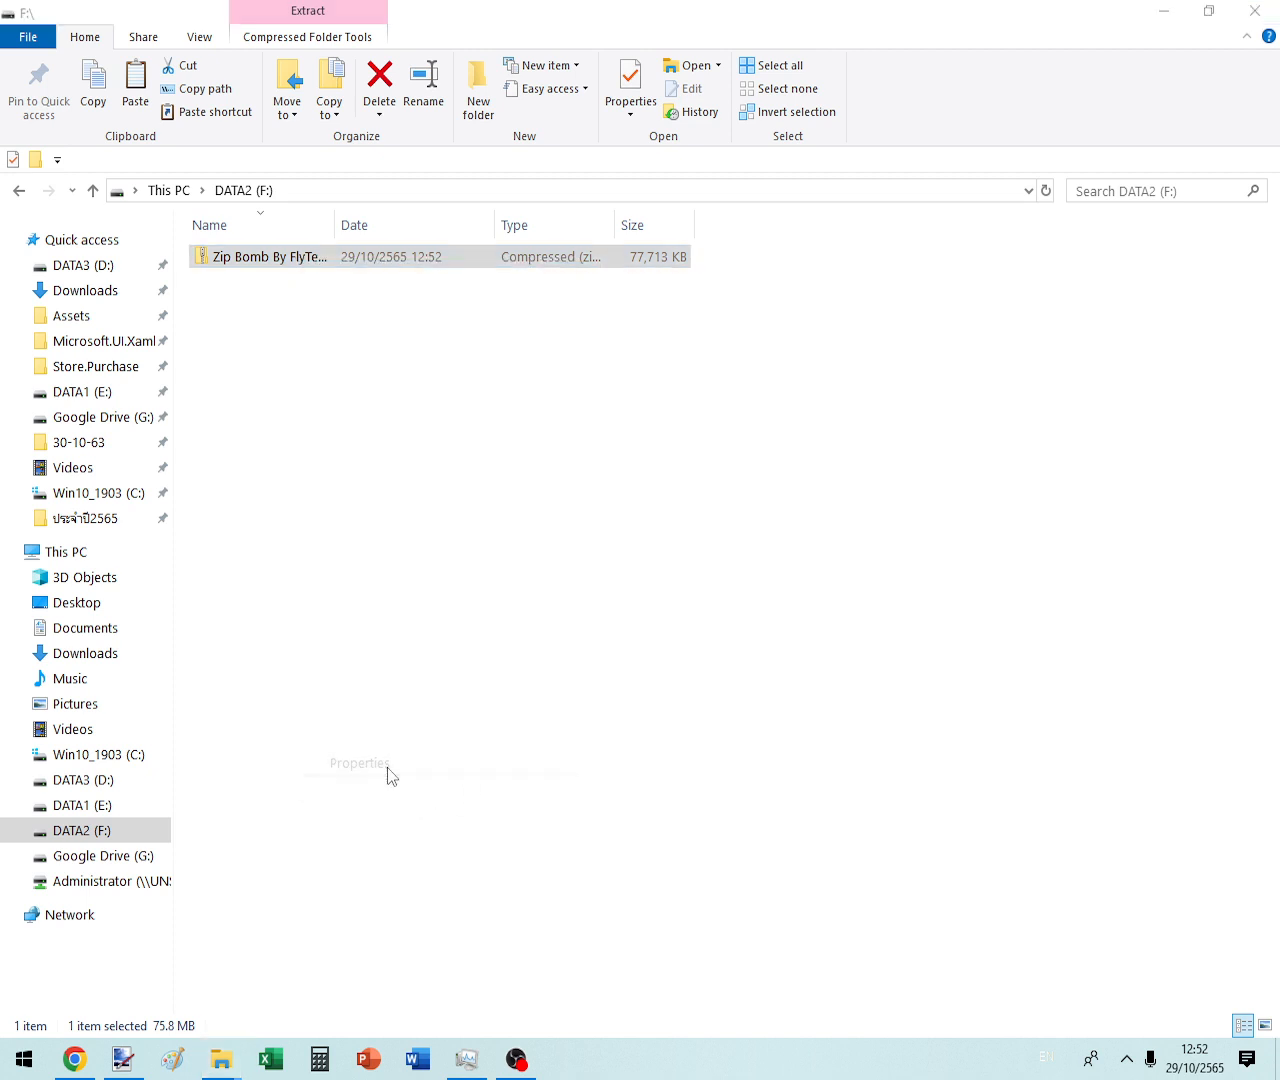
key("Escape")
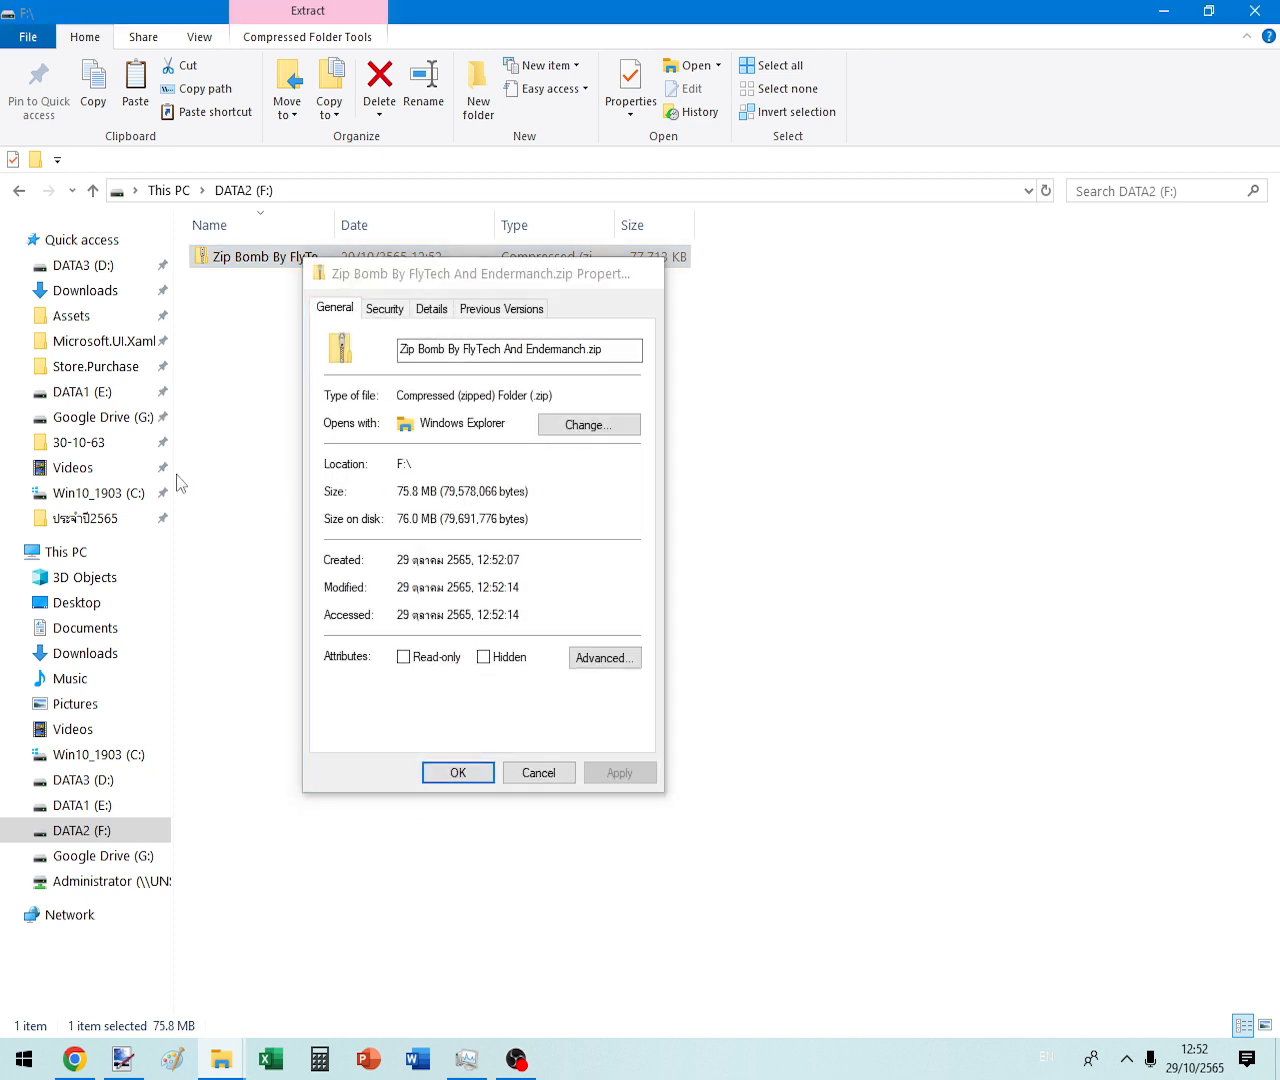
- Reopen DATA2 (F:) from This PC, then switch to the Chrome browser
left_click(77, 556)
left_click(1077, 412)
double_click(1077, 412)
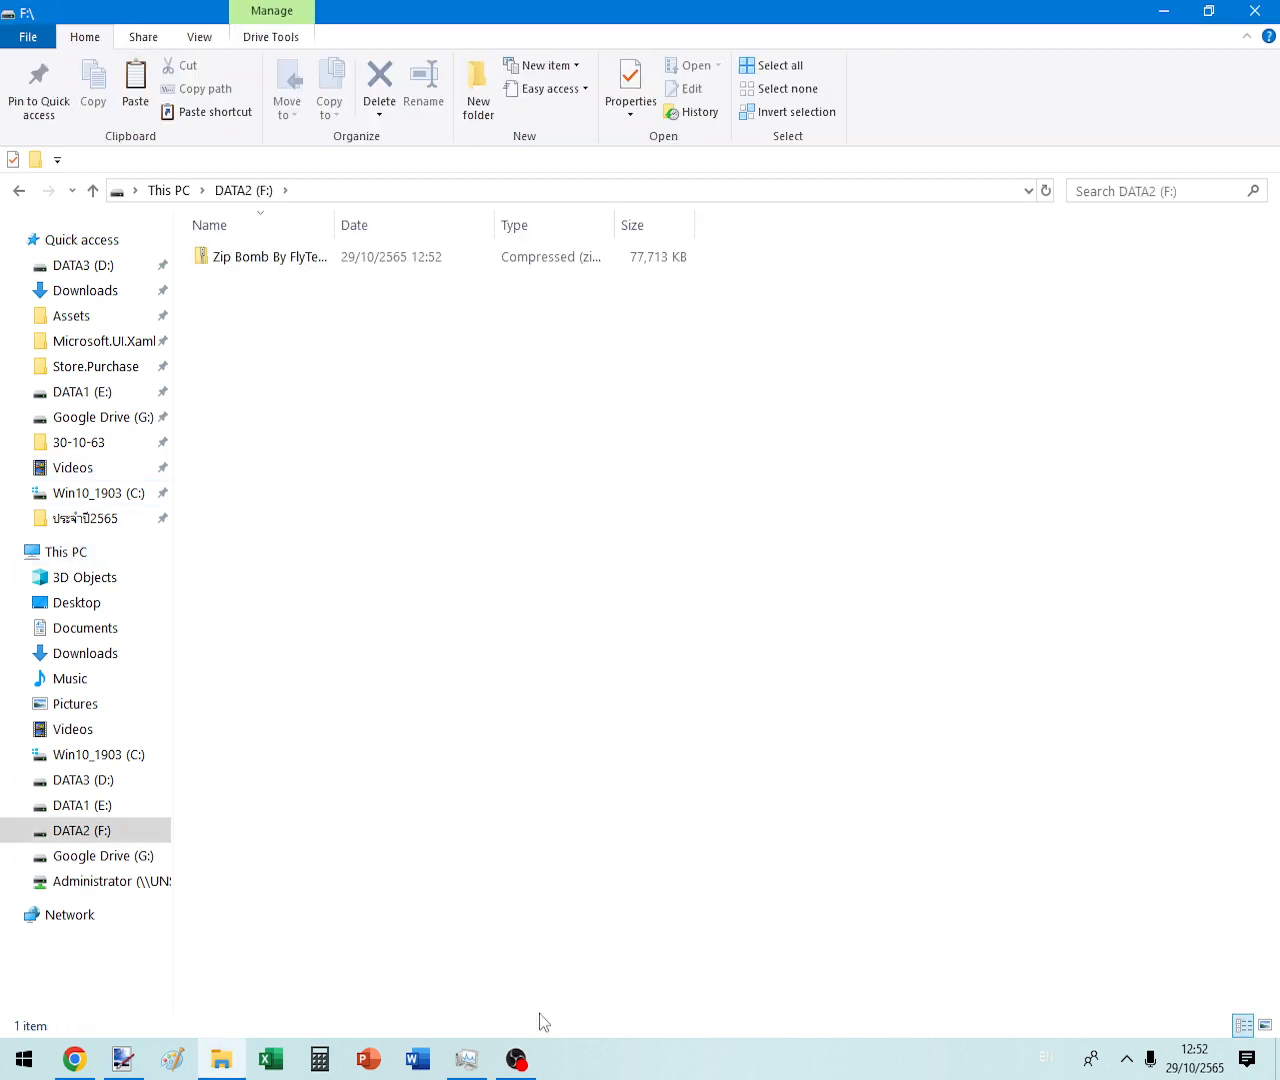
left_click(514, 1060)
left_click(514, 1060)
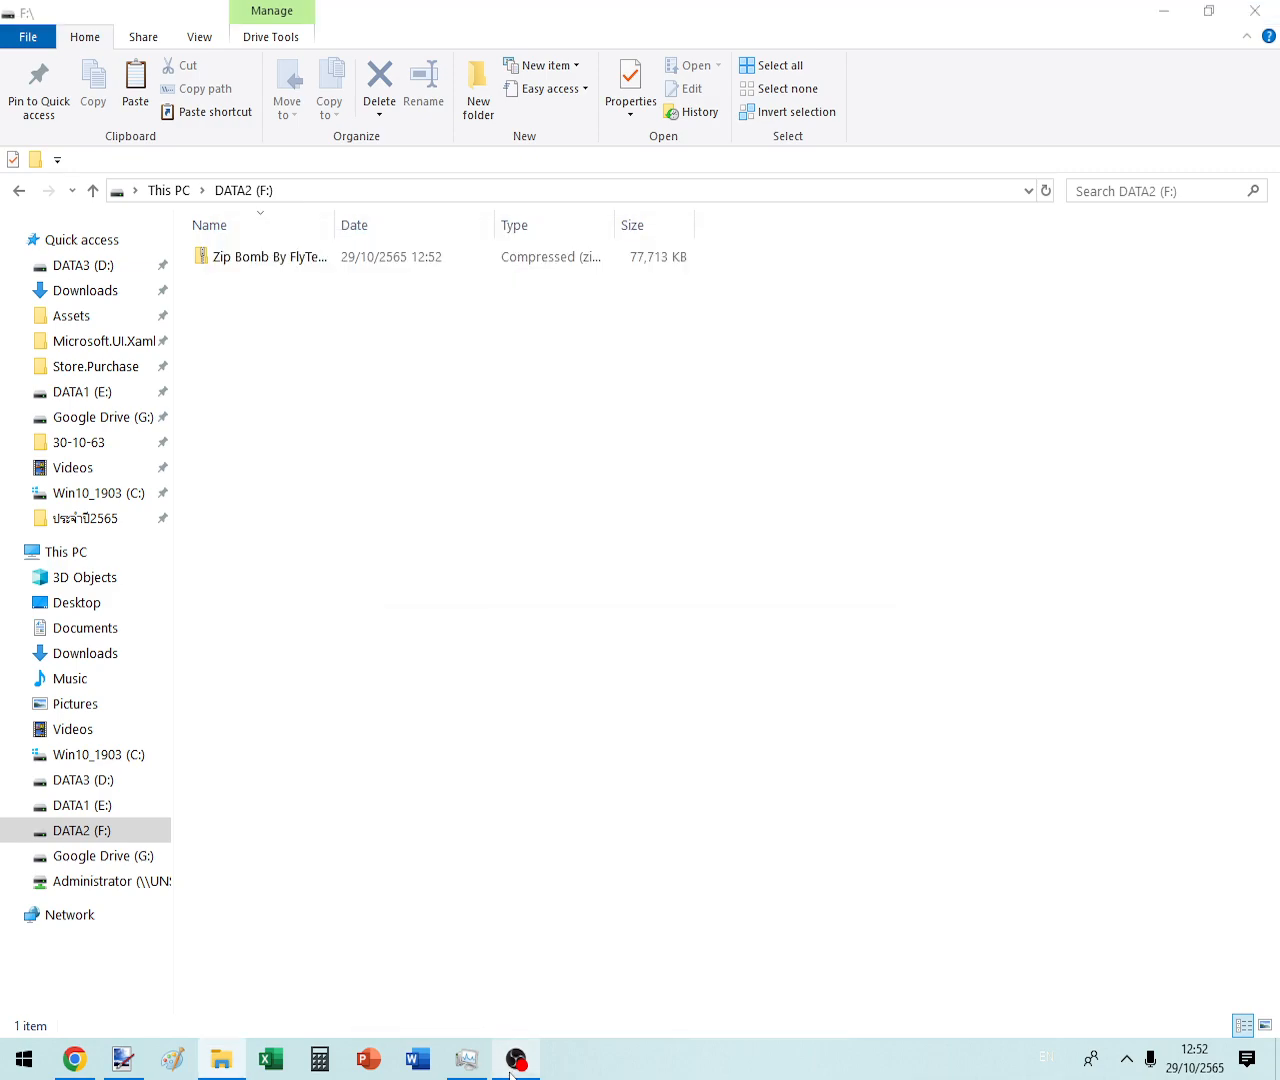
left_click(514, 1060)
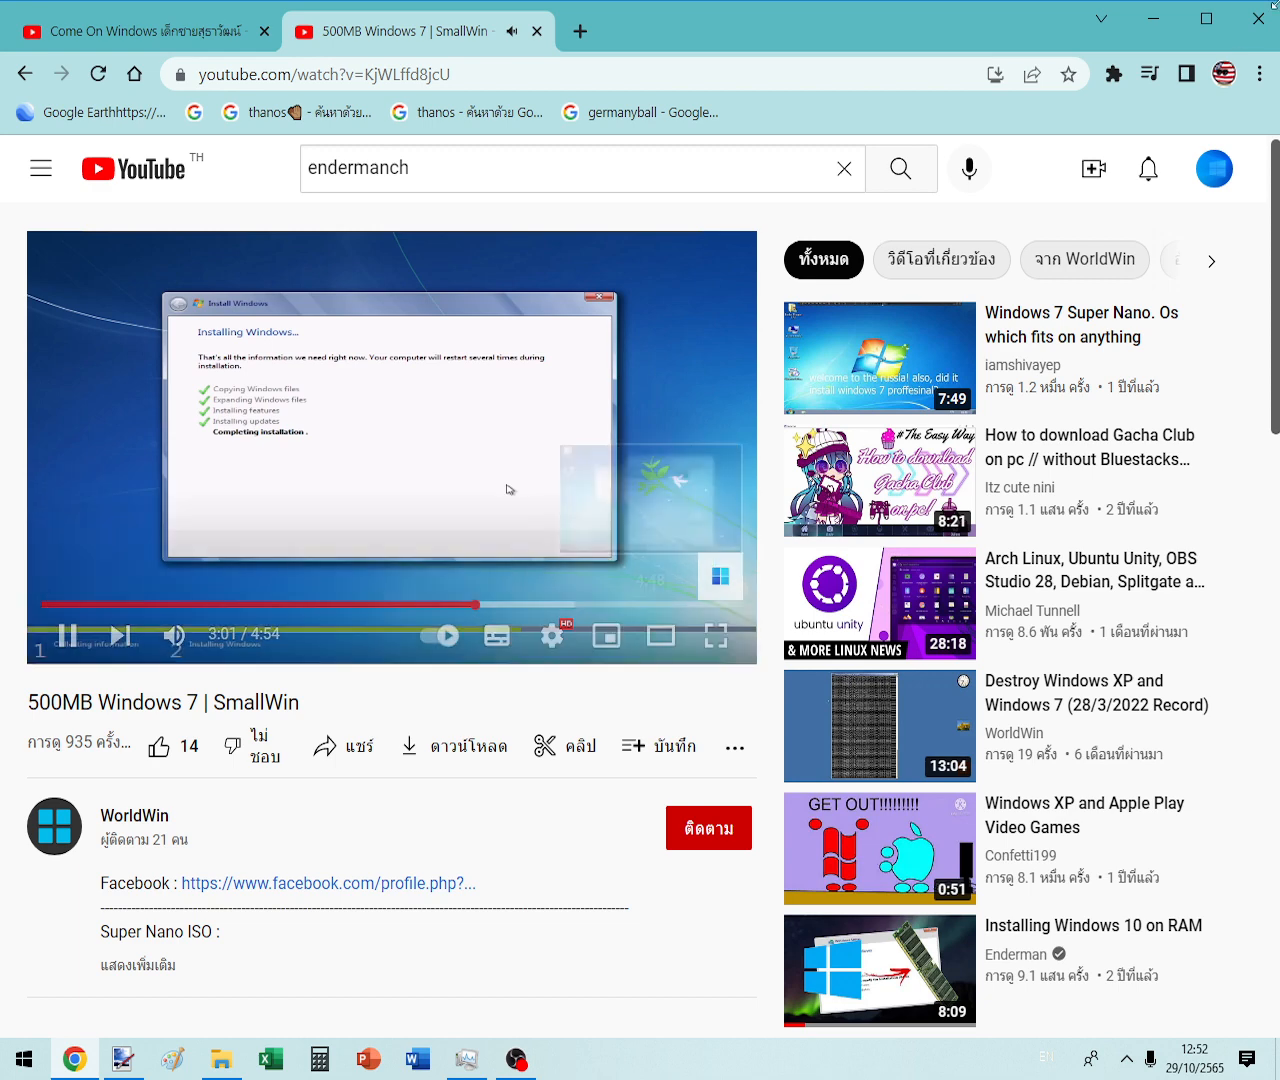
- Minimize Chrome and return to DATA2 (F:) via This PC
left_click(1163, 31)
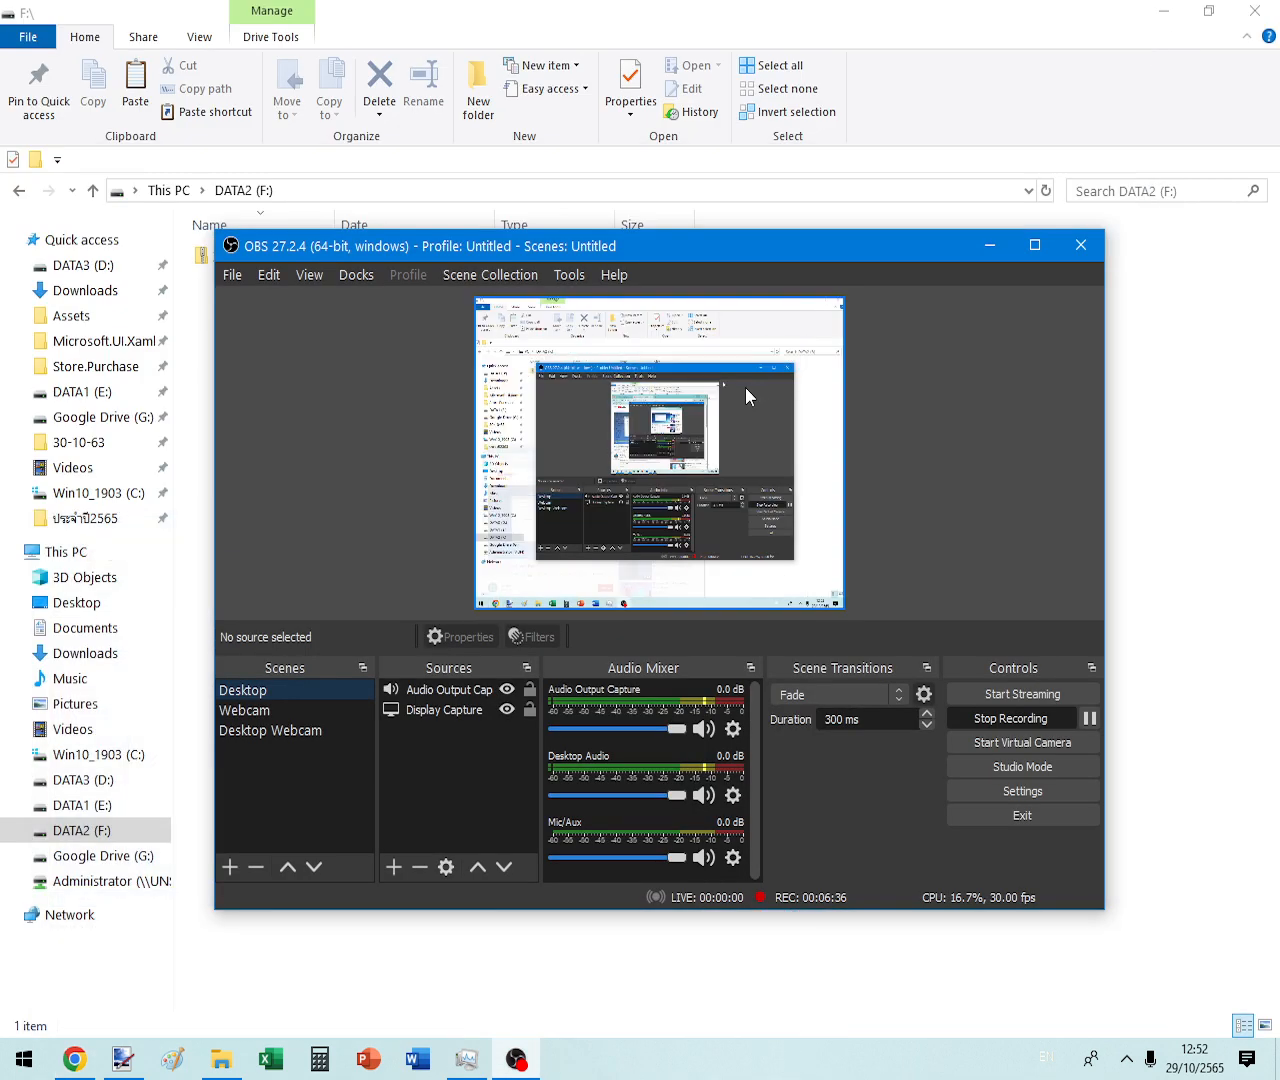
left_click(986, 247)
left_click(30, 560)
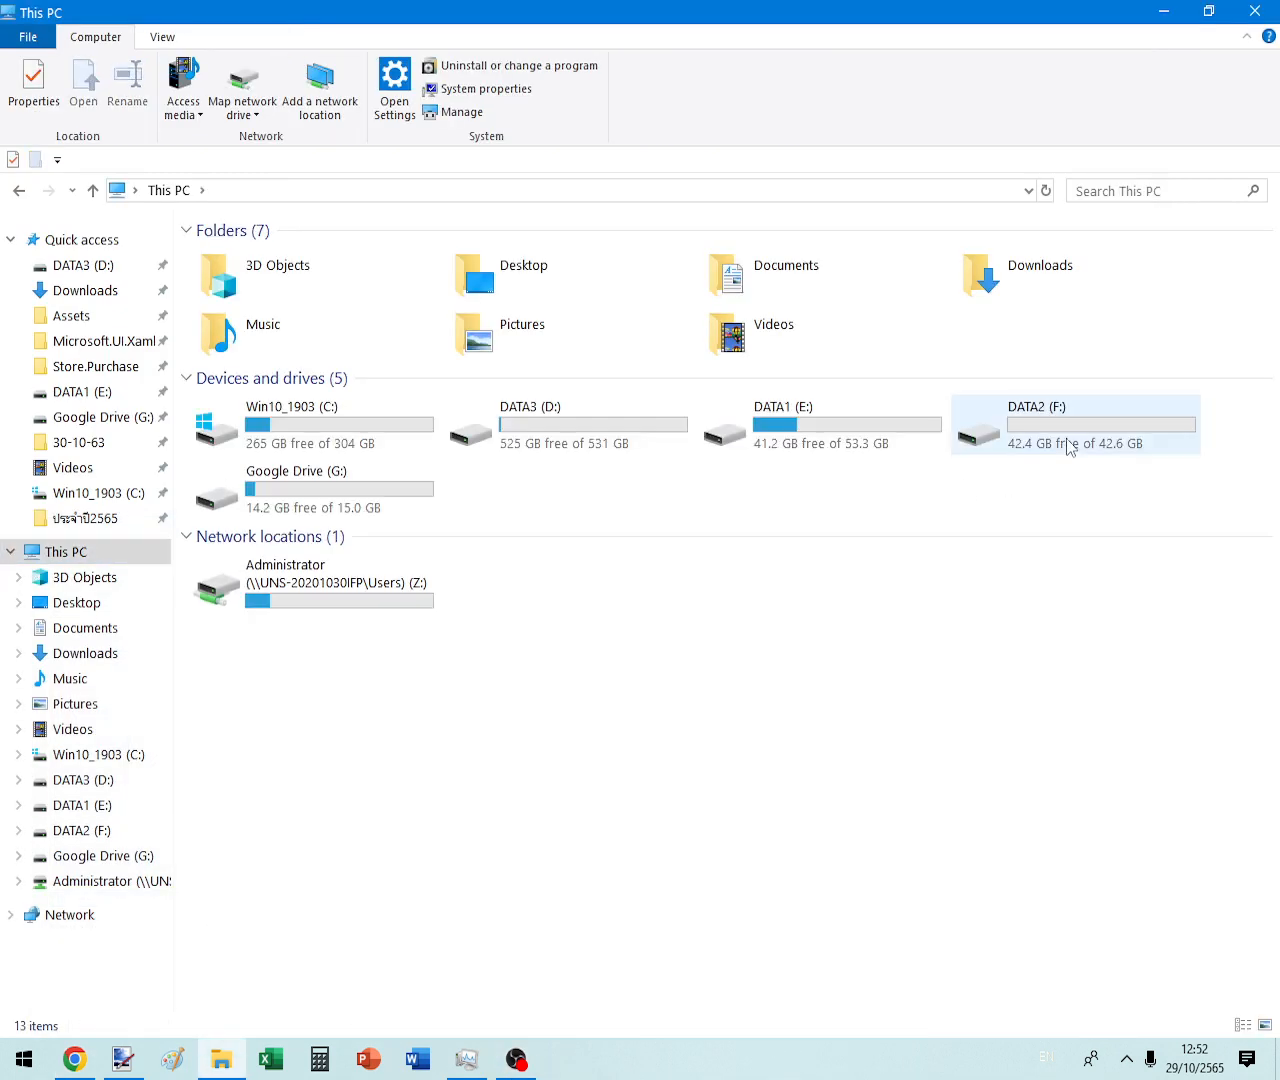
double_click(1081, 436)
- Copy the Zip Bomb By FlyTech And Endermanch.zip archive
left_click(246, 262)
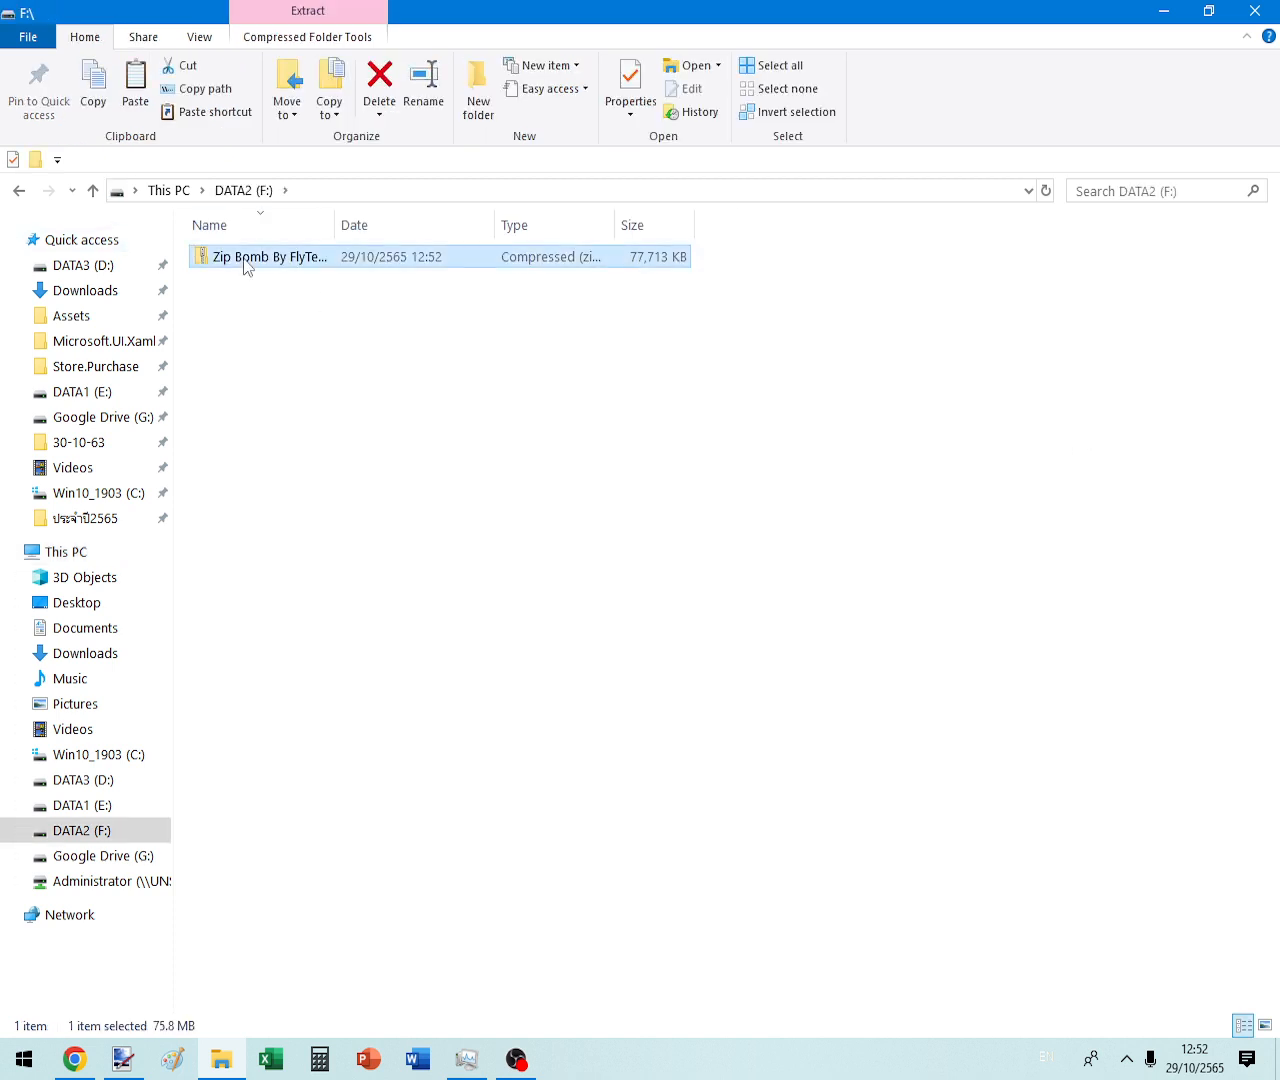
right_click(246, 260)
left_click(953, 633)
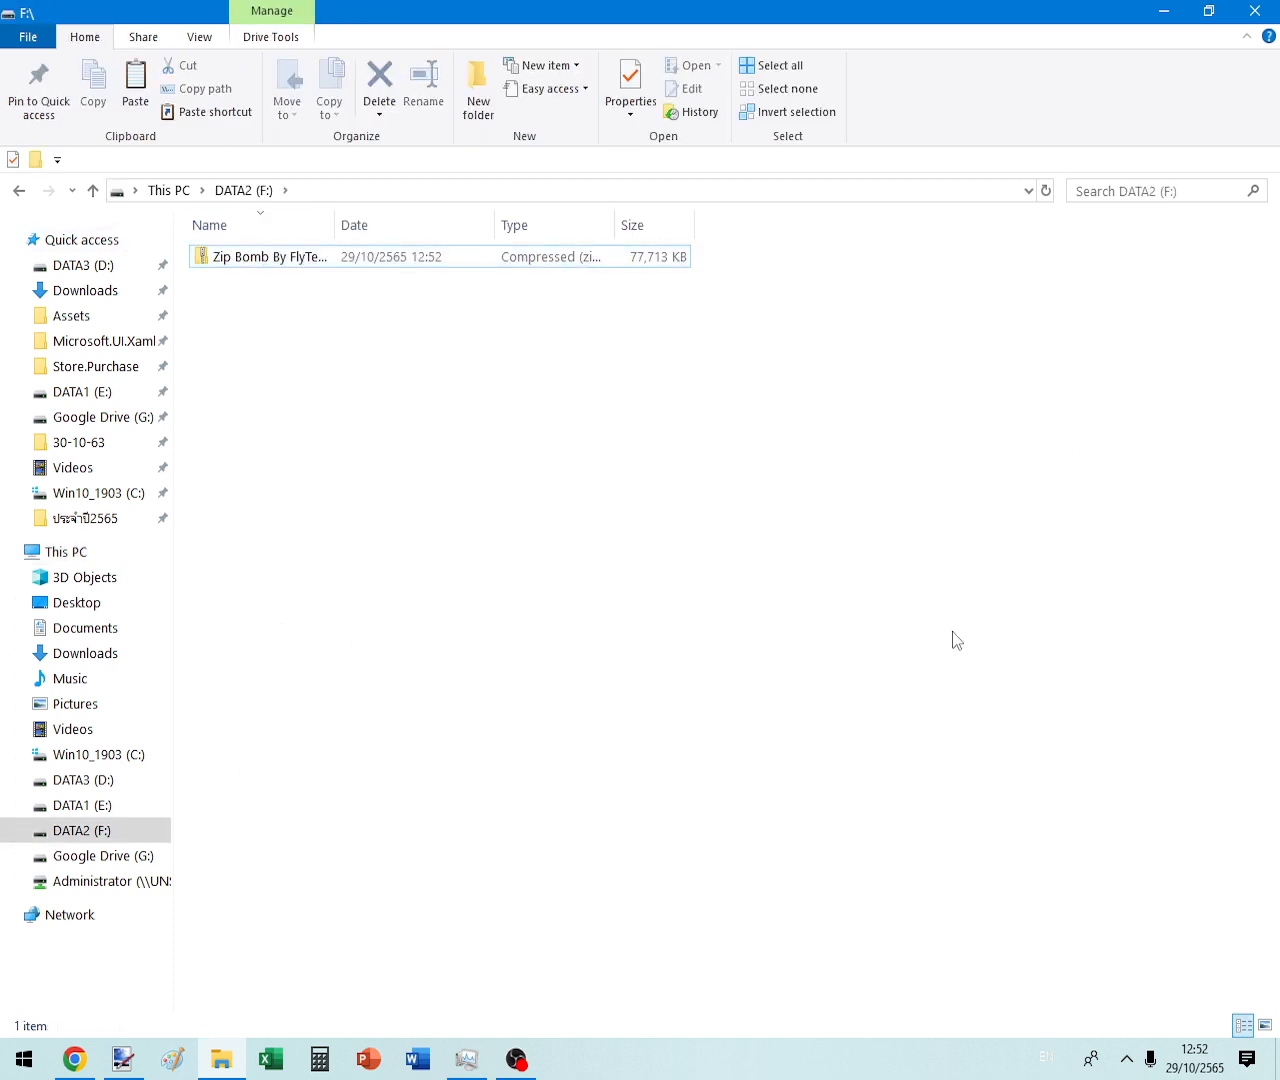
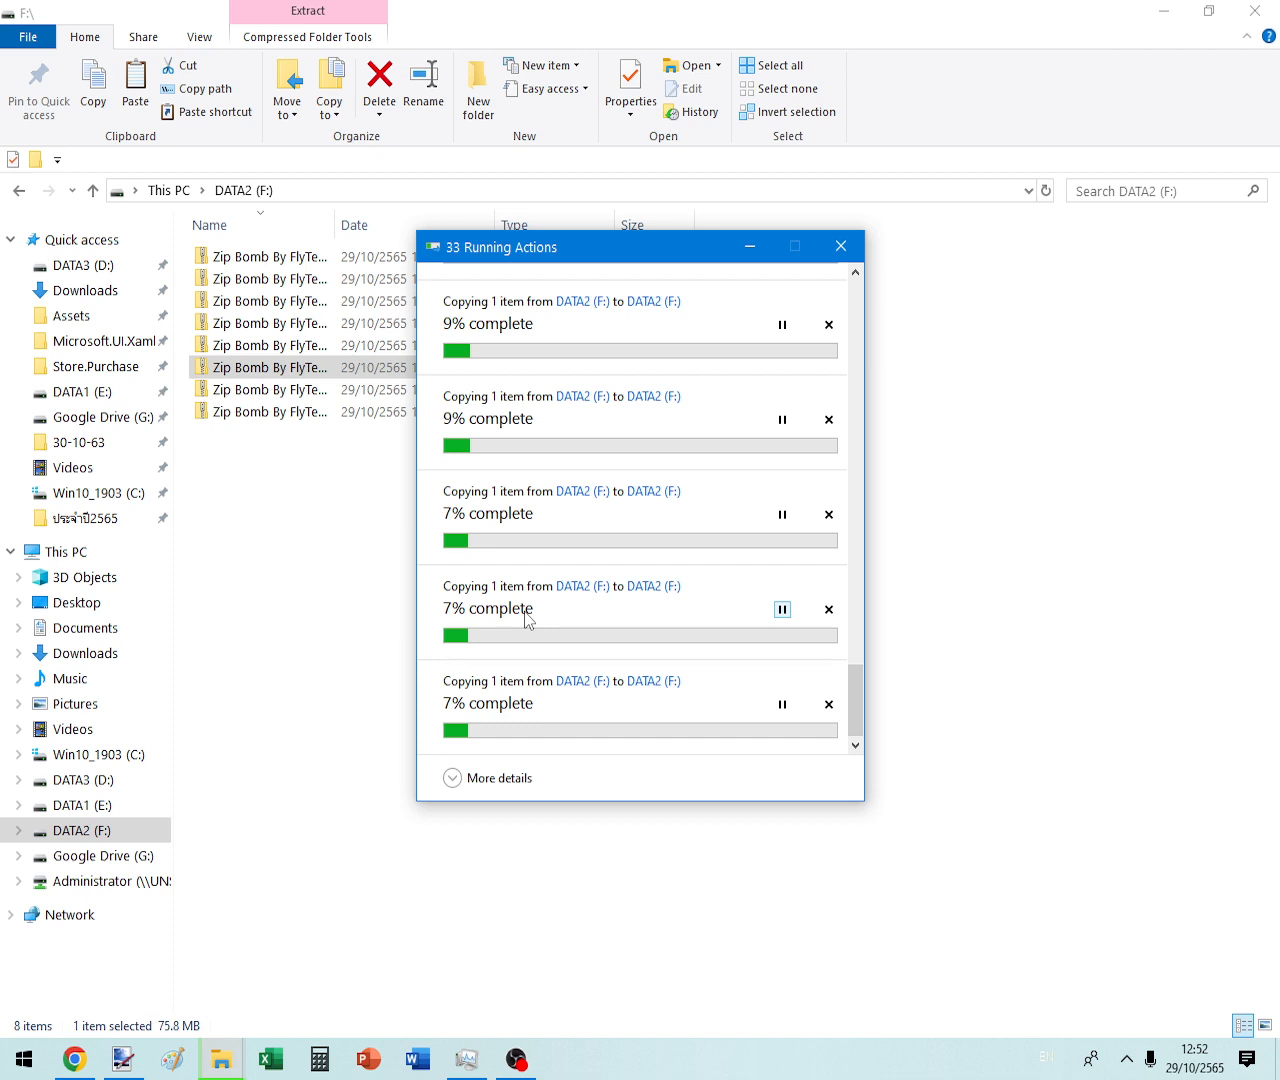
- Scroll the DATA2 (F:) listing while the copies finish, until 41 Zip Bomb archives appear
scroll(598, 555, "up", 10)
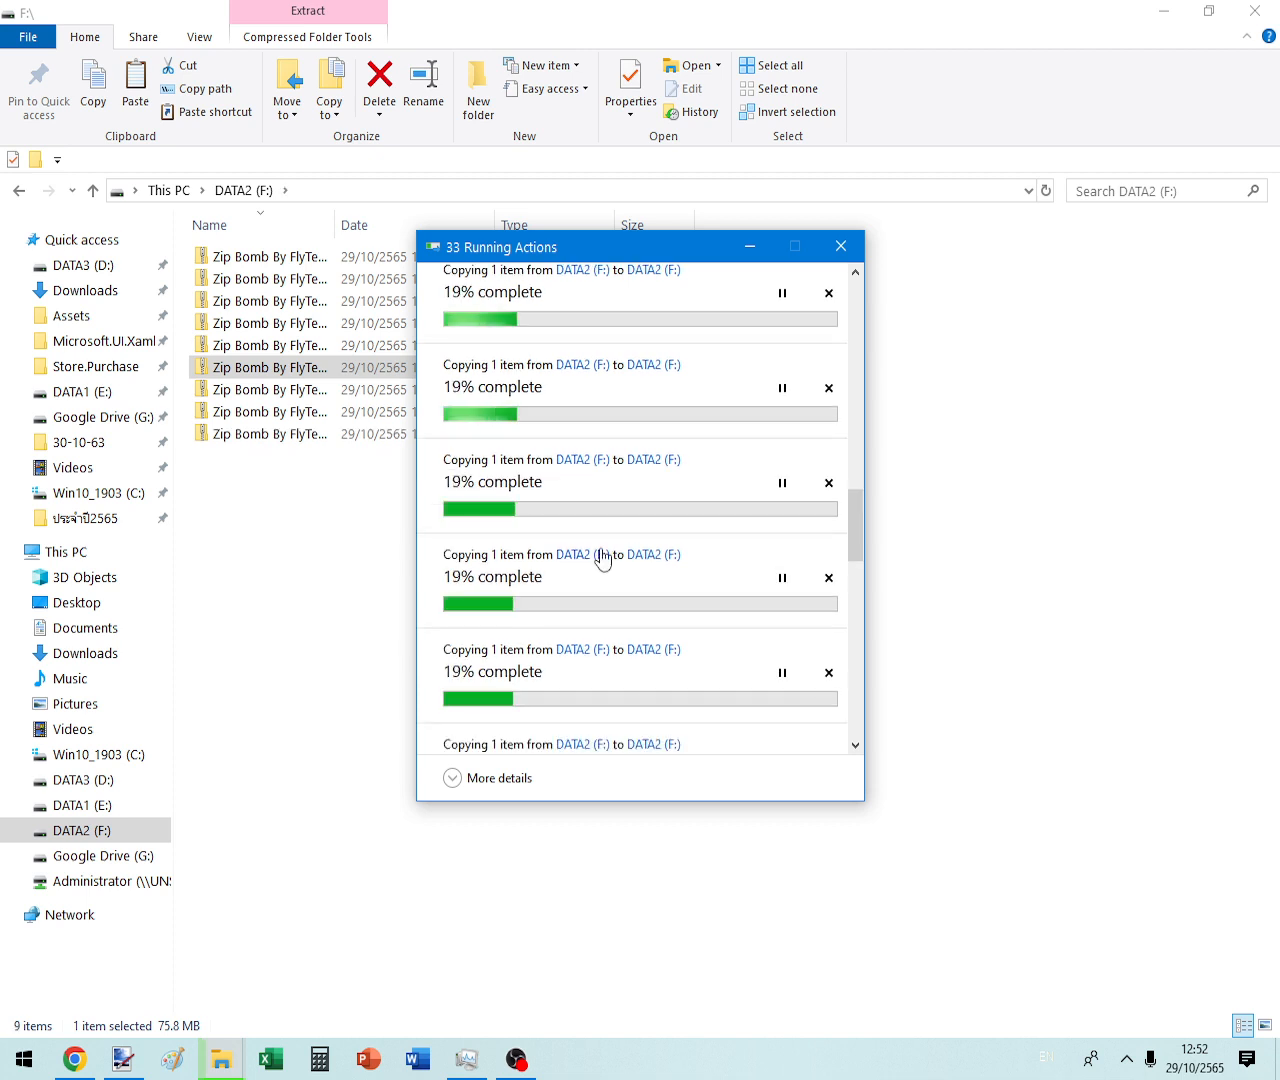
scroll(600, 556, "up", 10)
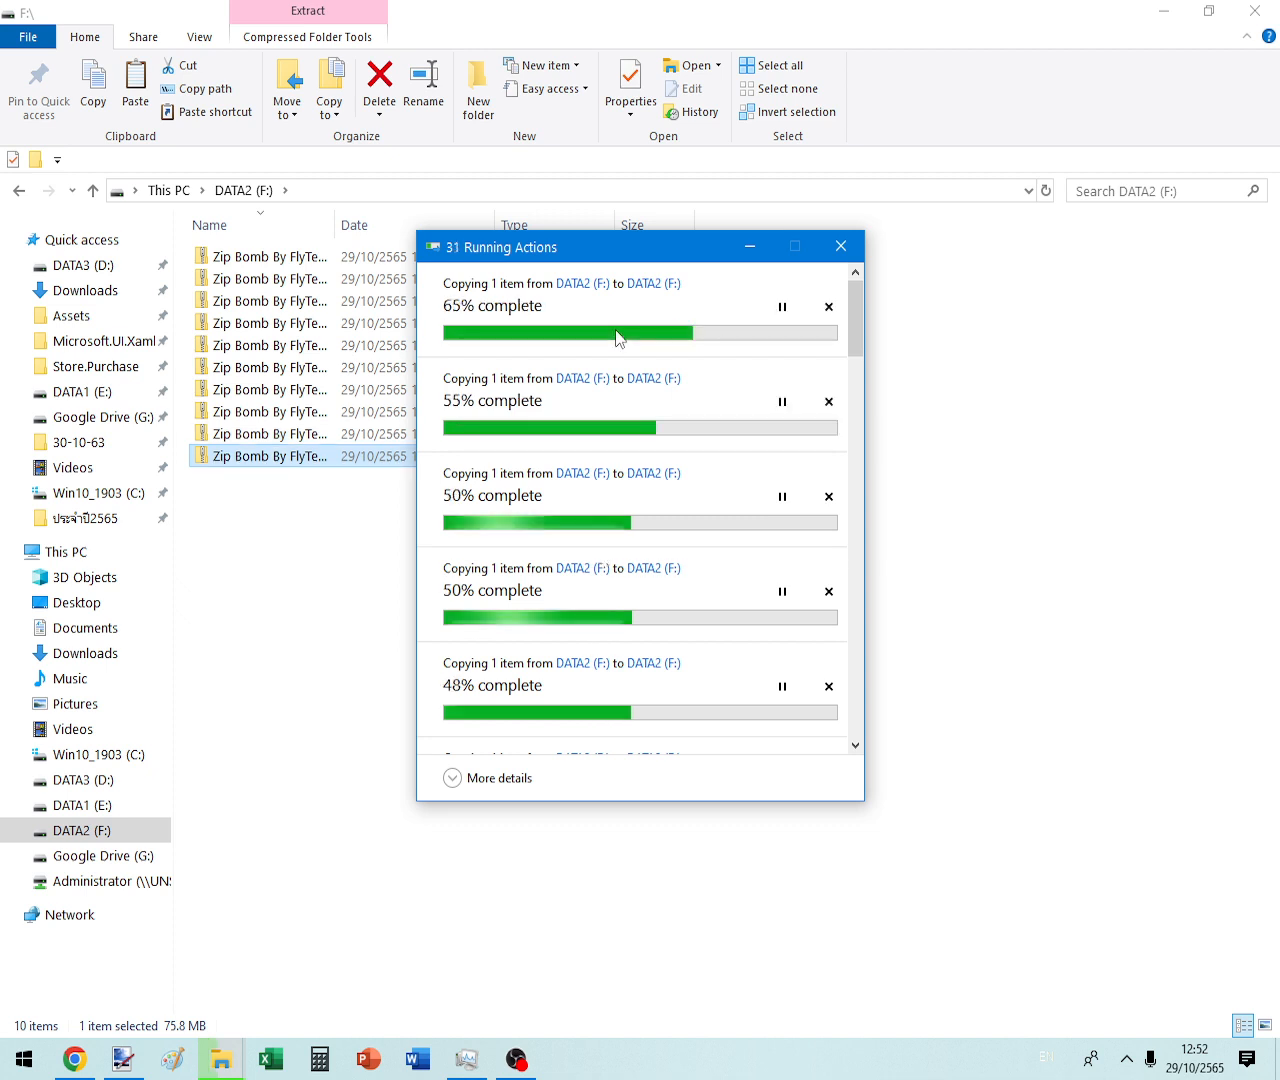
scroll(585, 590, "down", 10)
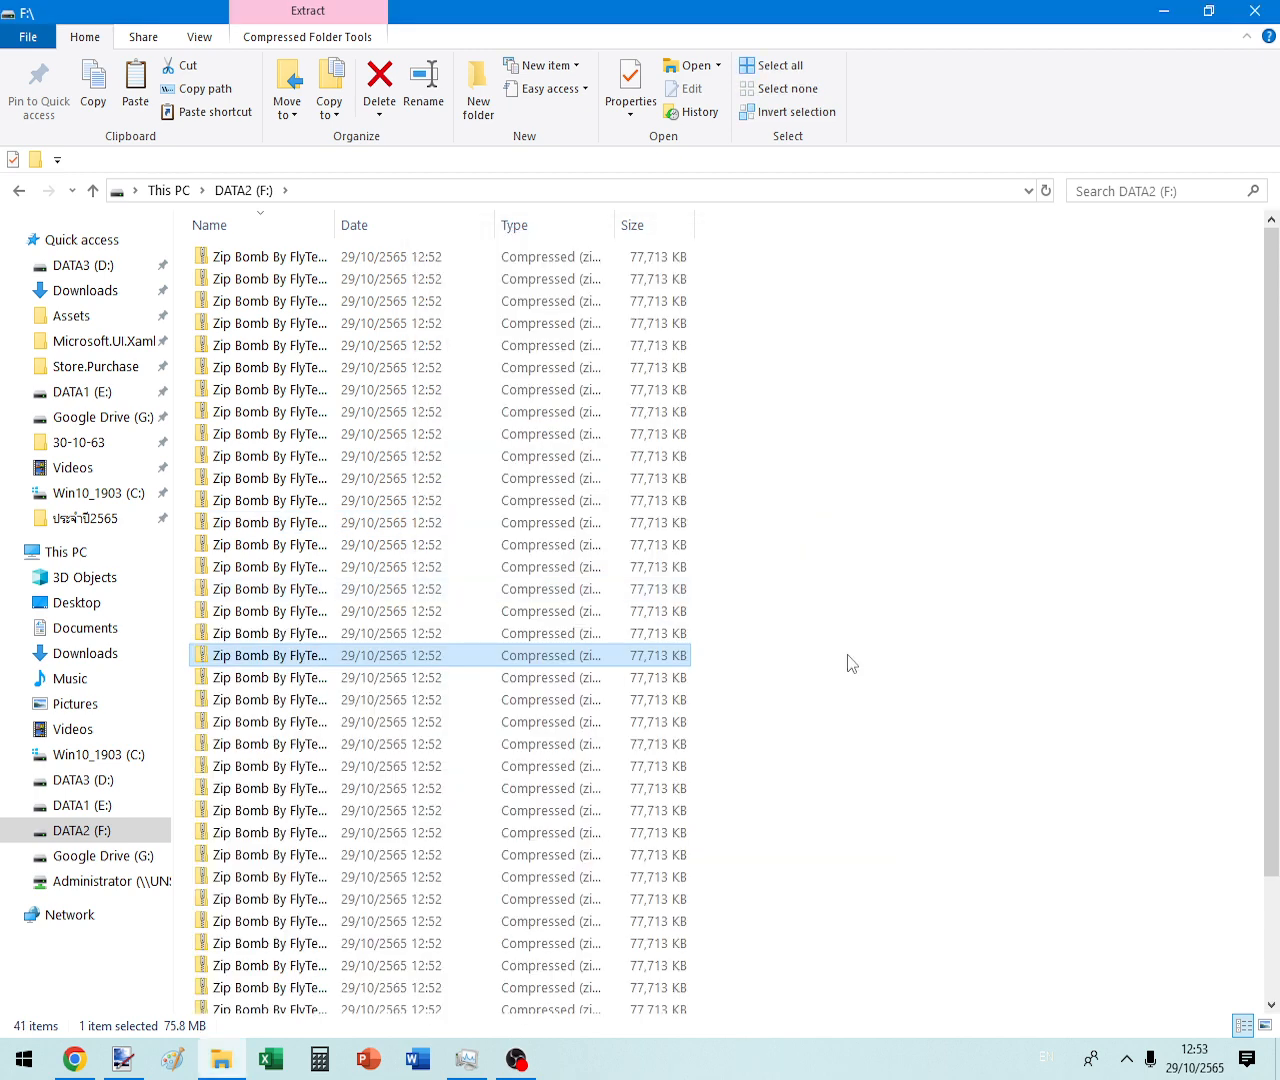
- Select all 41 archive copies and check their combined properties
left_click(847, 654)
key("ctrl+a")
key("alt+Return")
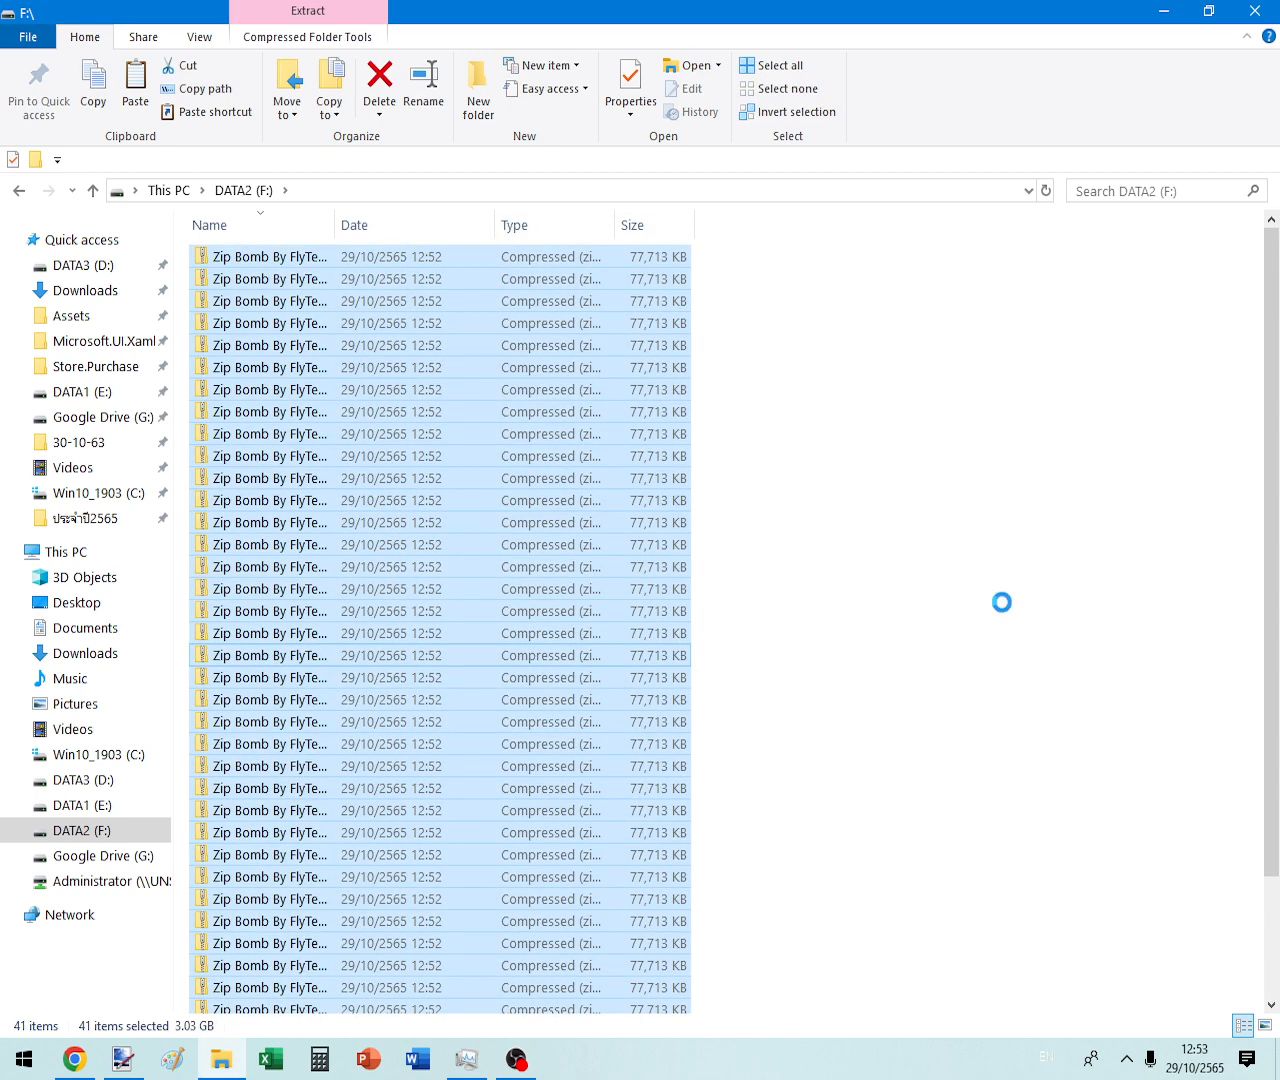
- Open 7-Zip's Add to Archive settings for the selection and start naming it 'SuperBom'
right_click(345, 466)
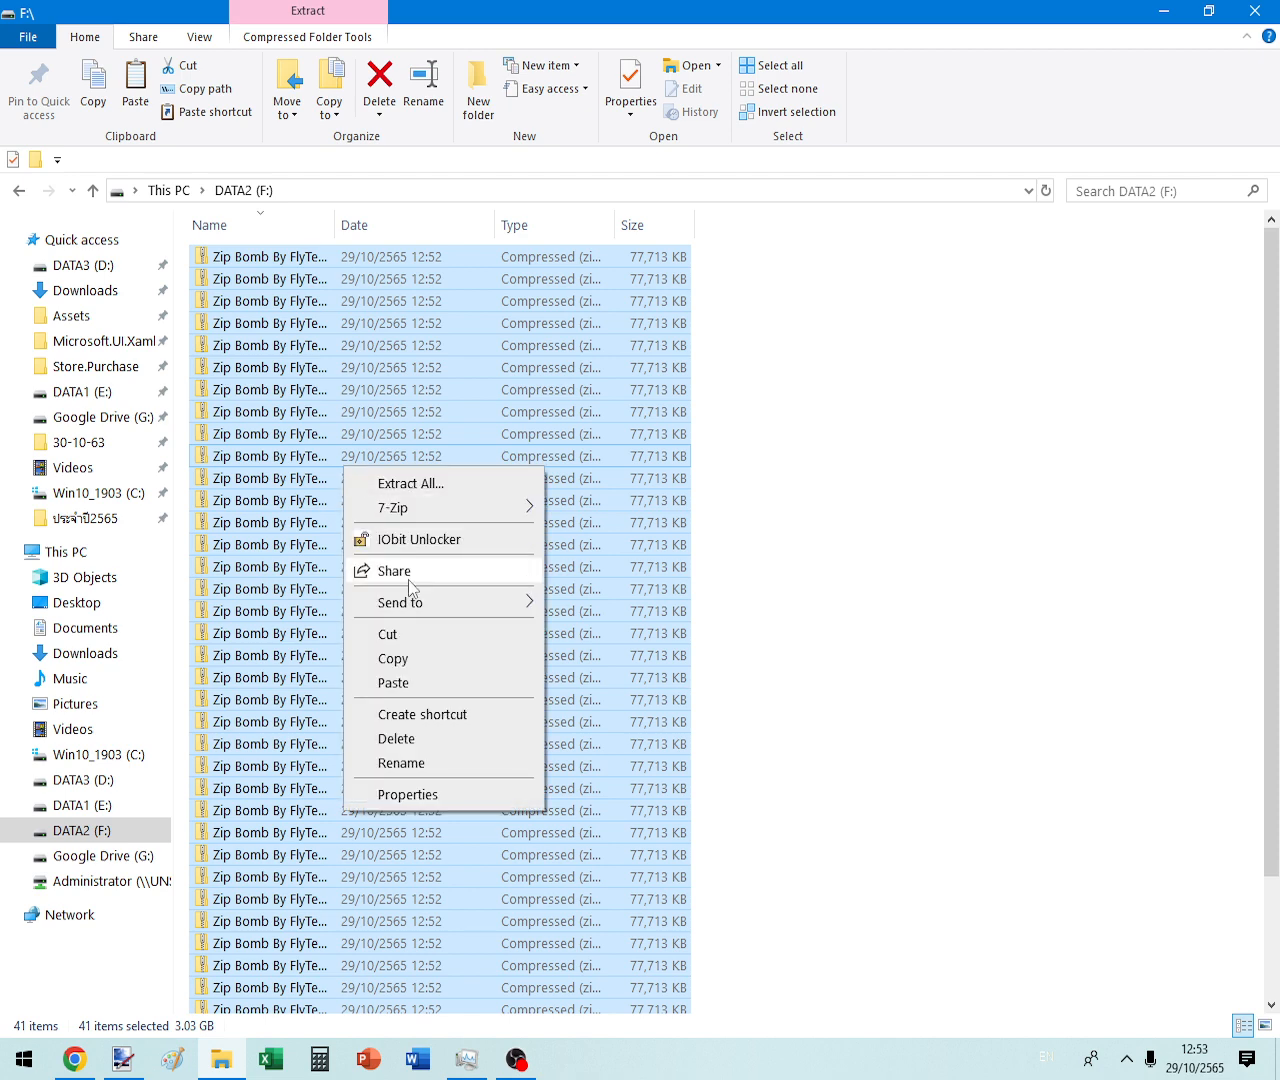
mouse_move(403, 516)
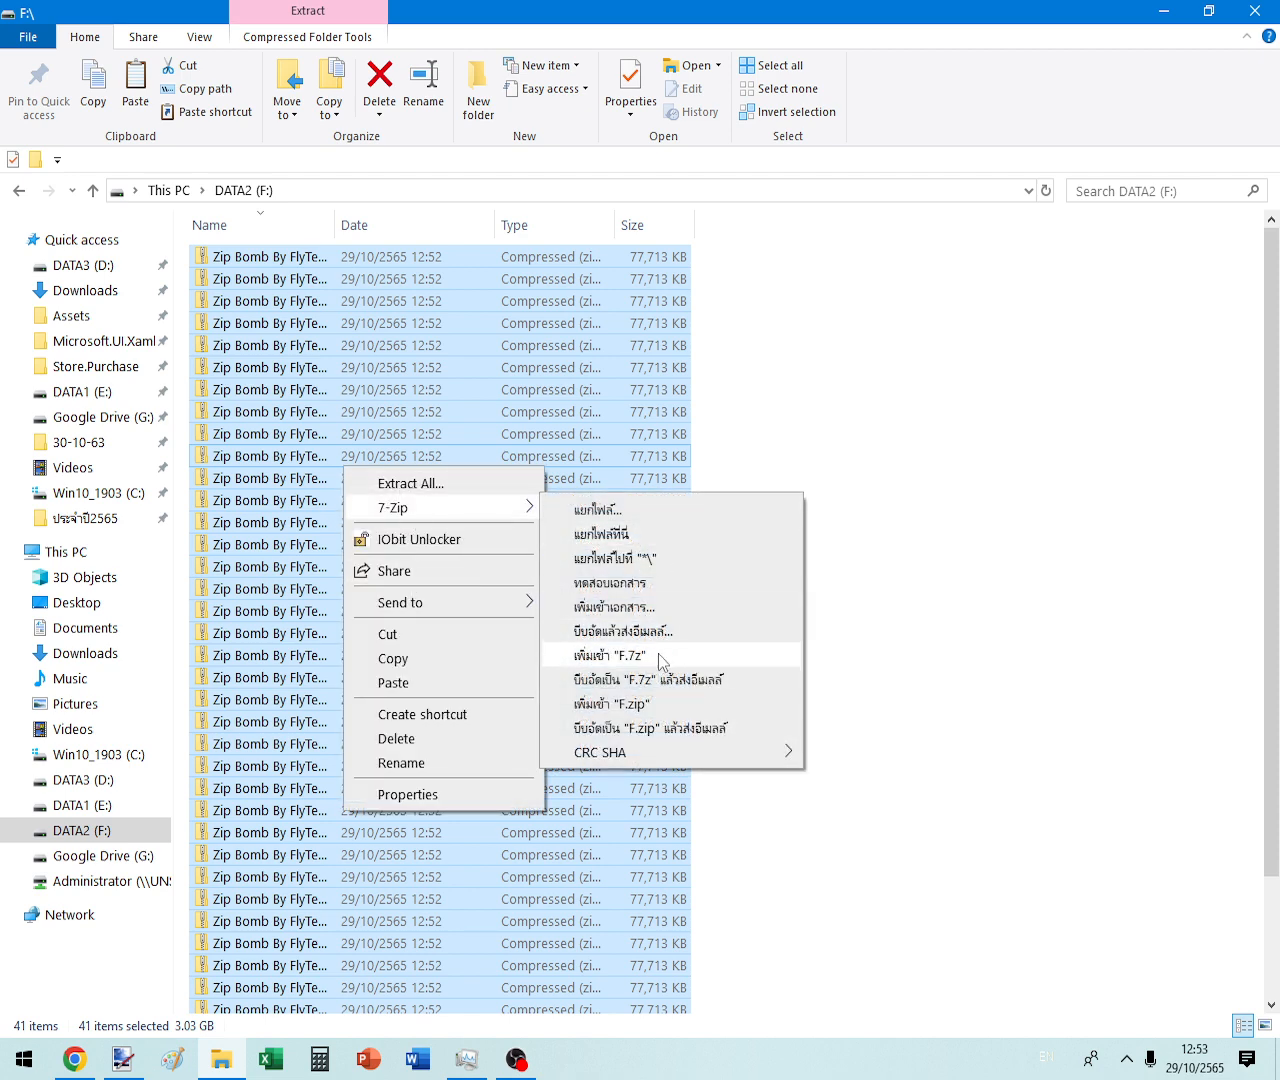
left_click(658, 607)
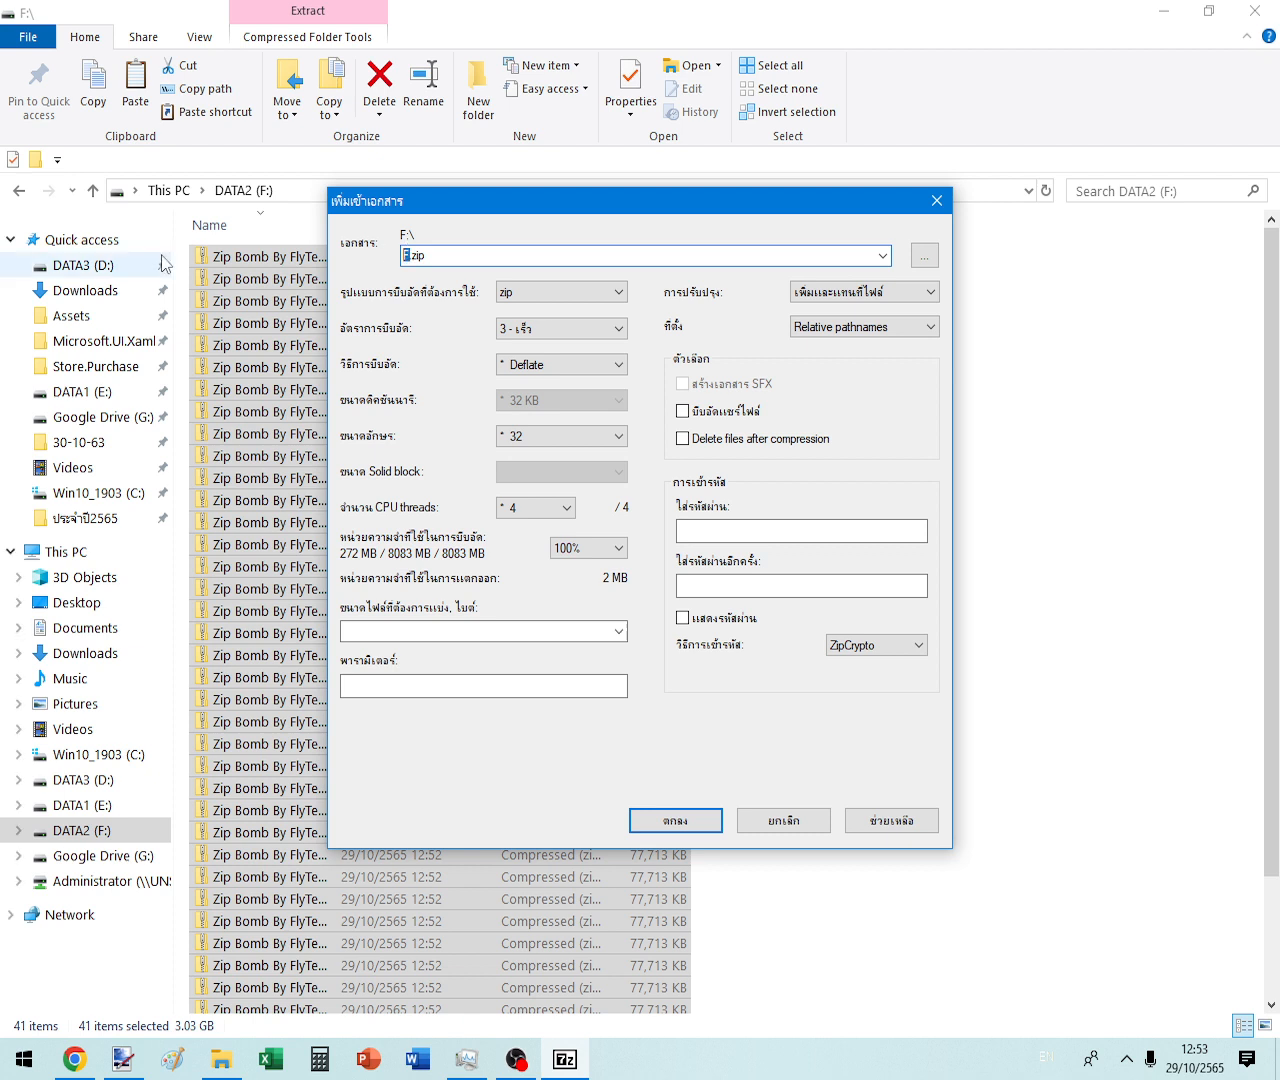
type("Super")
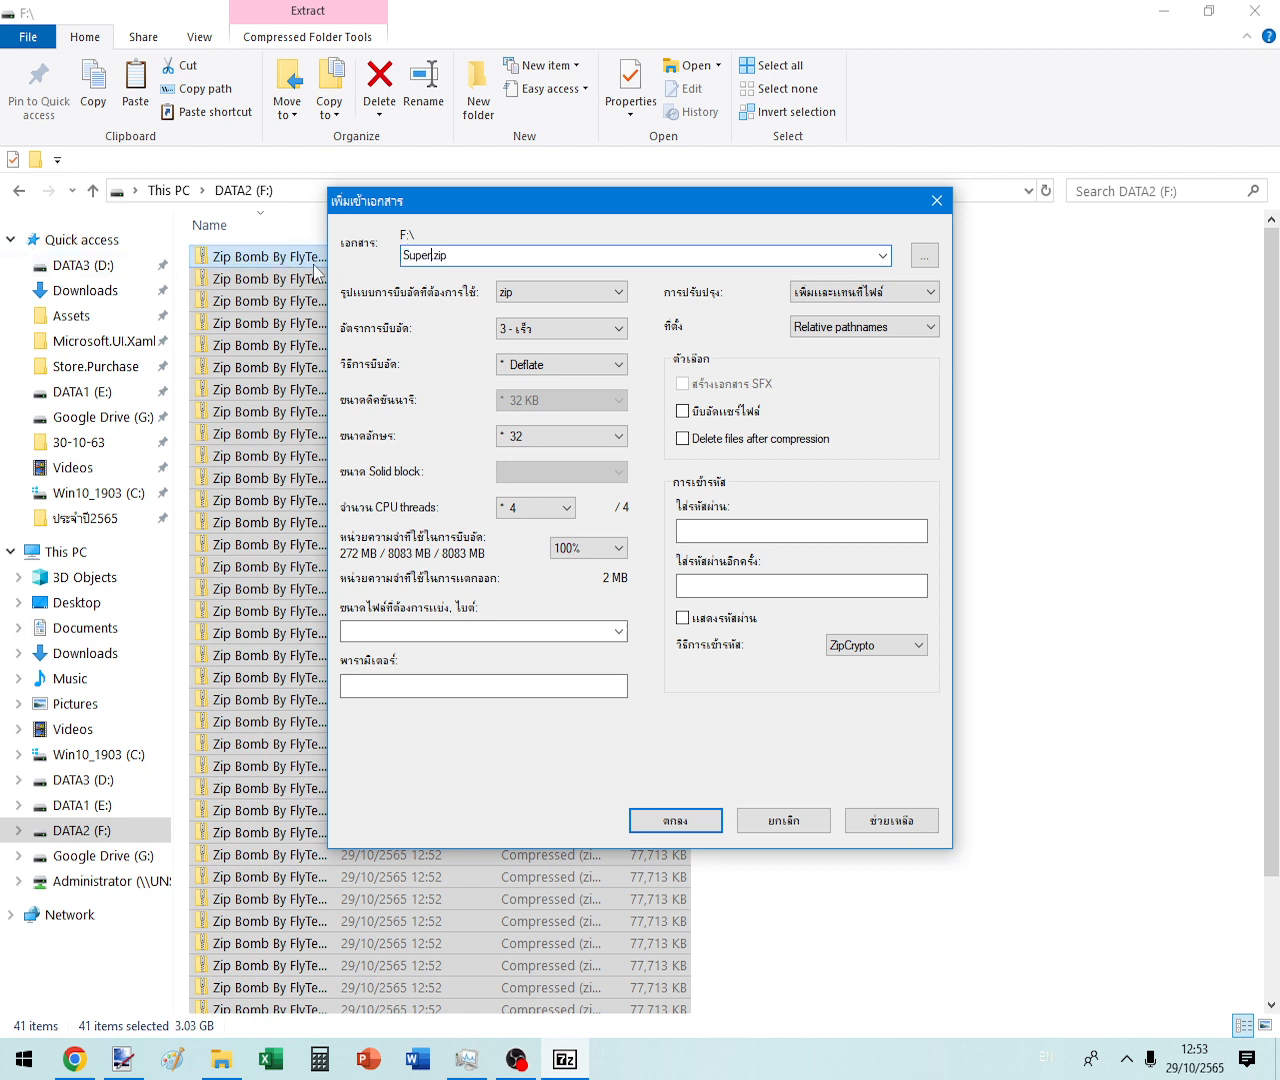
type("BombZip")
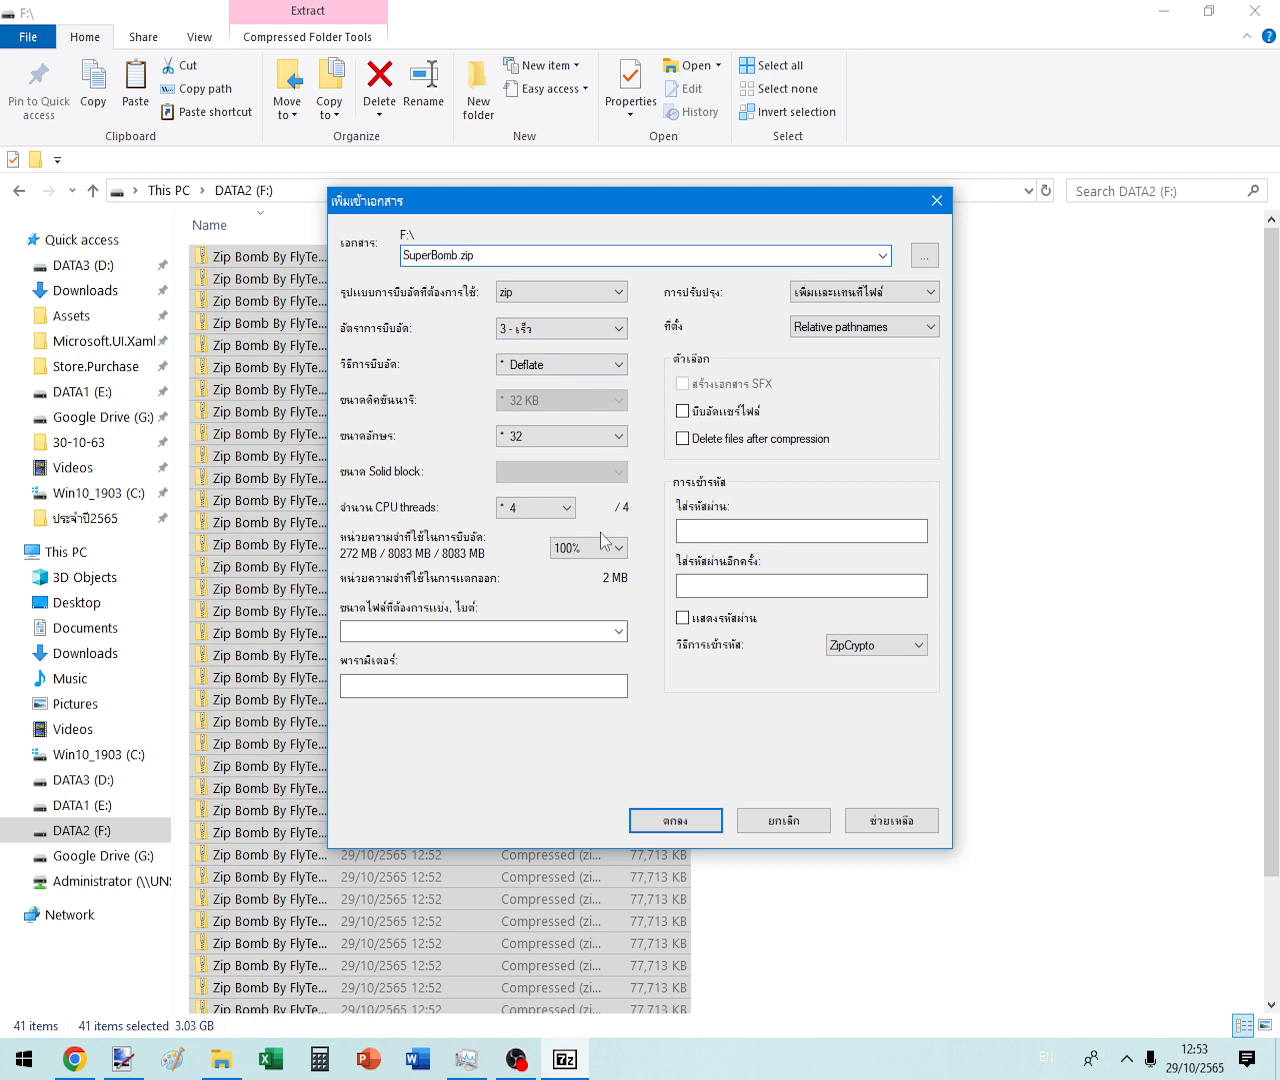
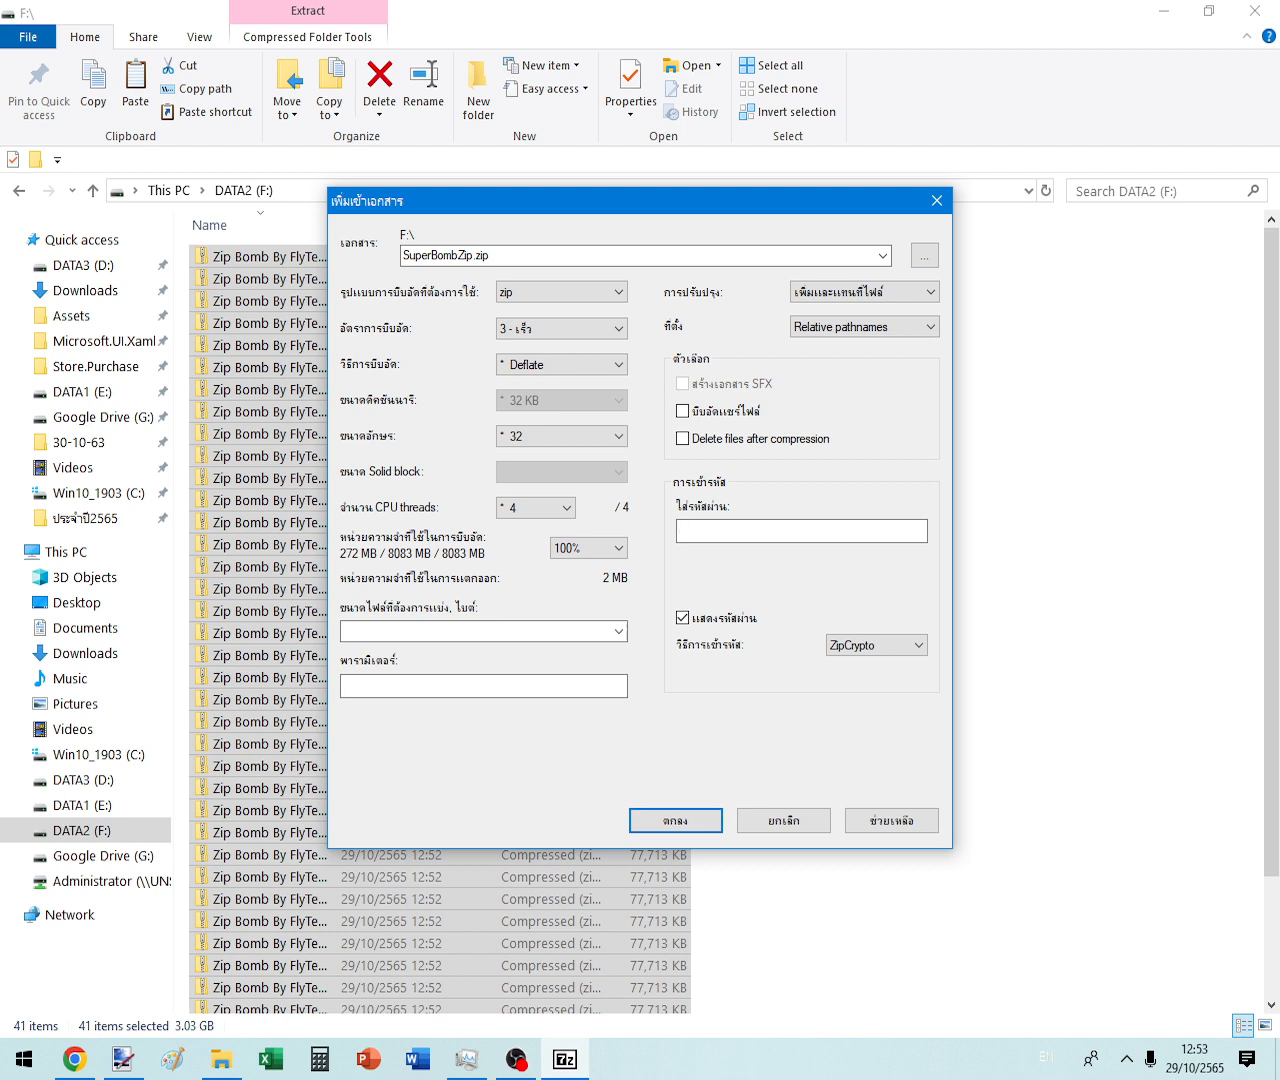
key("BackSpace")
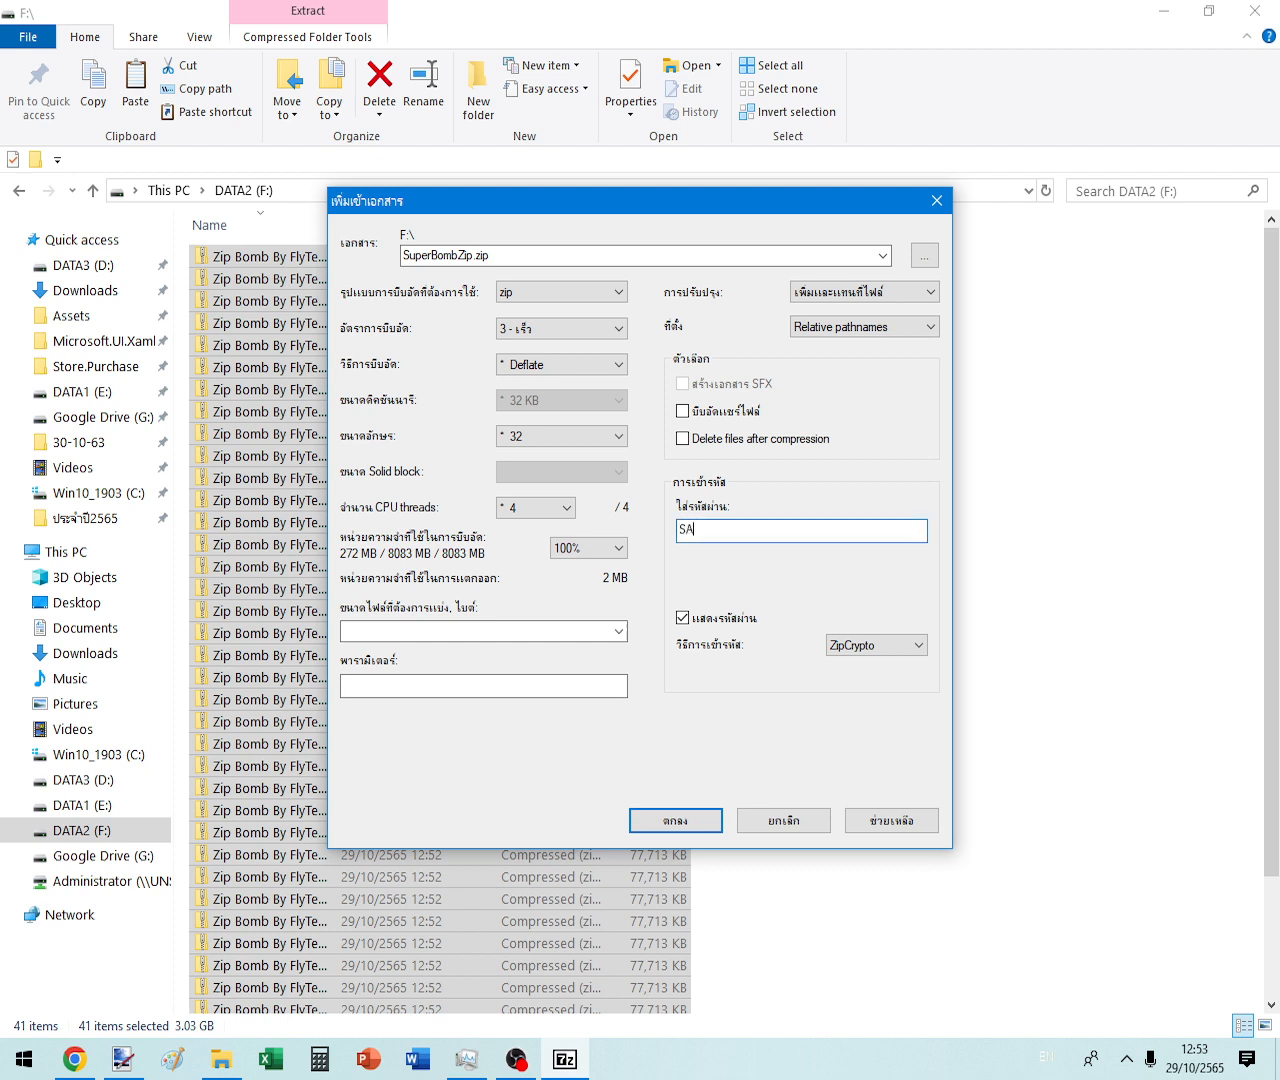
key("Return")
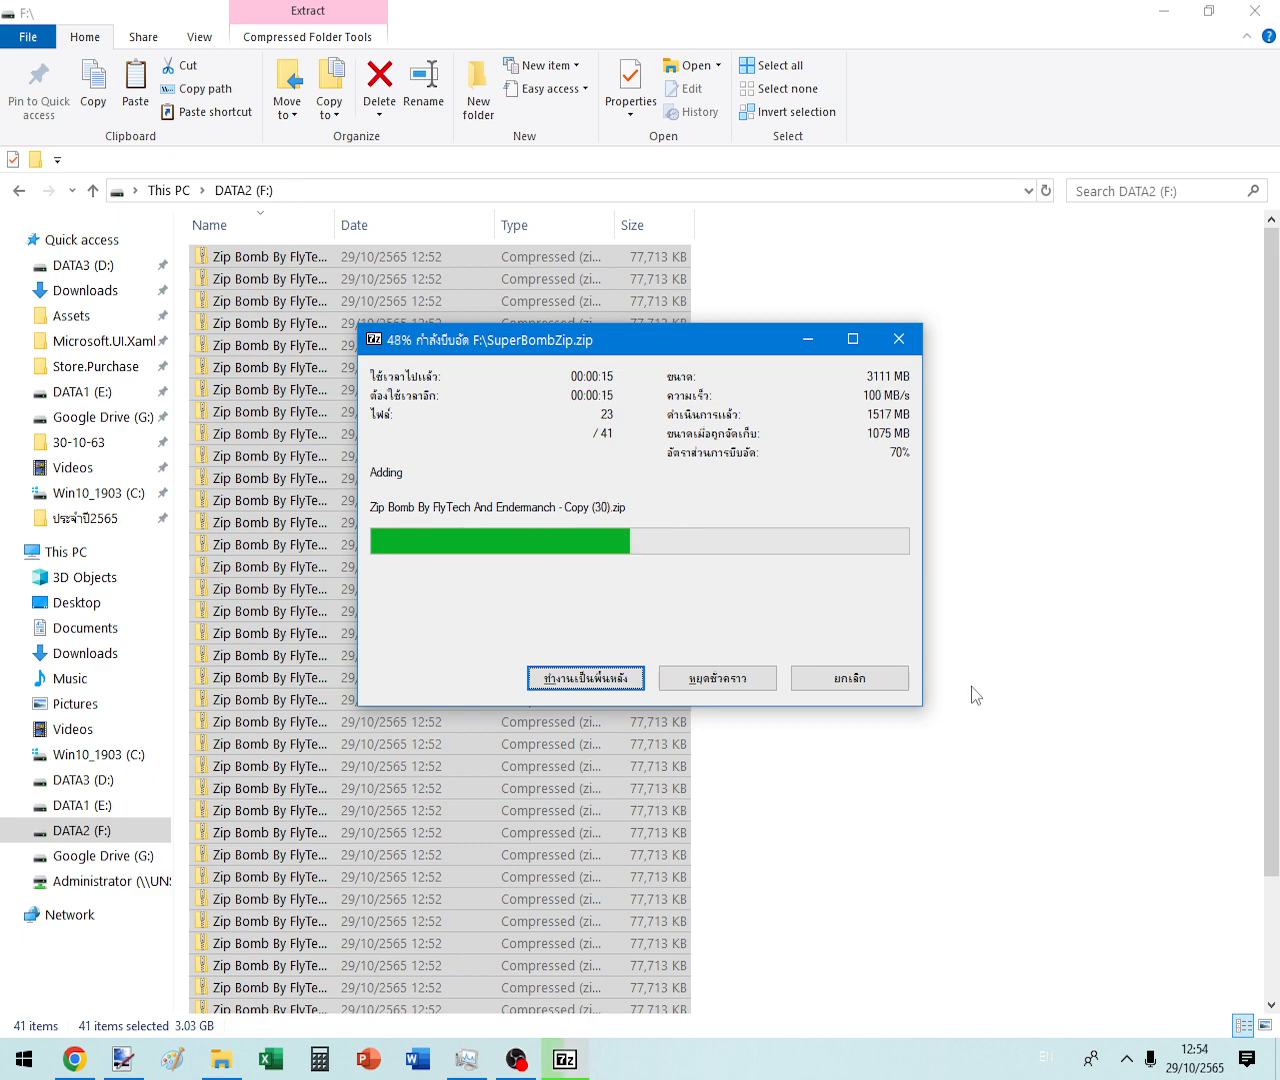
left_click(971, 686)
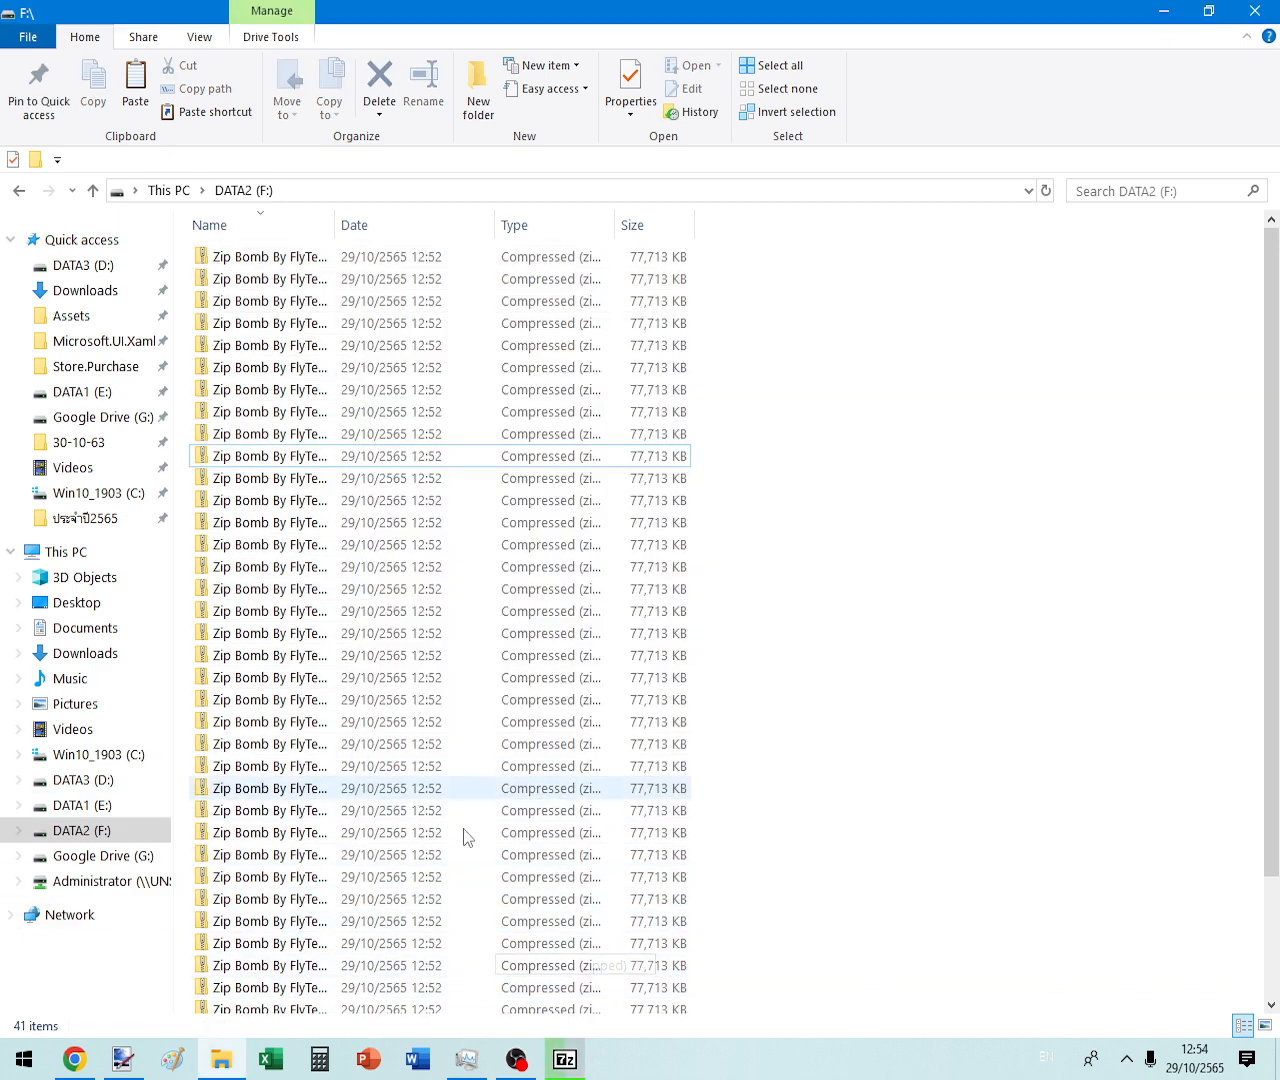
- Refresh the DATA2 (F:) listing and delete all 41 Zip Bomb files, keeping SuperBombZip.zip
left_click_drag(1020, 706, 1019, 560)
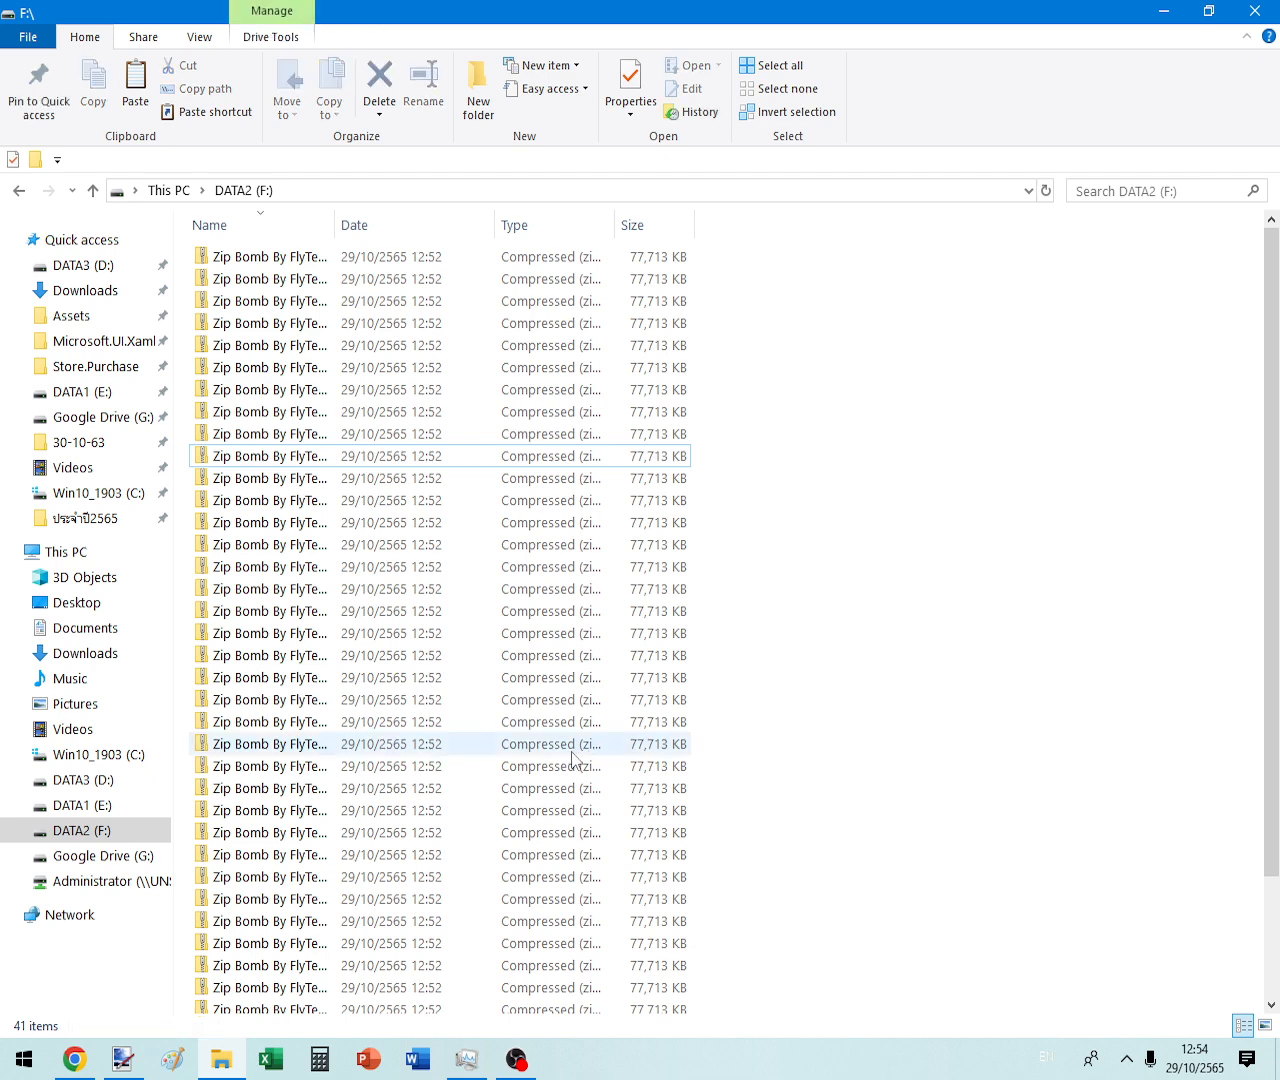
scroll(605, 724, "down", 2)
right_click(839, 725)
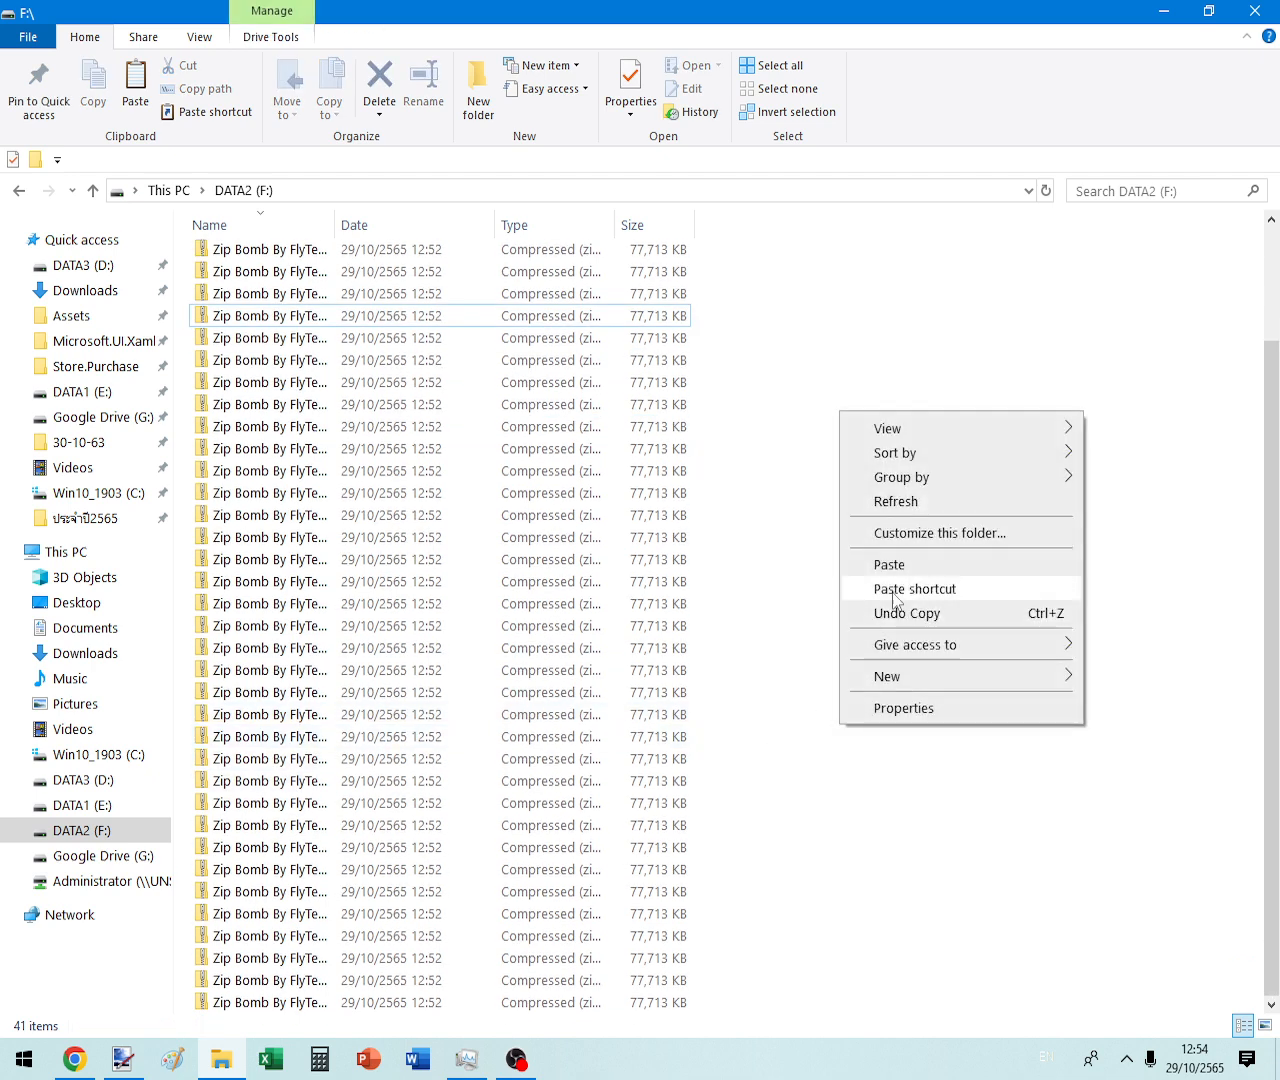
left_click(919, 494)
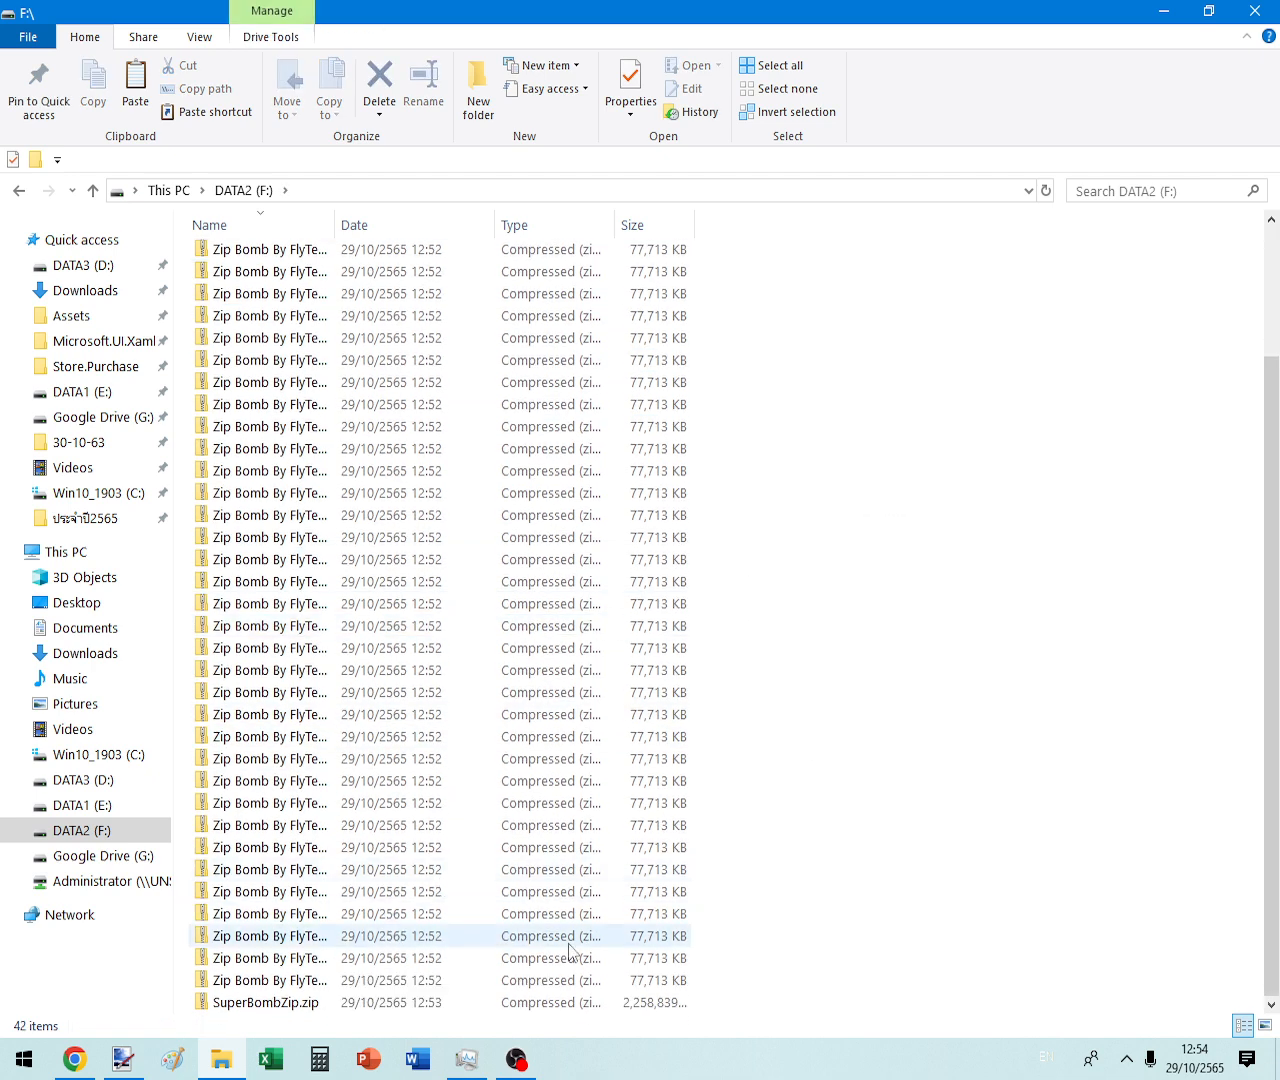
key("ctrl+a")
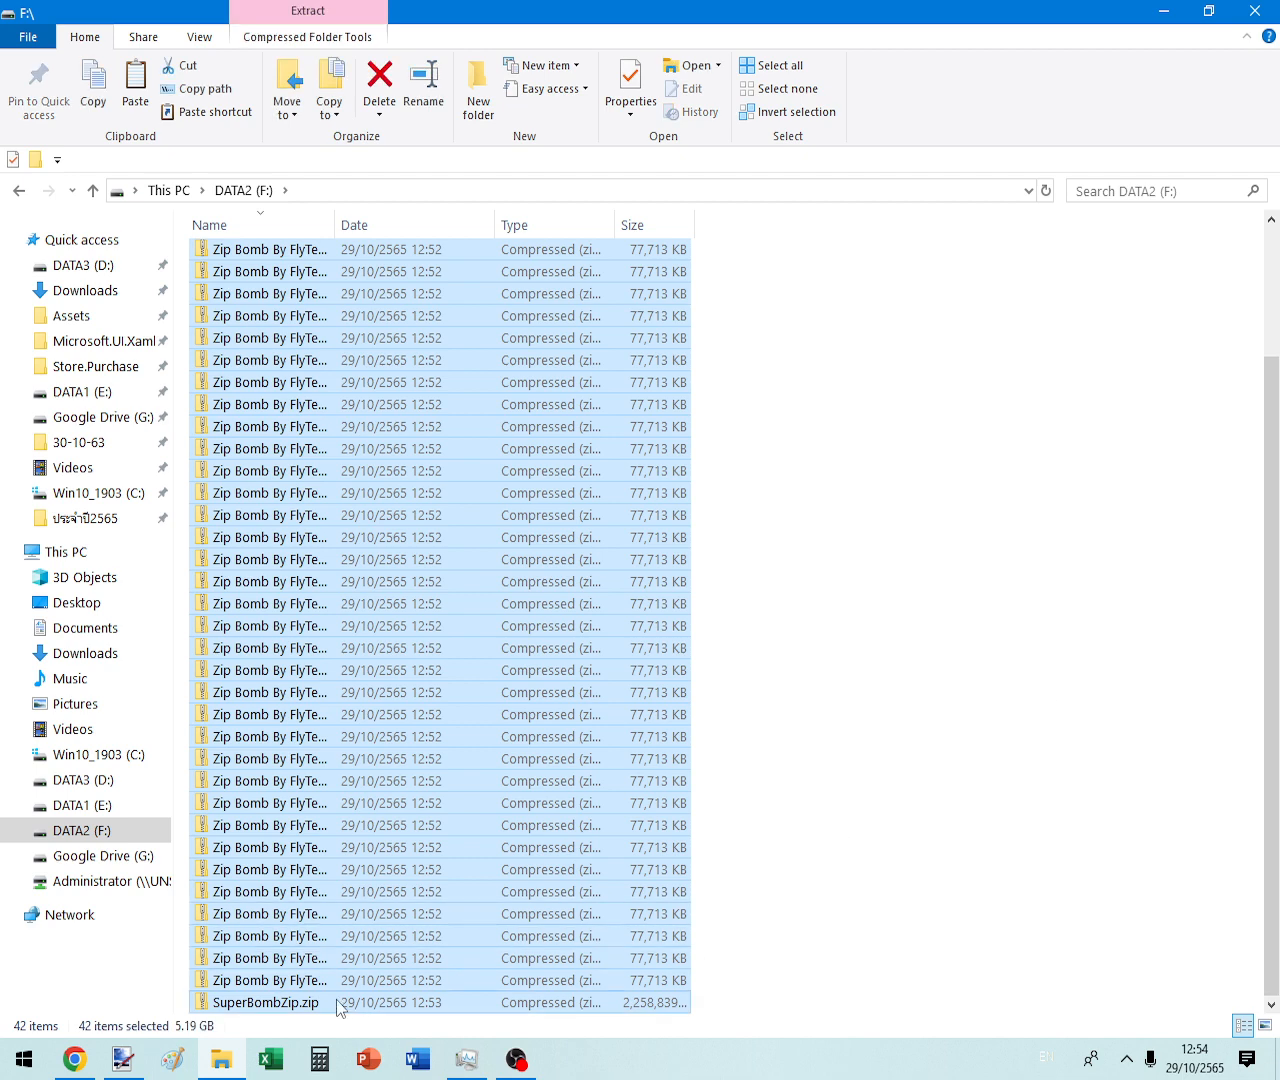
left_click(308, 1002, "ctrl")
key("Delete")
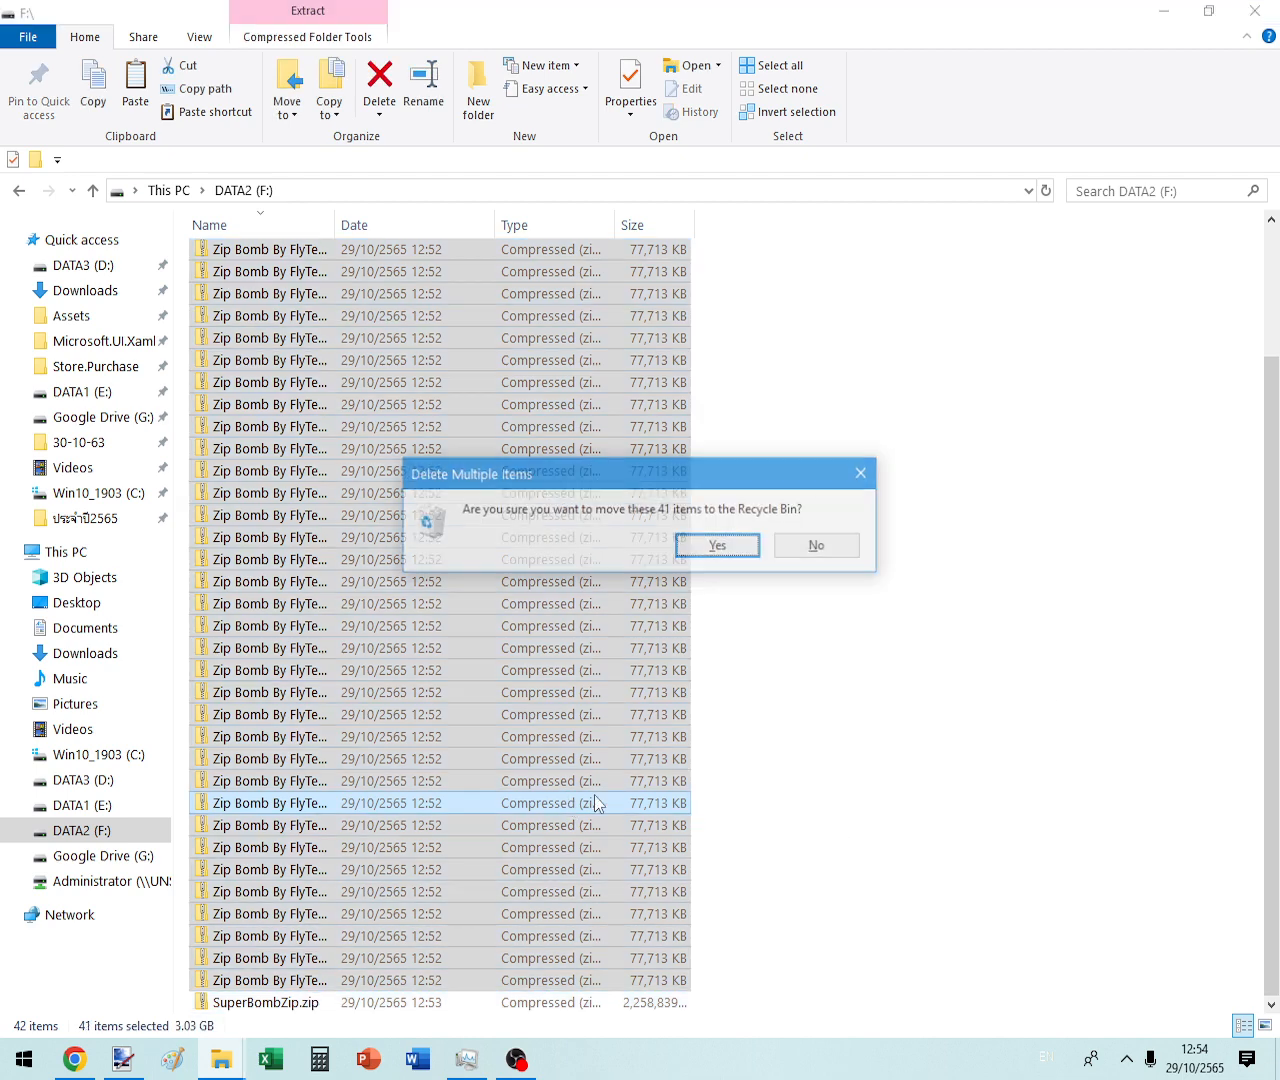
key("Return")
- Empty the Recycle Bin from the desktop
left_click(1163, 10)
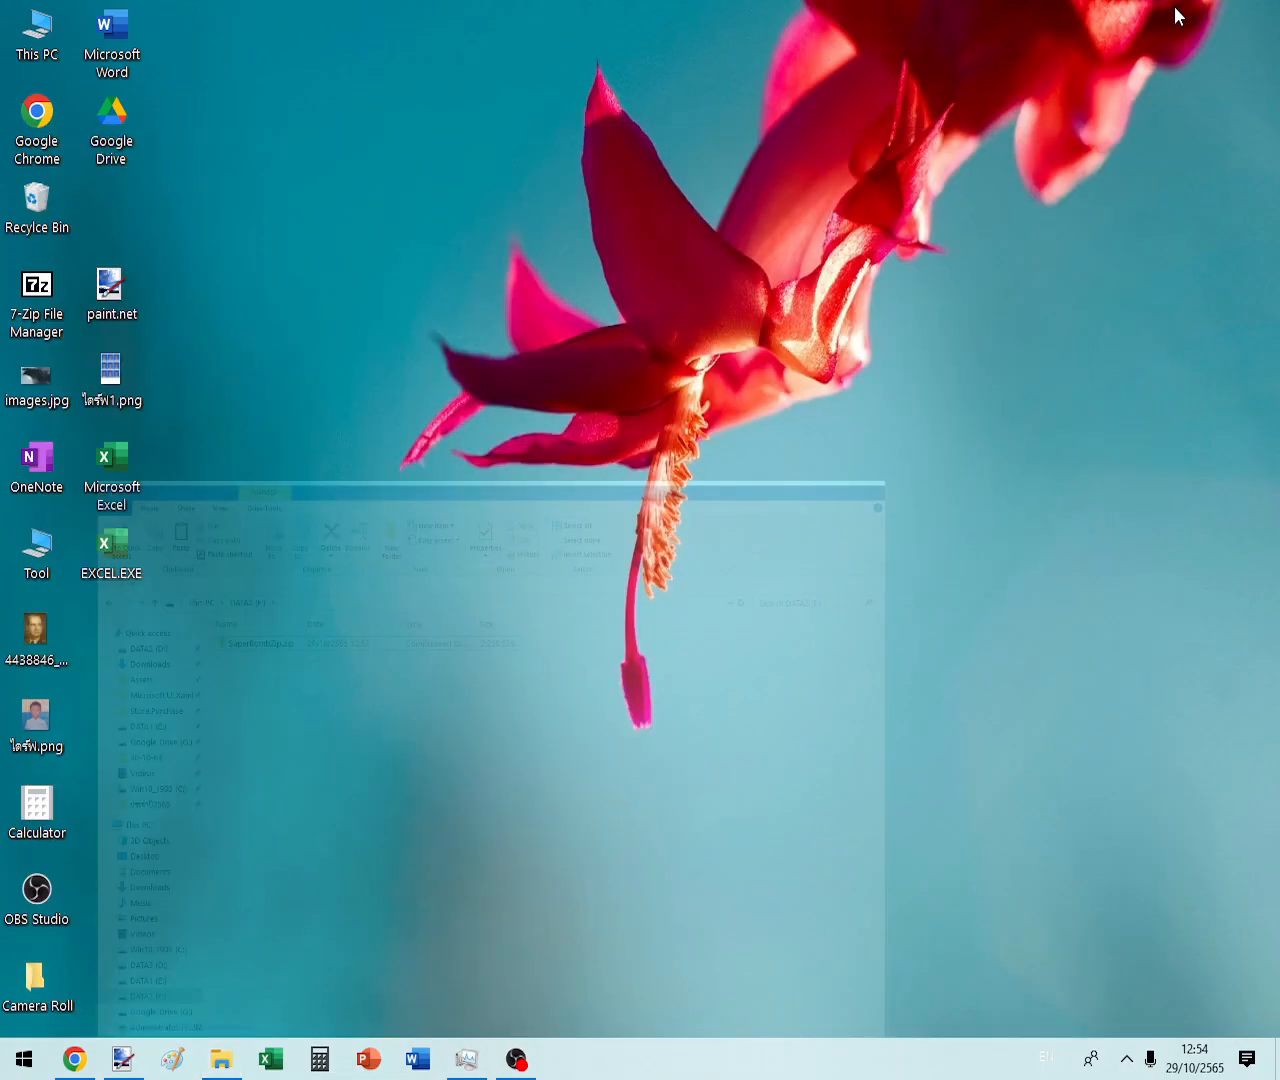
right_click(36, 214)
left_click(60, 256)
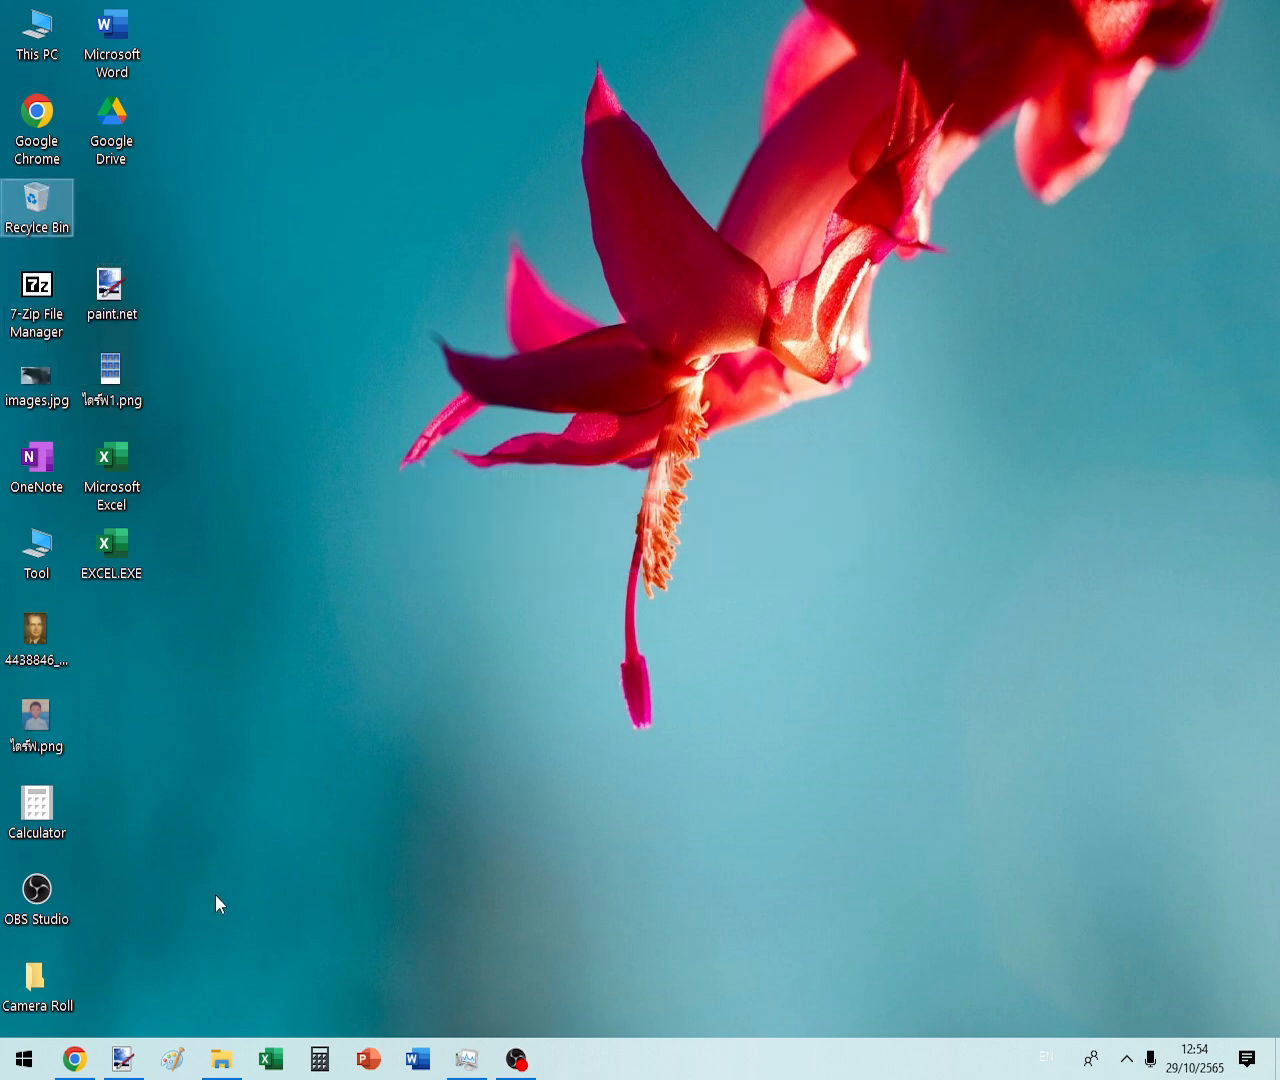
- Check SuperBombZip.zip's properties (2.15 GB), then reopen DATA2 (F:) from This PC and select it
left_click(222, 1058)
right_click(258, 252)
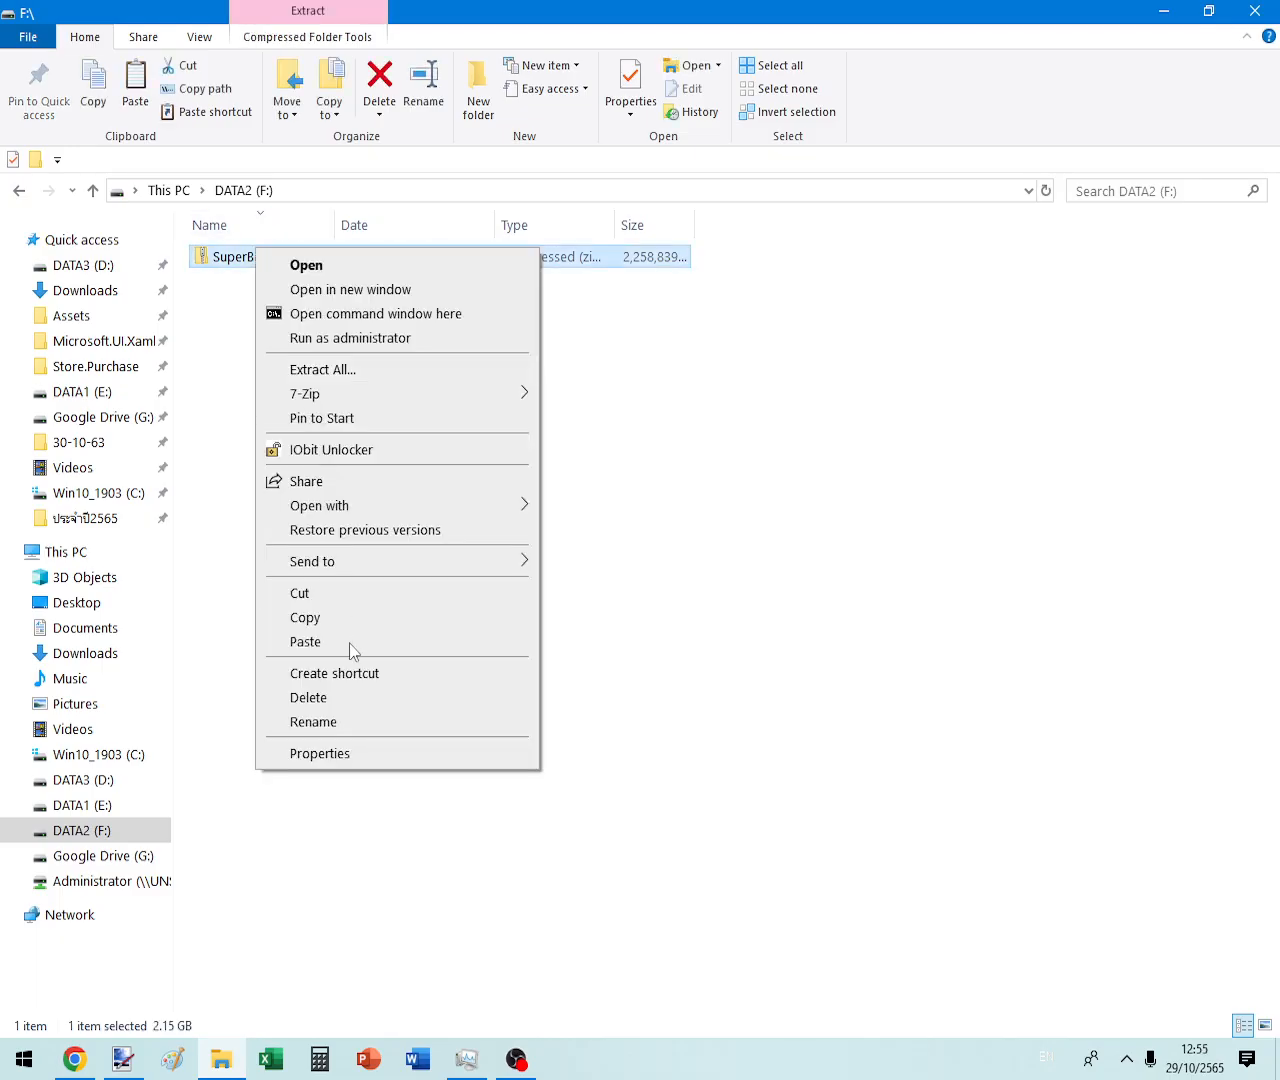
left_click(319, 753)
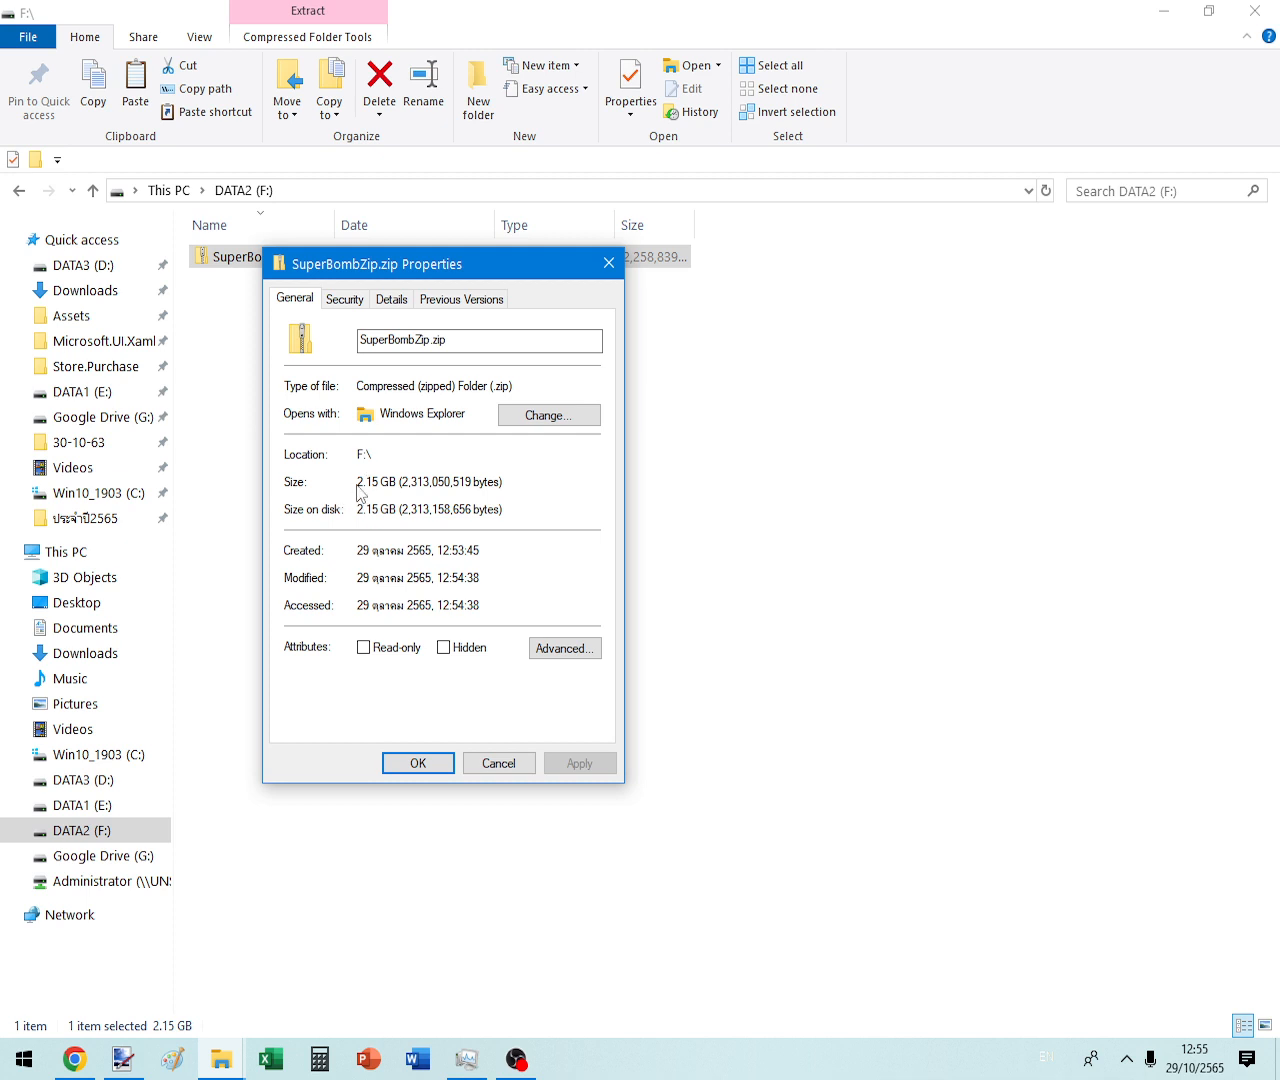
left_click(498, 763)
left_click(101, 549)
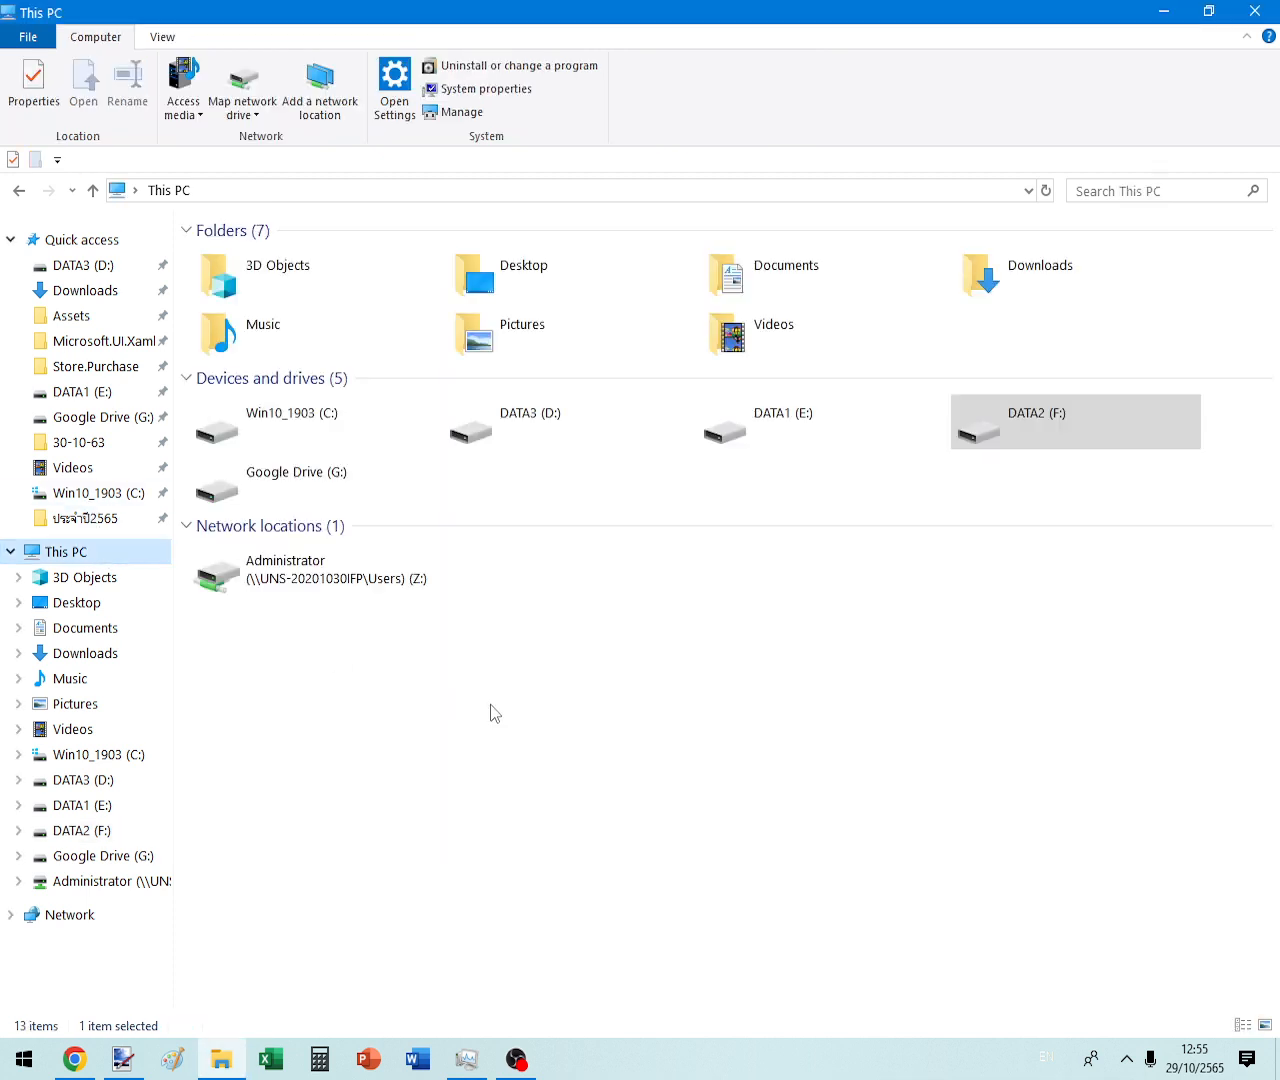
double_click(1010, 450)
left_click(240, 260)
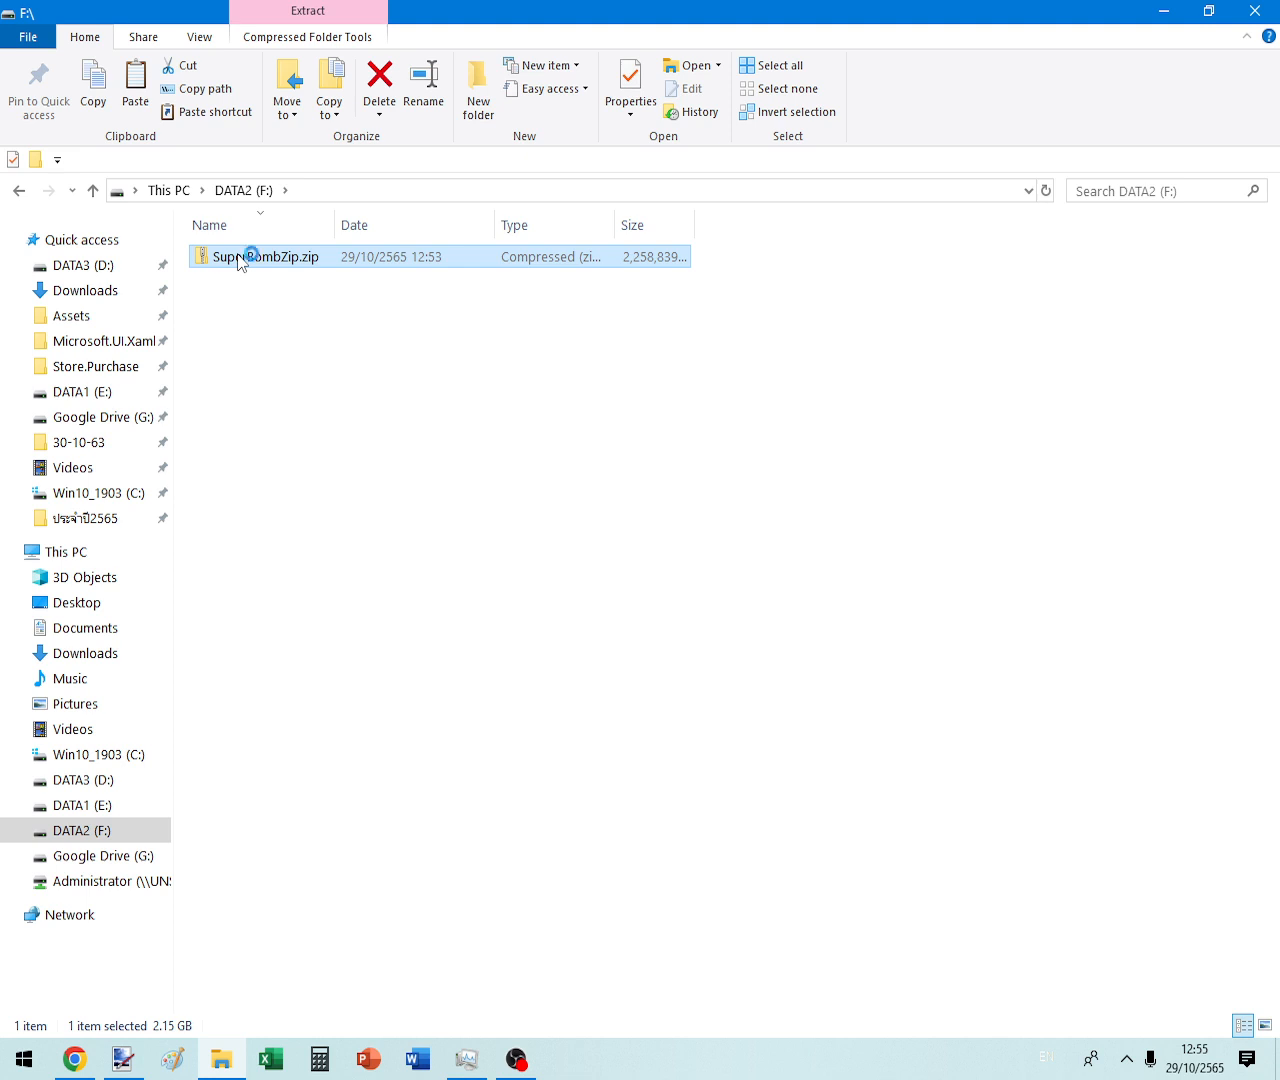
- Open an inner Zip Bomb archive in SuperBombZip.zip with the archive password, then go back to DATA2 (F:)
left_click(291, 301)
double_click(296, 322)
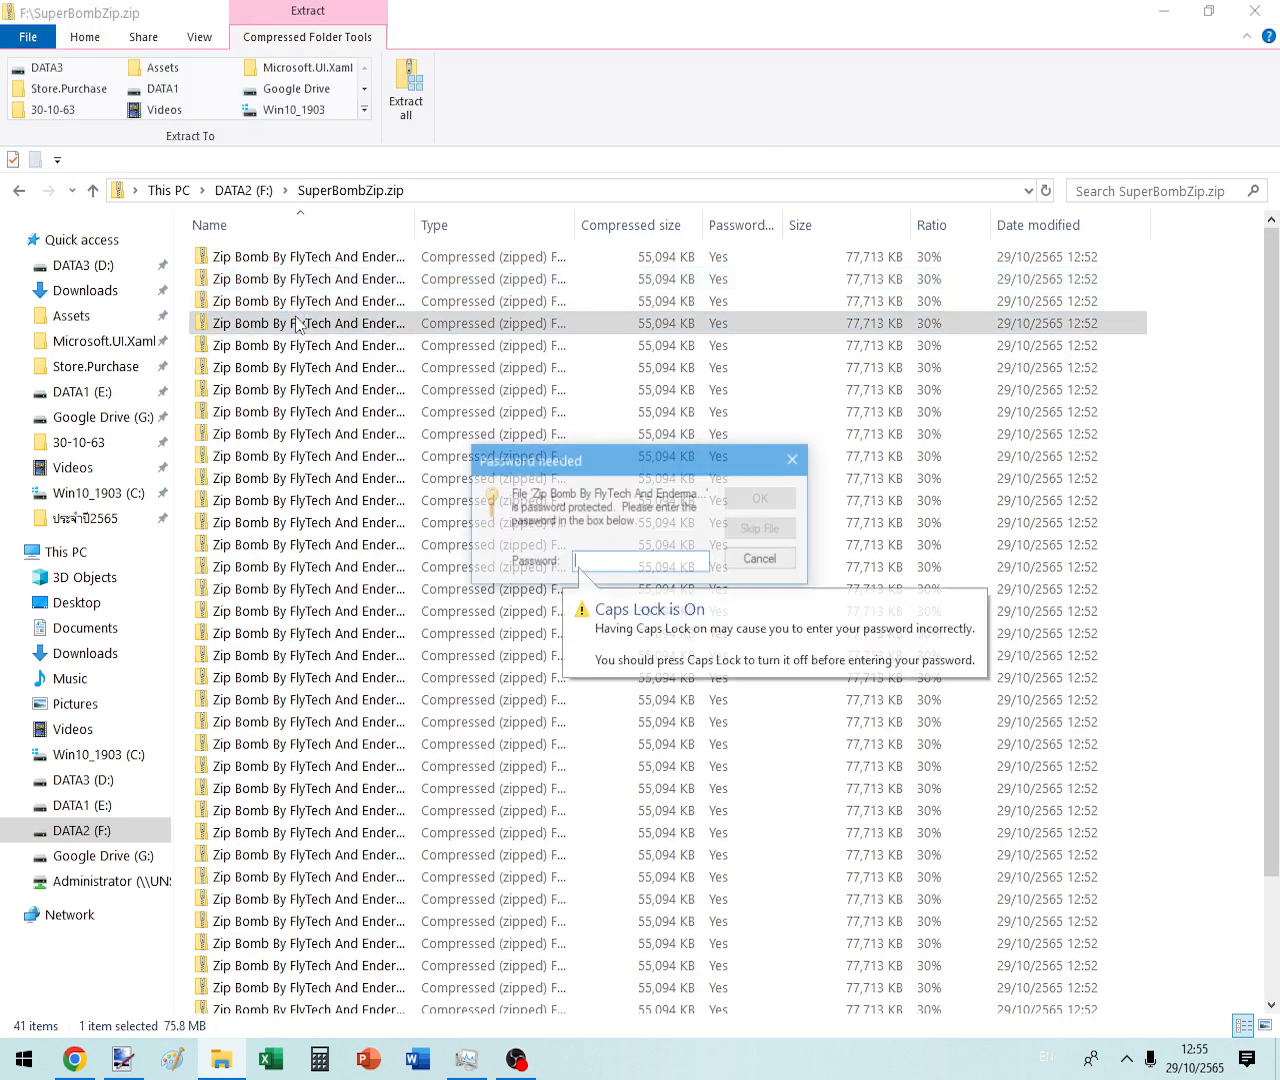
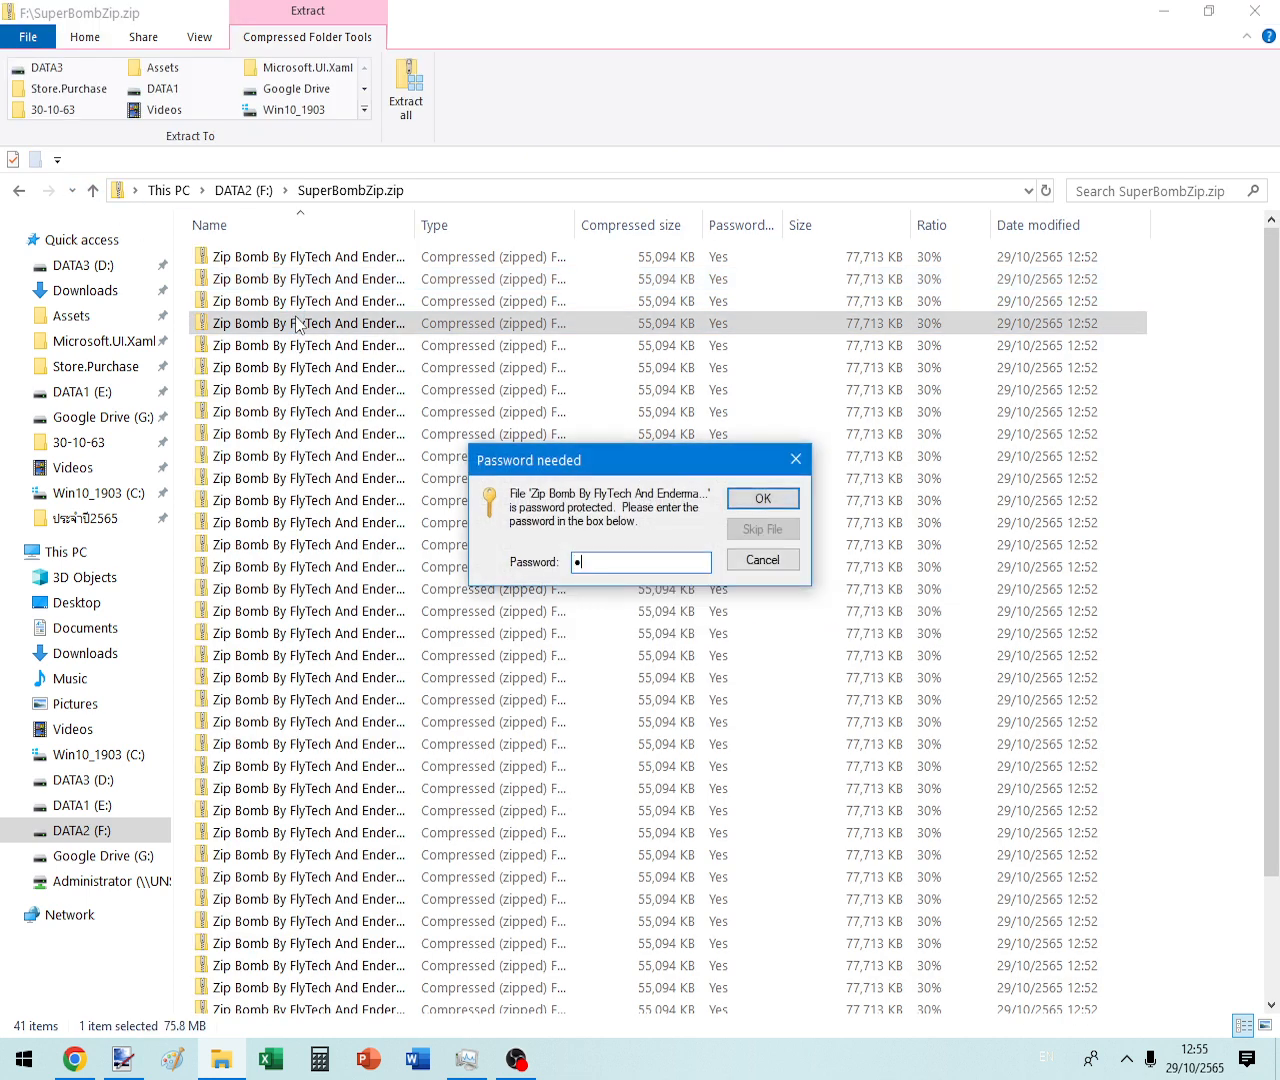
key("Return")
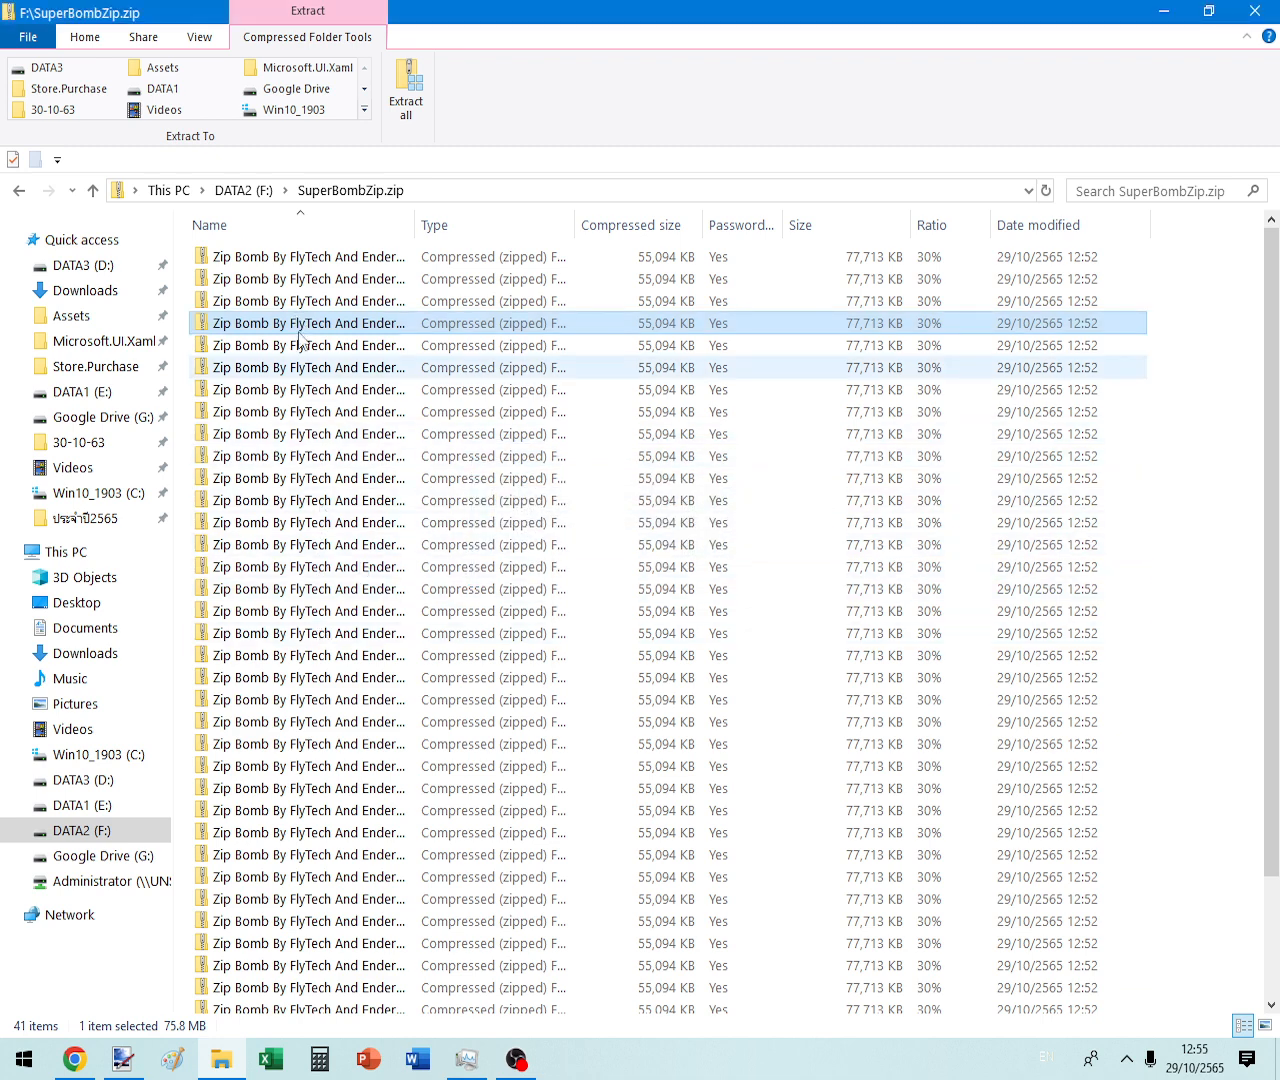
left_click(19, 191)
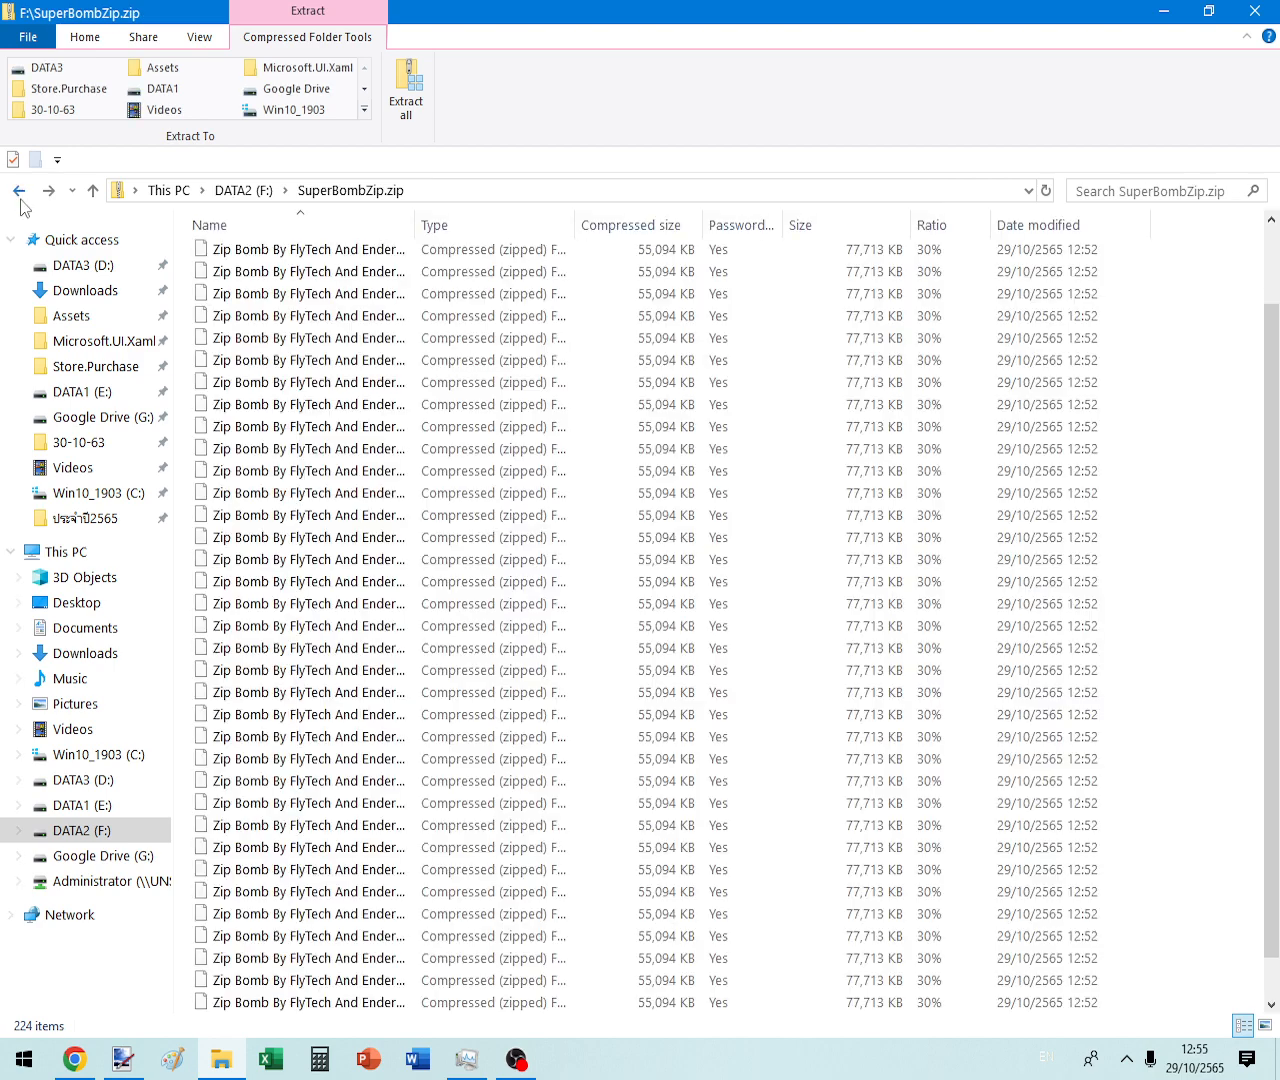
left_click(19, 191)
right_click(230, 259)
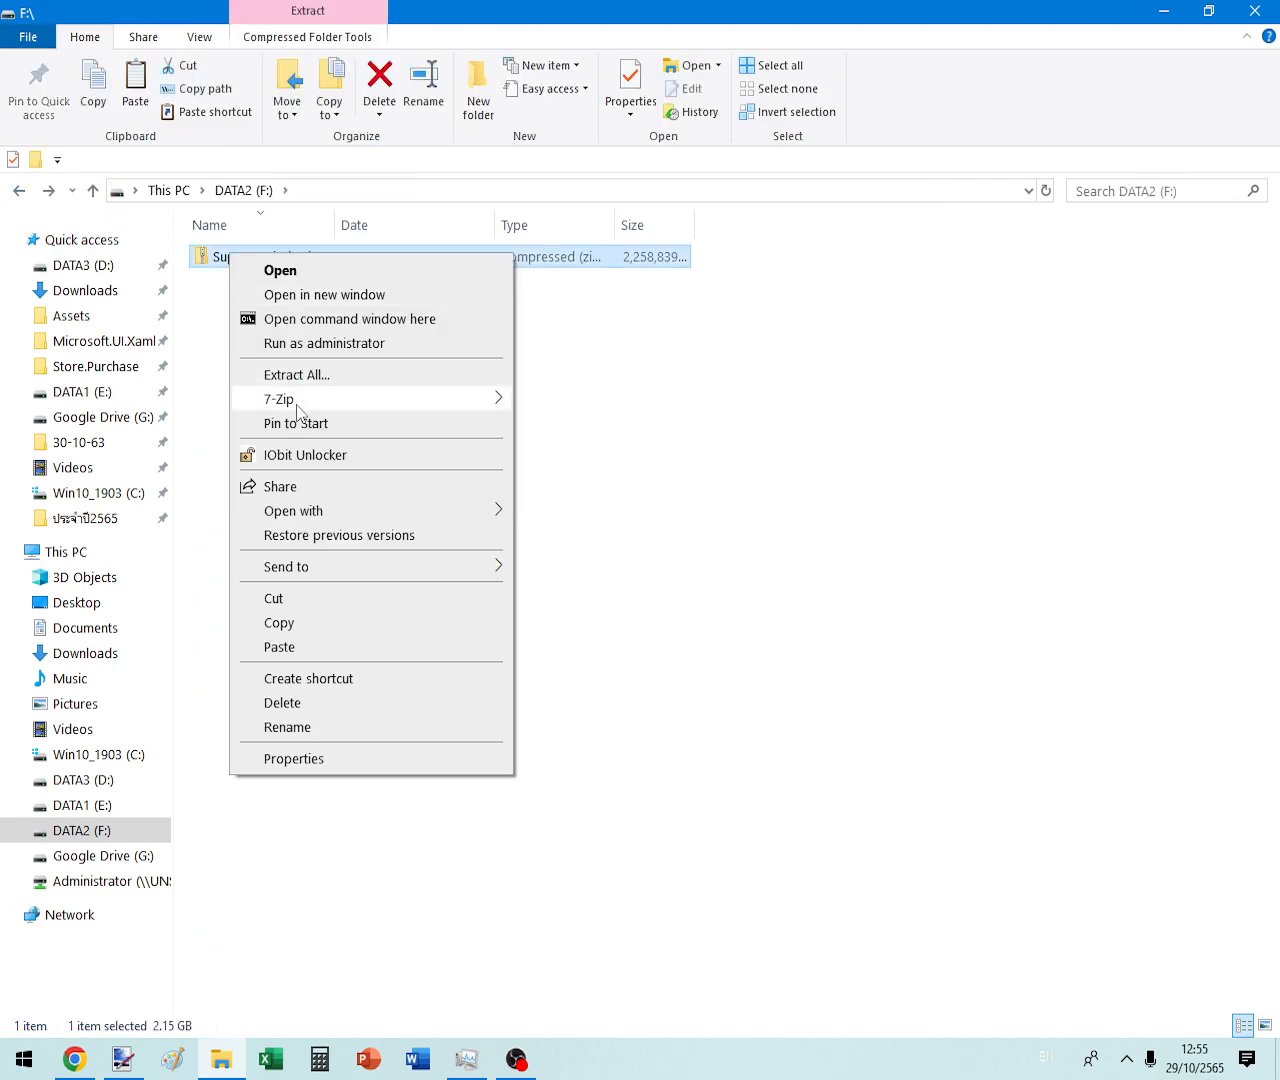
- Open SuperBombZip.zip in 7-Zip File Manager and unlock an inner Zip Bomb archive with its password
mouse_move(342, 400)
left_click(600, 407)
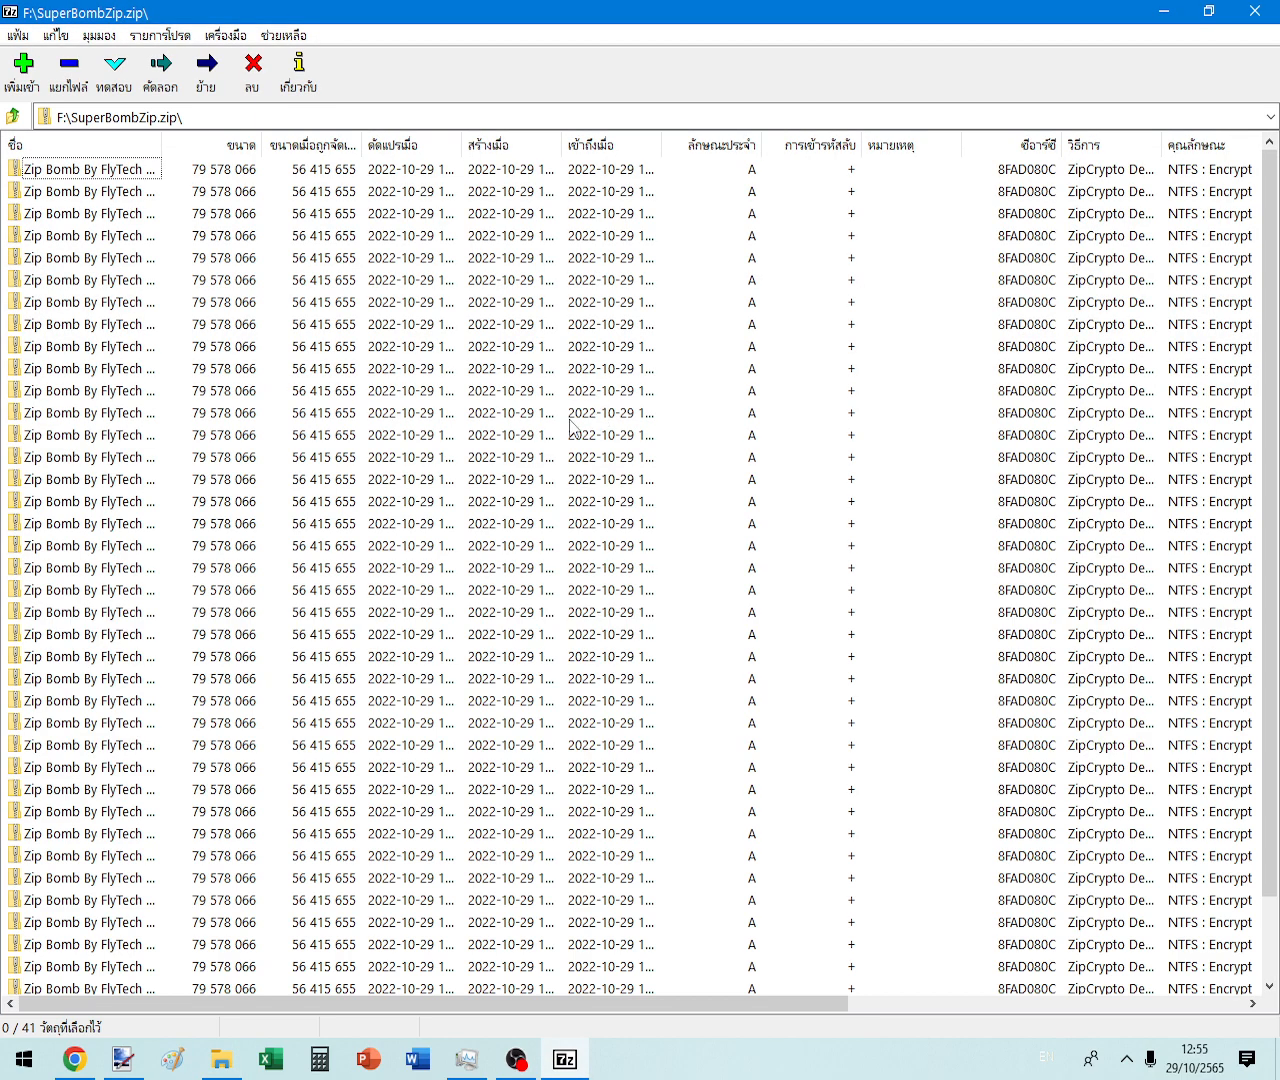
double_click(122, 346)
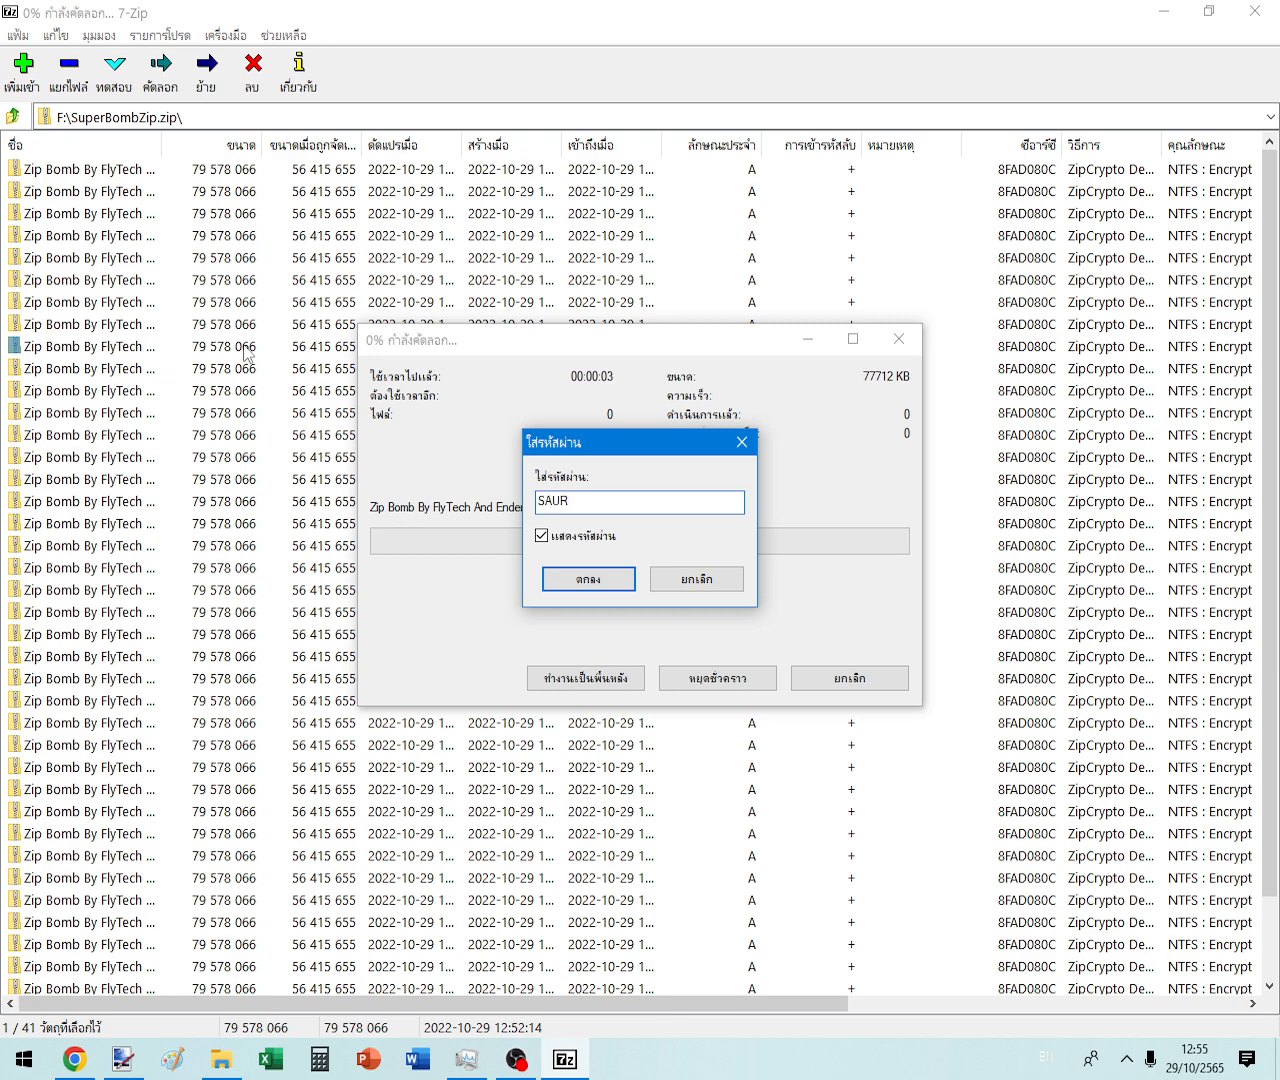
key("Return")
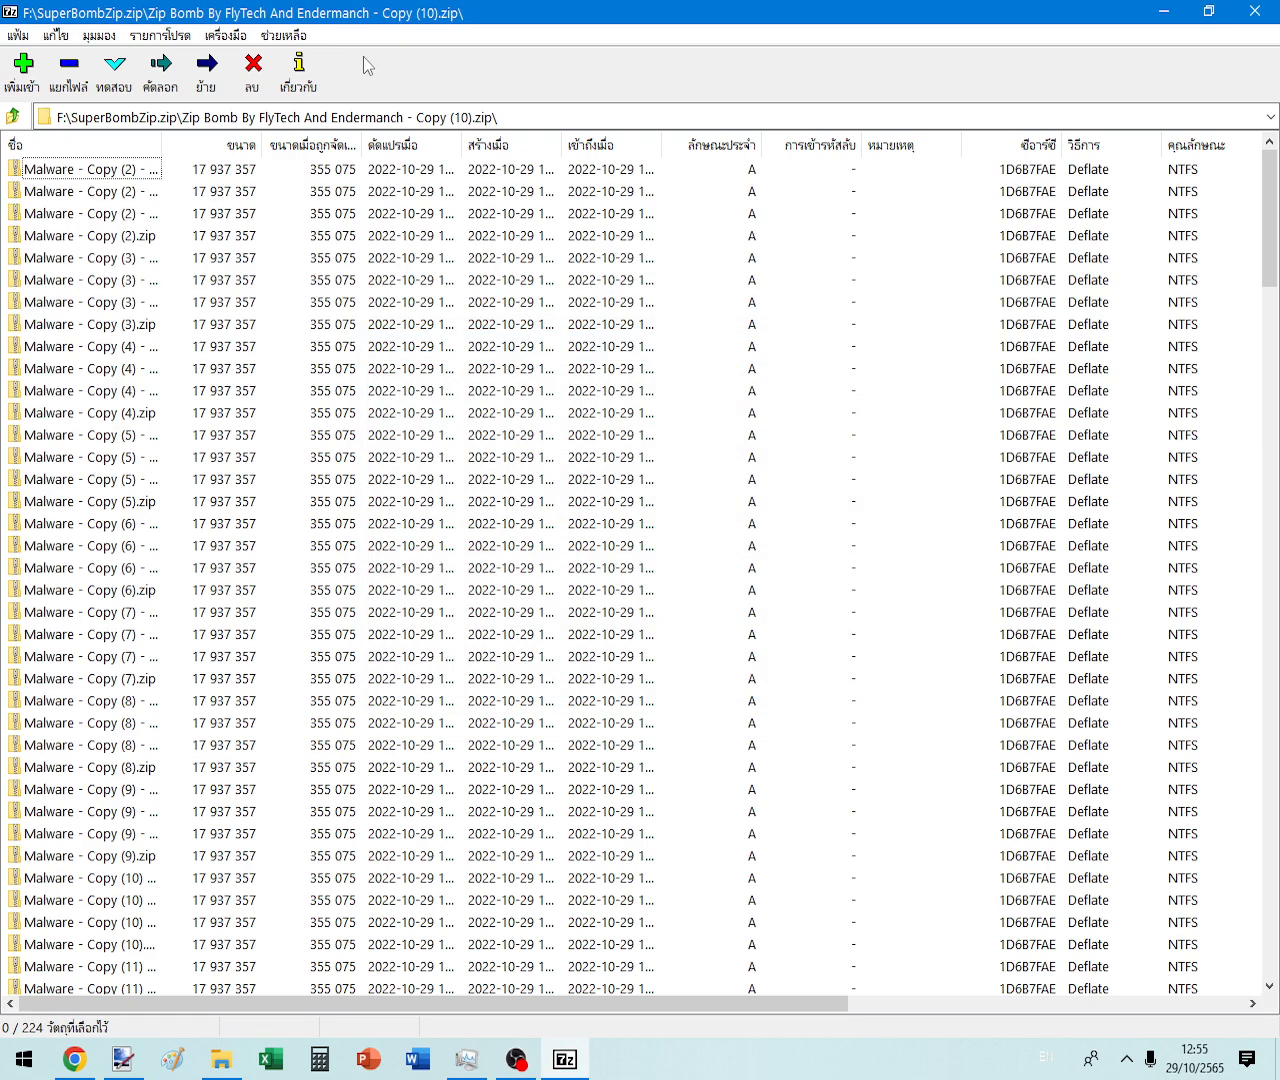
- Open a nested Malware archive, view one aaaa text file, then go up to drive F:
double_click(34, 367)
double_click(155, 656)
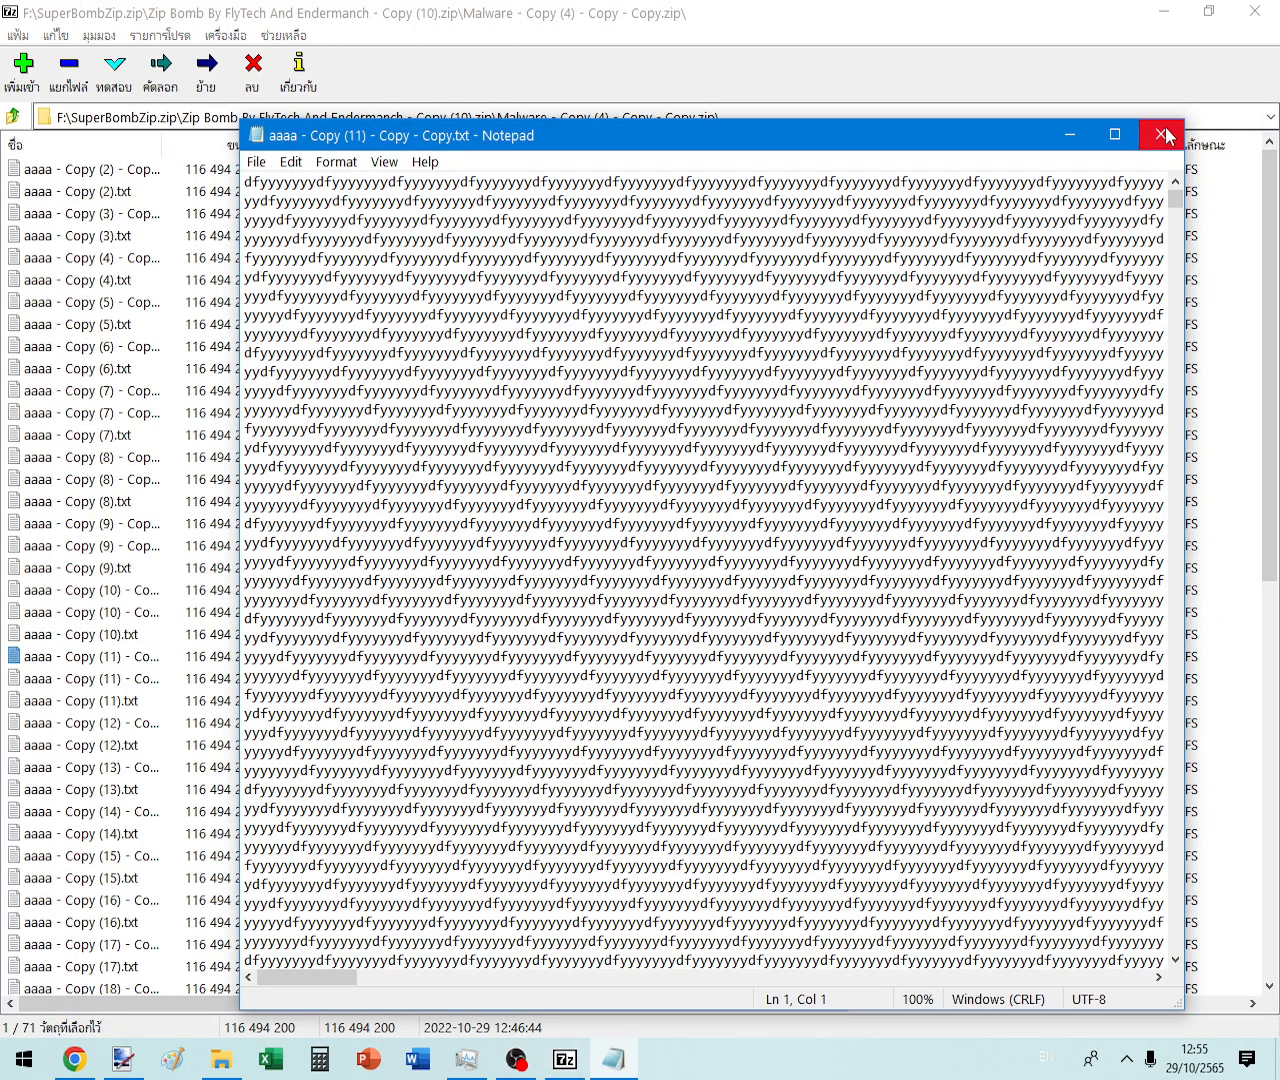
left_click(1161, 134)
left_click(10, 117)
left_click(10, 117)
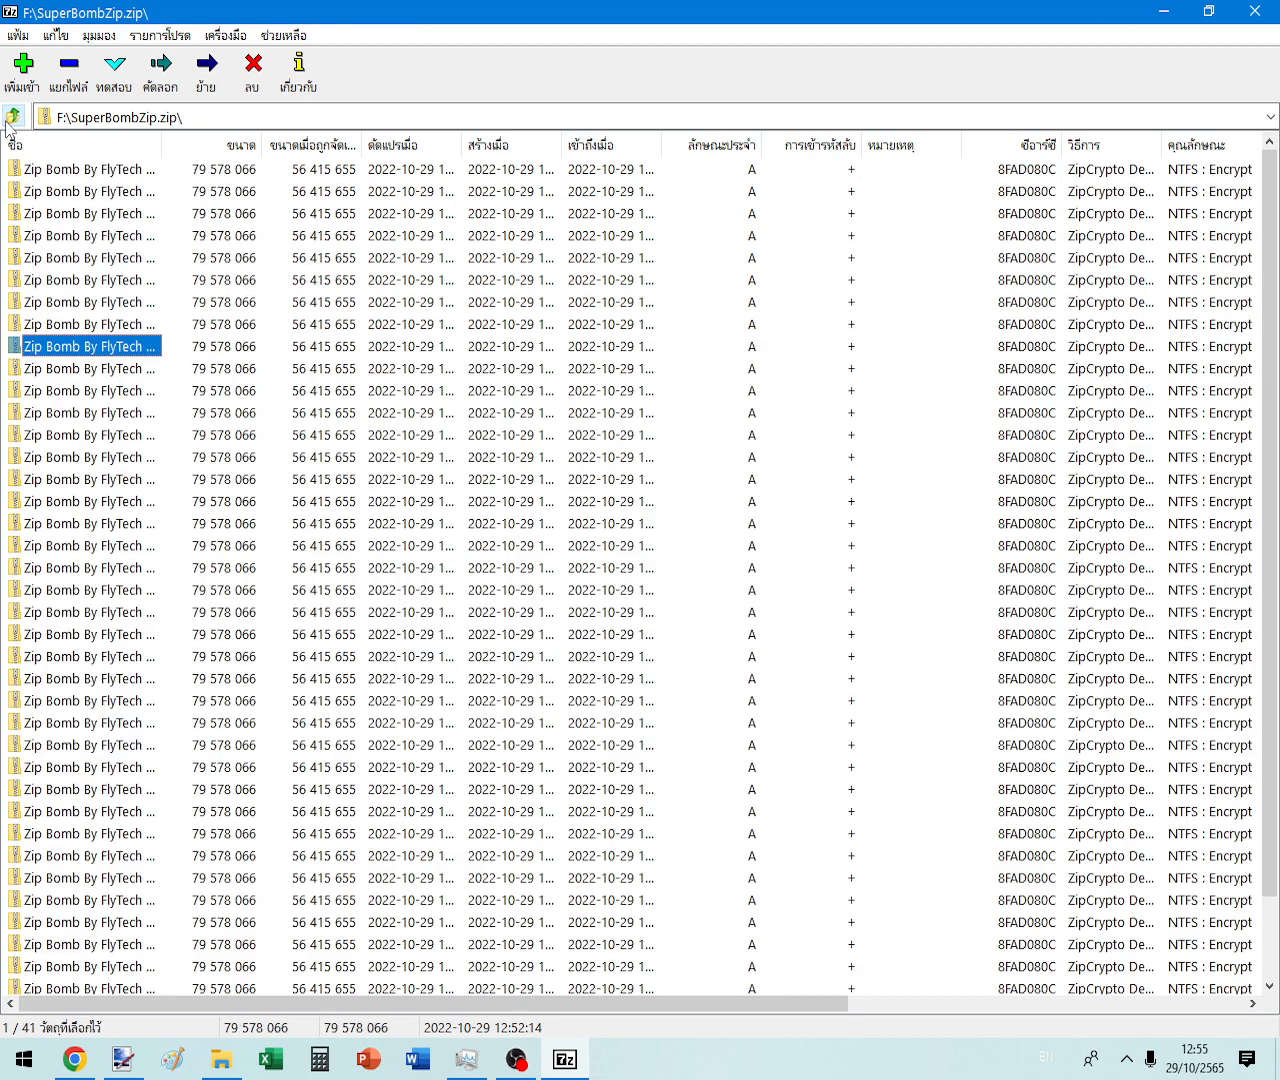
left_click(10, 117)
- Reopen SuperBombZip.zip and unlock another inner Zip Bomb archive, scrolling its Malware copies
double_click(86, 211)
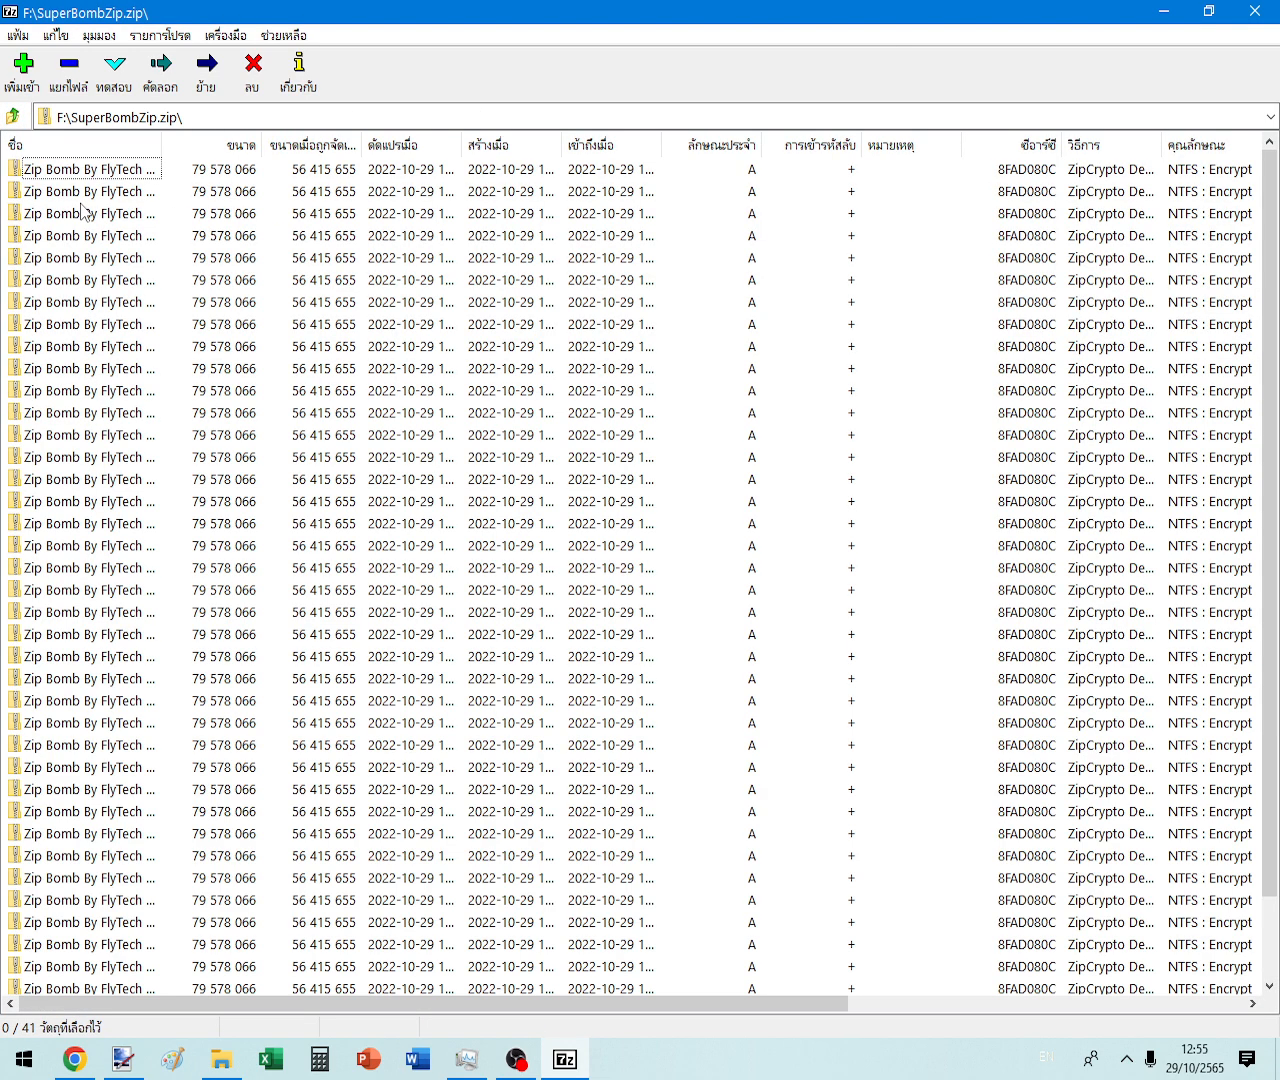
left_click(76, 332)
double_click(76, 334)
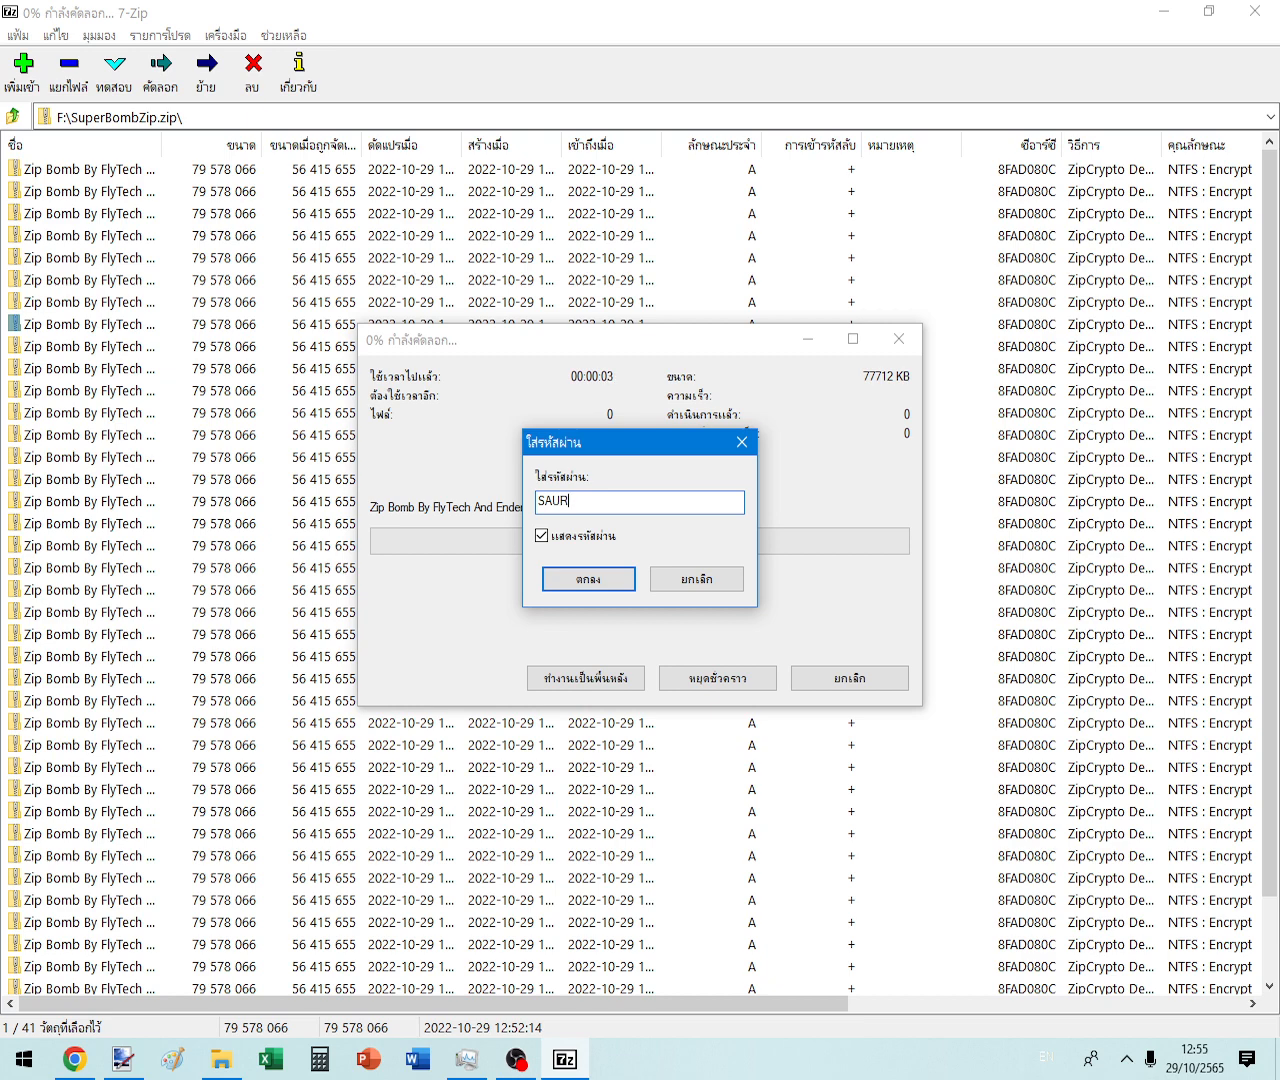
key("Return")
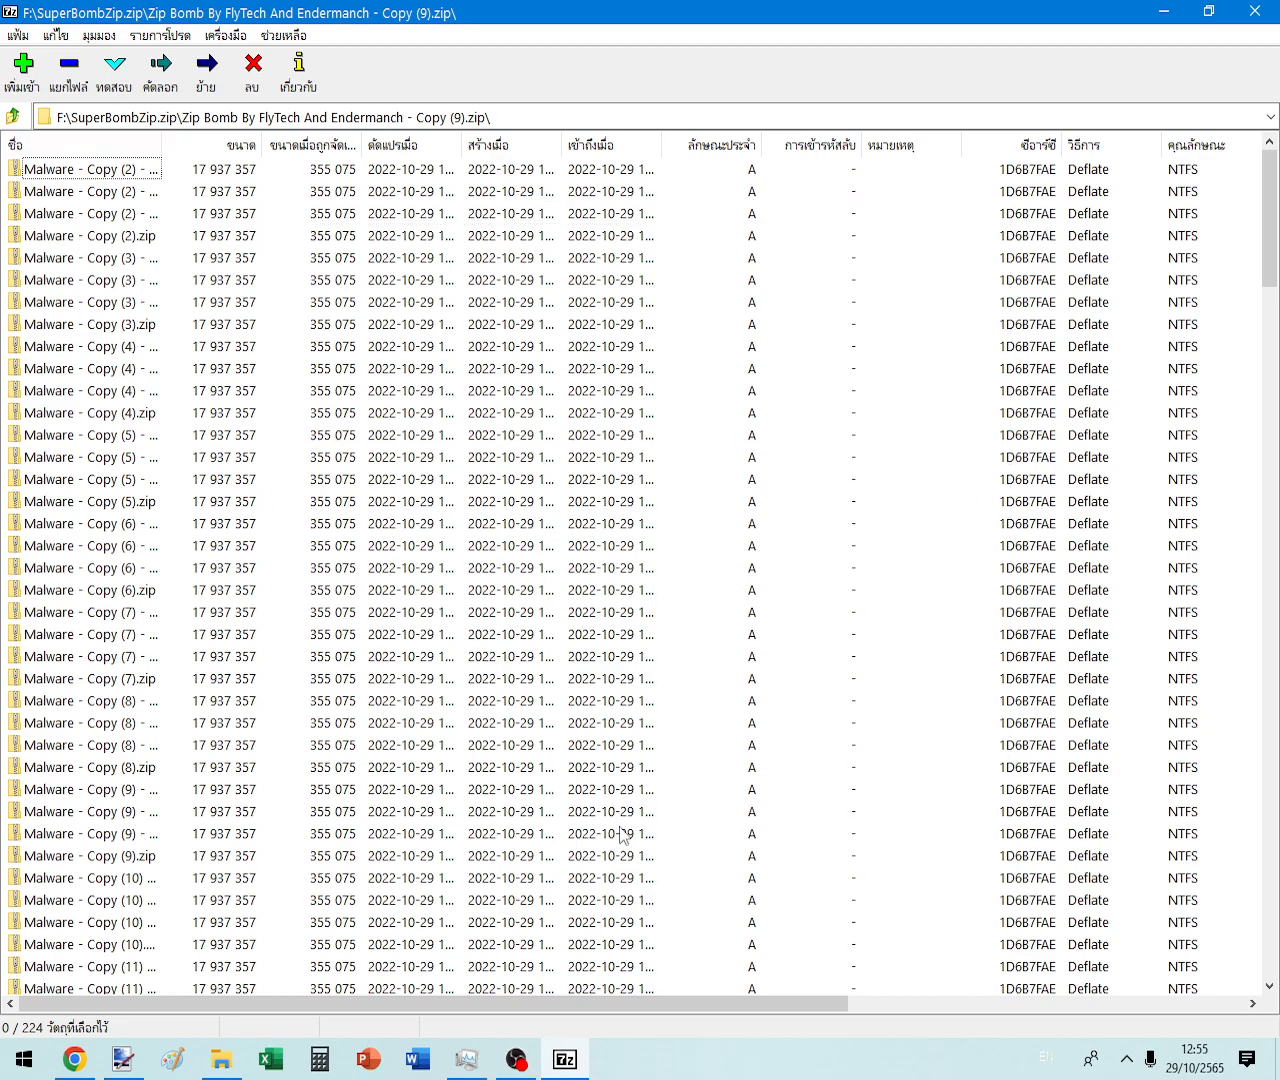
scroll(237, 765, "down", 16)
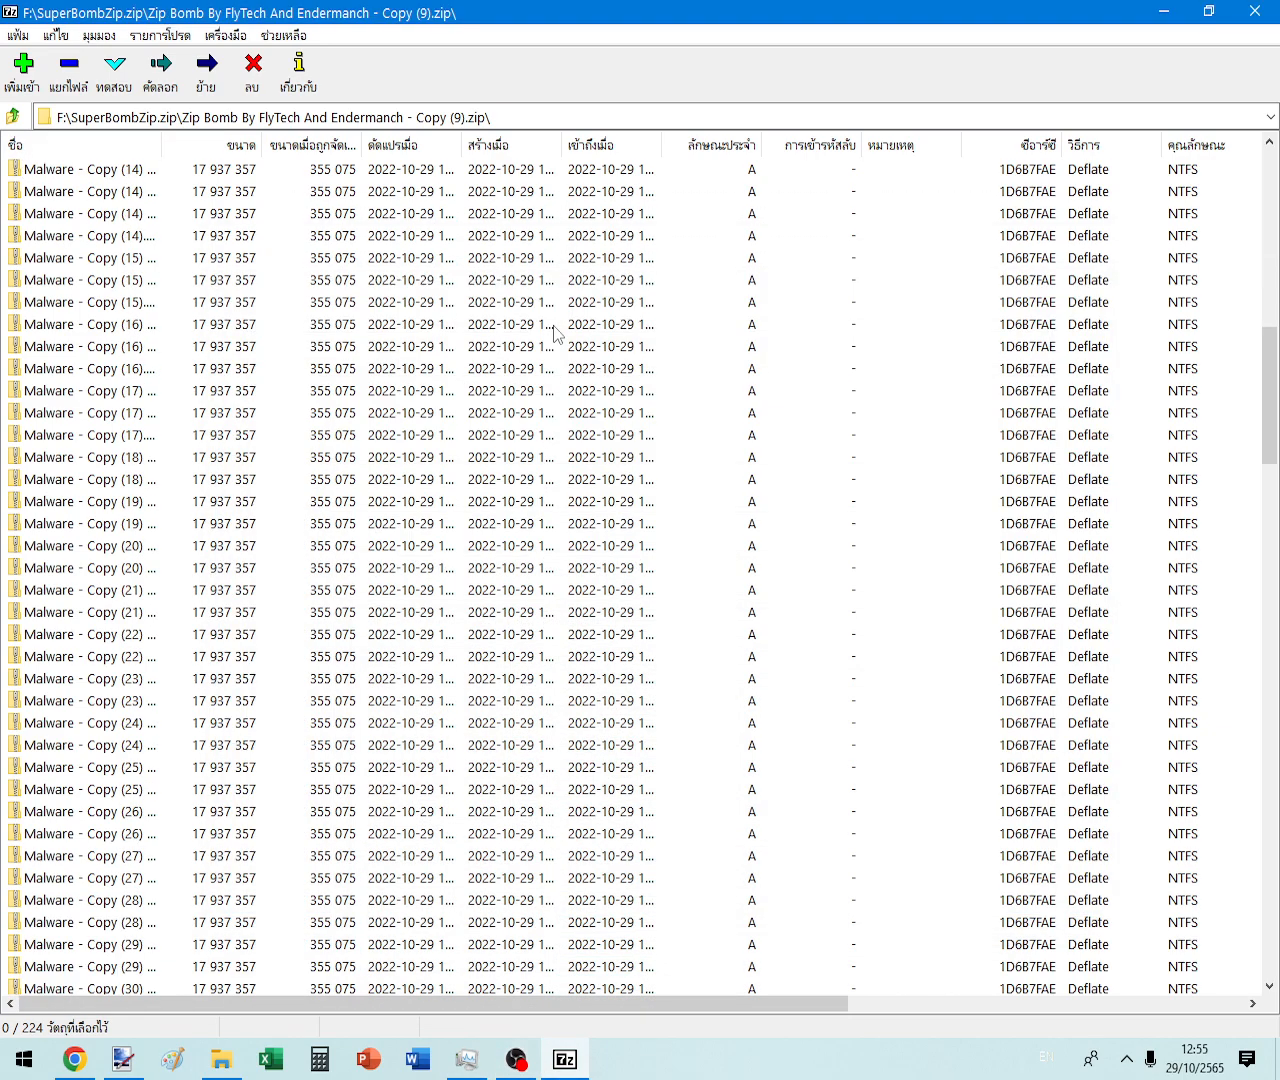
scroll(555, 333, "down", 20)
- Inspect the properties of Malware - Copy - Copy (13).zip, then return to the F: root
right_click(52, 745)
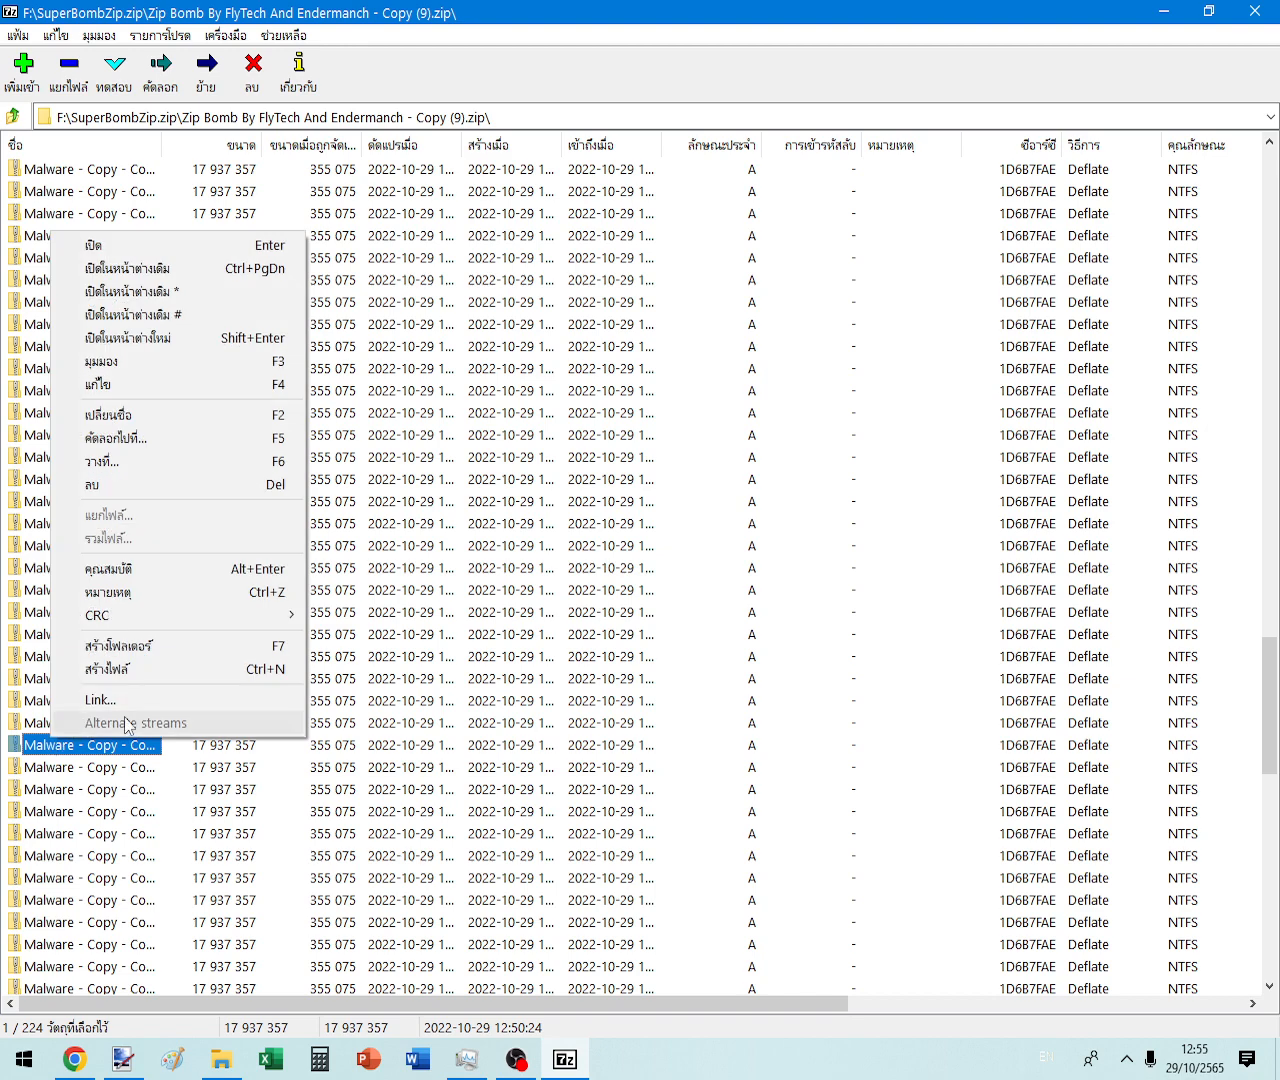
left_click(149, 569)
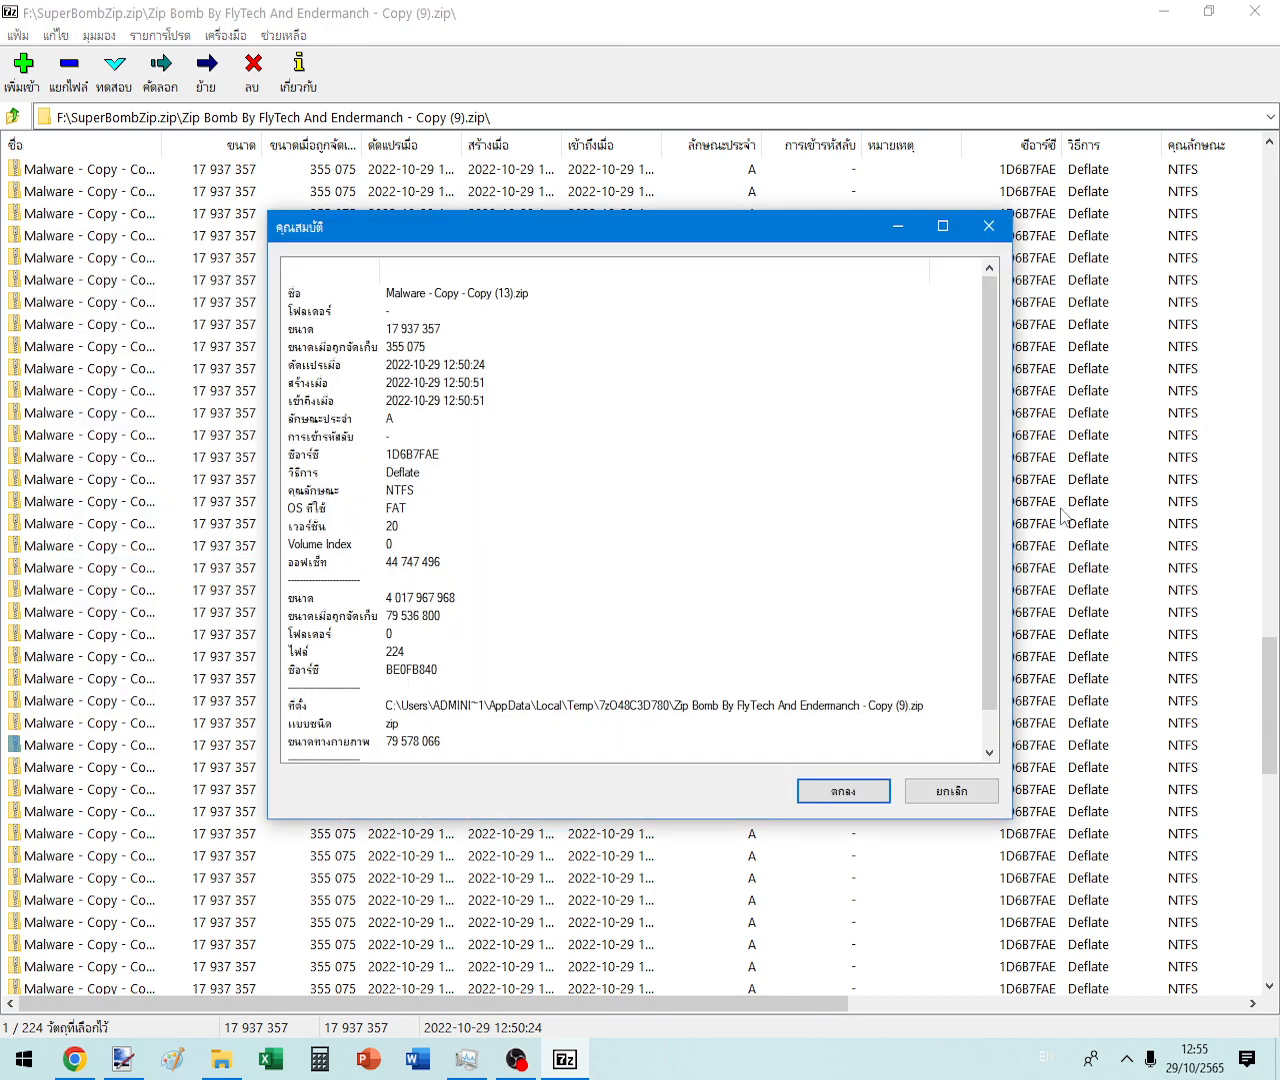
left_click(936, 790)
left_click(14, 117)
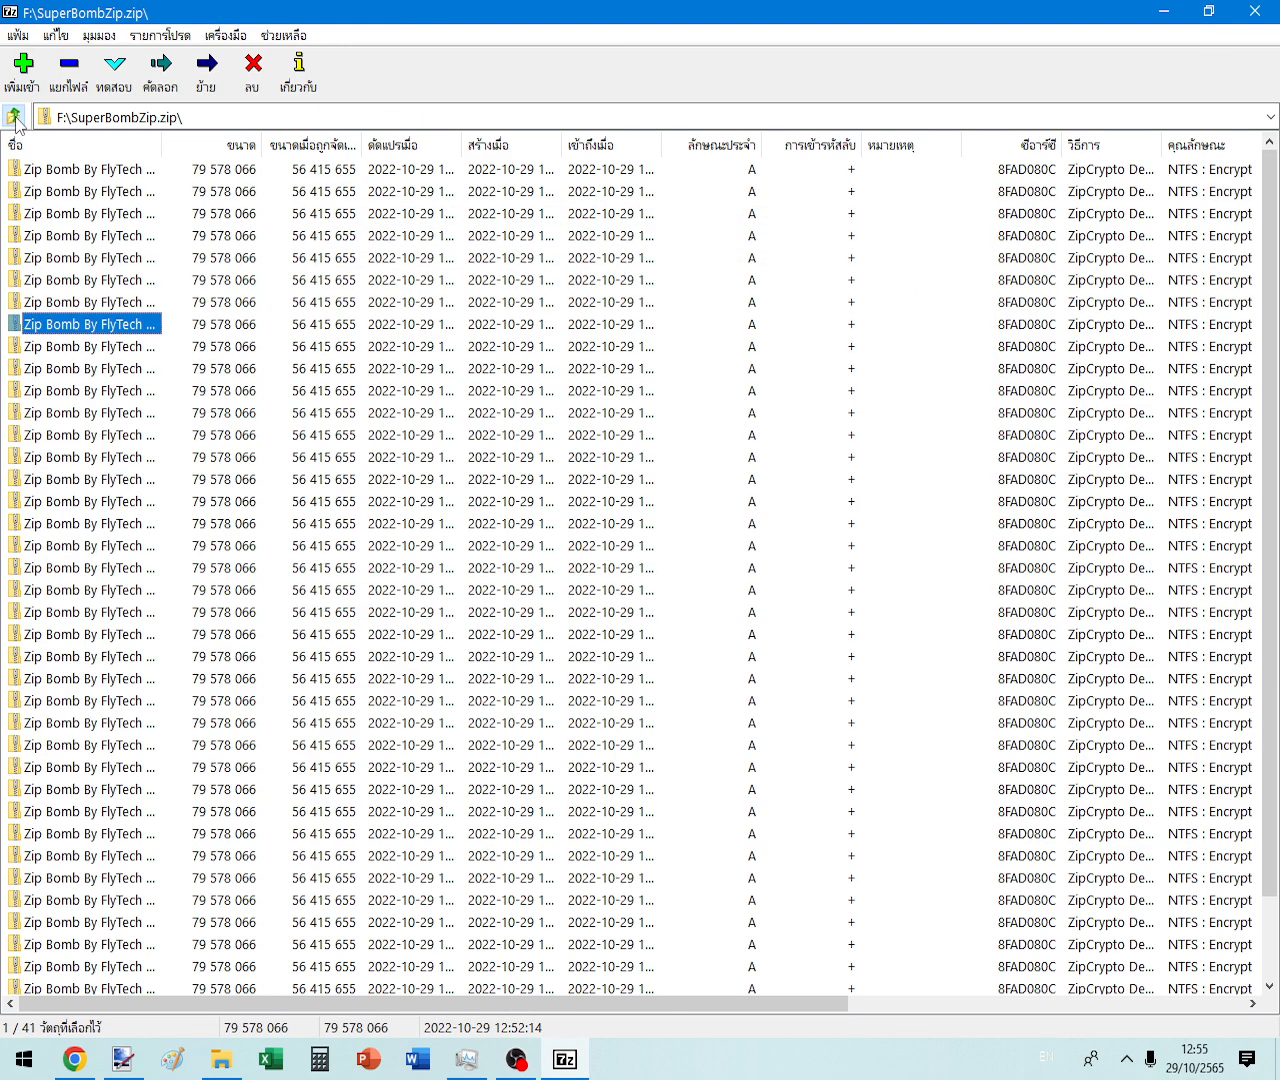
left_click(14, 117)
- Review SuperBombZip.zip's properties across the Security, Details and Previous Versions tabs
right_click(93, 214)
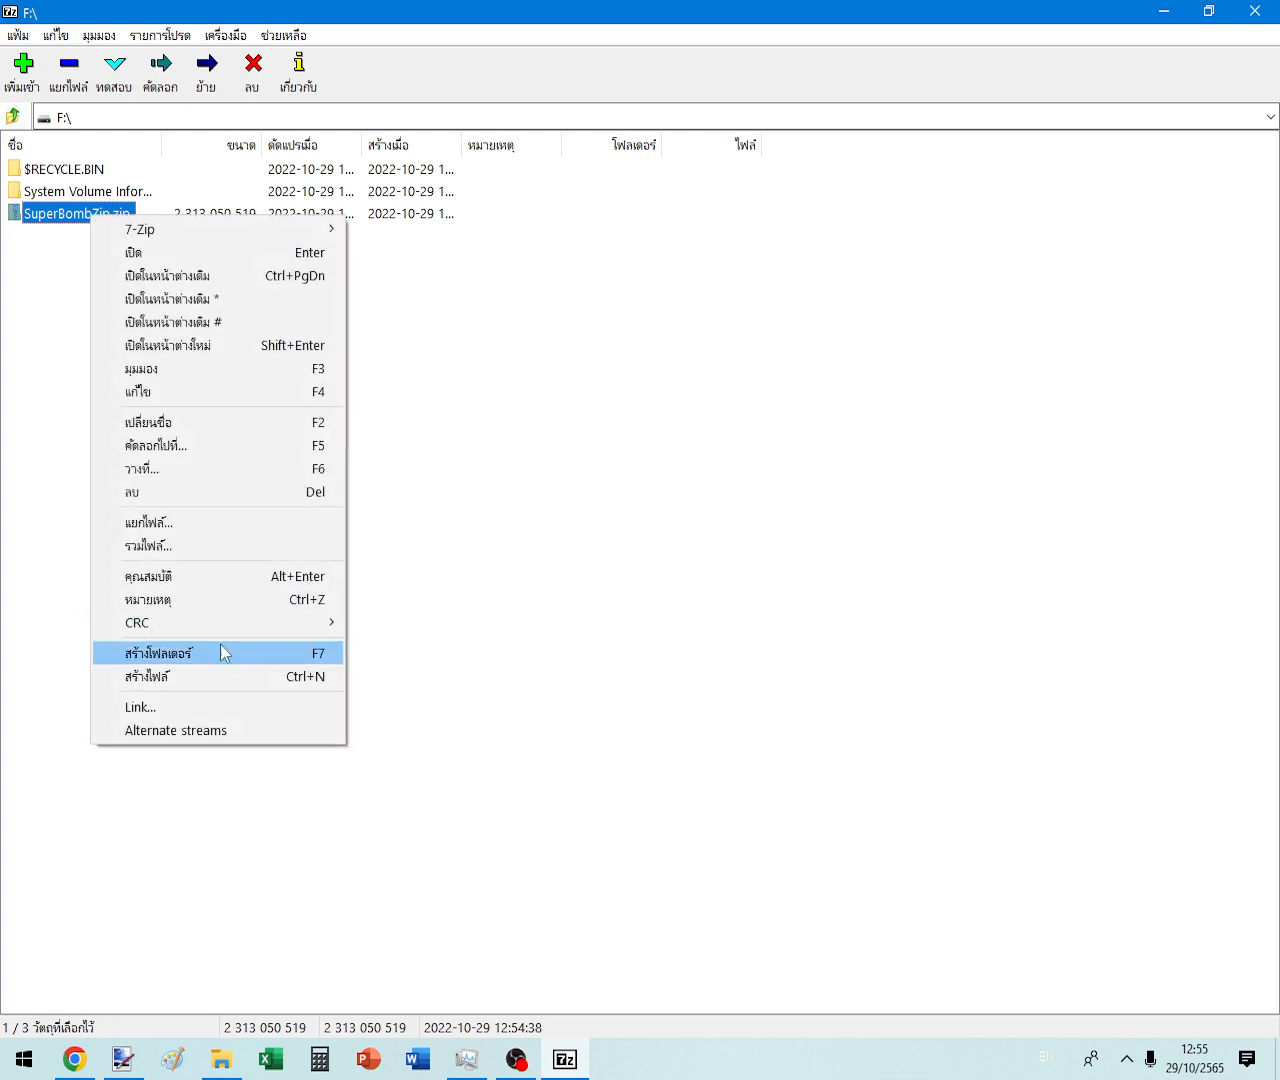
left_click(173, 586)
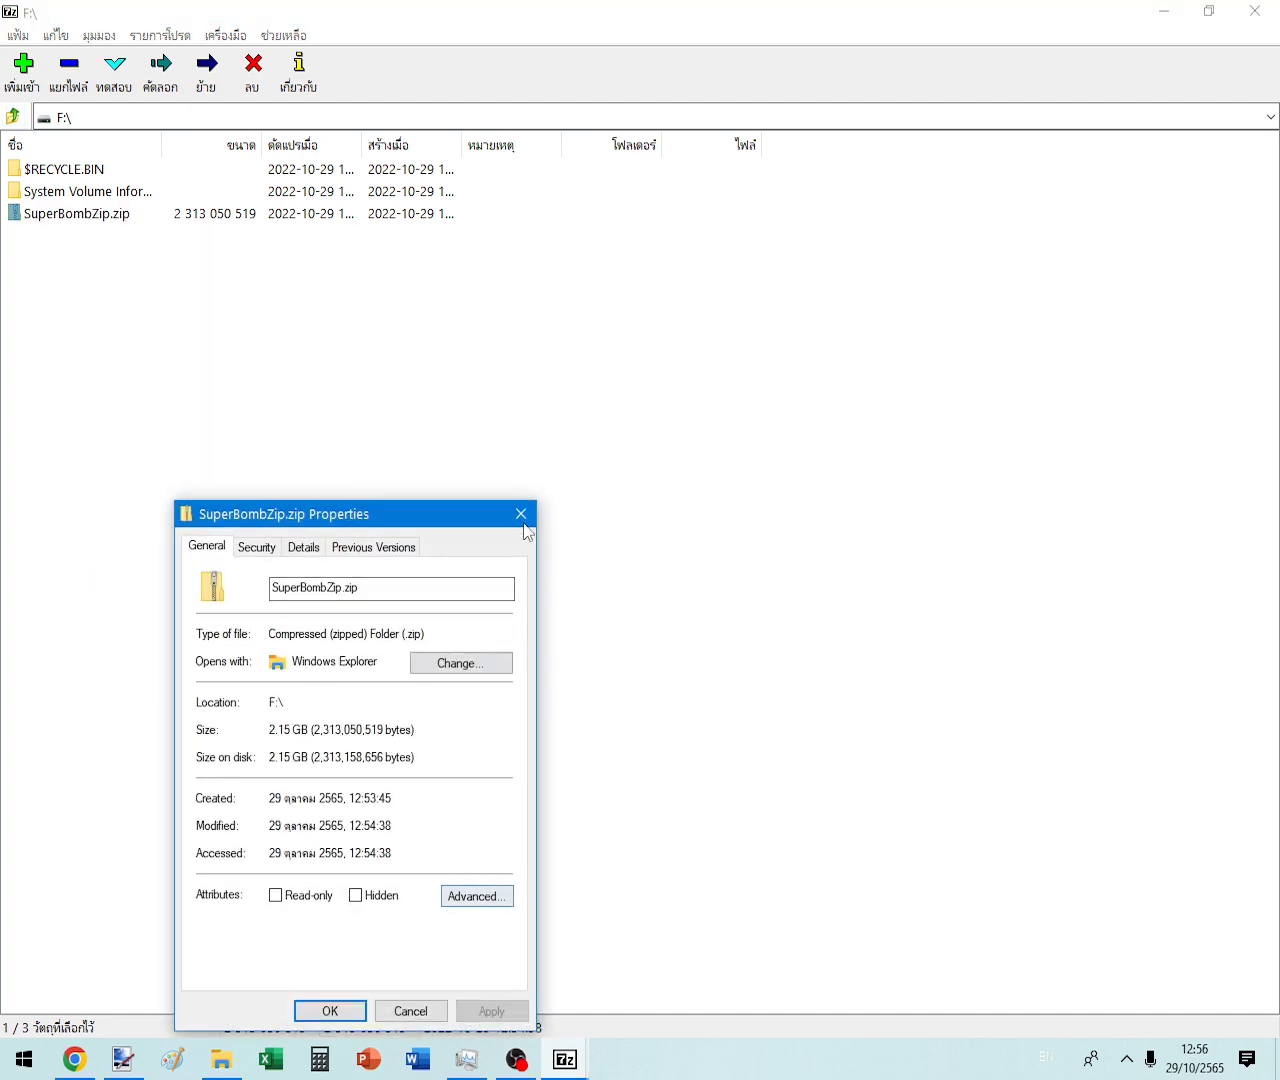
left_click(256, 547)
left_click(302, 548)
left_click(400, 545)
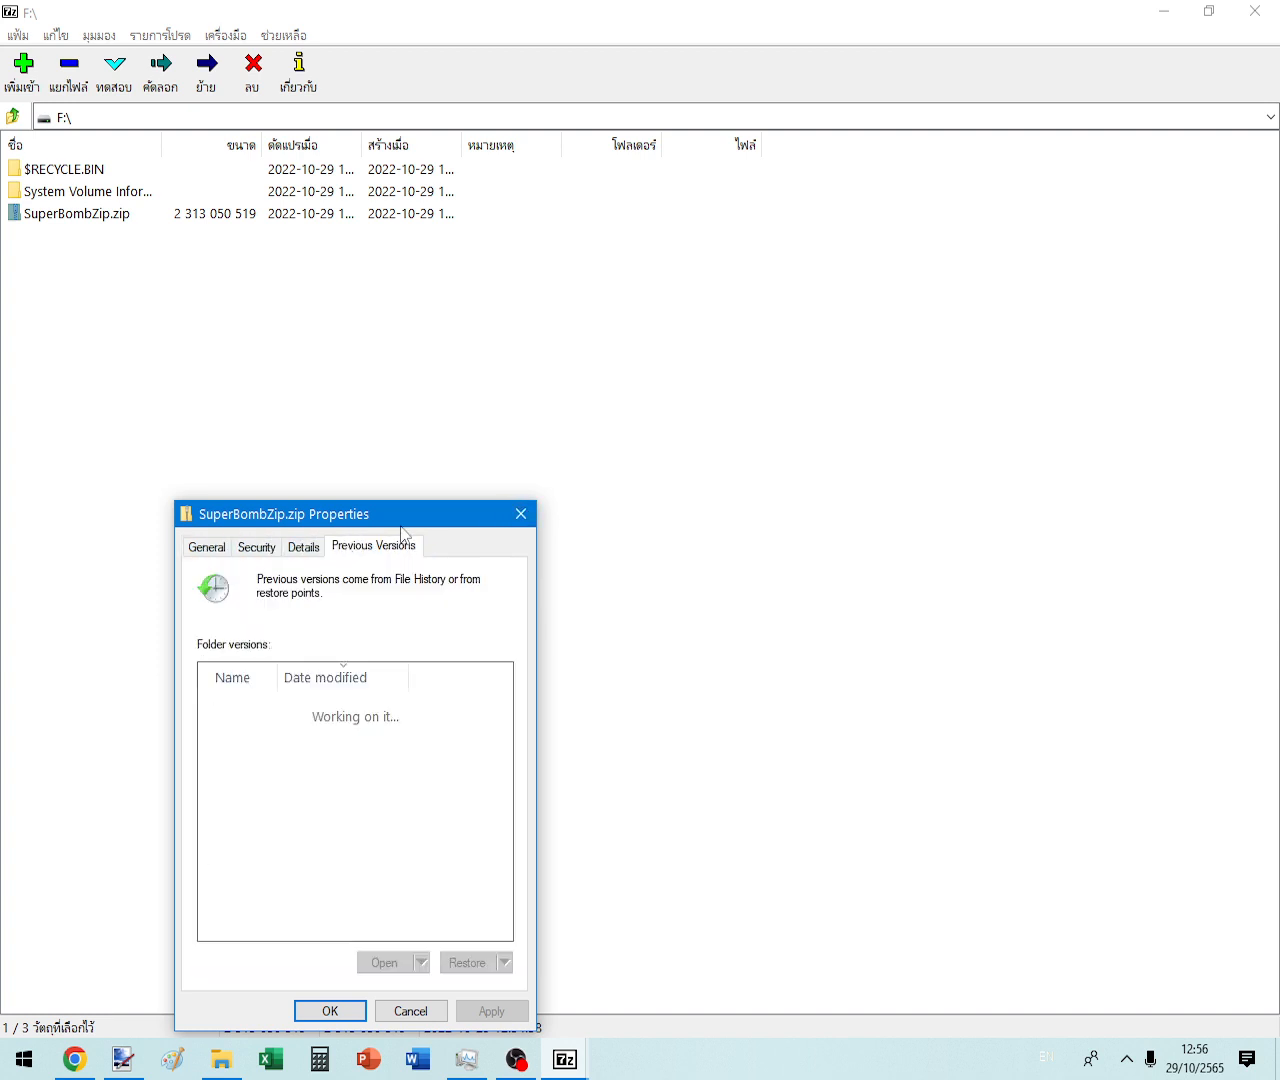
left_click(300, 546)
left_click(514, 510)
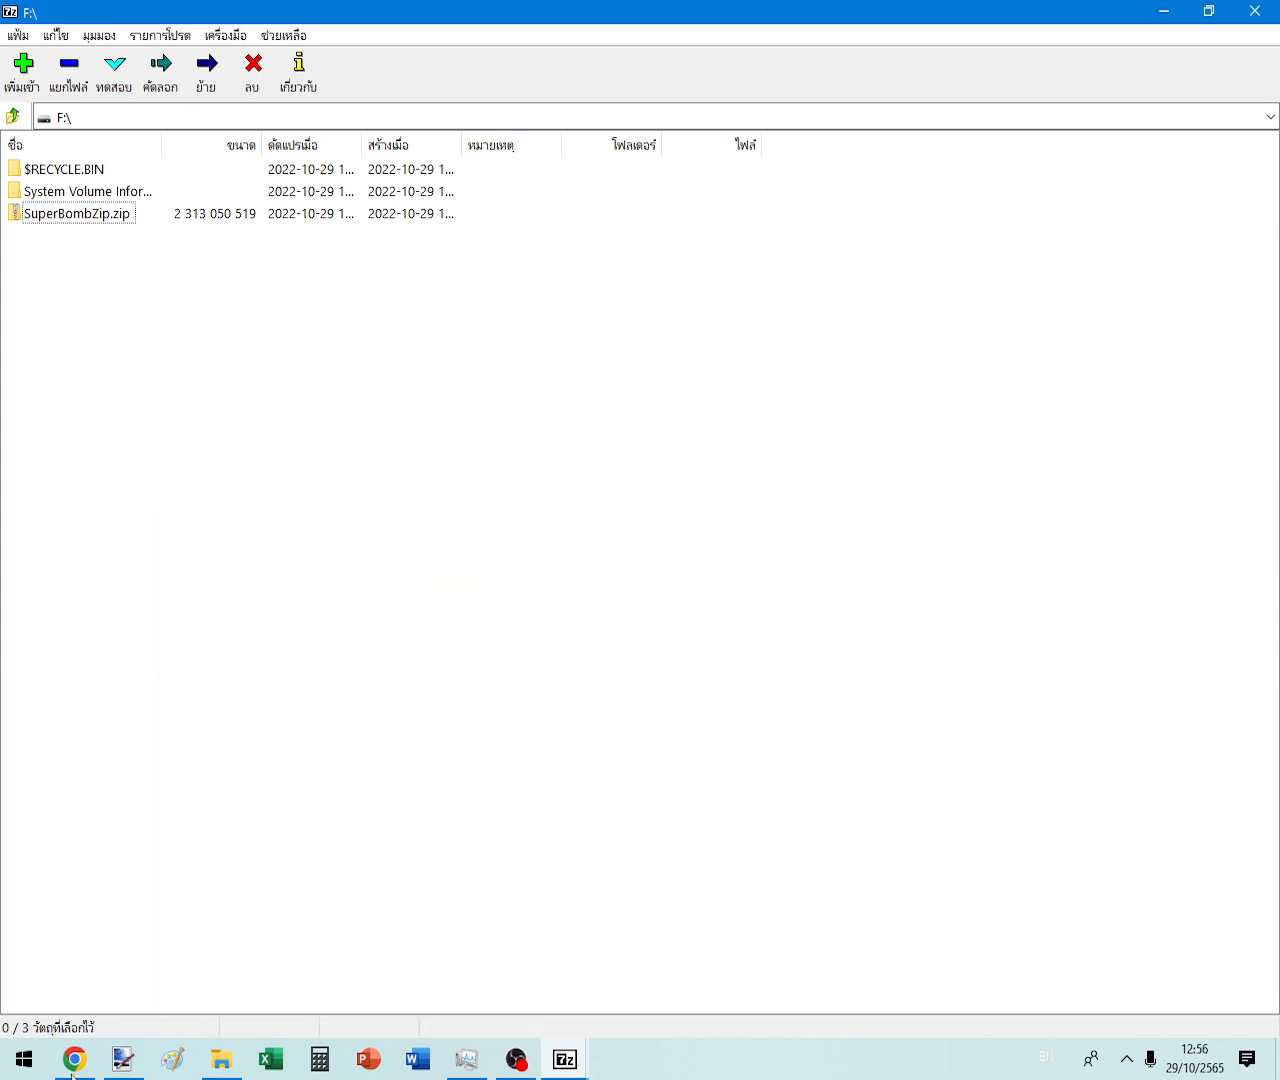
mouse_move(566, 1066)
left_click(630, 982)
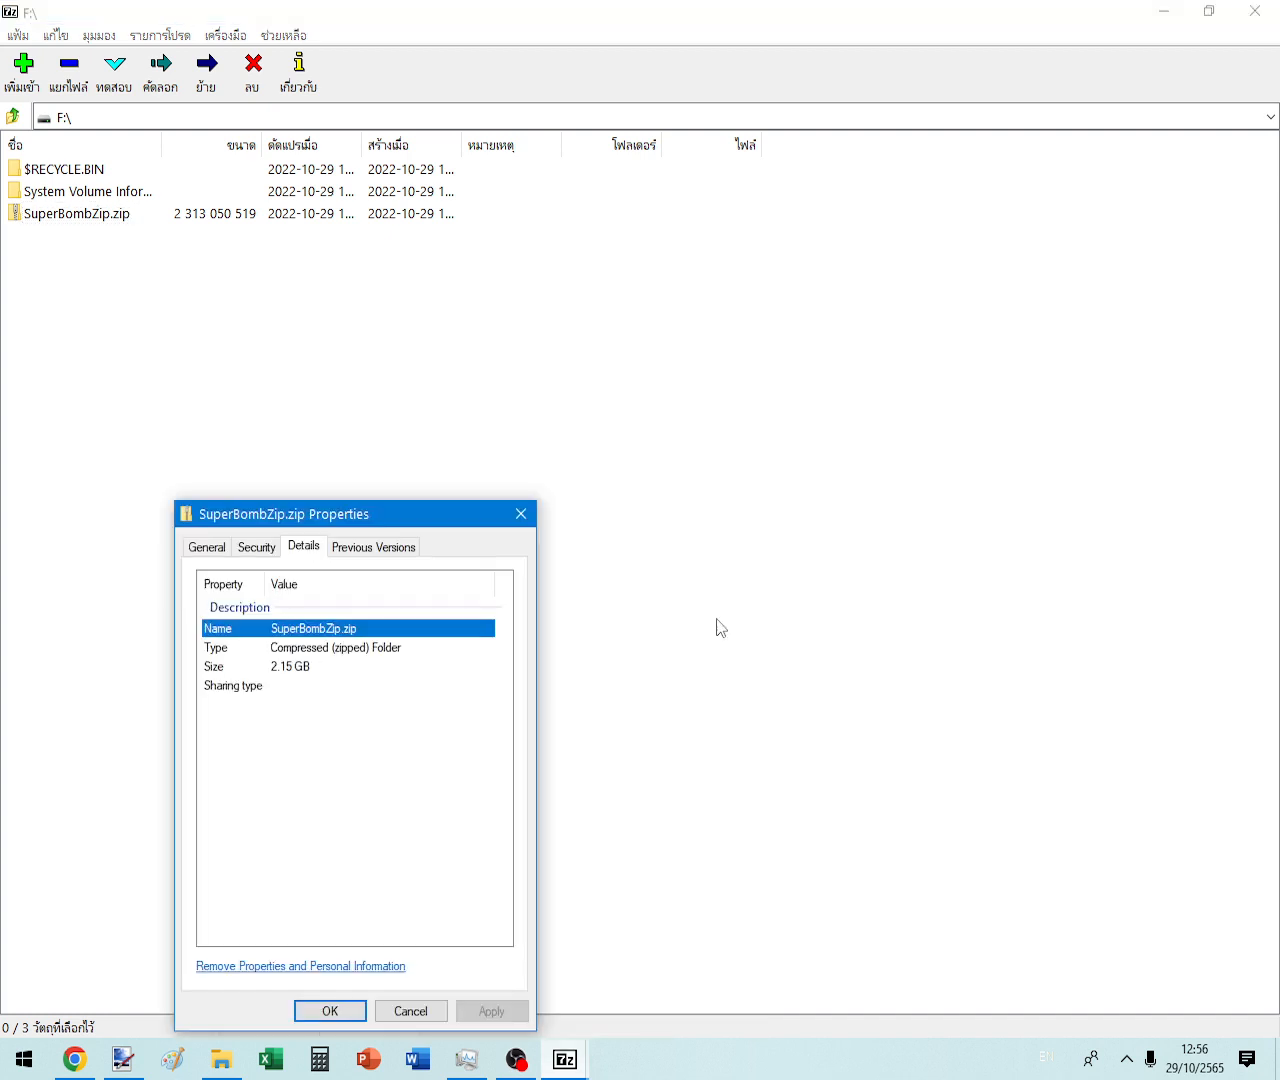
left_click(521, 513)
- Try editing SuperBombZip.zip in Notepad, dismiss the file-too-large error and close Notepad
right_click(50, 222)
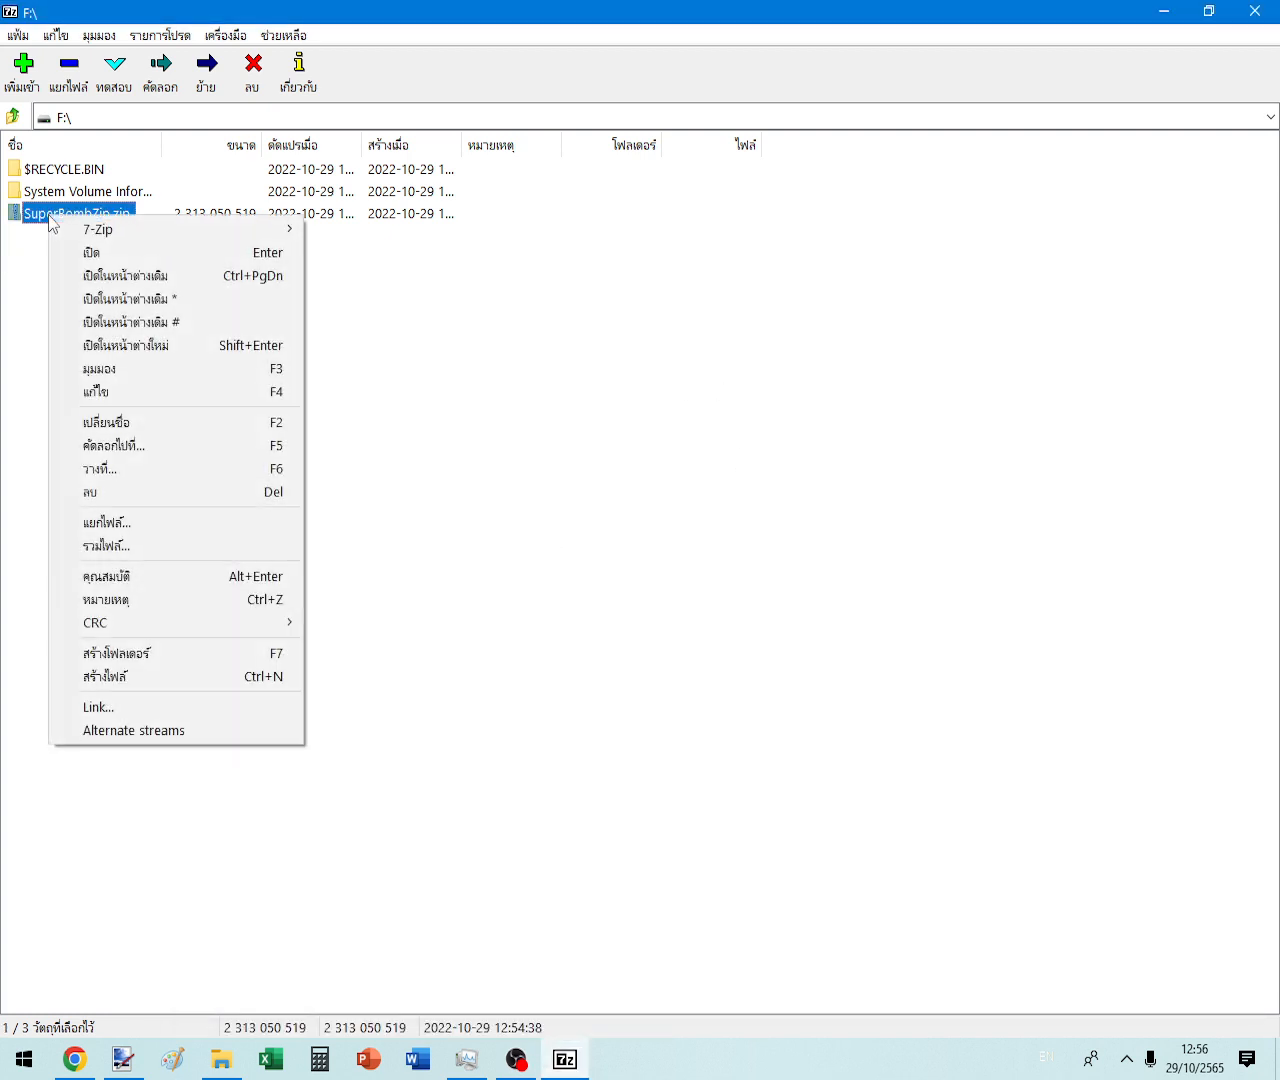
left_click(104, 397)
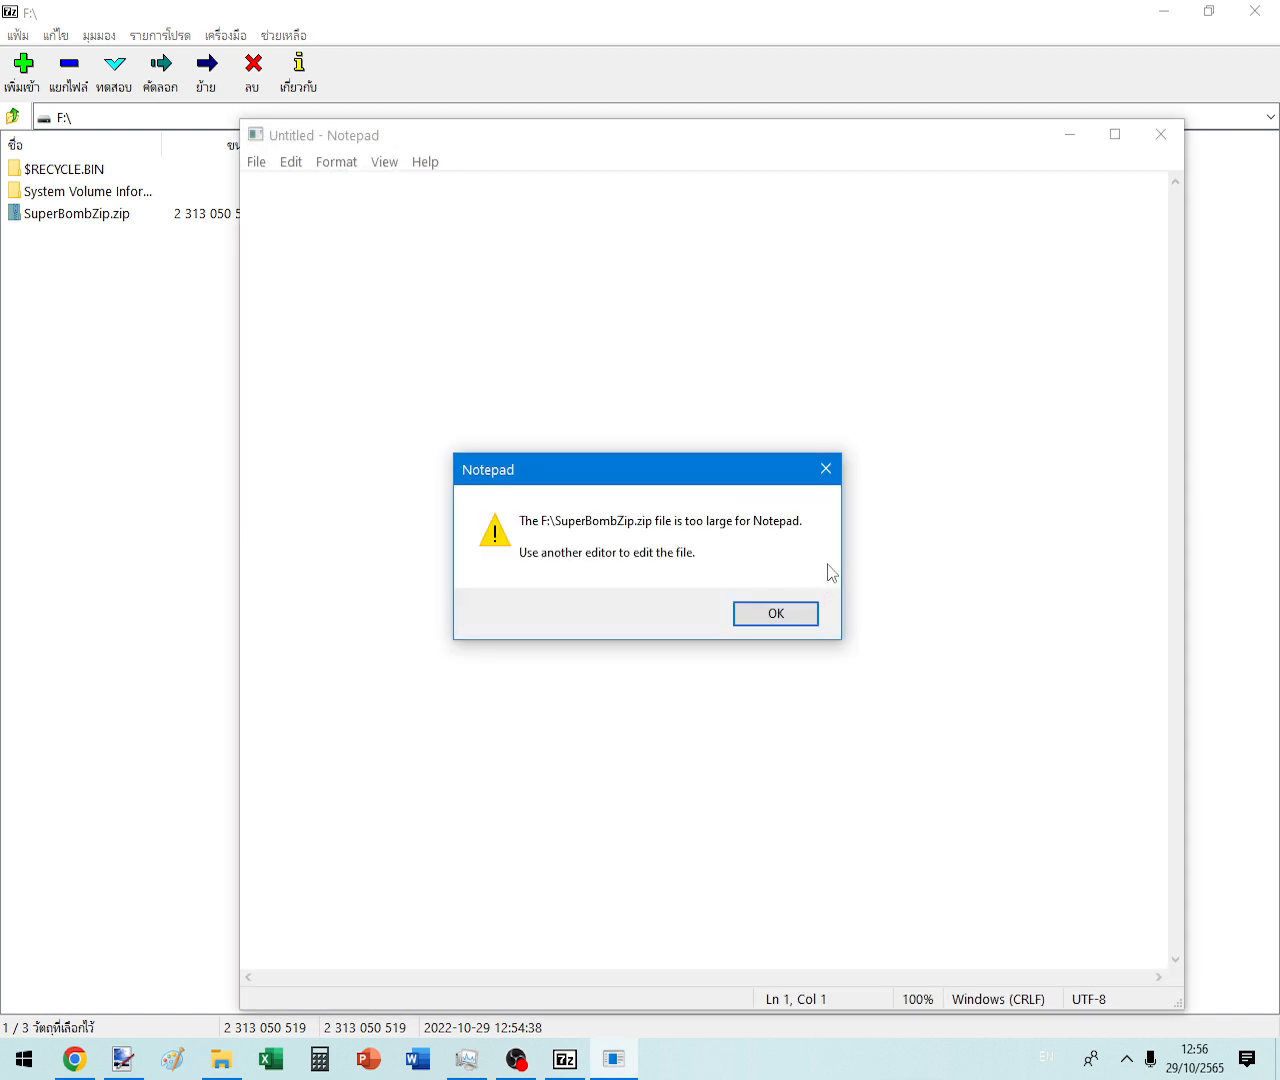
left_click(830, 470)
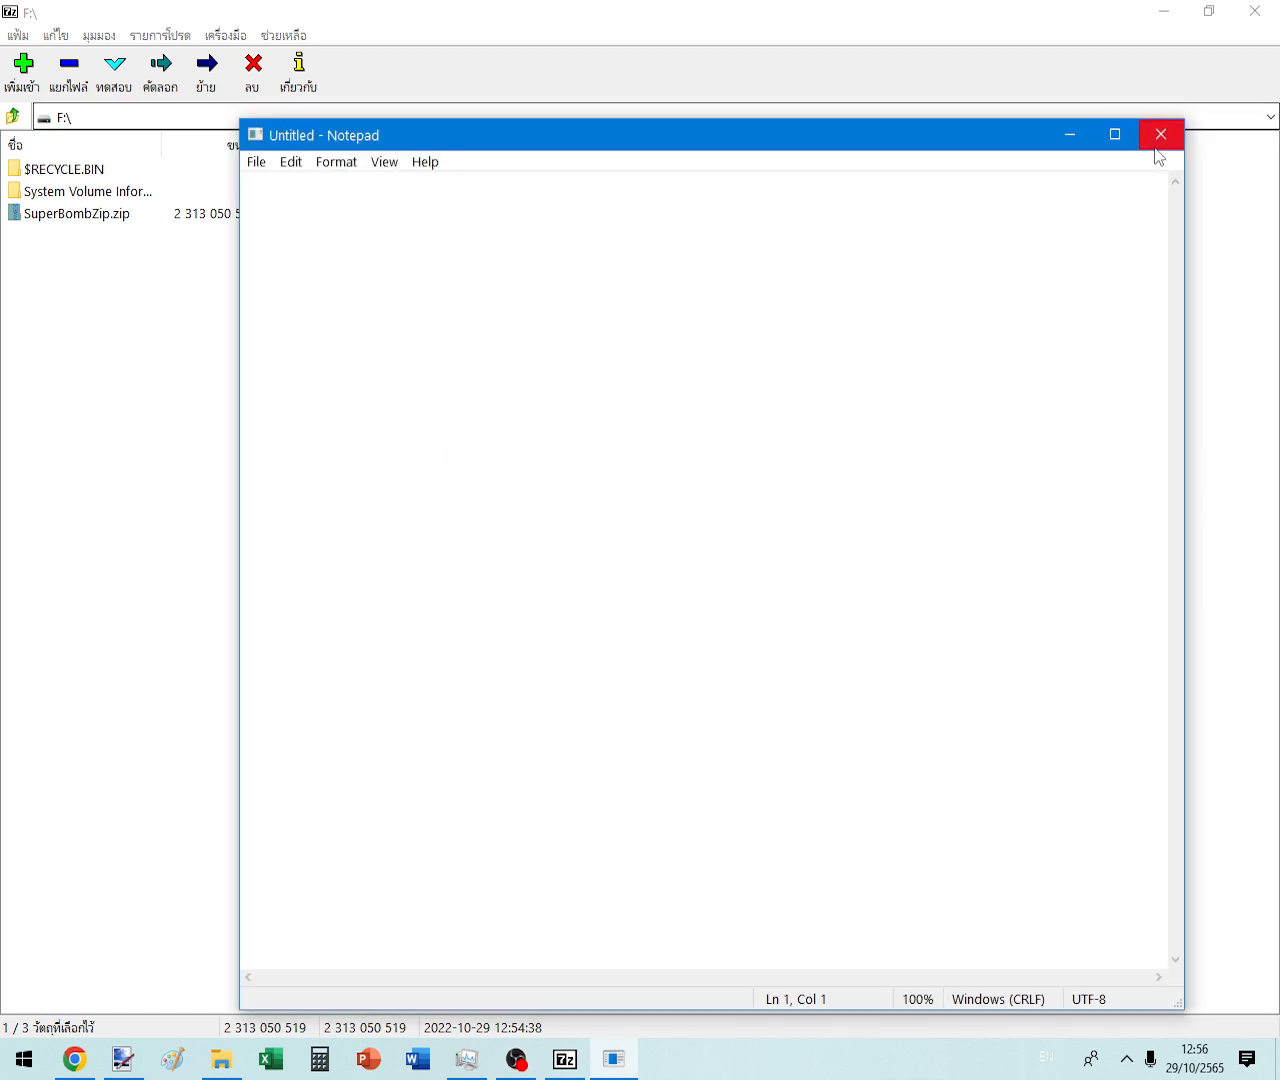
left_click(1161, 134)
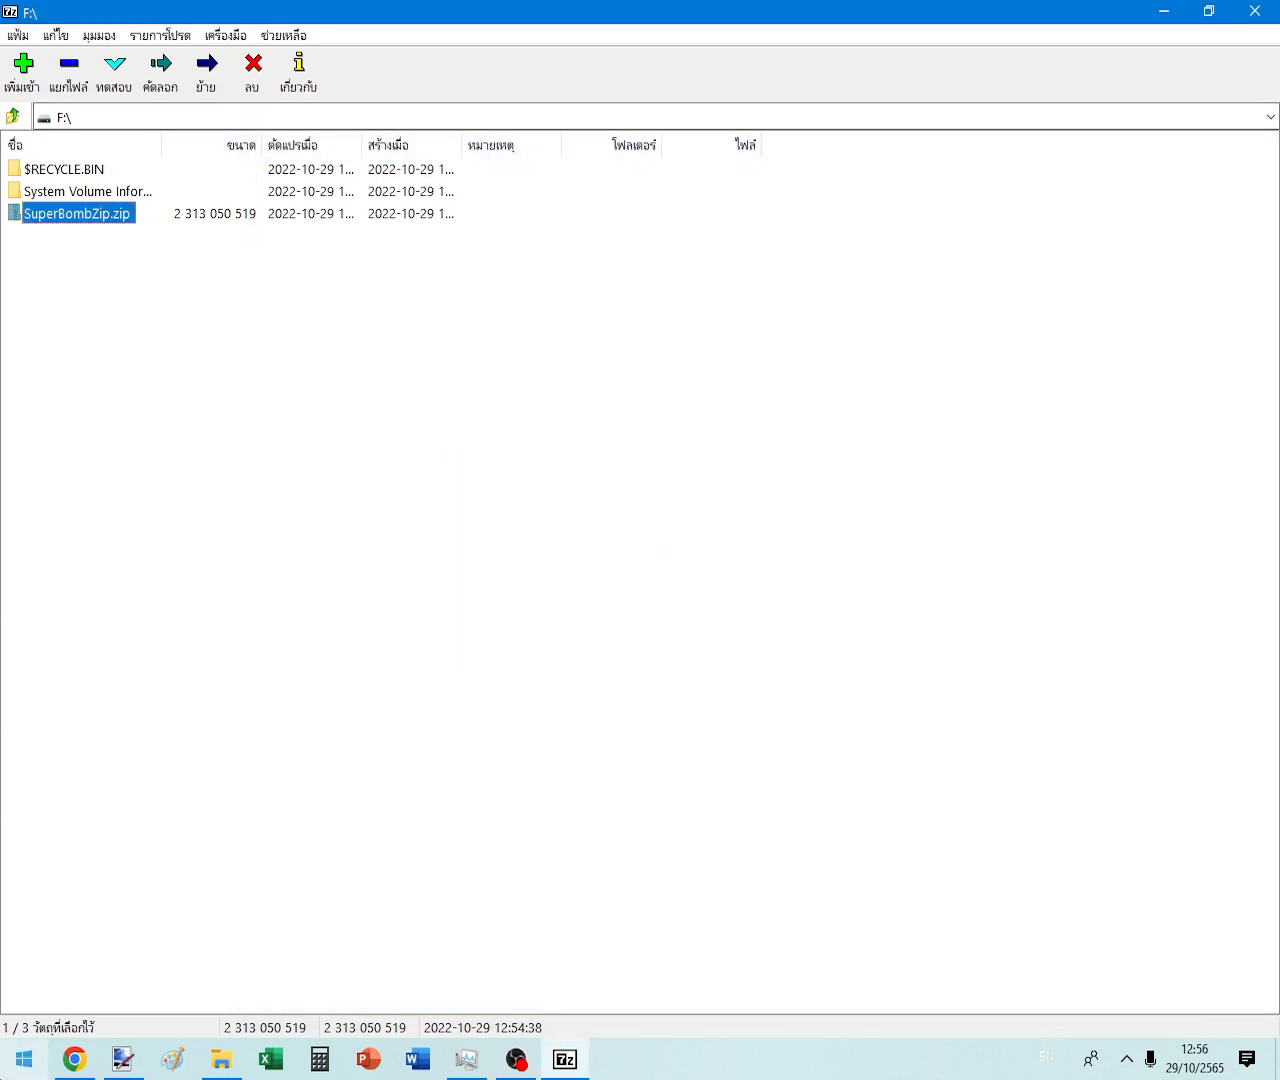
- Launch Notepad from the Run box
key("super+r")
type("notepad")
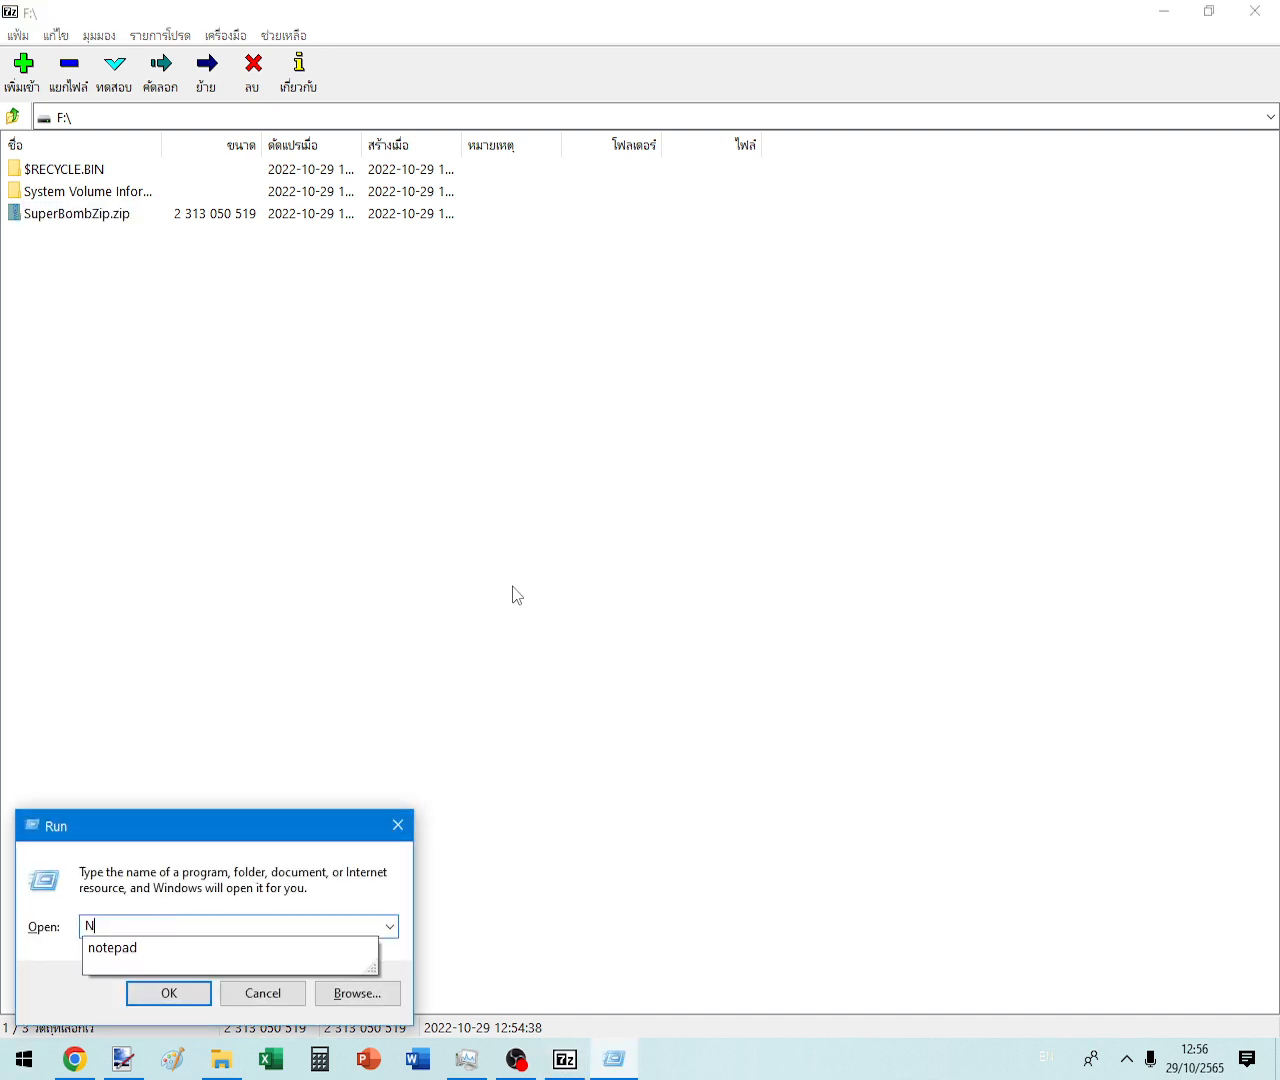
key("Return")
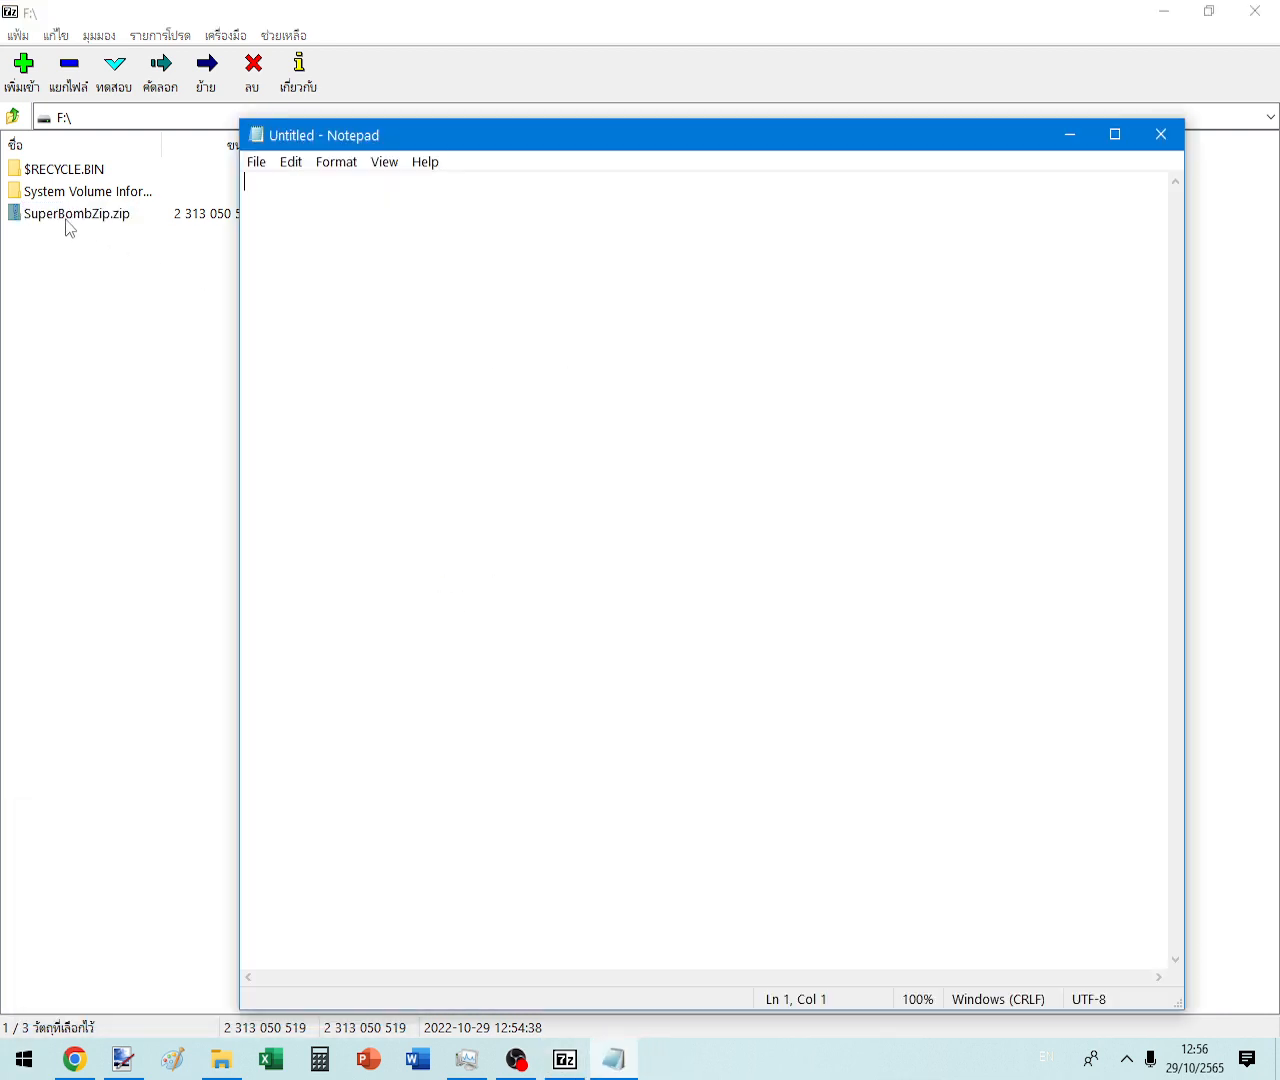
- Close 7-Zip File Manager and drop SuperBombZip.zip onto Notepad, dismissing the too-large warning
left_click(67, 222)
left_click(614, 1059)
left_click_drag(62, 216, 414, 271)
left_click(1250, 11)
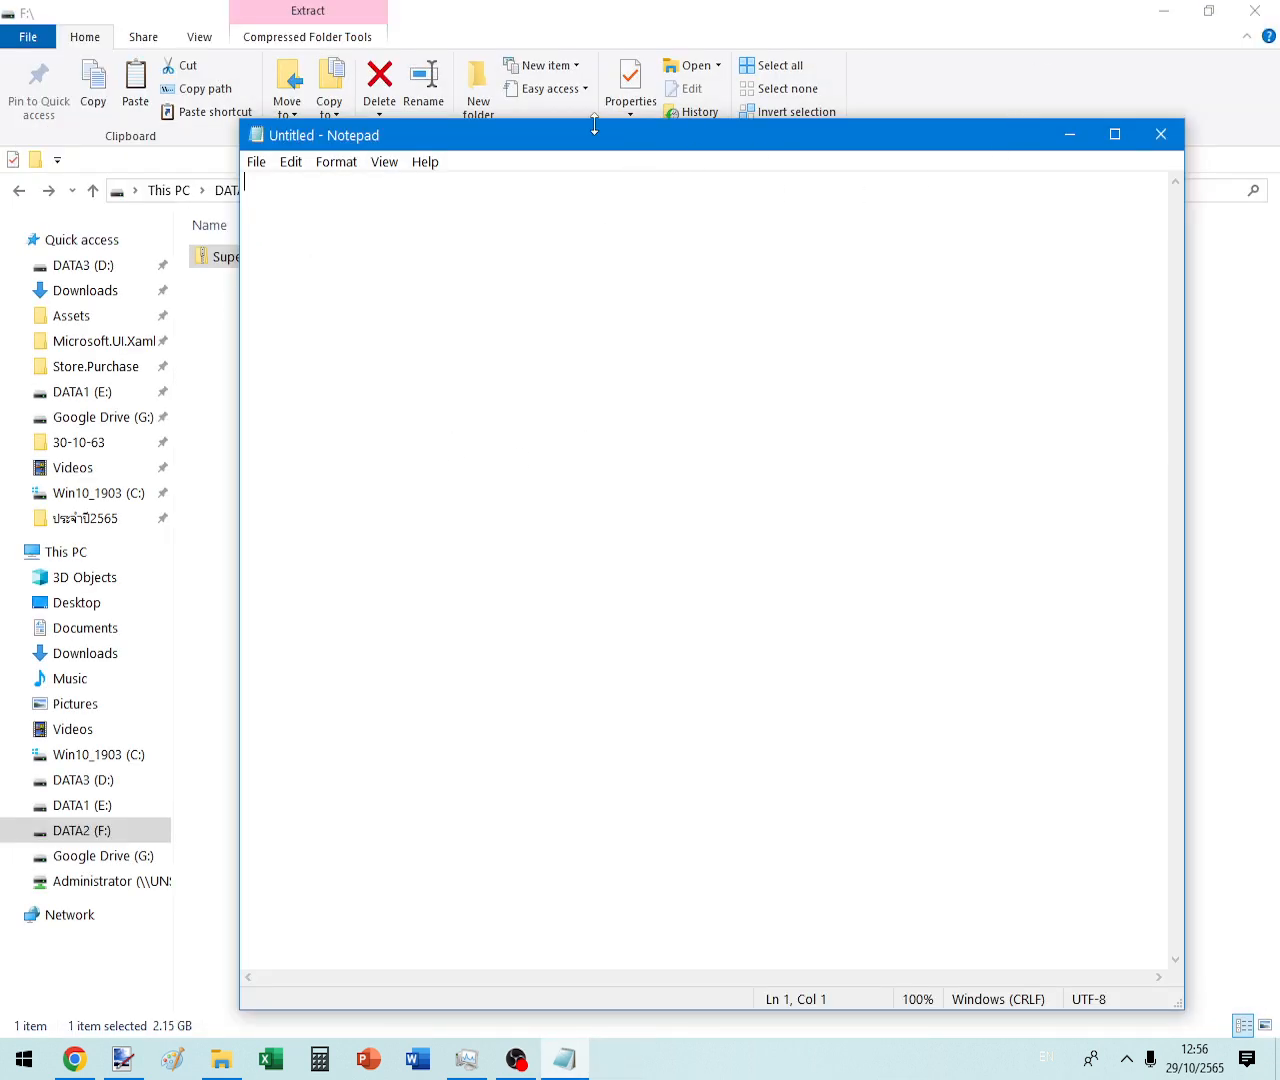
left_click_drag(594, 128, 914, 83)
left_click_drag(294, 257, 950, 270)
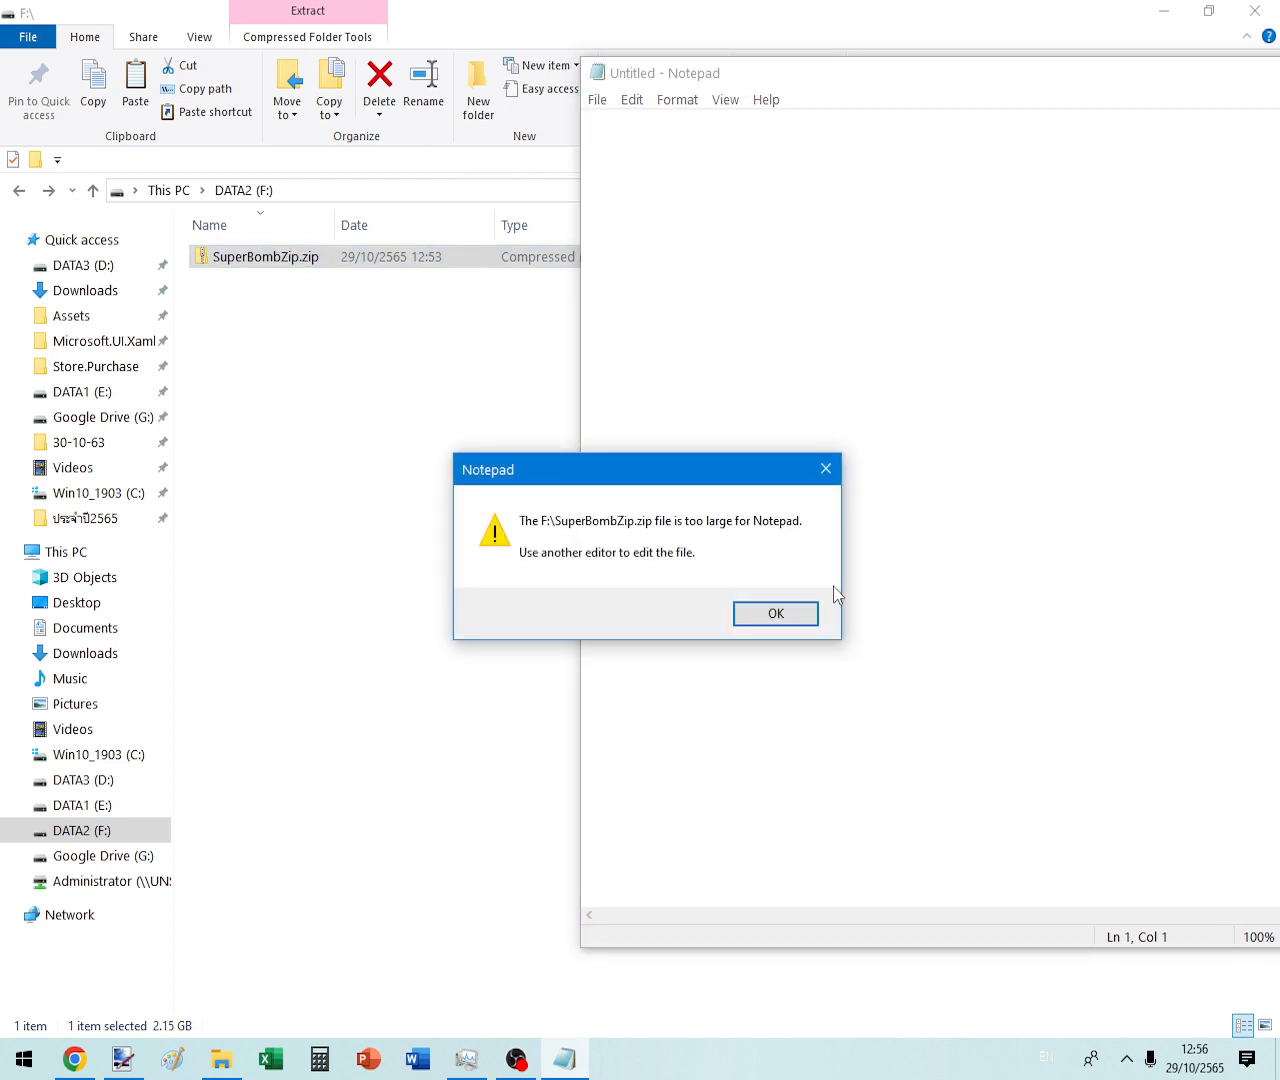
left_click(776, 613)
- Drop SuperBombZip.zip into Notepad again, dismiss the too-large warning and close Notepad
left_click_drag(674, 77, 562, 122)
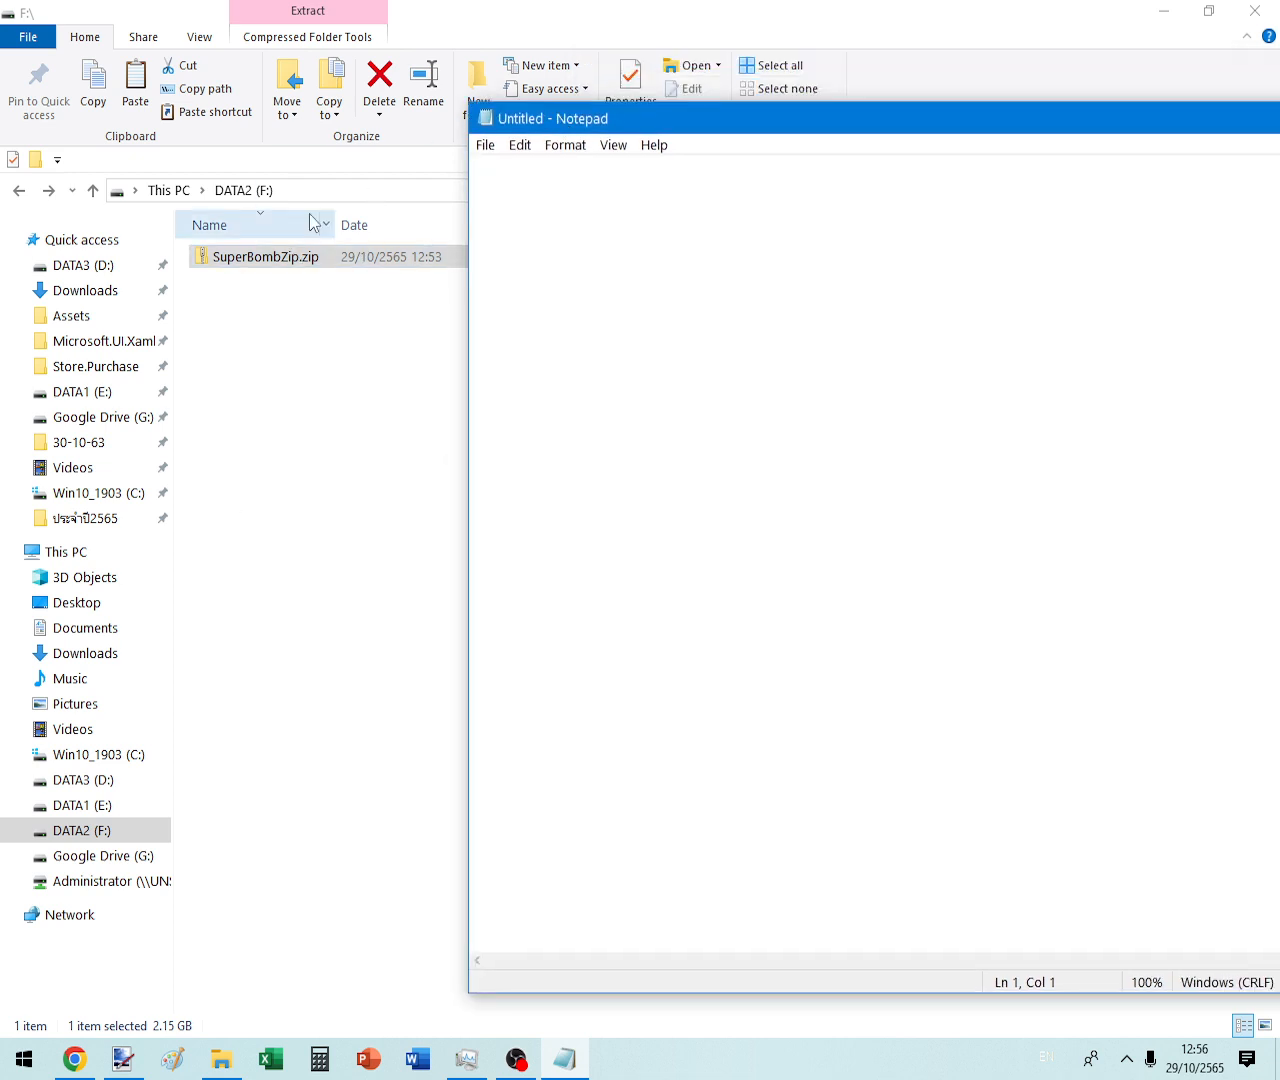
left_click_drag(300, 257, 571, 583)
left_click(776, 613)
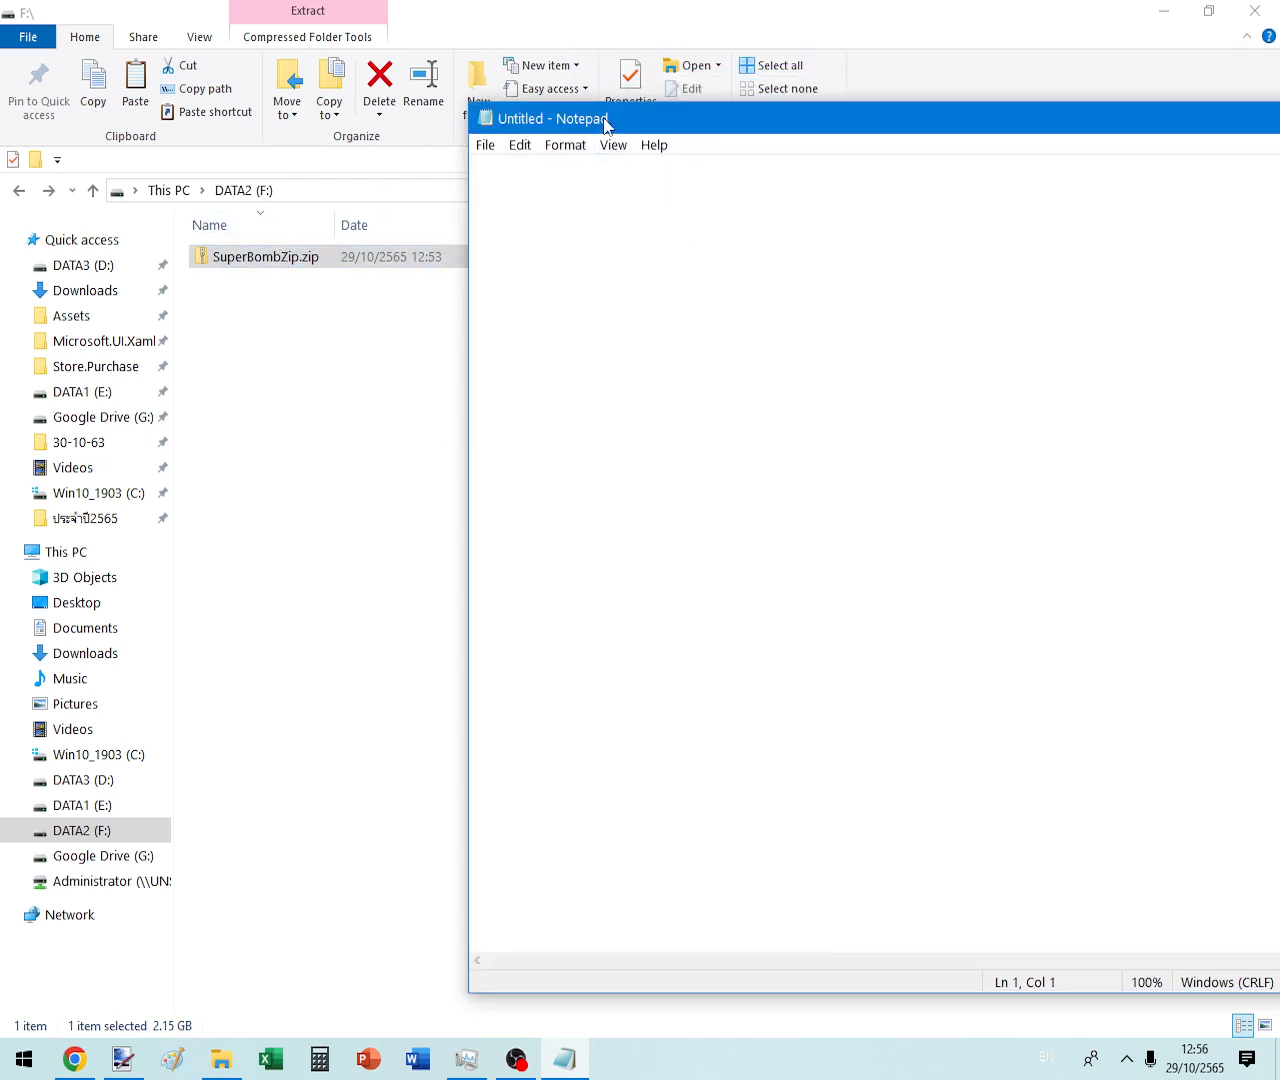
left_click_drag(605, 125, 186, 173)
left_click(970, 166)
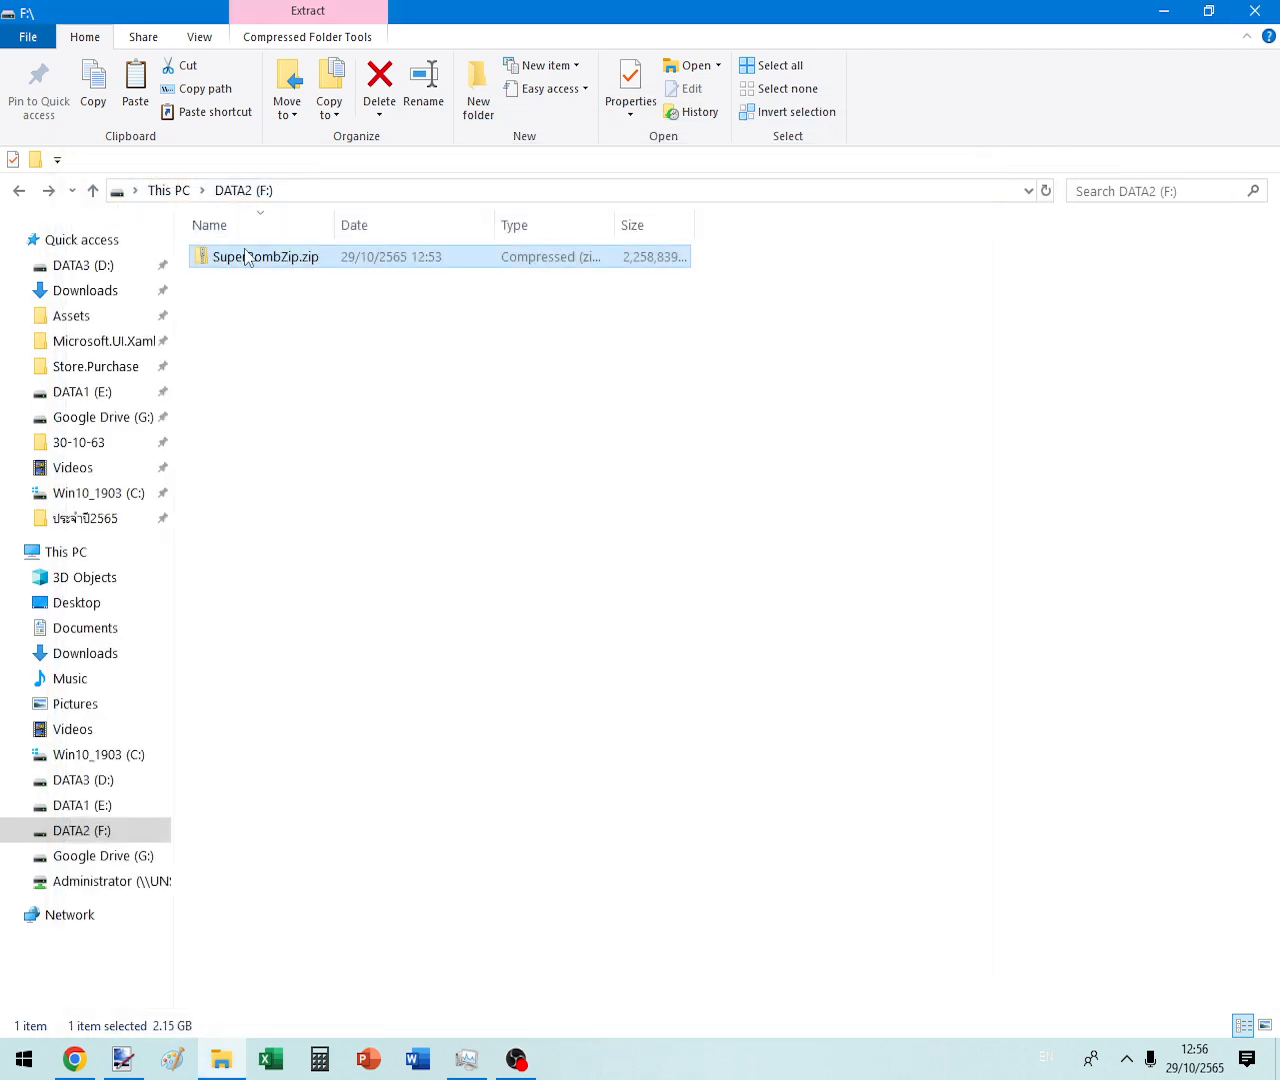
- Start Windows' Extract All of SuperBombZip.zip into F:\SuperBombZip, then cancel it
right_click(246, 256)
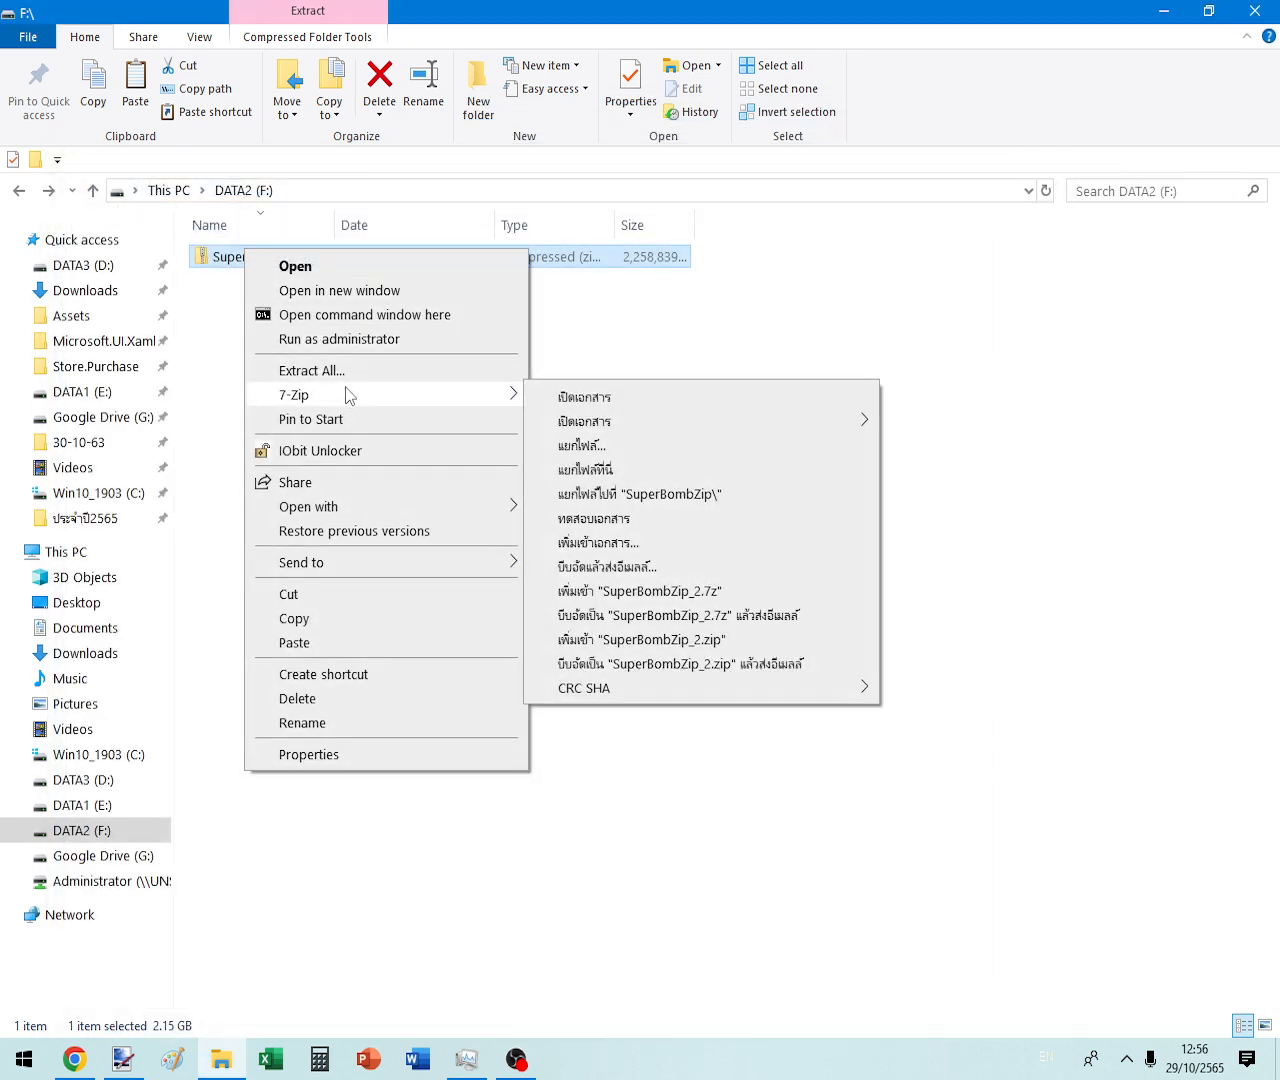
left_click(352, 372)
left_click(814, 733)
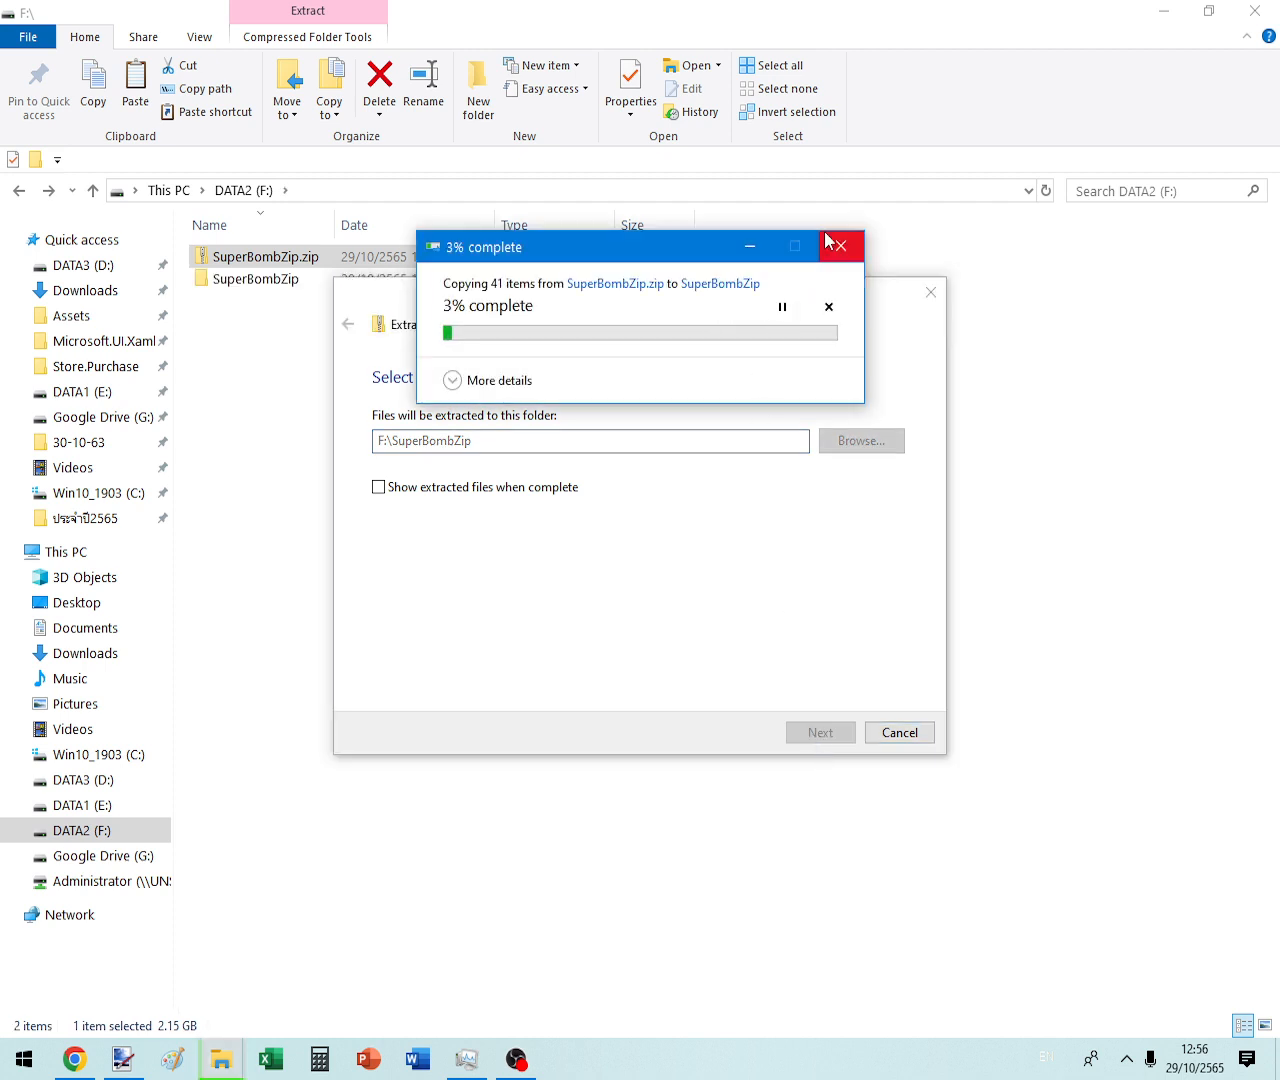
left_click(828, 241)
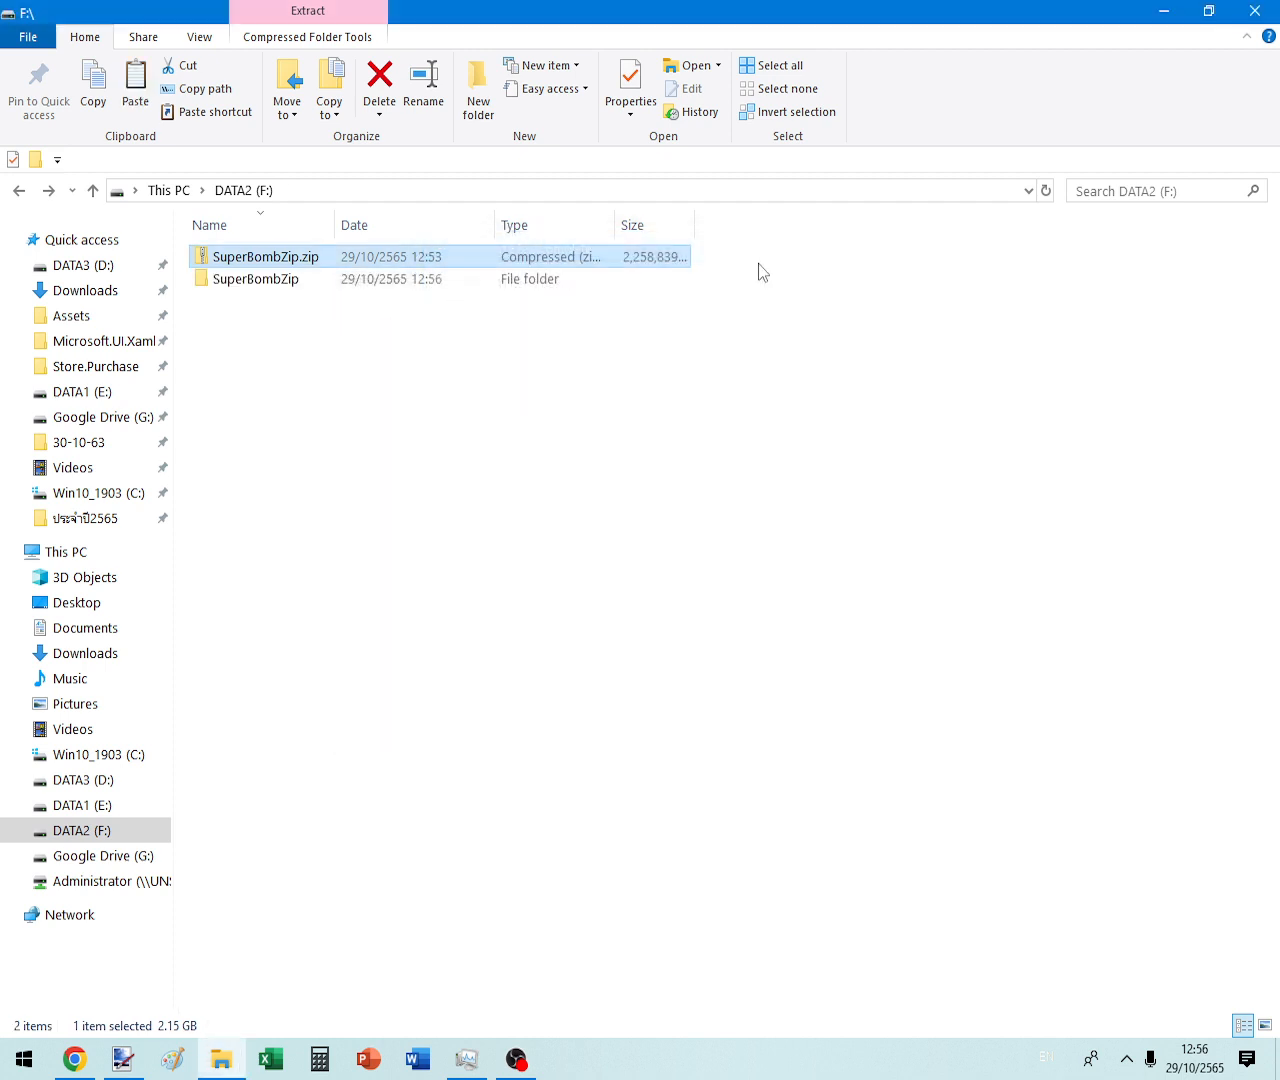
- Delete the partially extracted SuperBombZip folder and empty the Recycle Bin
left_click(273, 280)
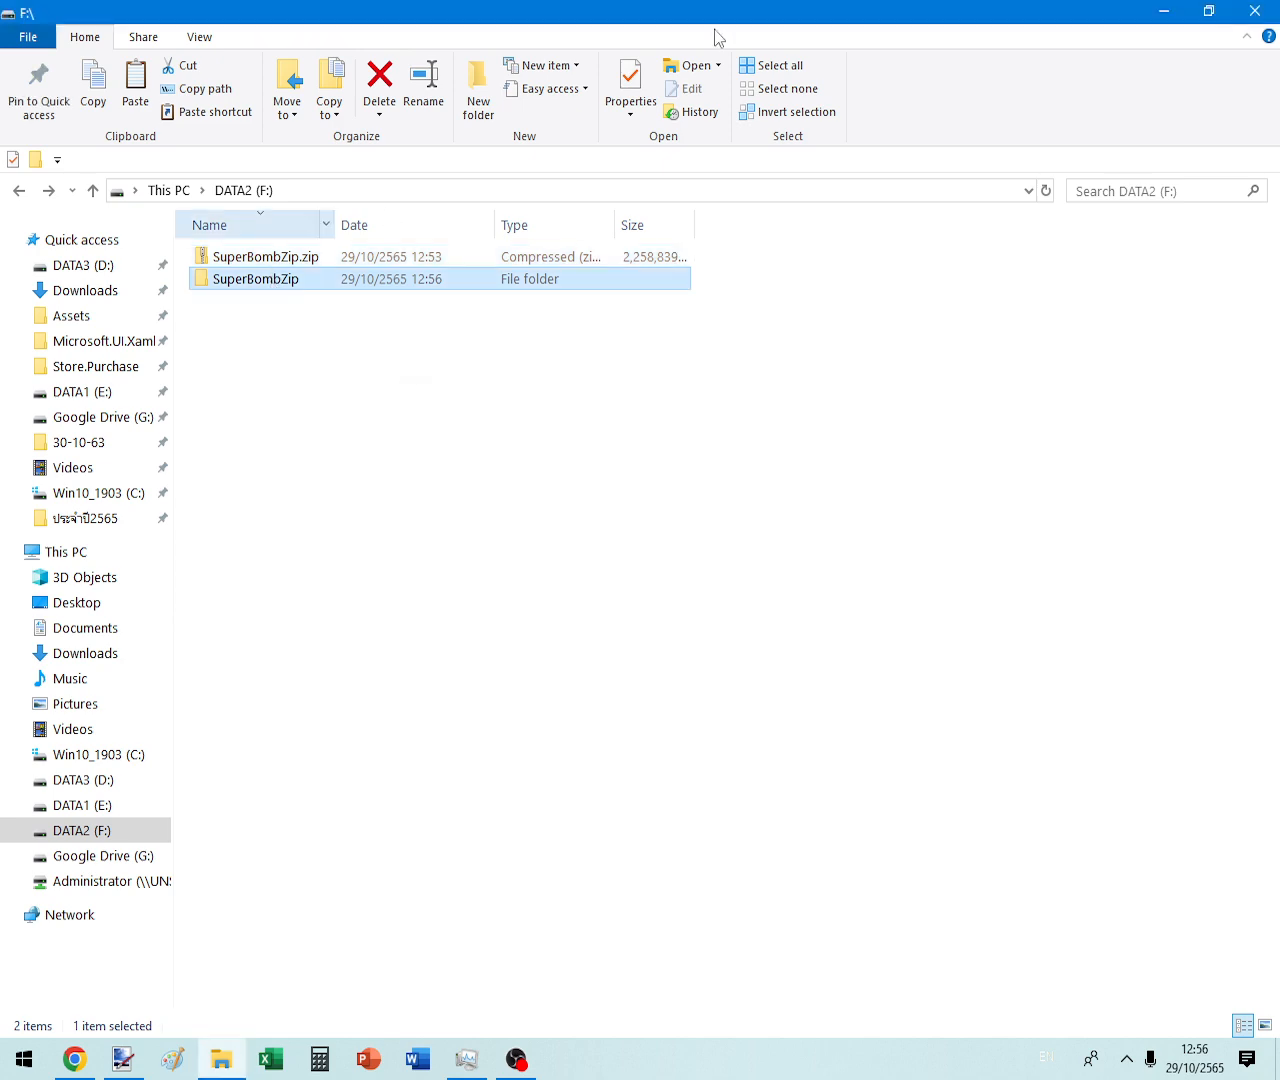
key("Delete")
right_click(50, 215)
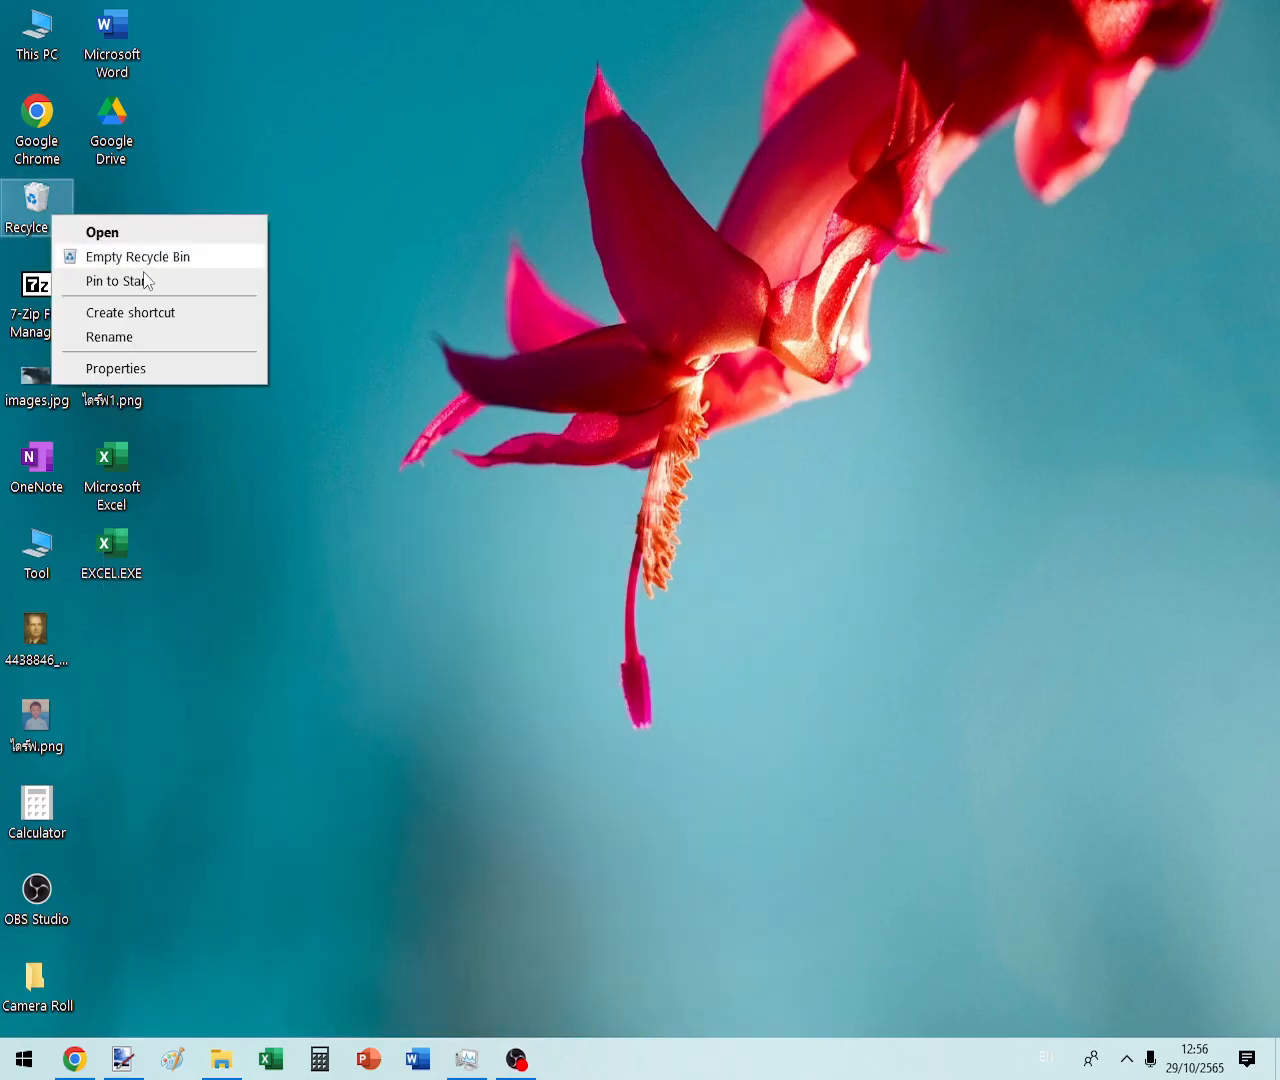
left_click(148, 258)
key("super+e")
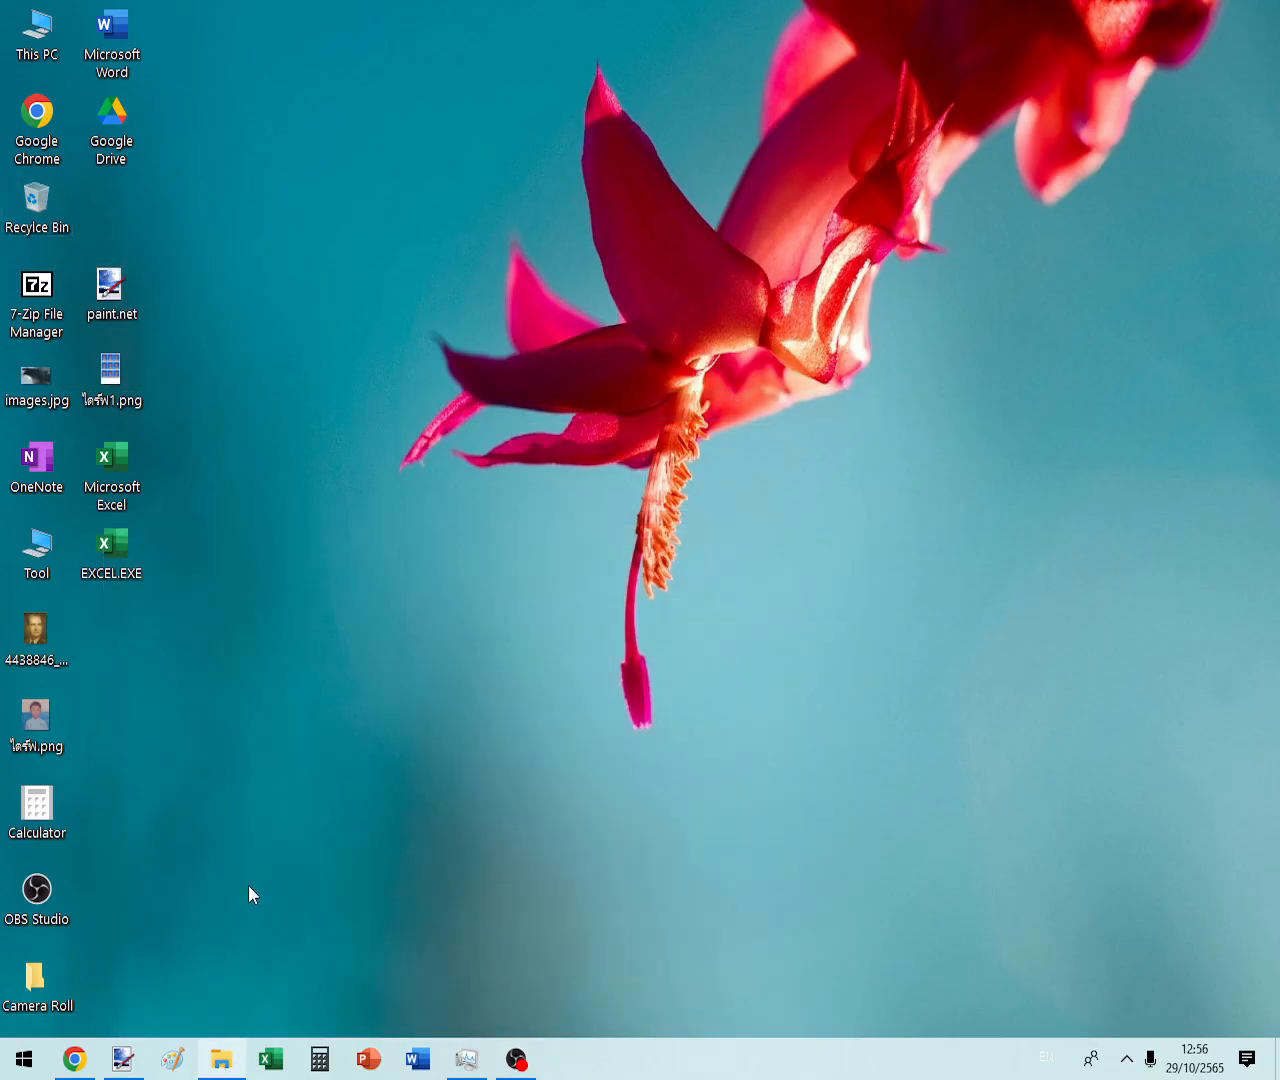
- Use 7-Zip's Extract to "SuperBombZip\" on SuperBombZip.zip and confirm the archive password
right_click(254, 260)
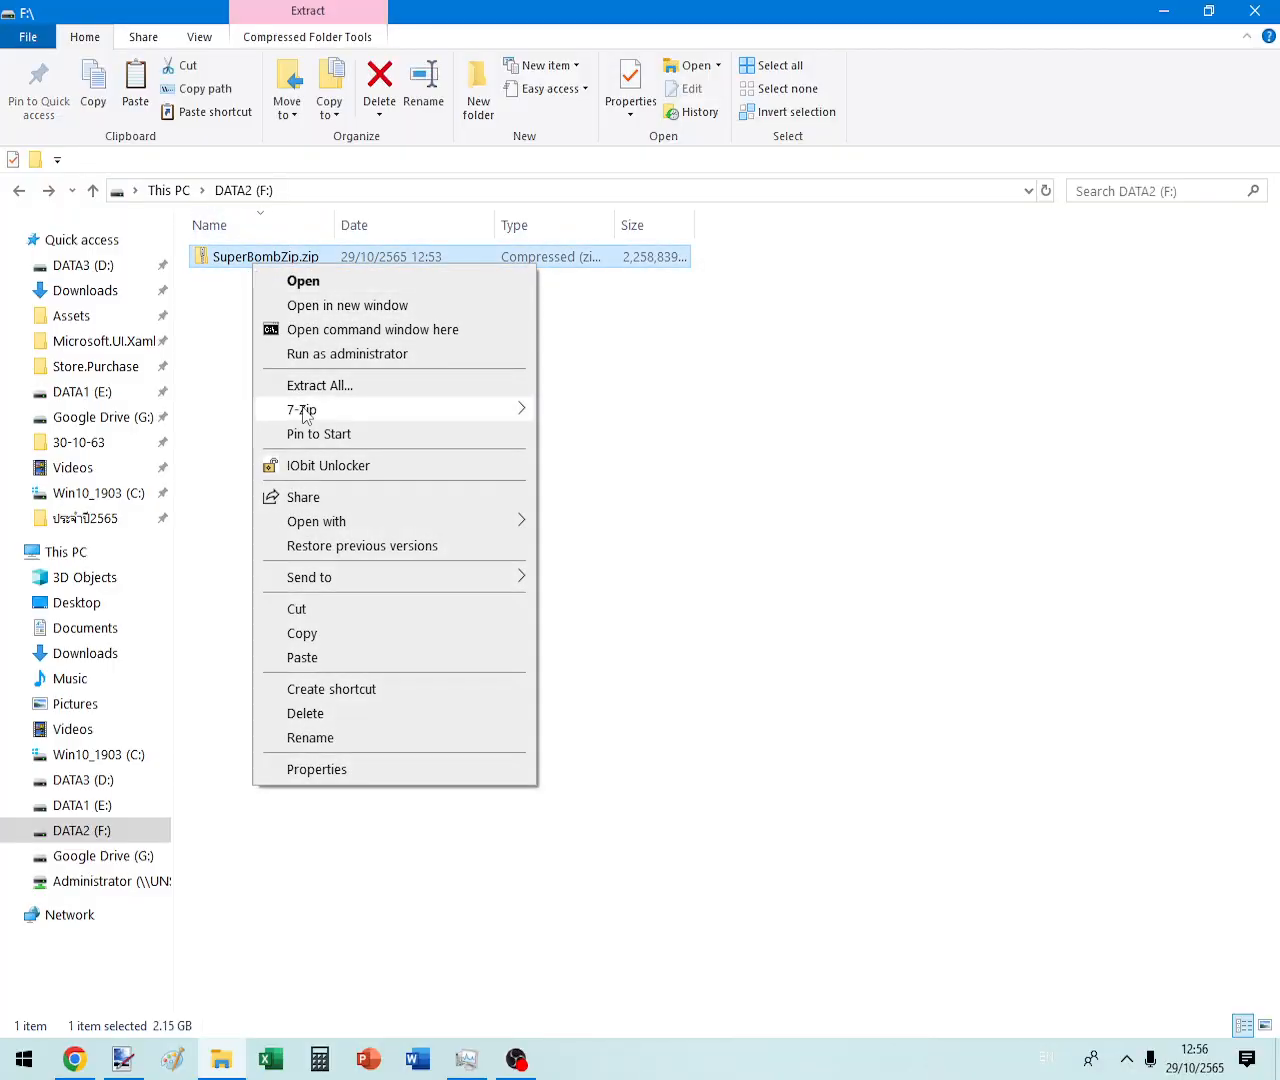
mouse_move(300, 409)
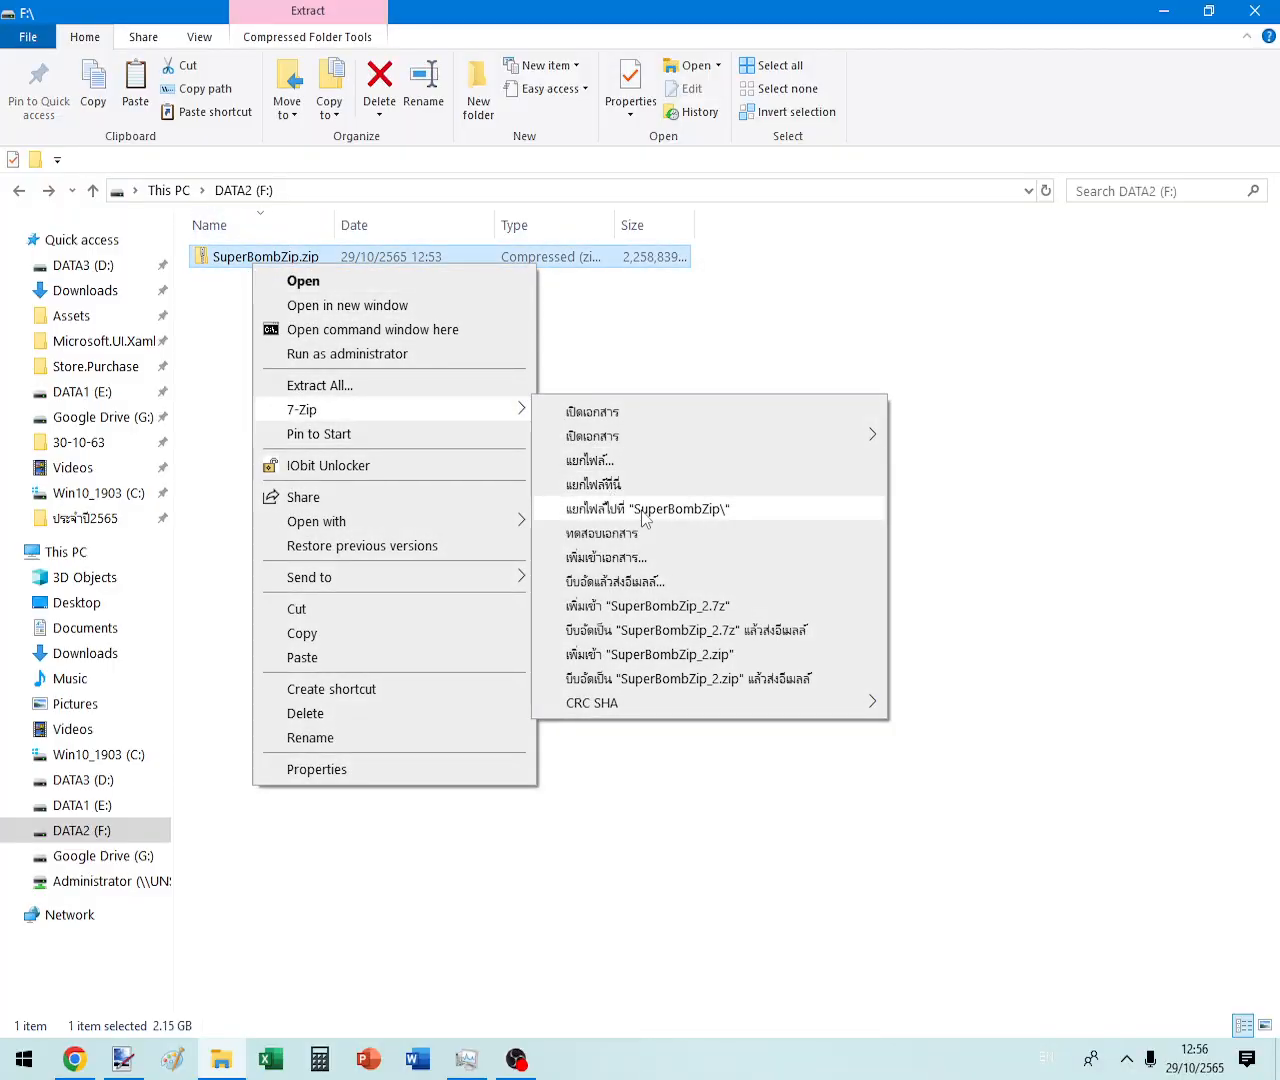
left_click(641, 509)
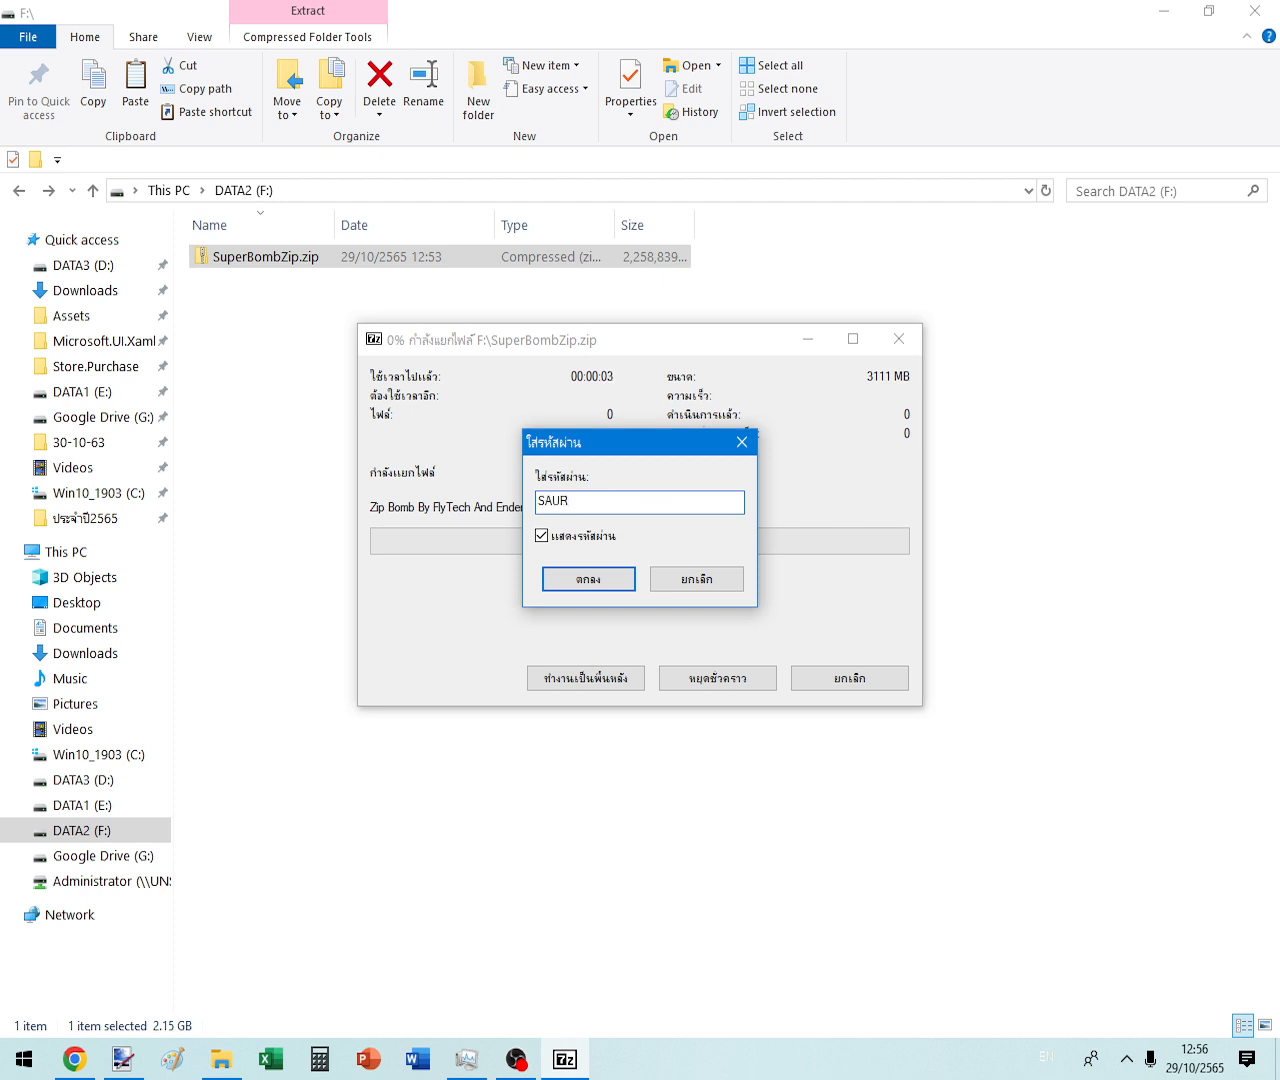
key("Return")
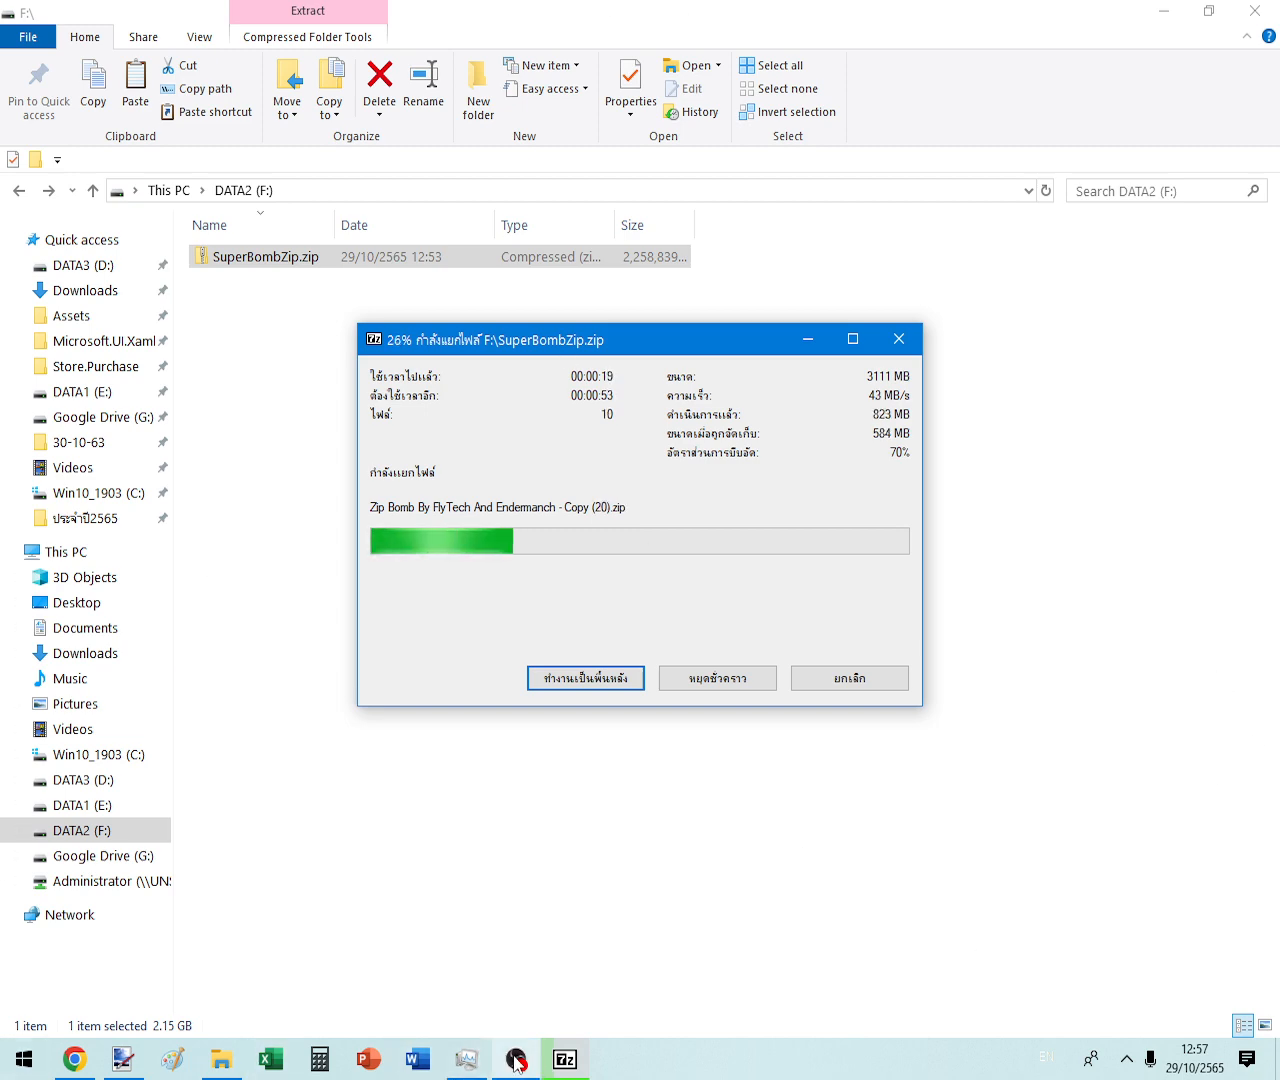
- In Task Manager's Processes list, sort by disk usage and review the Network and Power columns
left_click(466, 1059)
left_click_drag(540, 262, 530, 330)
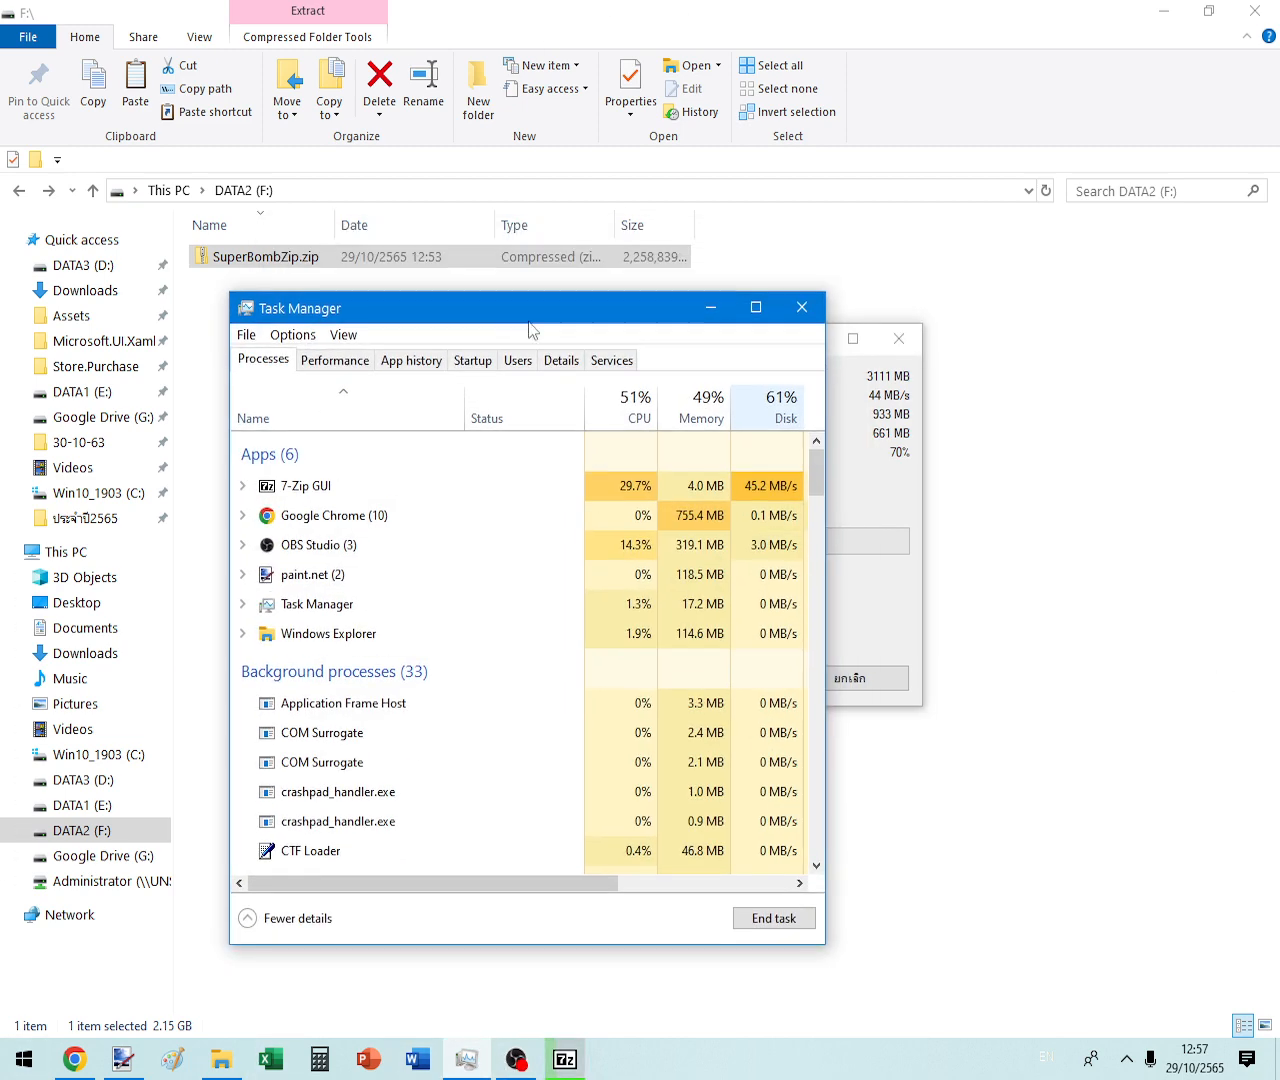
left_click(776, 405)
left_click(770, 405)
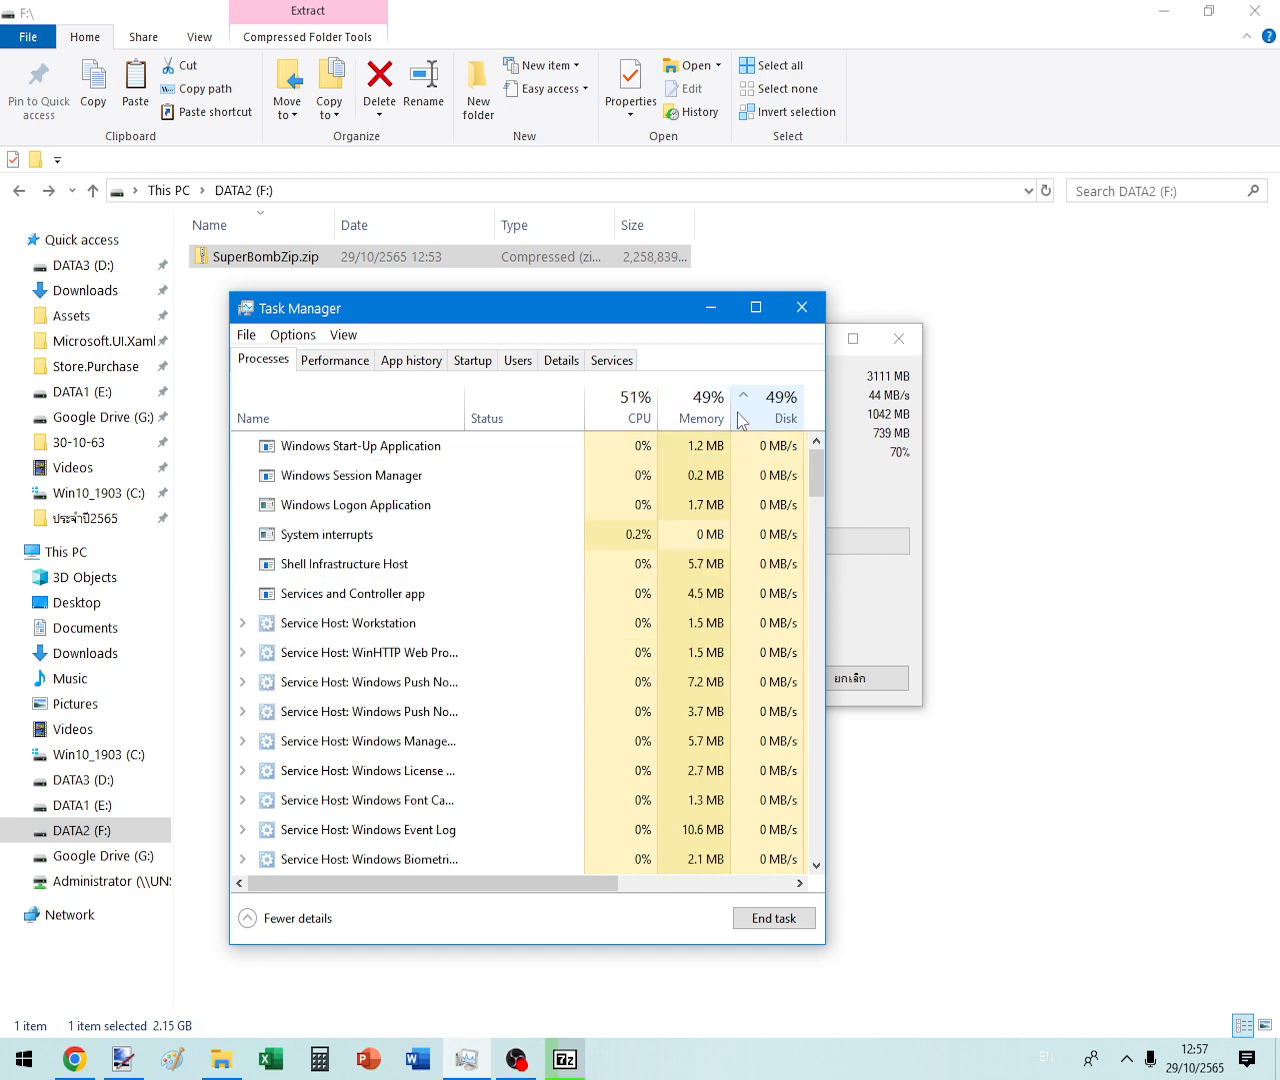
left_click(313, 403)
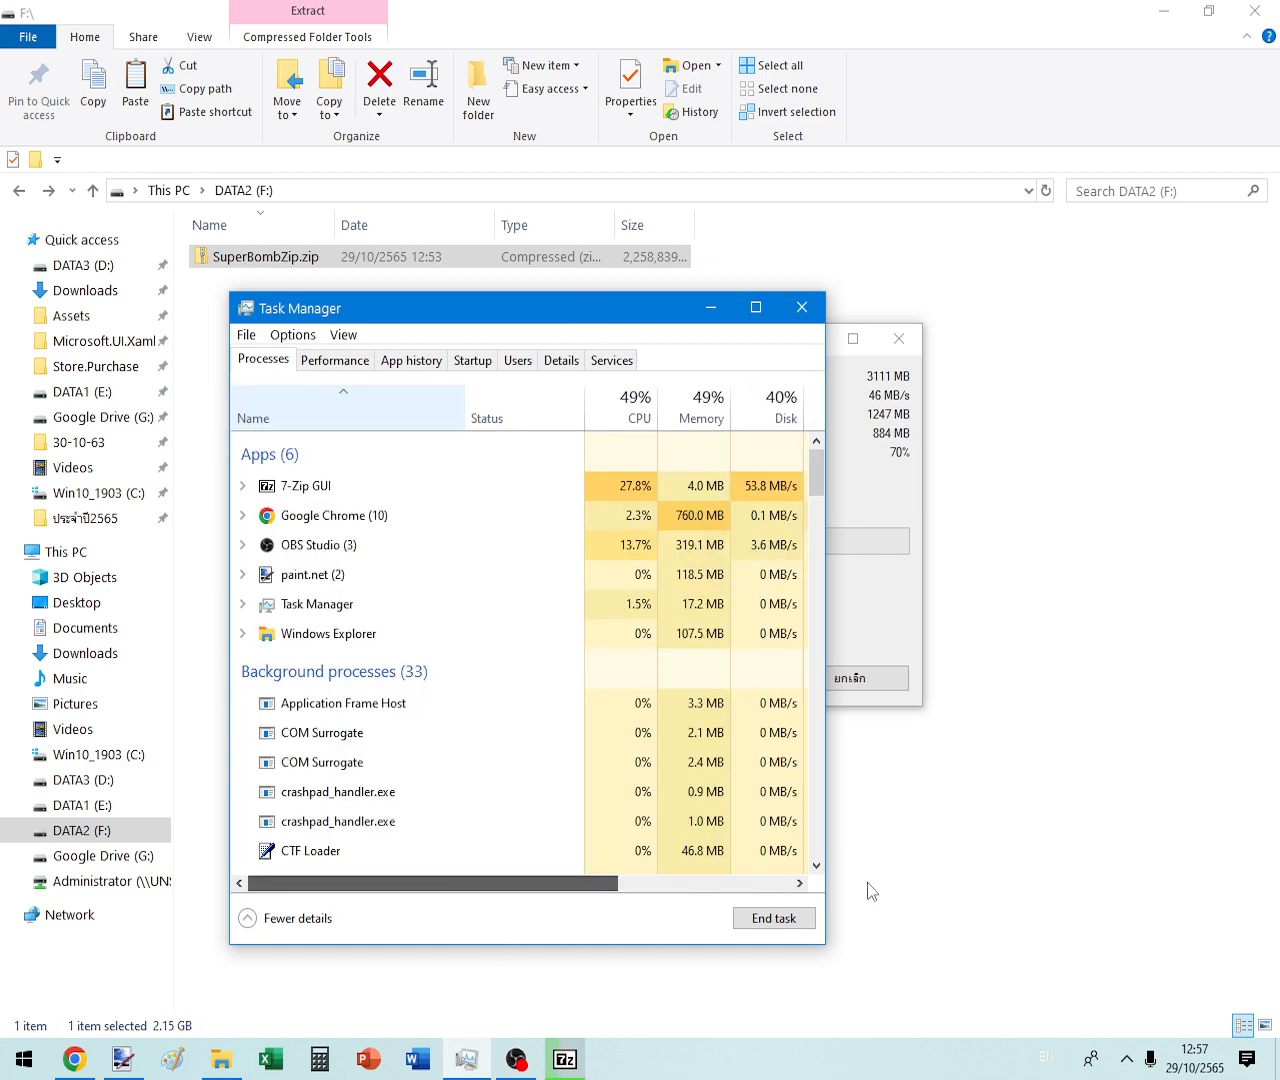
left_click(634, 882)
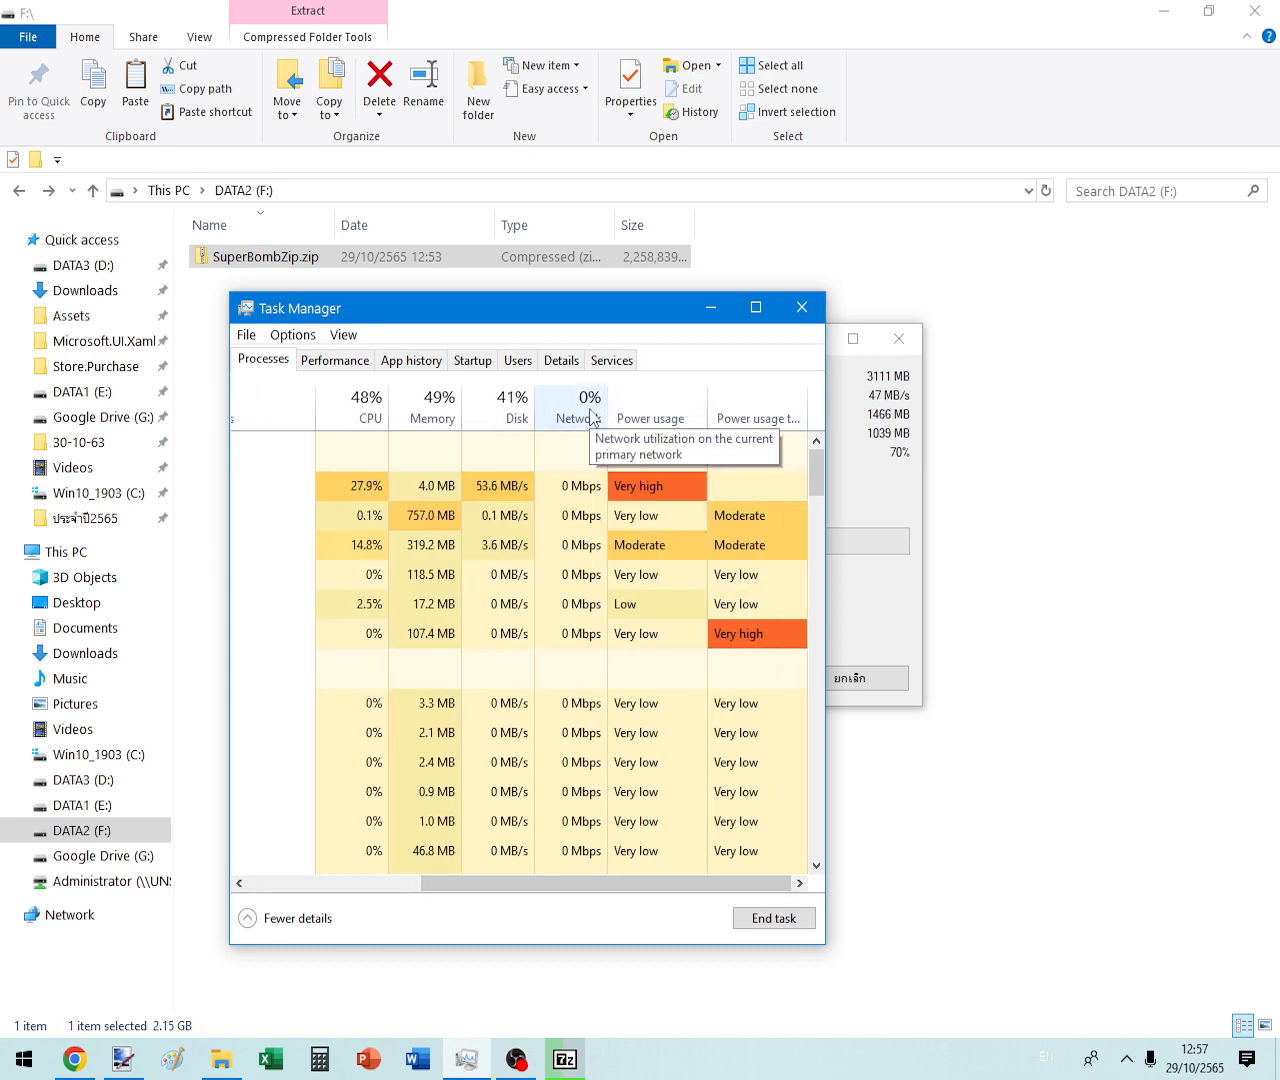
right_click(640, 421)
left_click(698, 362)
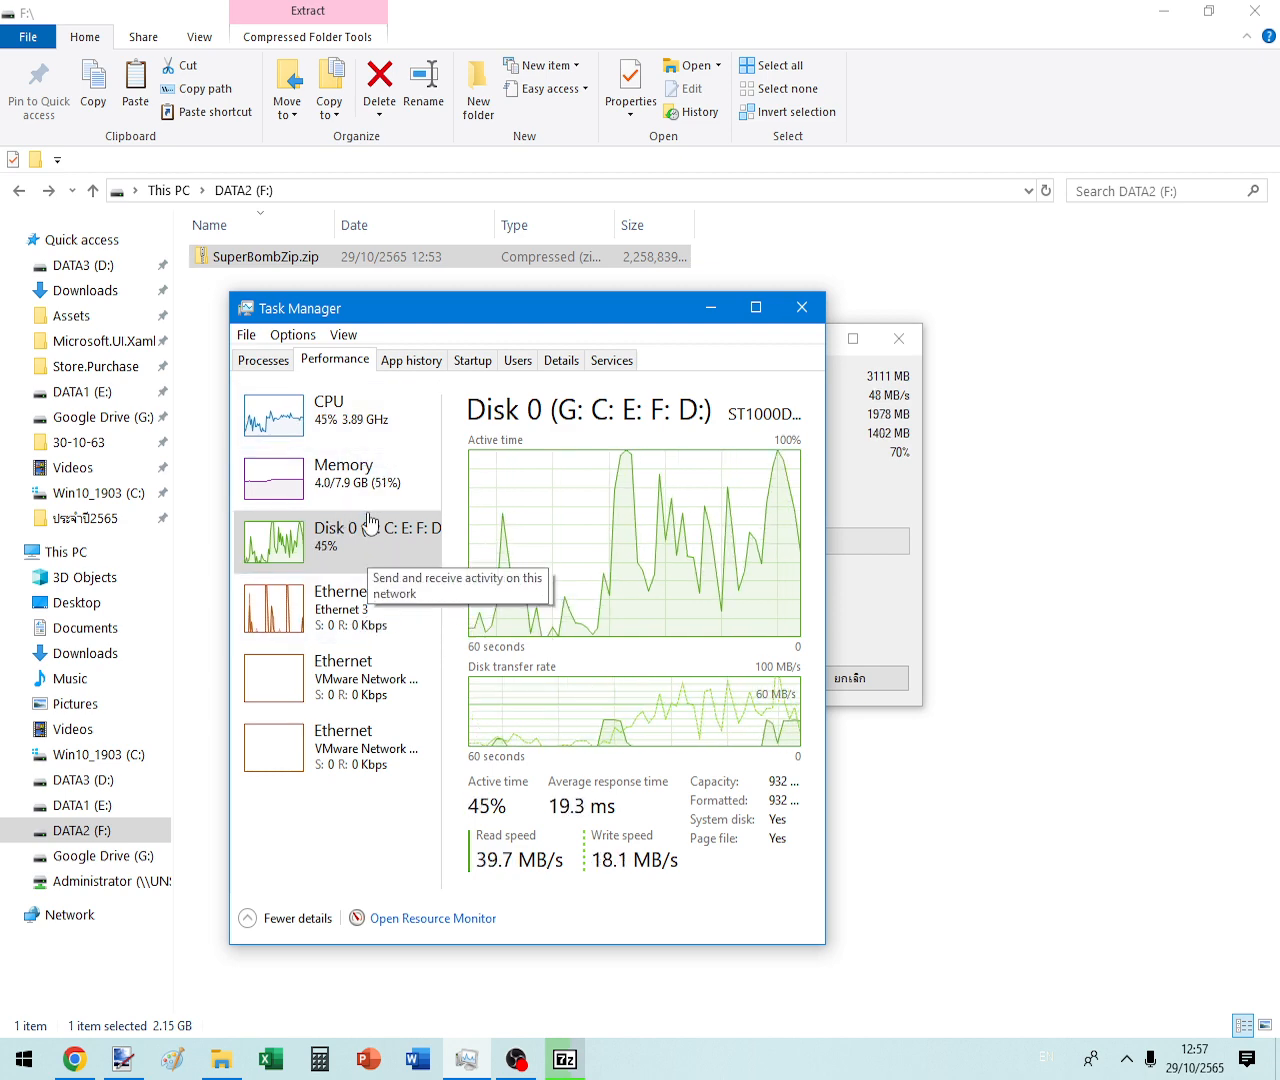
- View the CPU, Memory, Disk and Ethernet performance graphs during extraction
left_click(345, 445)
left_click(347, 495)
left_click(345, 535)
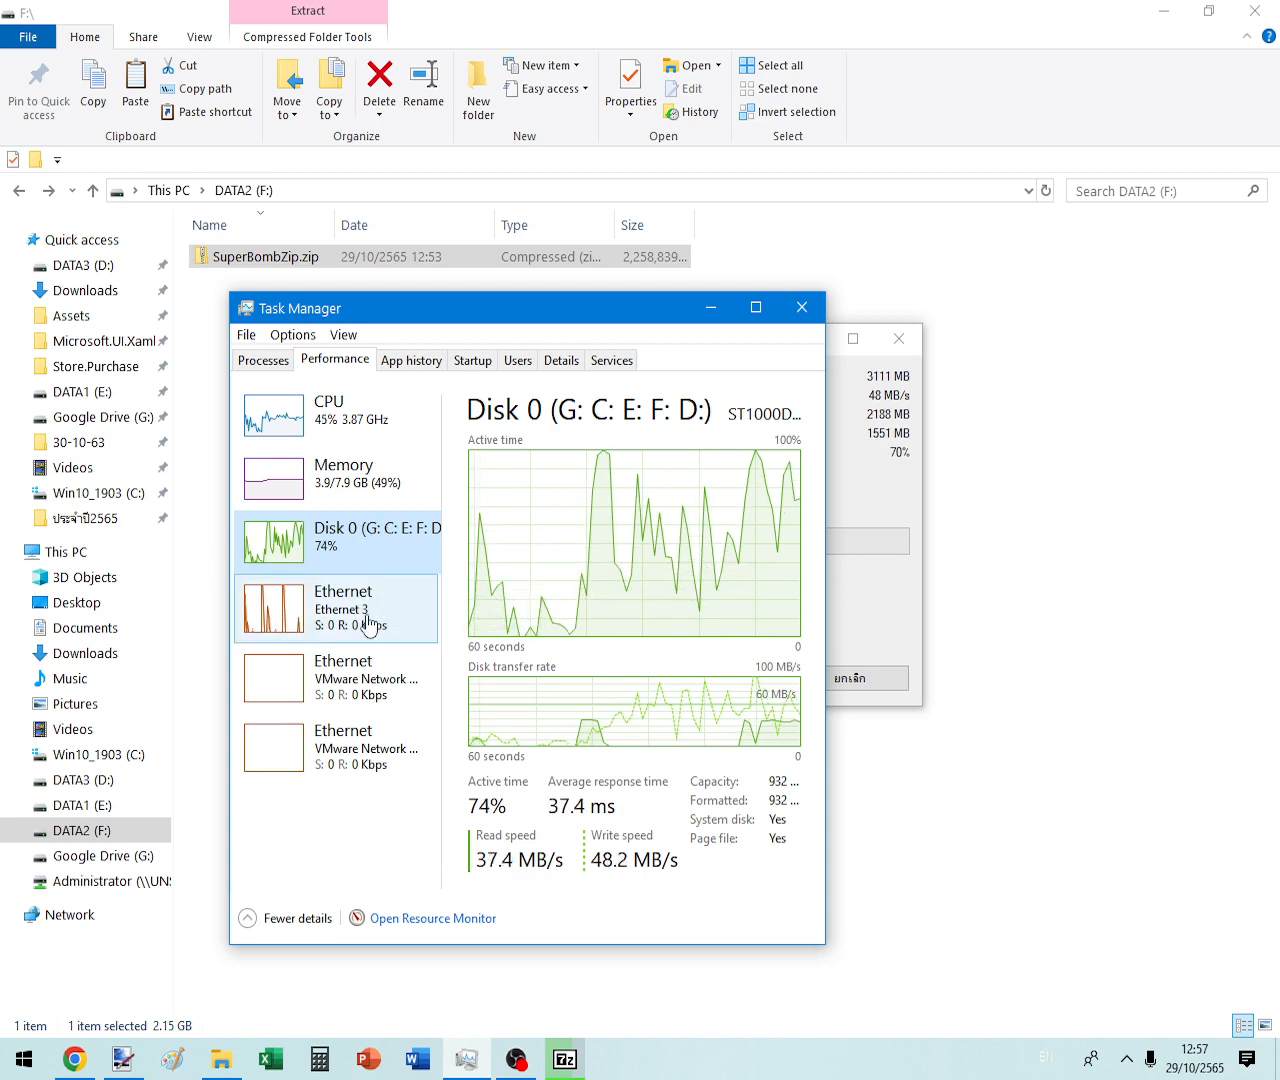
left_click(296, 621)
- Check drive Win10_1903 (C:) properties to confirm 265 GB free
right_click(97, 762)
left_click(160, 740)
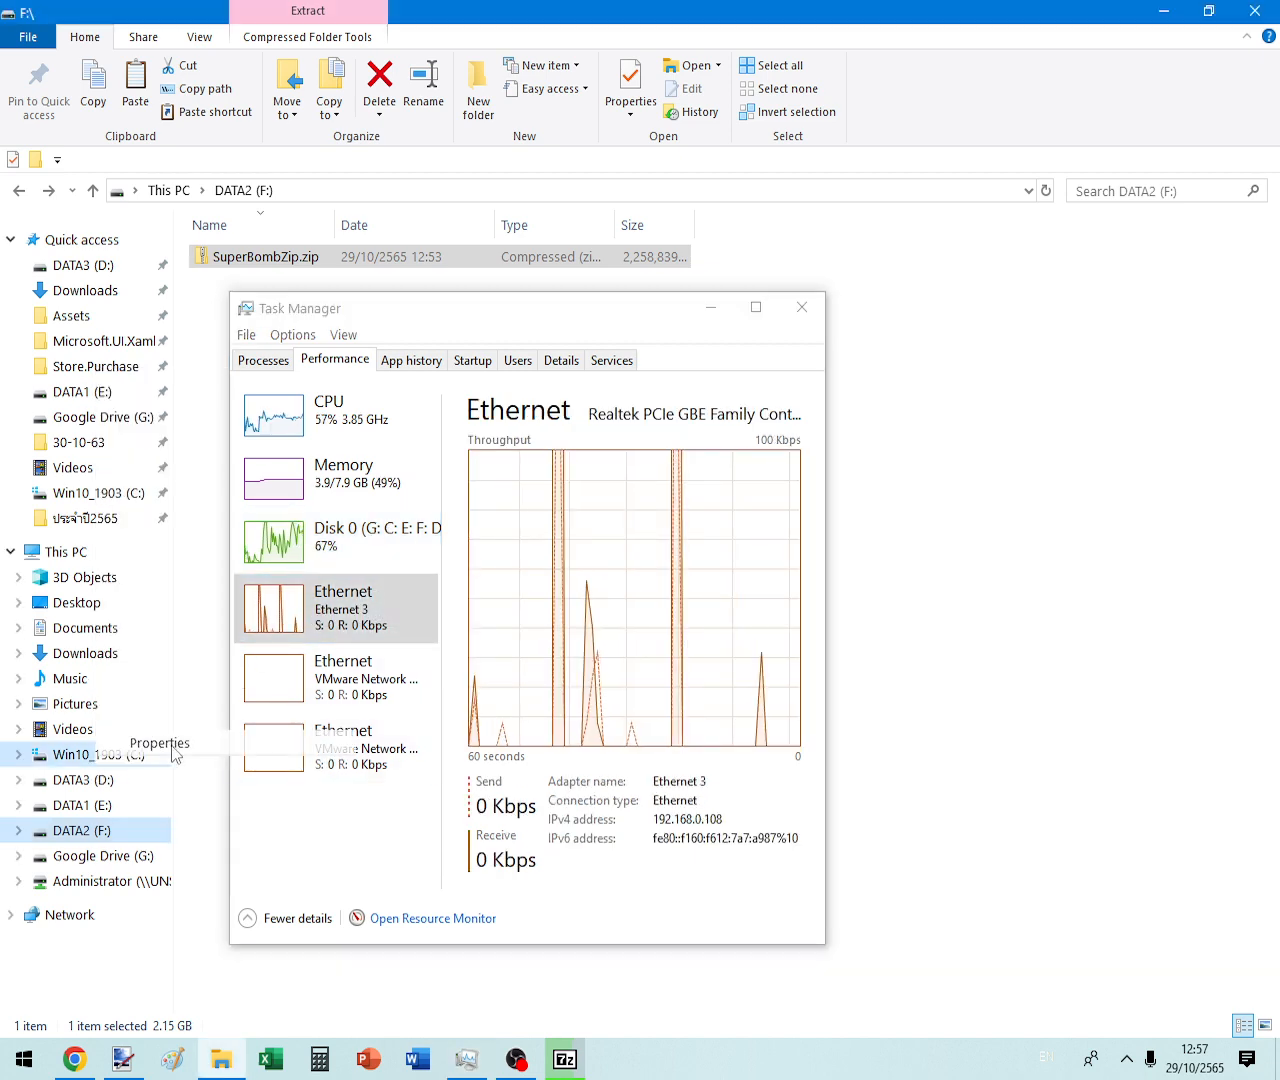
left_click_drag(554, 317, 954, 211)
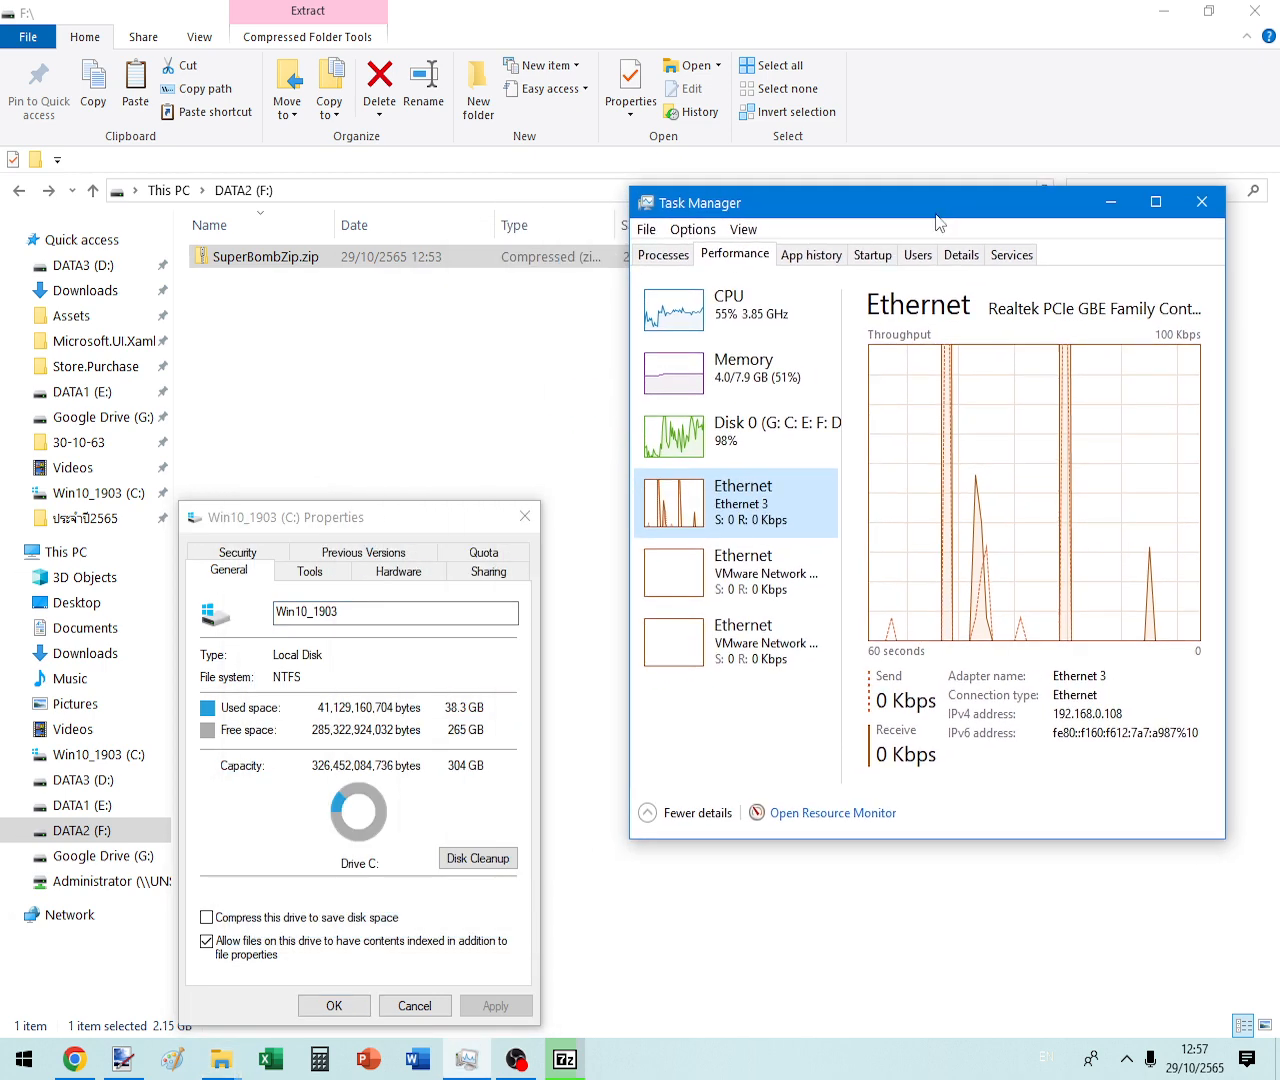
left_click(524, 516)
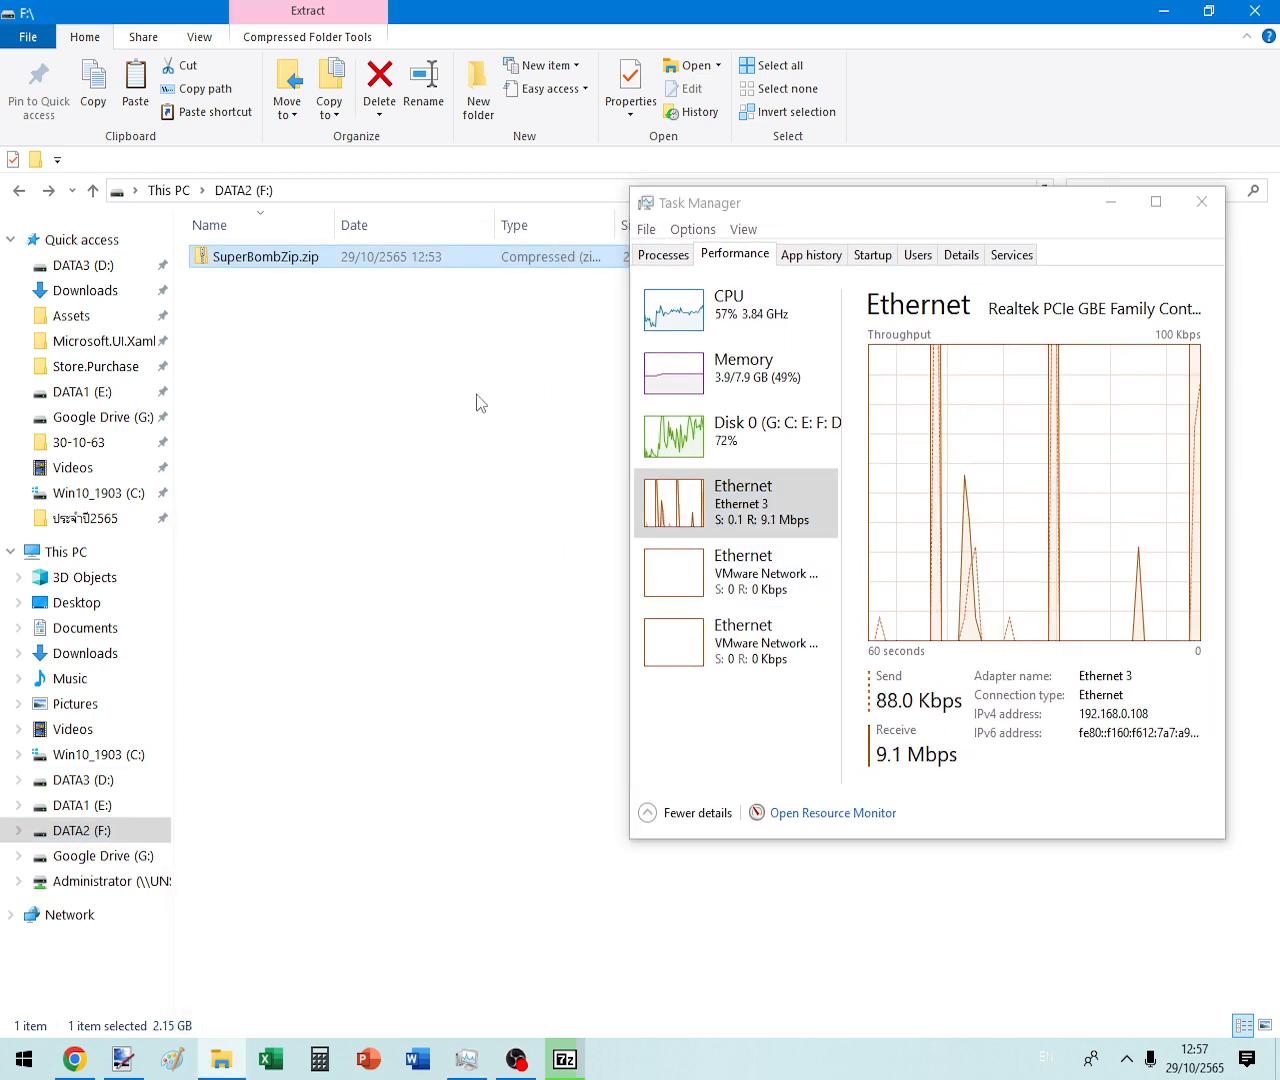
- Refresh DATA2 (F:) and try deleting SuperBombZip.zip, cancelling while it is still in use
right_click(344, 304)
left_click(401, 395)
left_click(1105, 204)
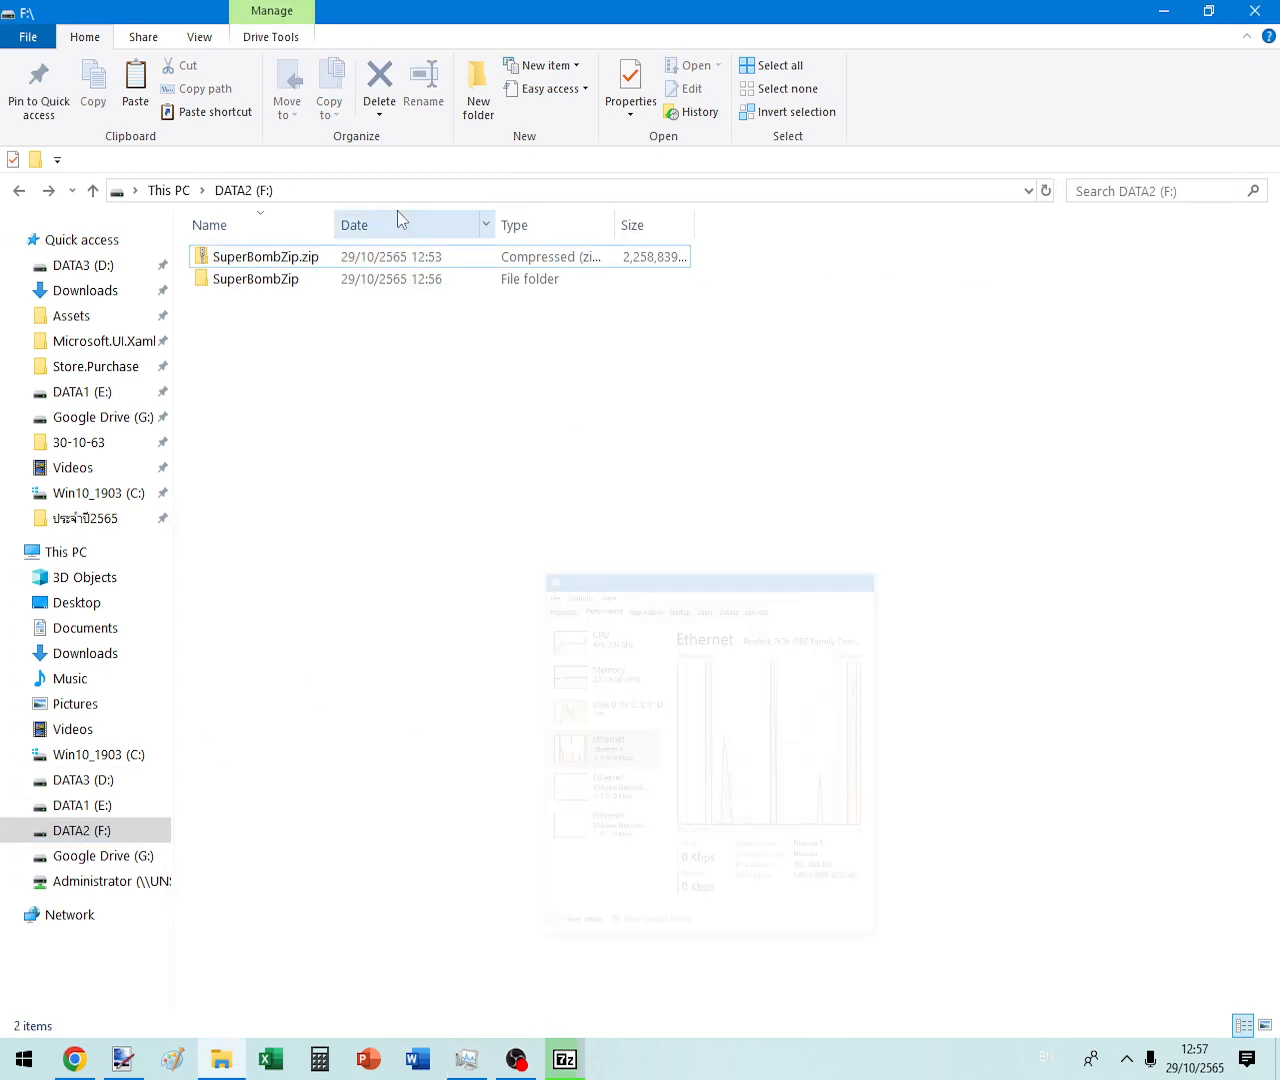
left_click(235, 254)
key("Delete")
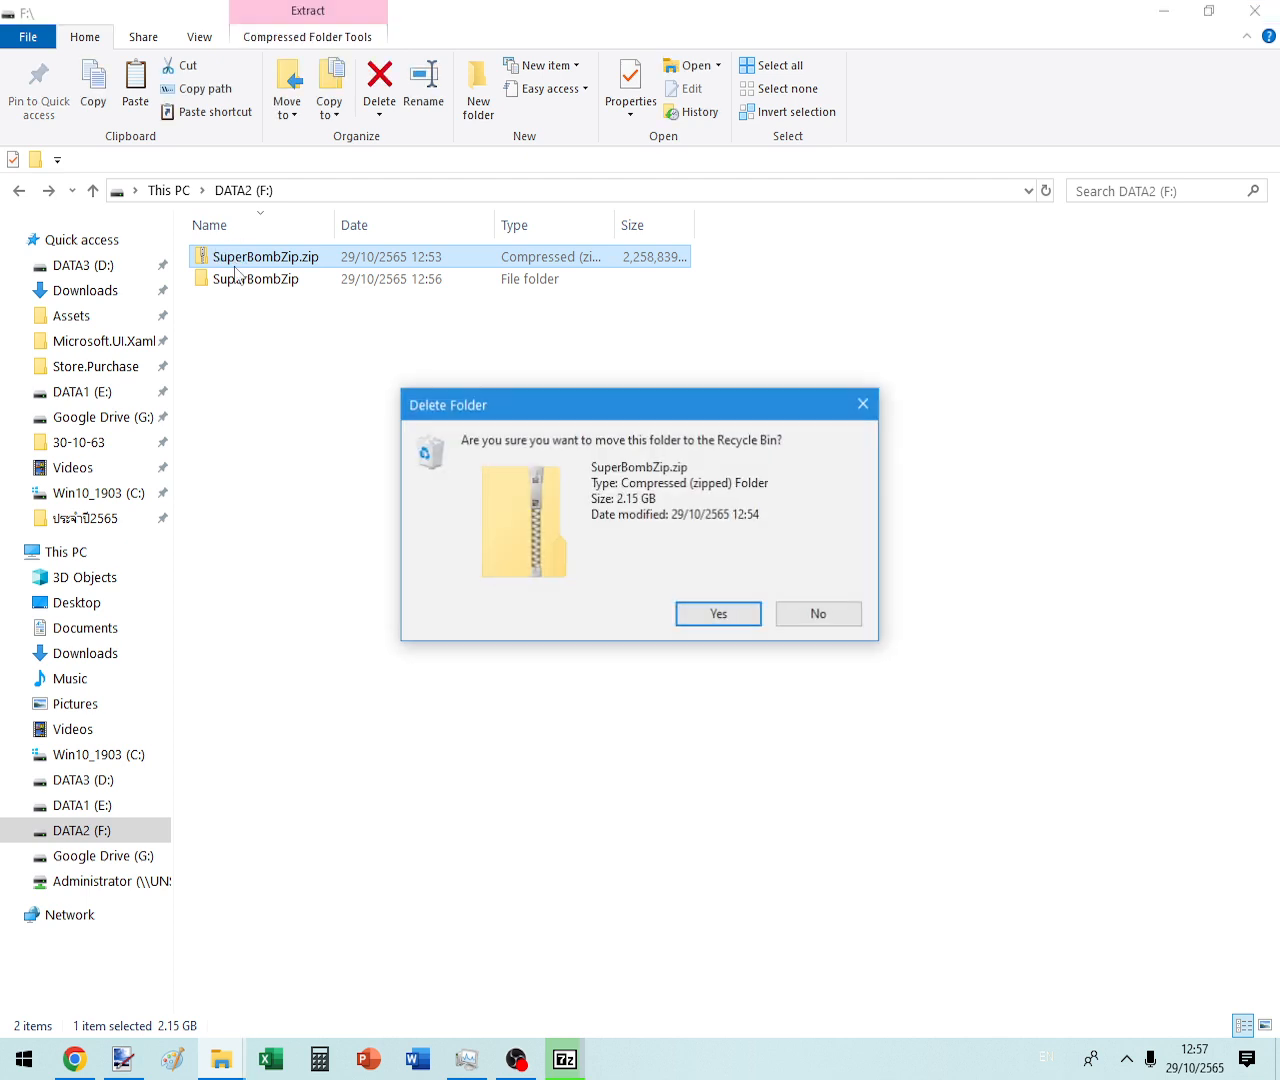
key("Return")
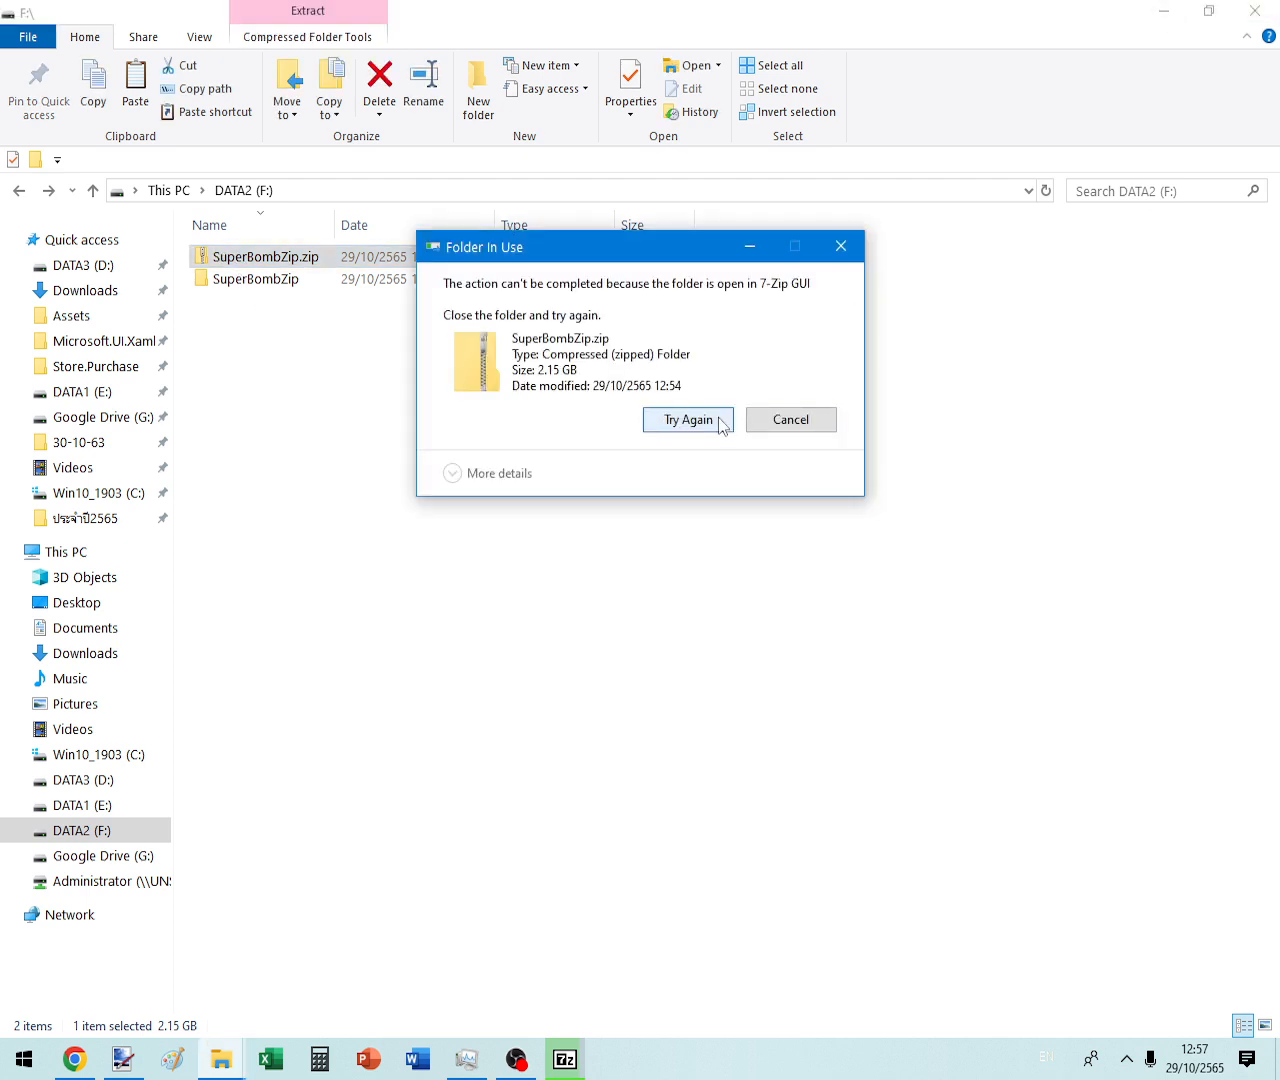
left_click(722, 421)
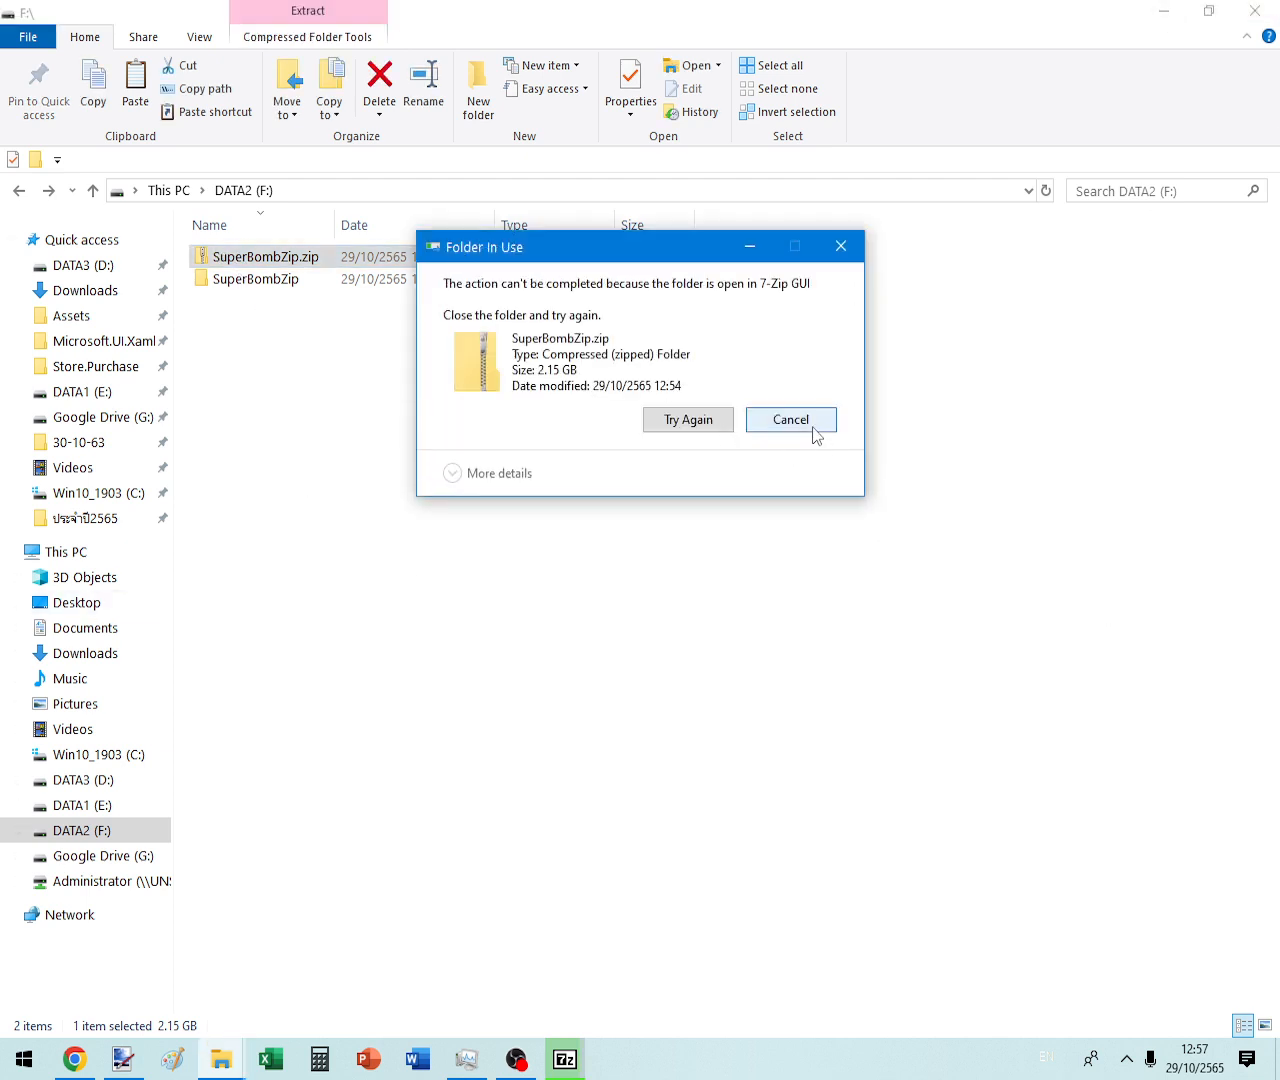
key("Escape")
left_click(565, 1060)
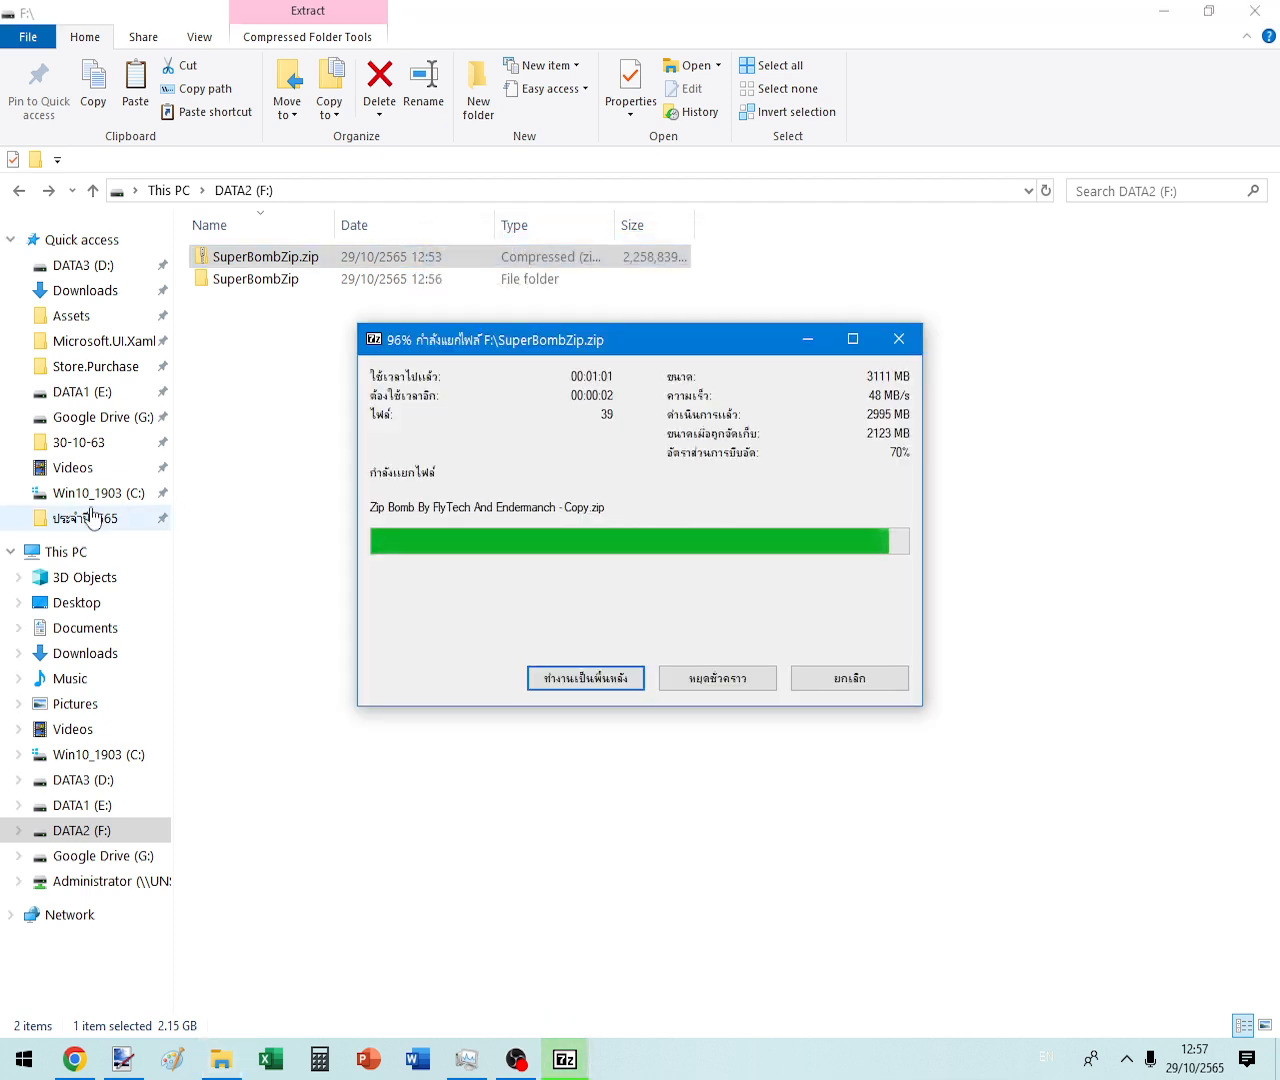
- Check free space in This PC, then return to DATA2 (F:) and delete SuperBombZip.zip
left_click(65, 553)
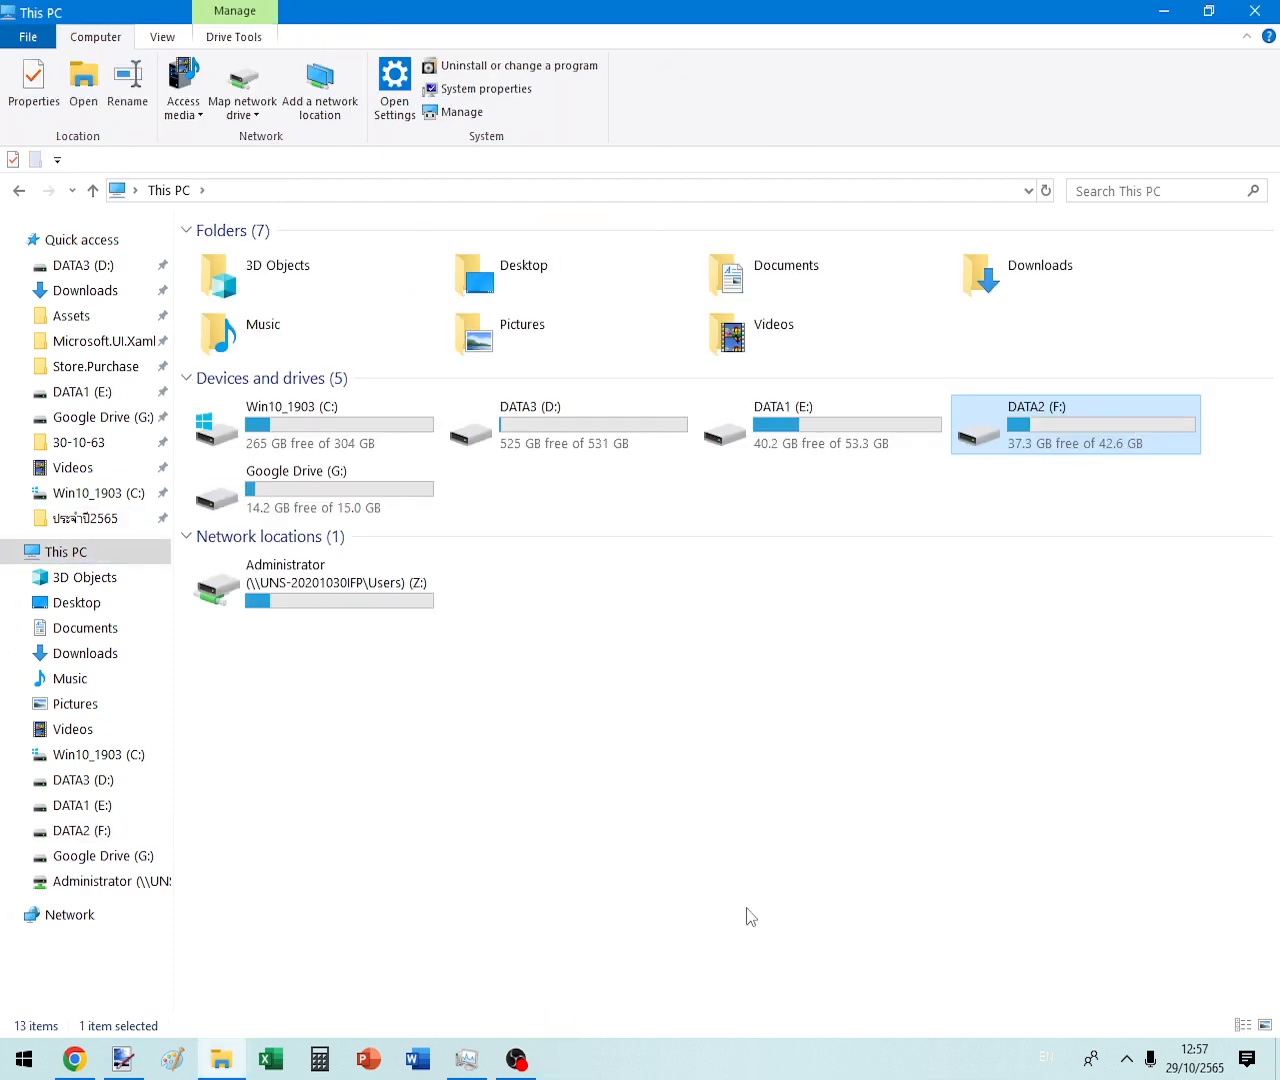
key("Return")
left_click(300, 258)
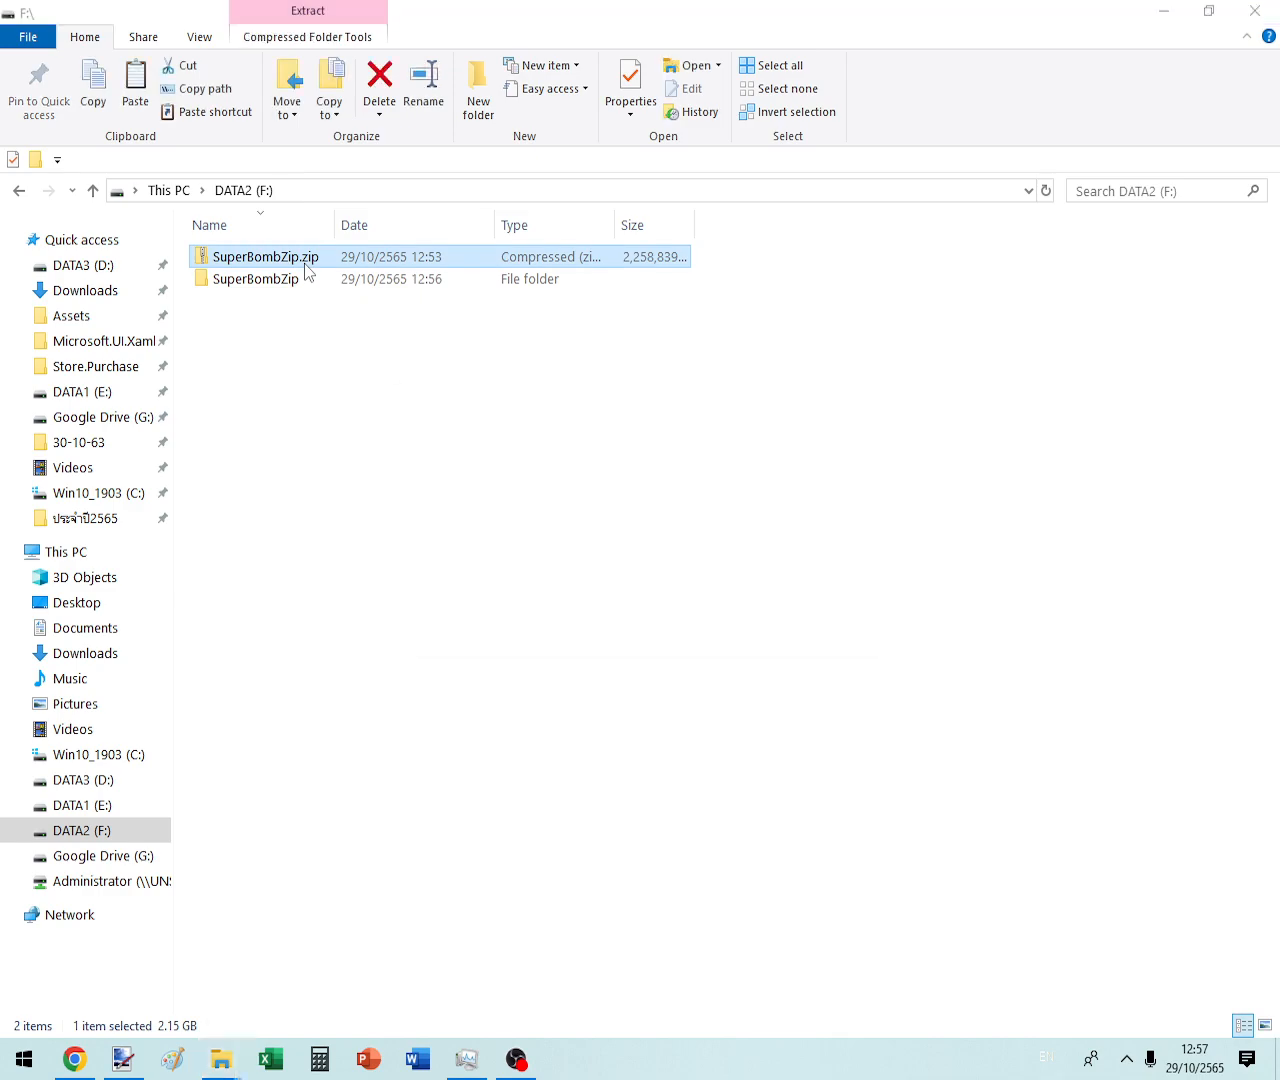
key("Delete")
- Empty the Recycle Bin permanently from the desktop
left_click(1163, 10)
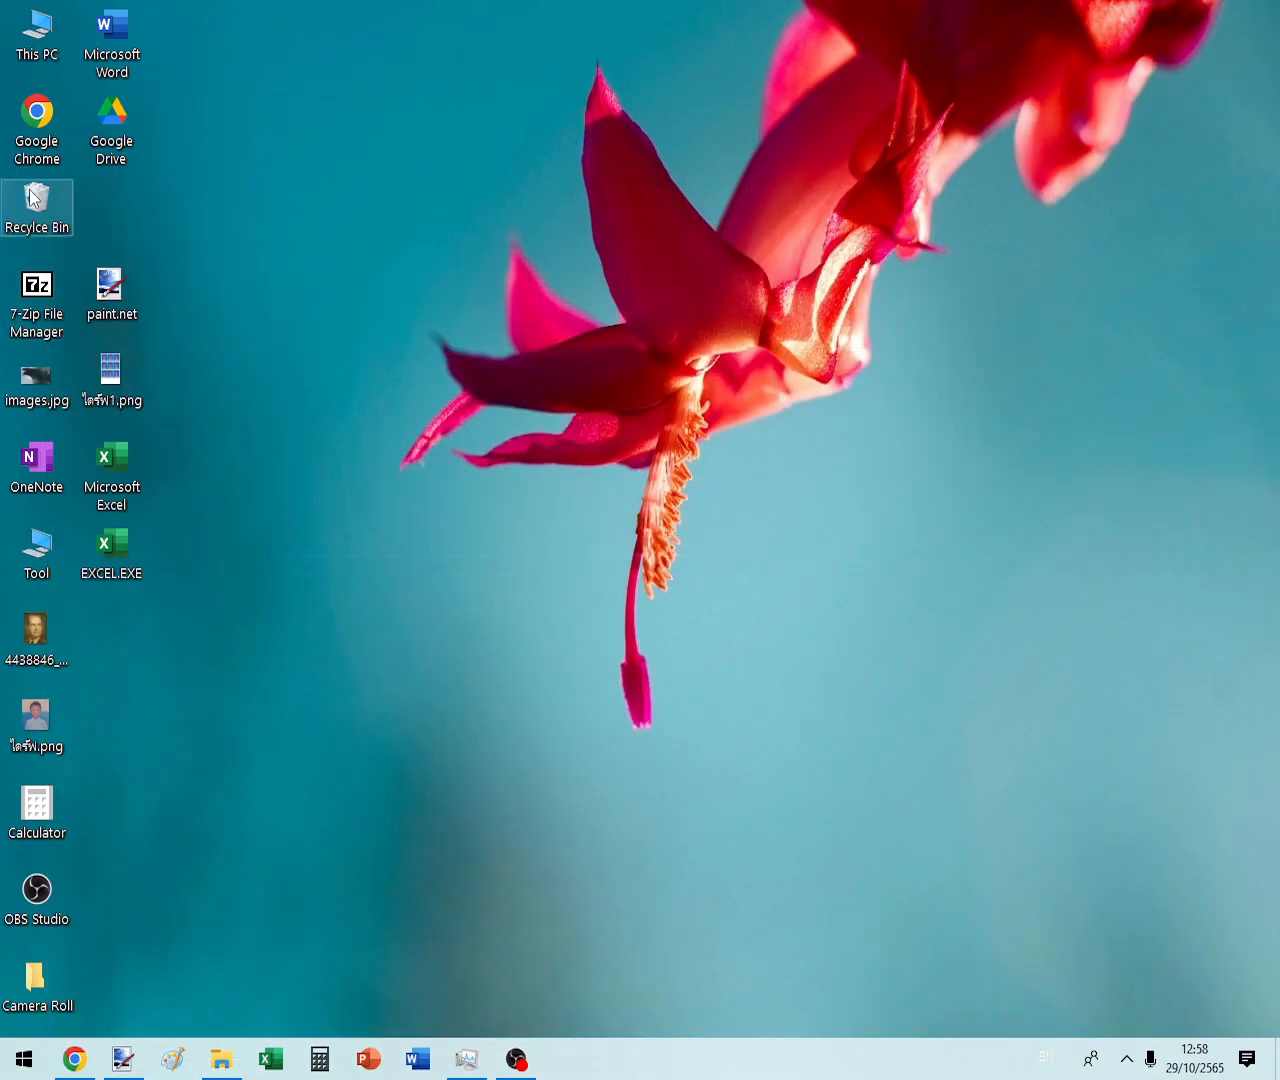
right_click(30, 197)
left_click(115, 232)
key("Return")
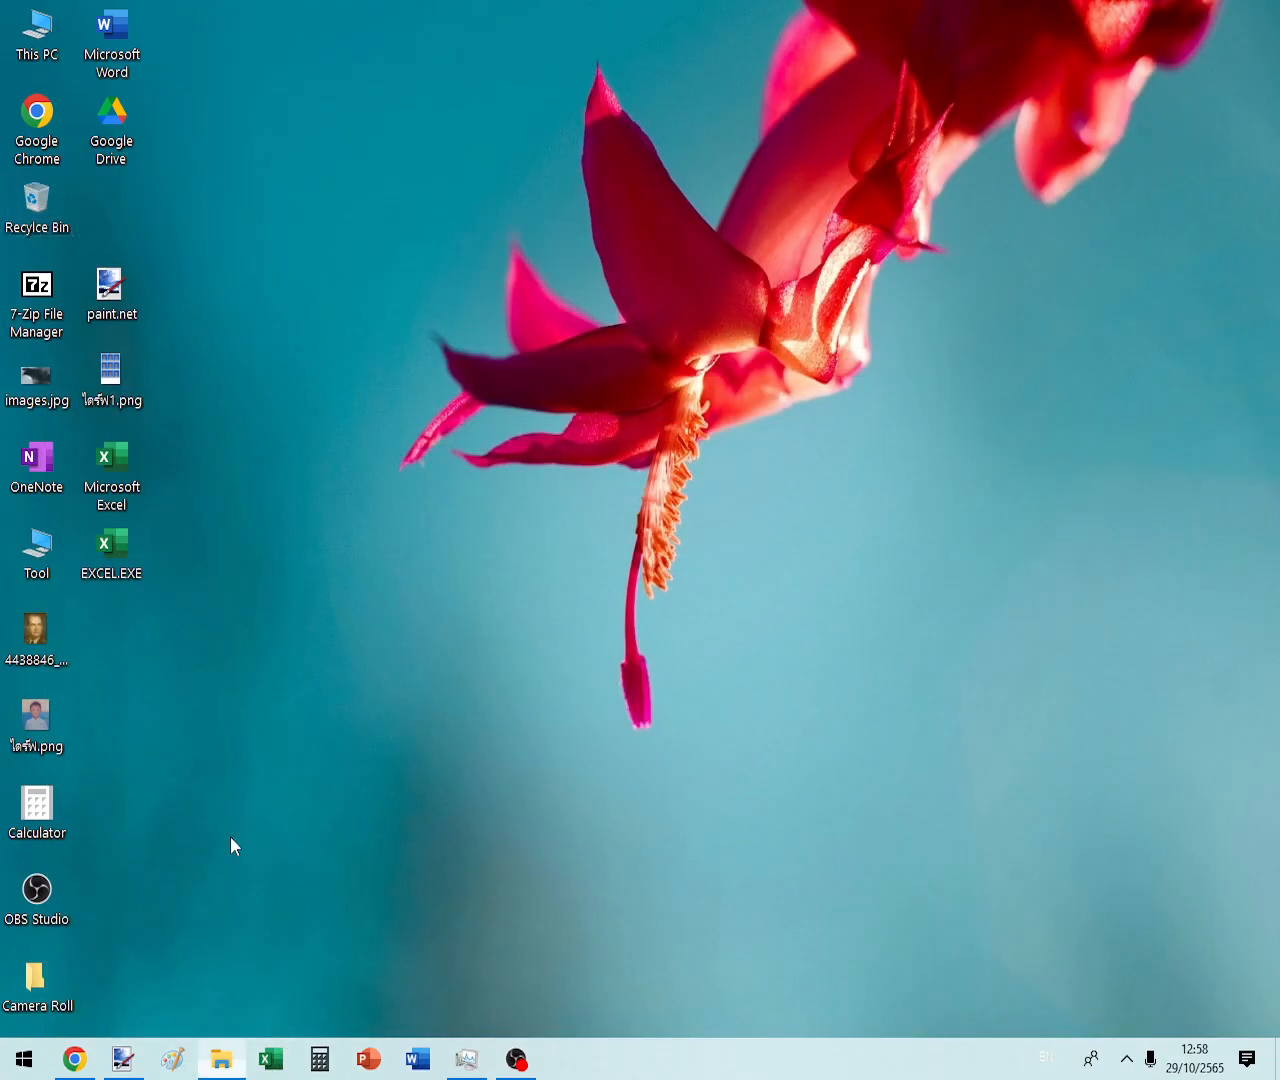
- Select all 41 zip files in SuperBombZip and run 7-Zip Extract to "*\" on them
left_click(221, 1059)
double_click(274, 254)
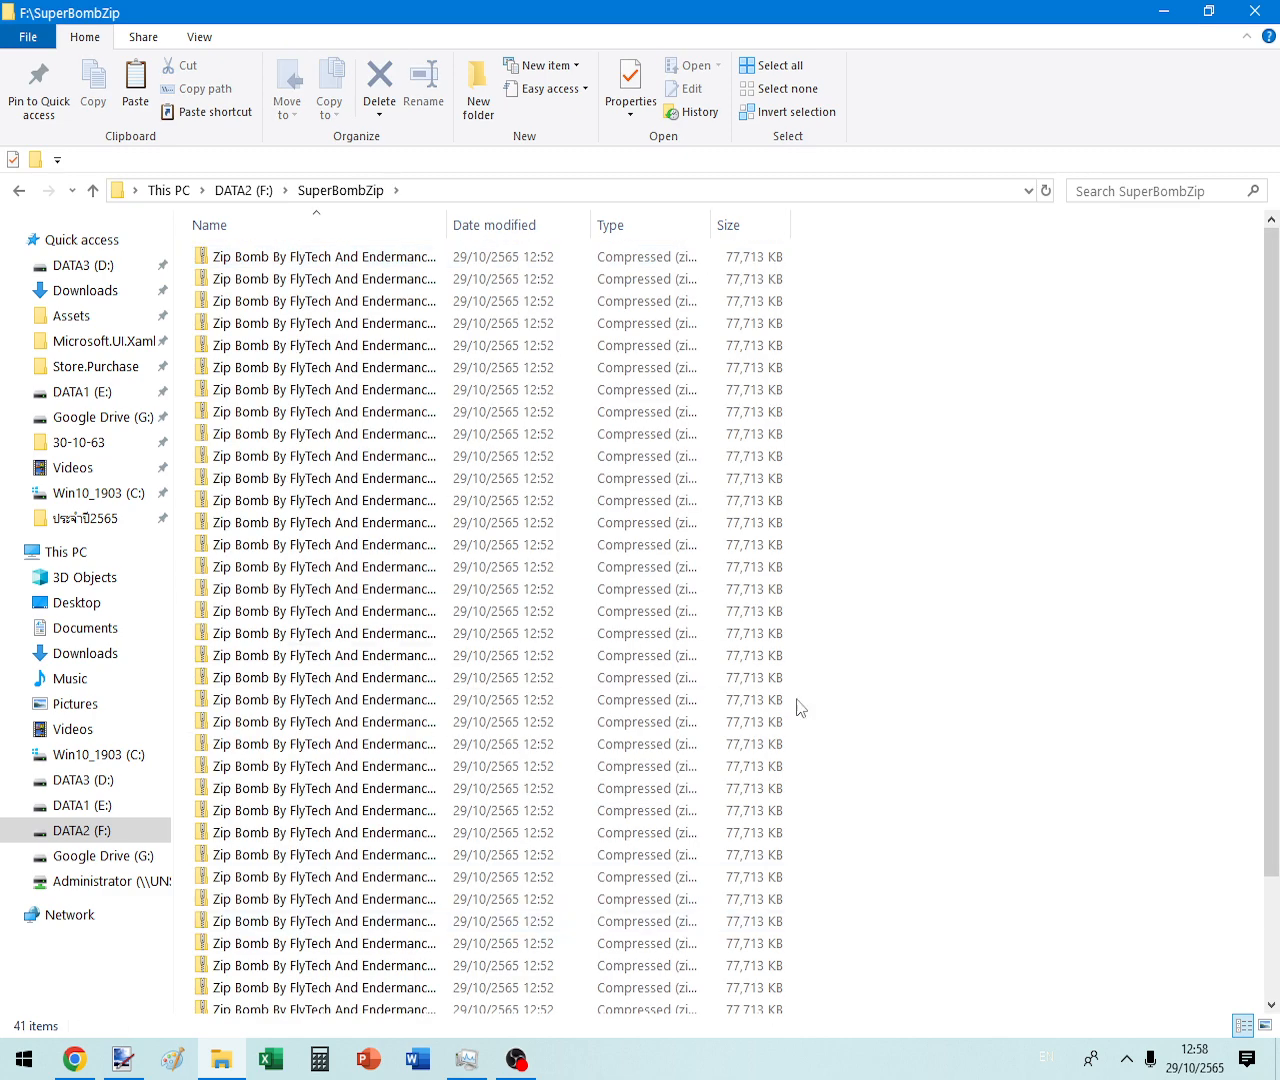
scroll(820, 703, "down", 2)
key("ctrl+a")
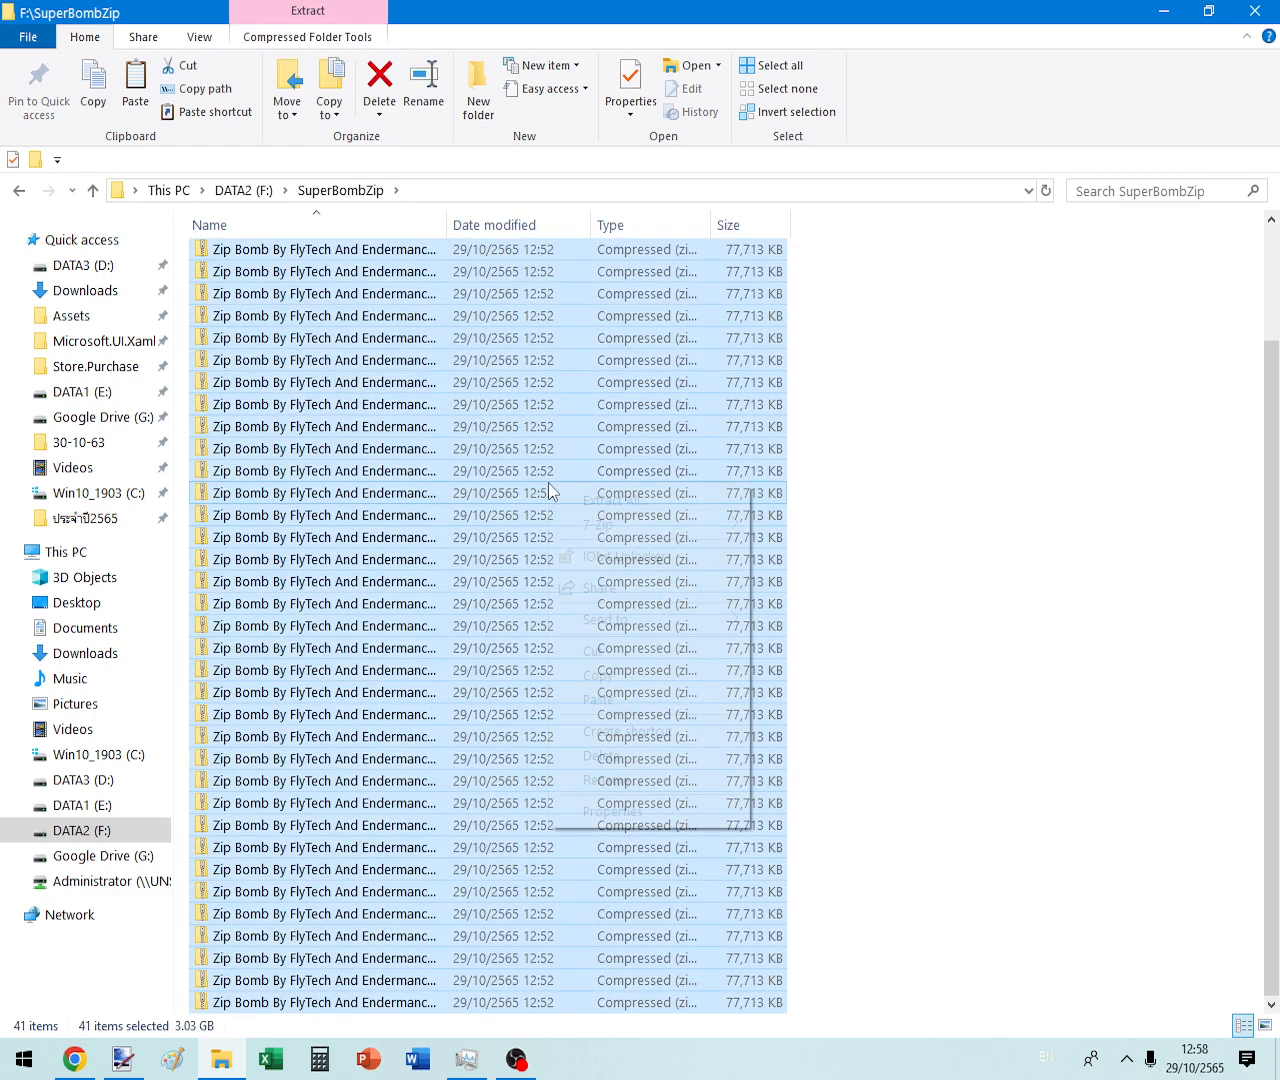
right_click(550, 486)
mouse_move(600, 526)
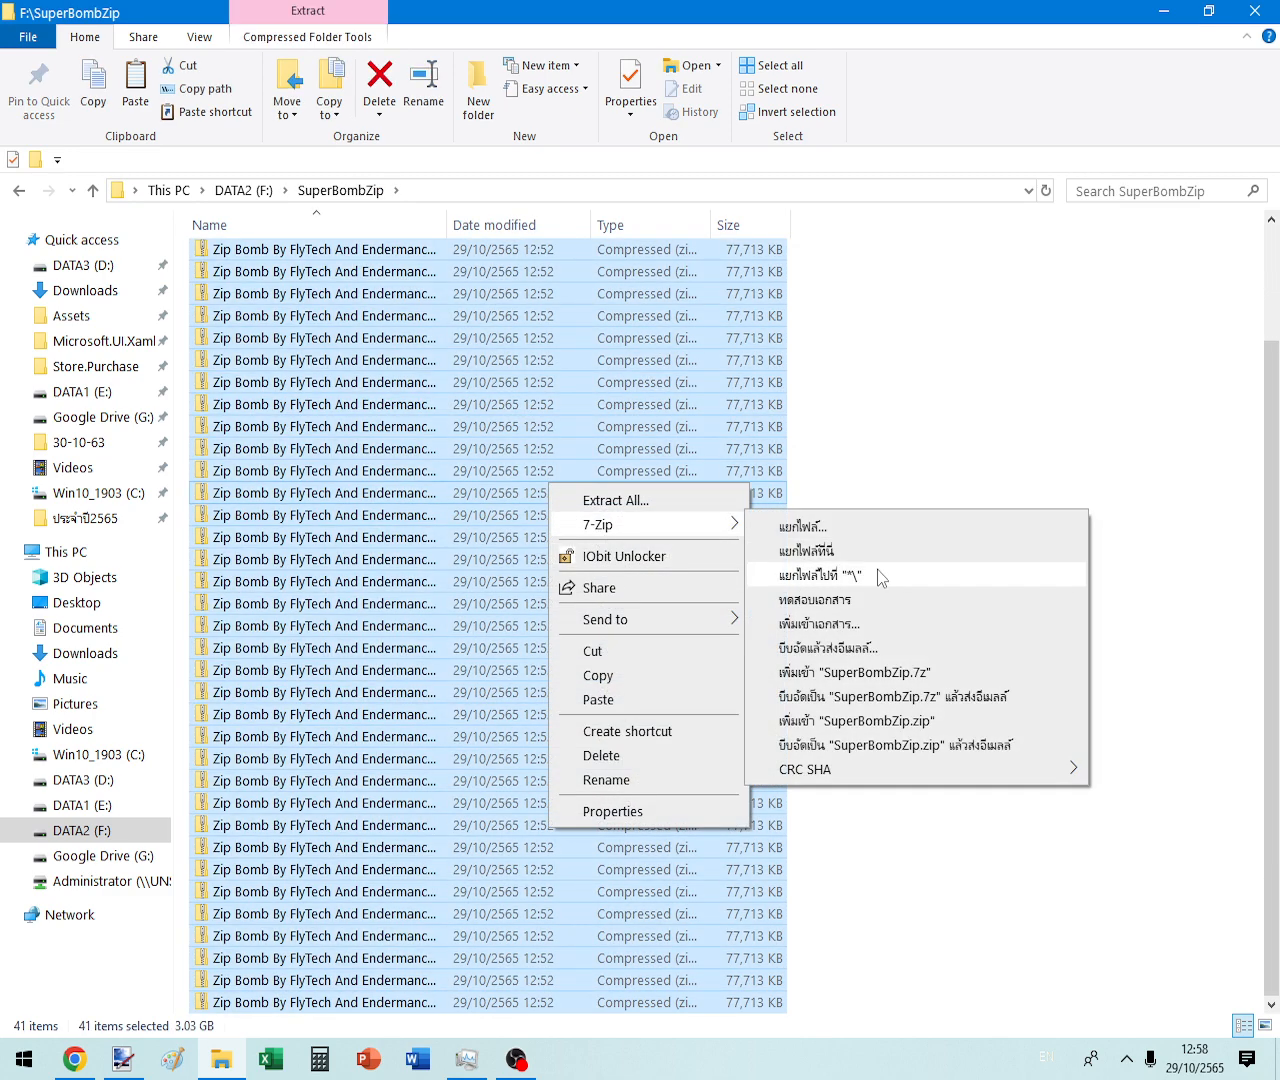
left_click(877, 570)
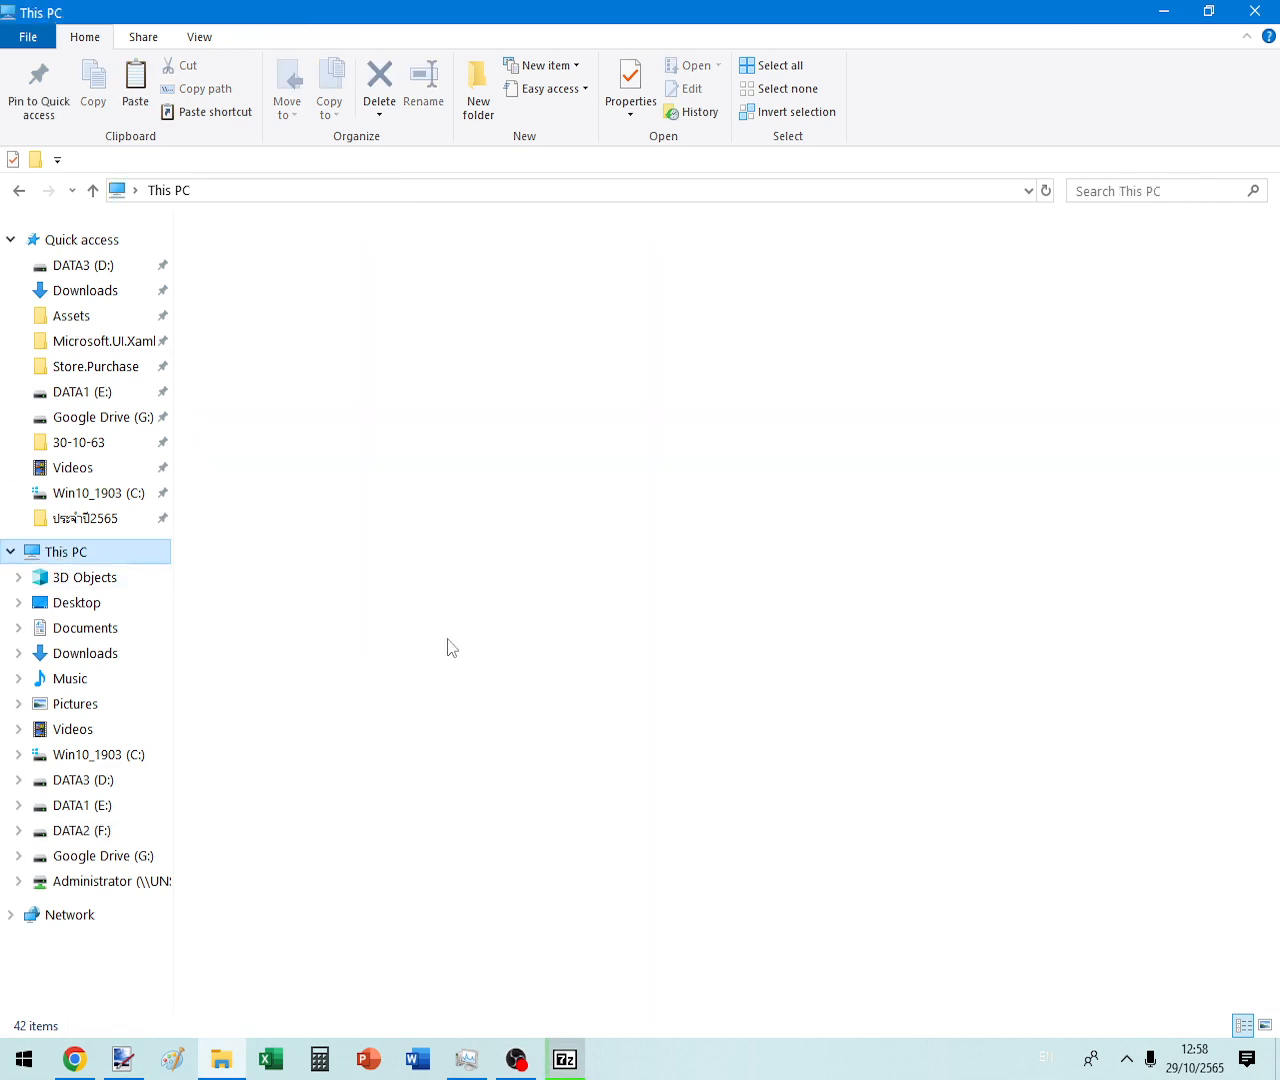
- Check DATA2 (F:) properties, then refresh This PC to update its free space
right_click(1130, 437)
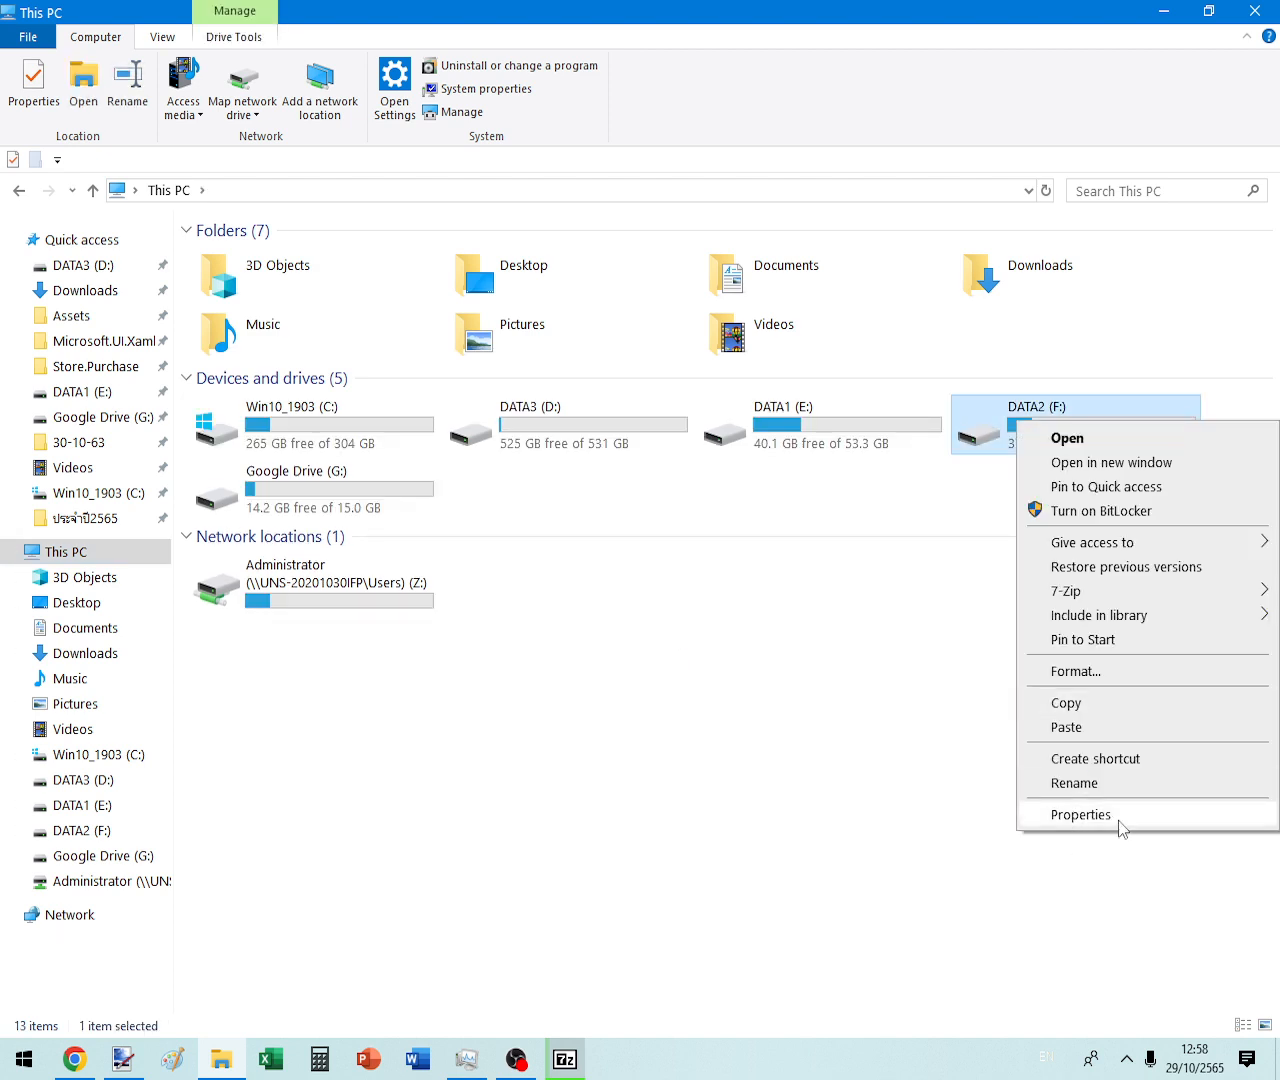
left_click(1119, 819)
key("Escape")
right_click(709, 689)
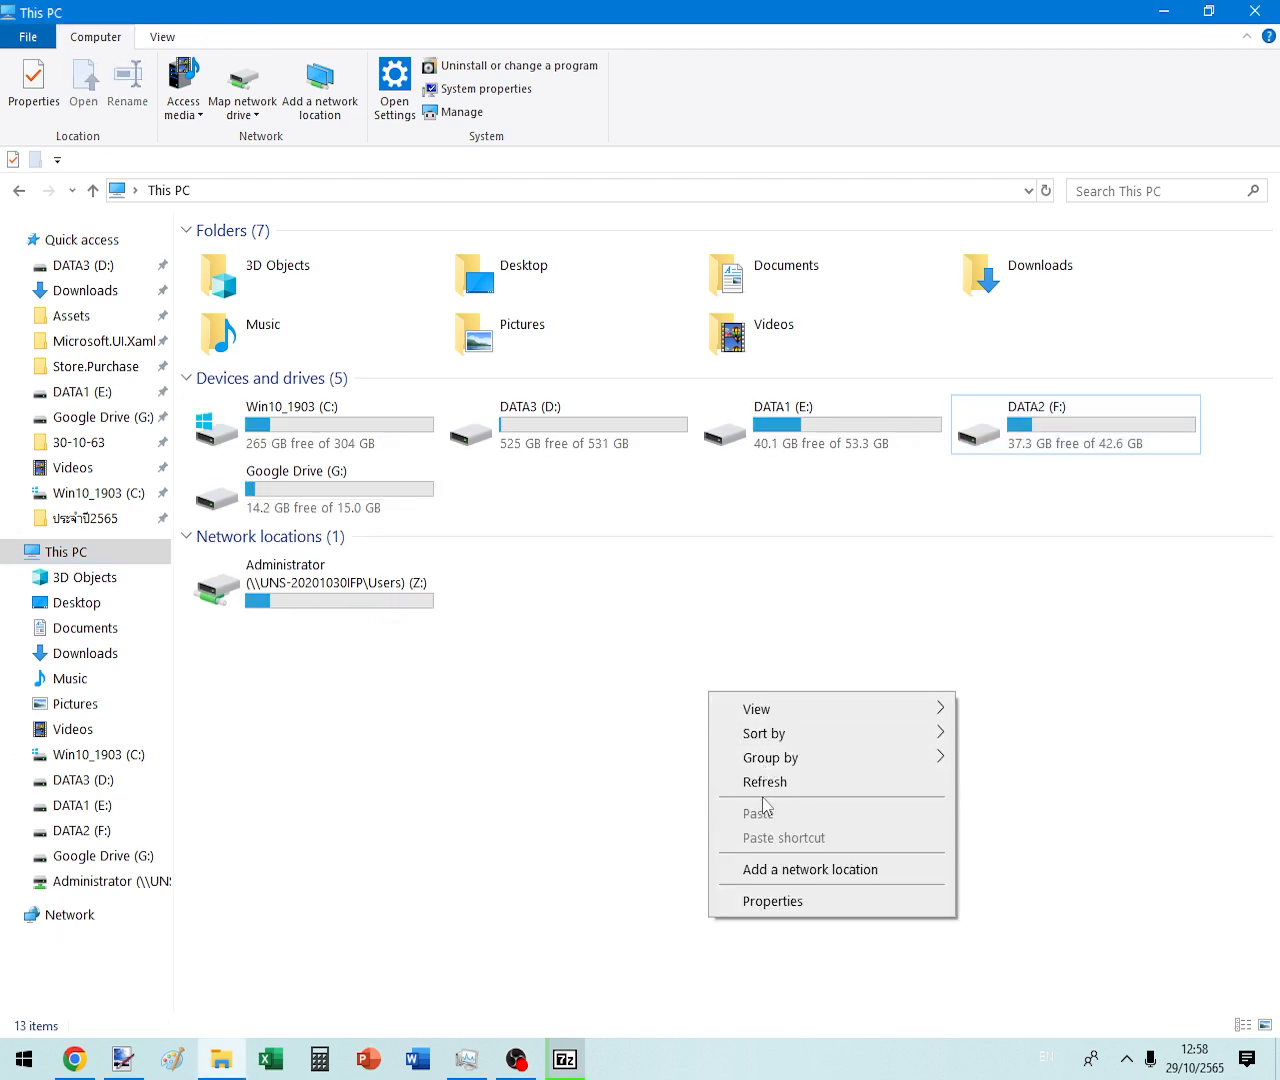
left_click(775, 782)
left_click(1045, 190)
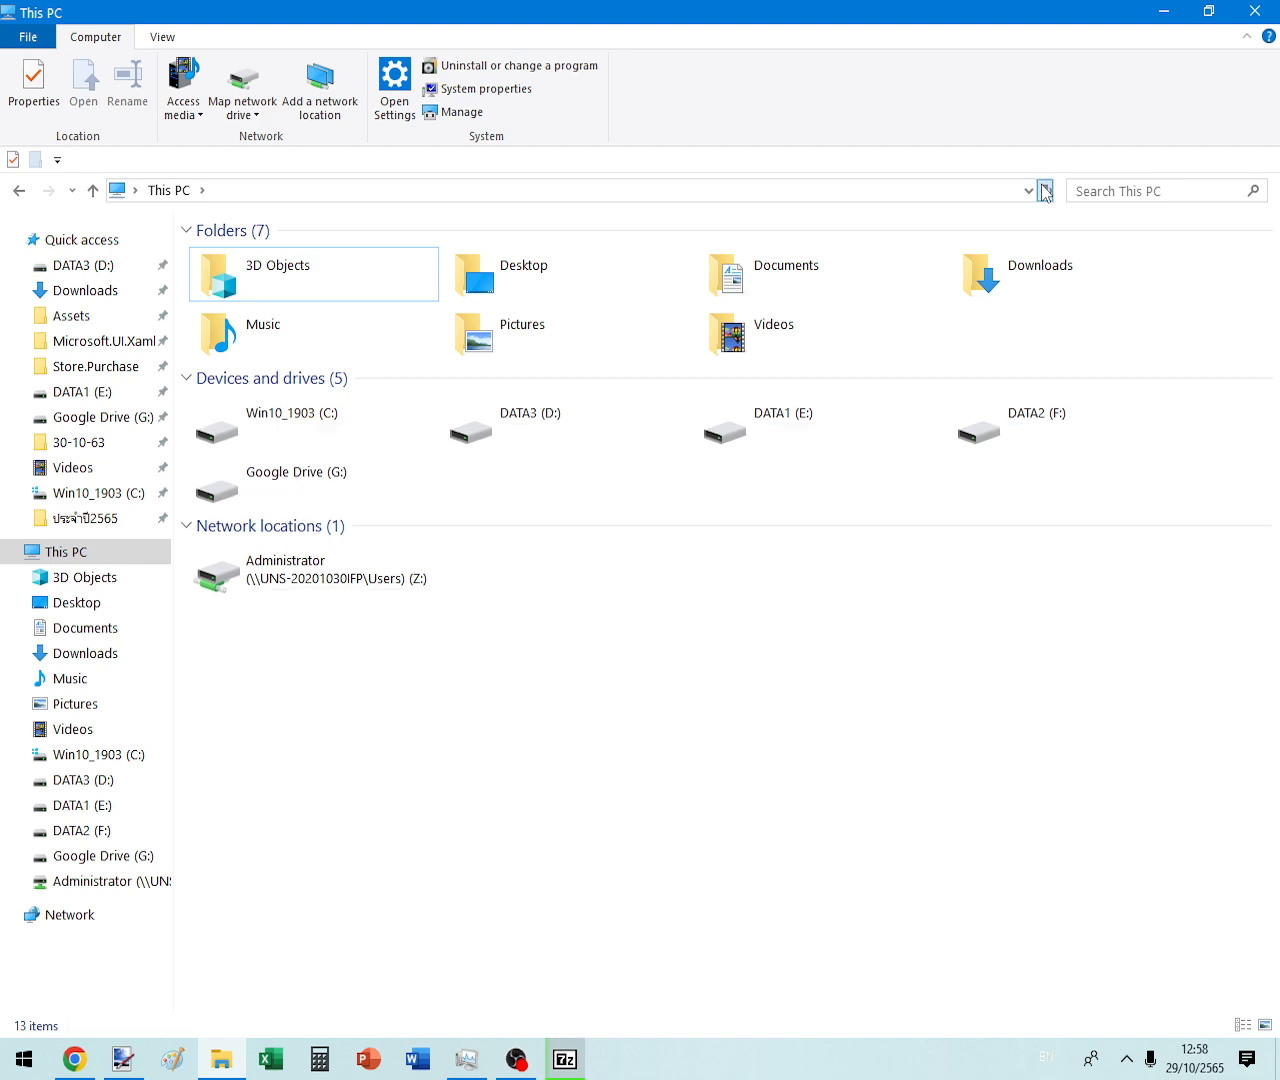
left_click(1045, 190)
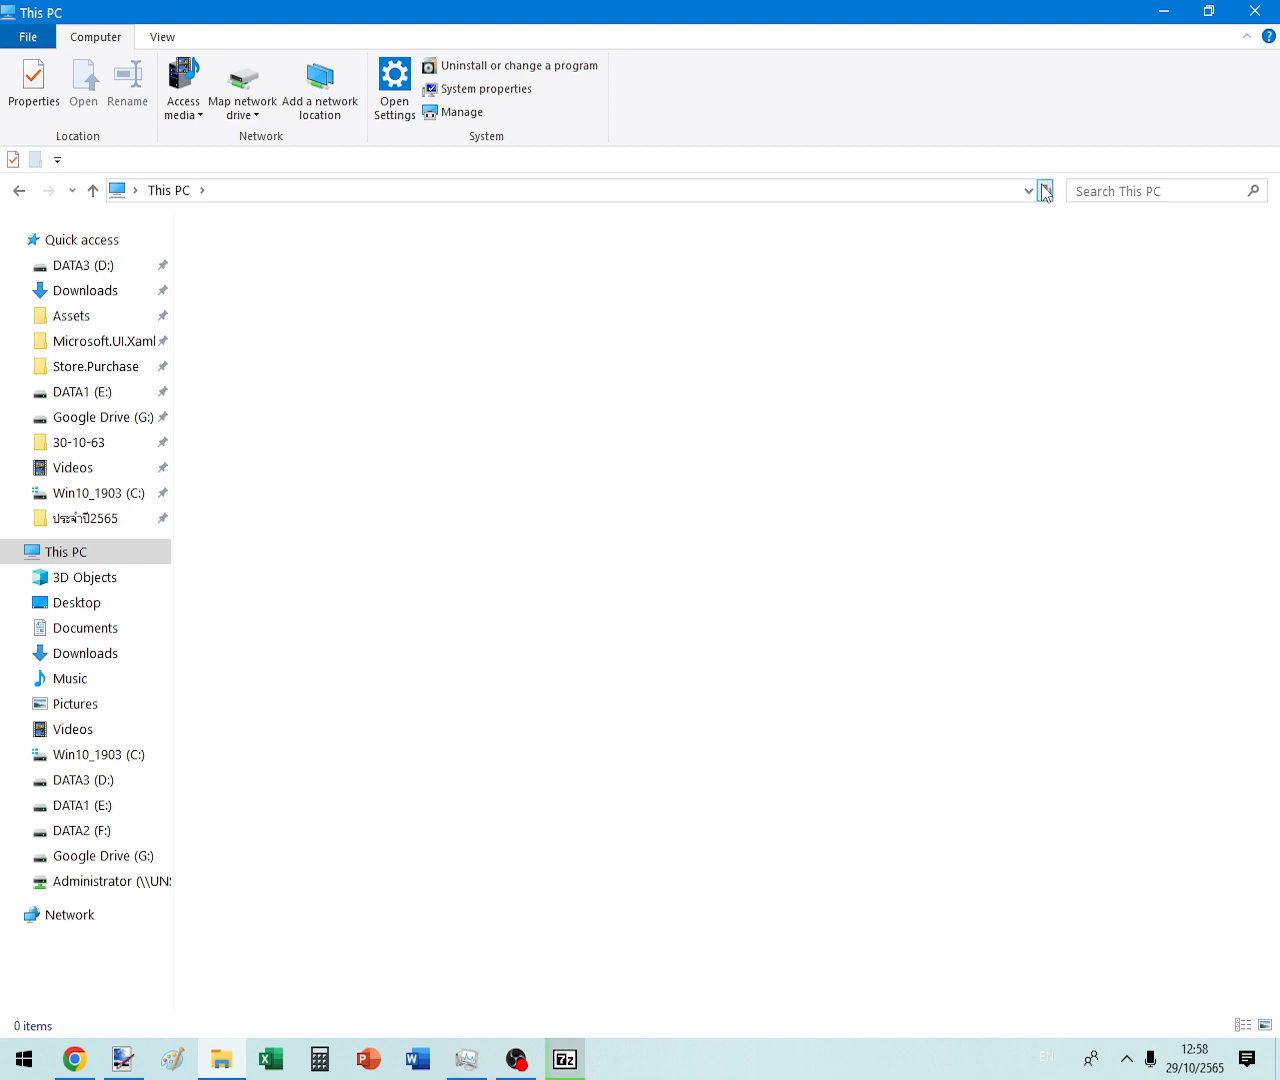
- Inspect the 7-Zip extraction progress window, then return to This PC
key("alt+Tab")
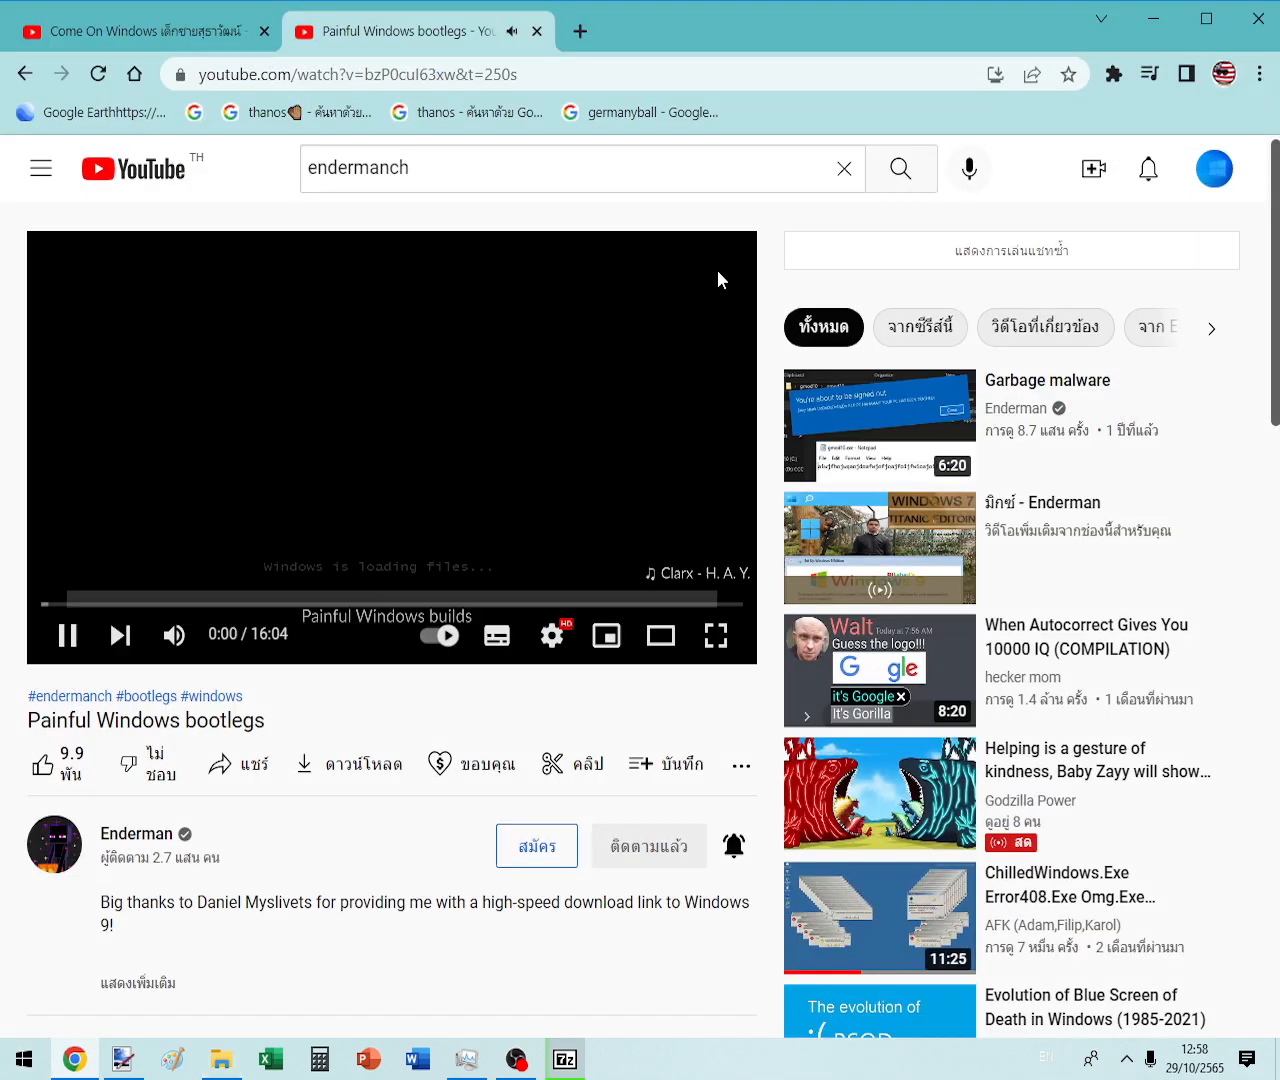
left_click(1153, 18)
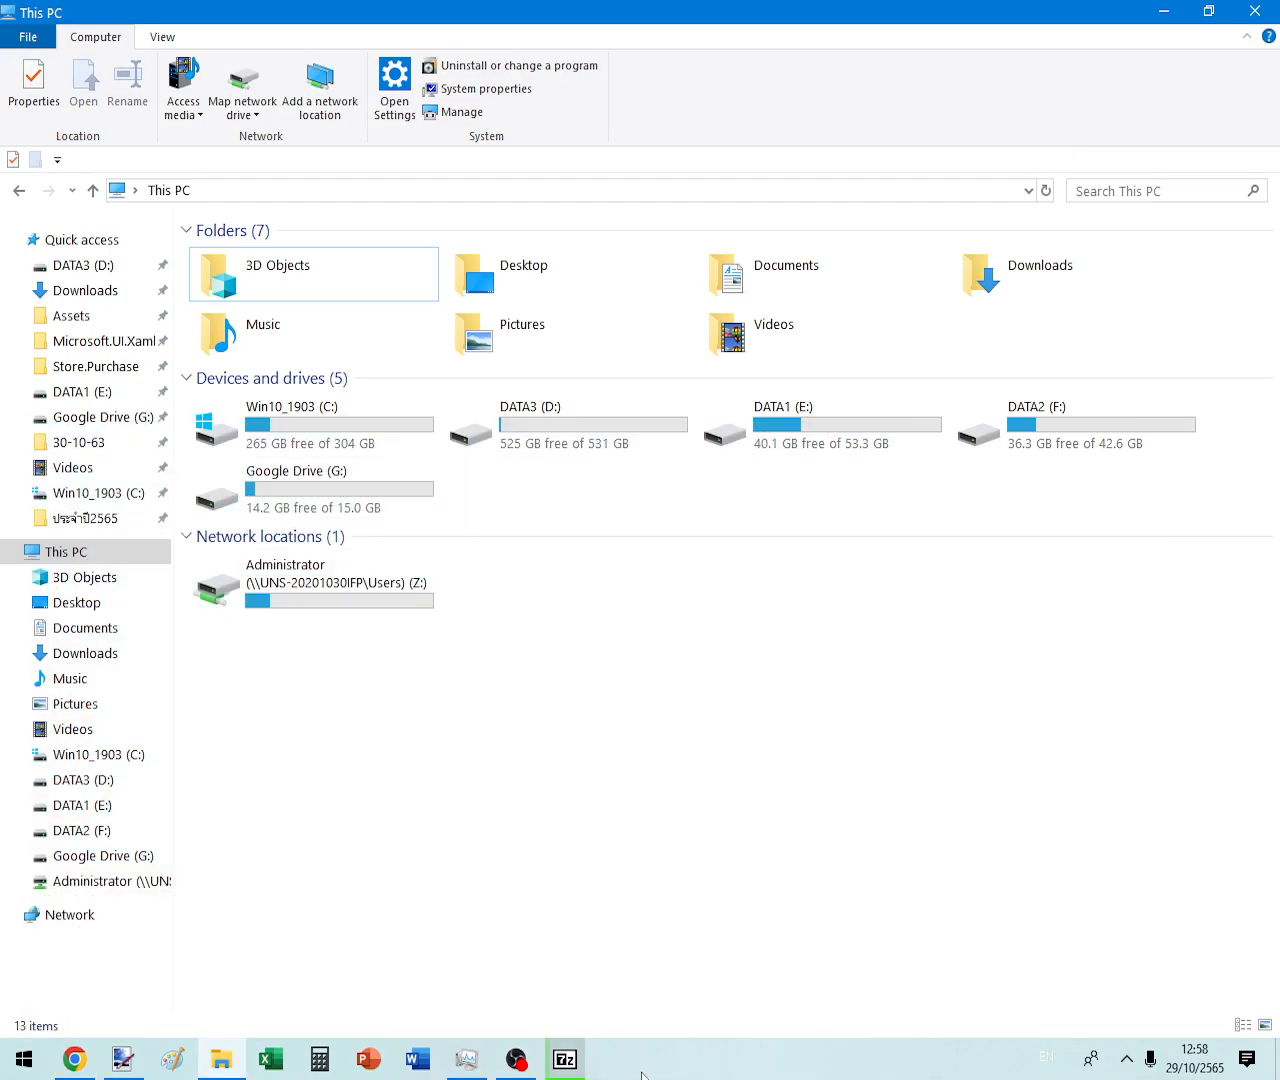
left_click(74, 1059)
left_click(74, 1059)
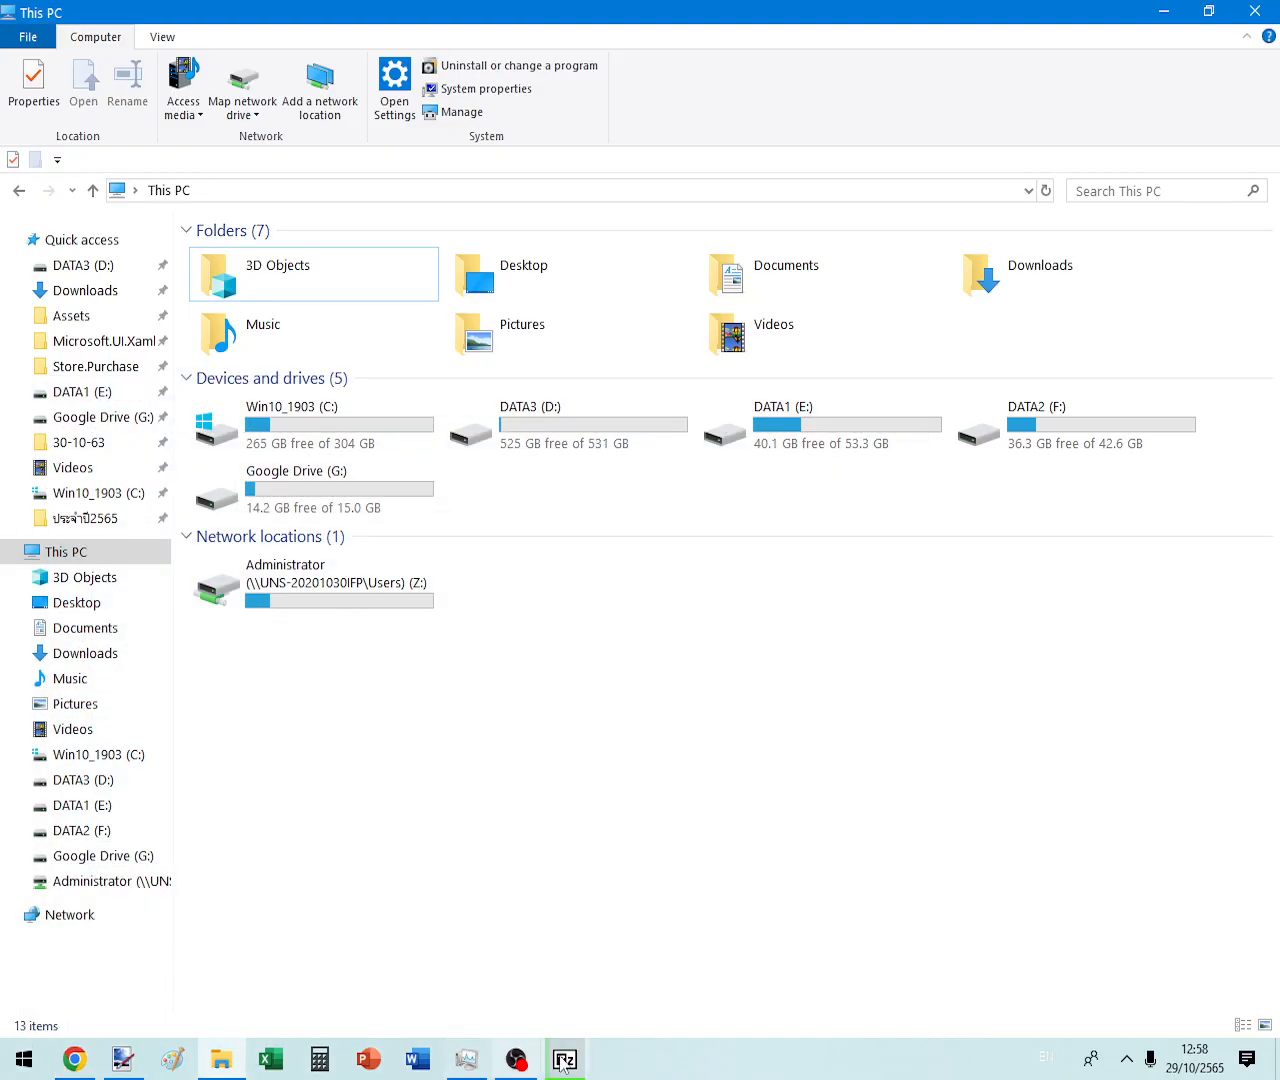
left_click(565, 1059)
left_click_drag(698, 343, 648, 432)
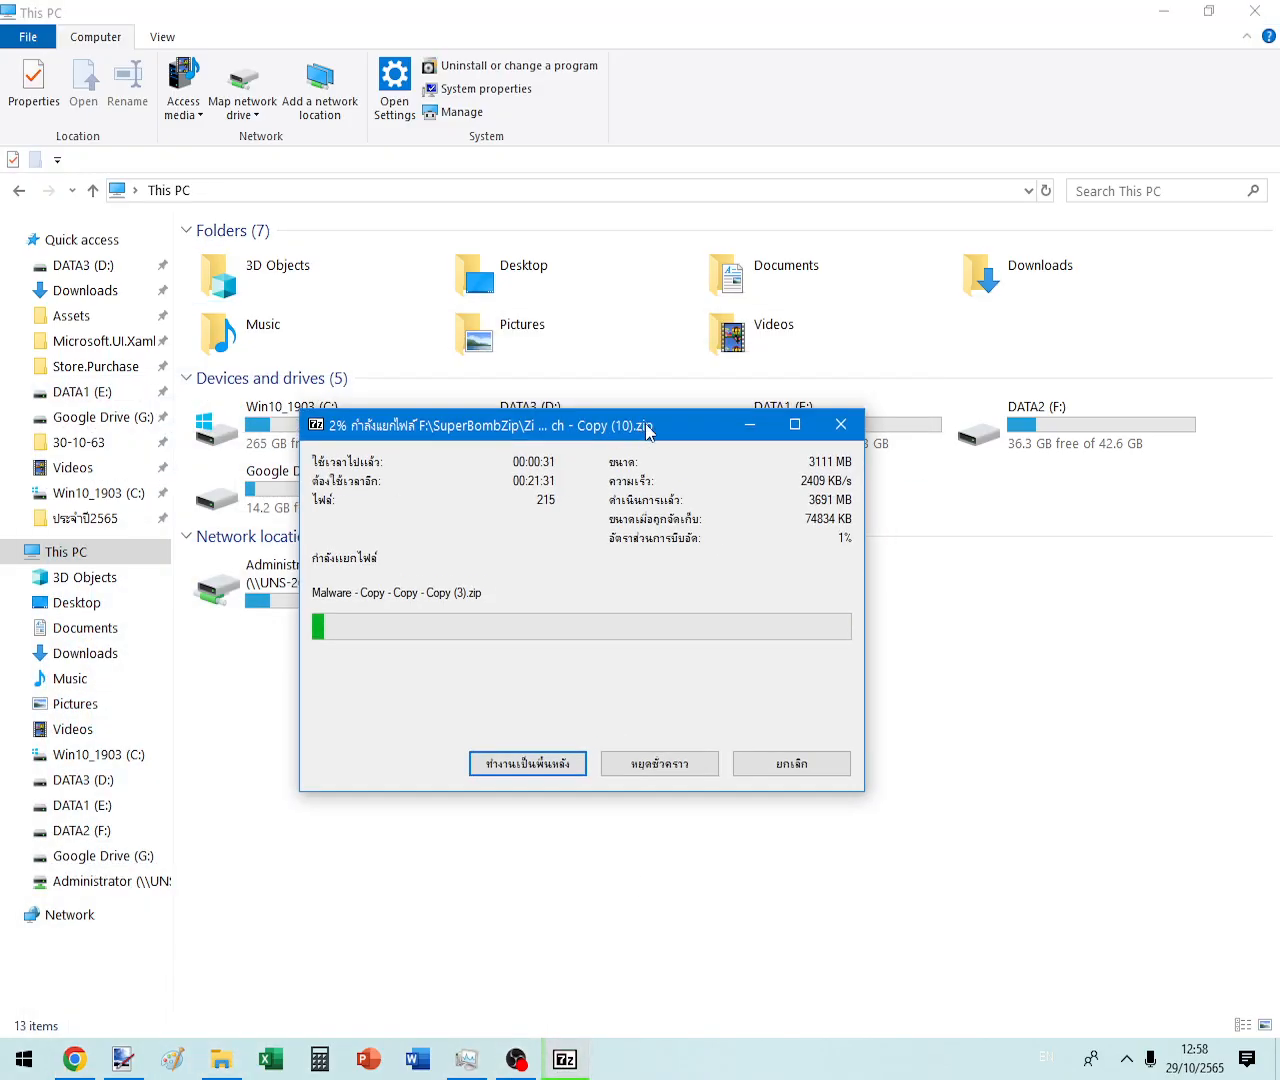
left_click(795, 426)
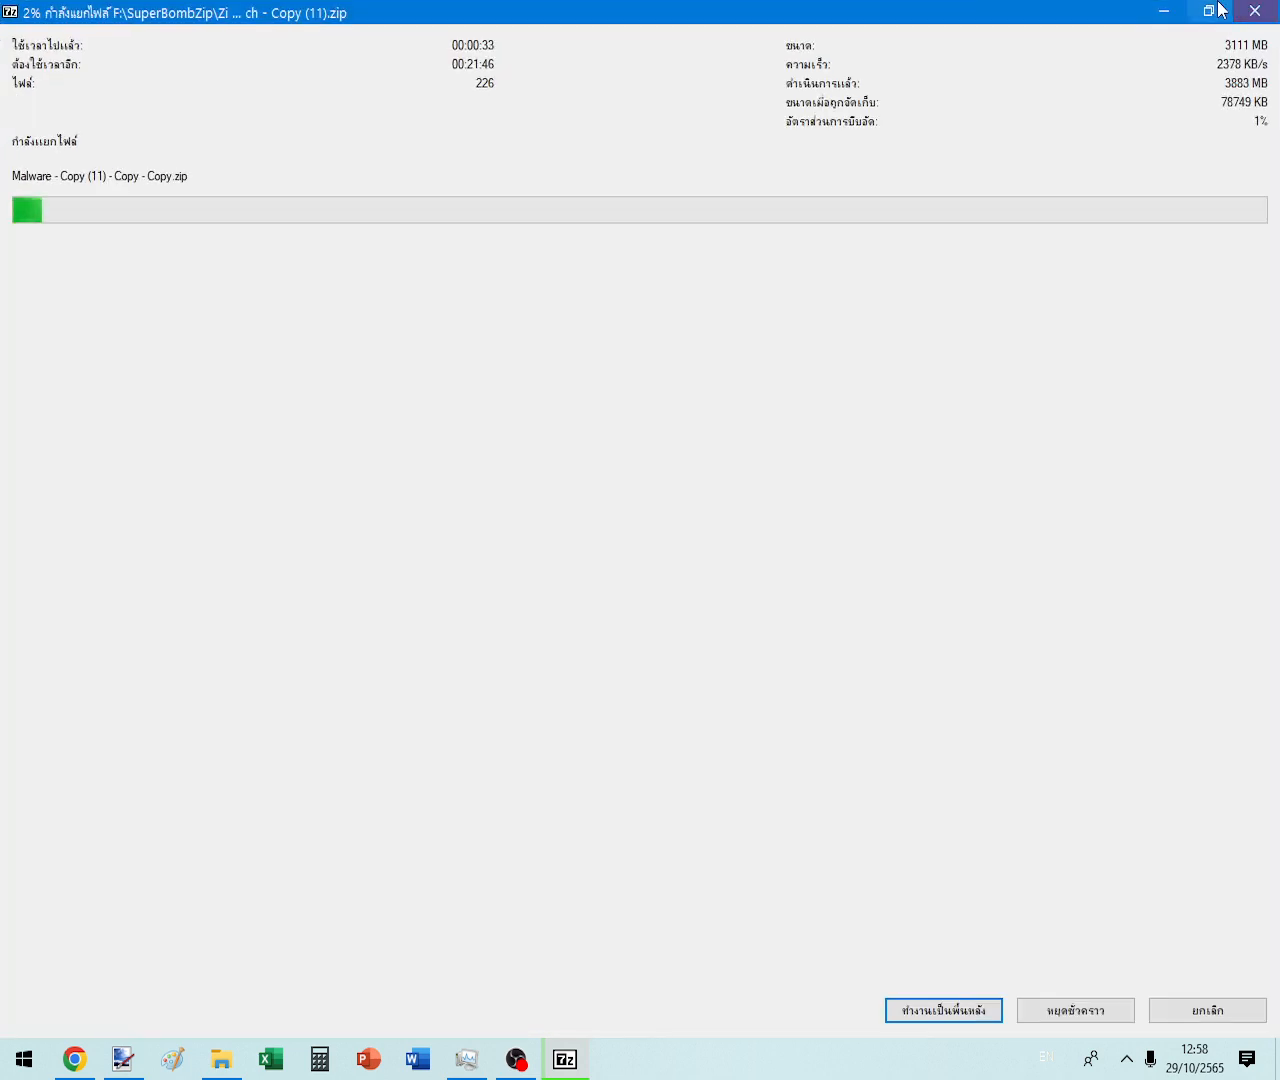
left_click(1220, 10)
left_click(1046, 191)
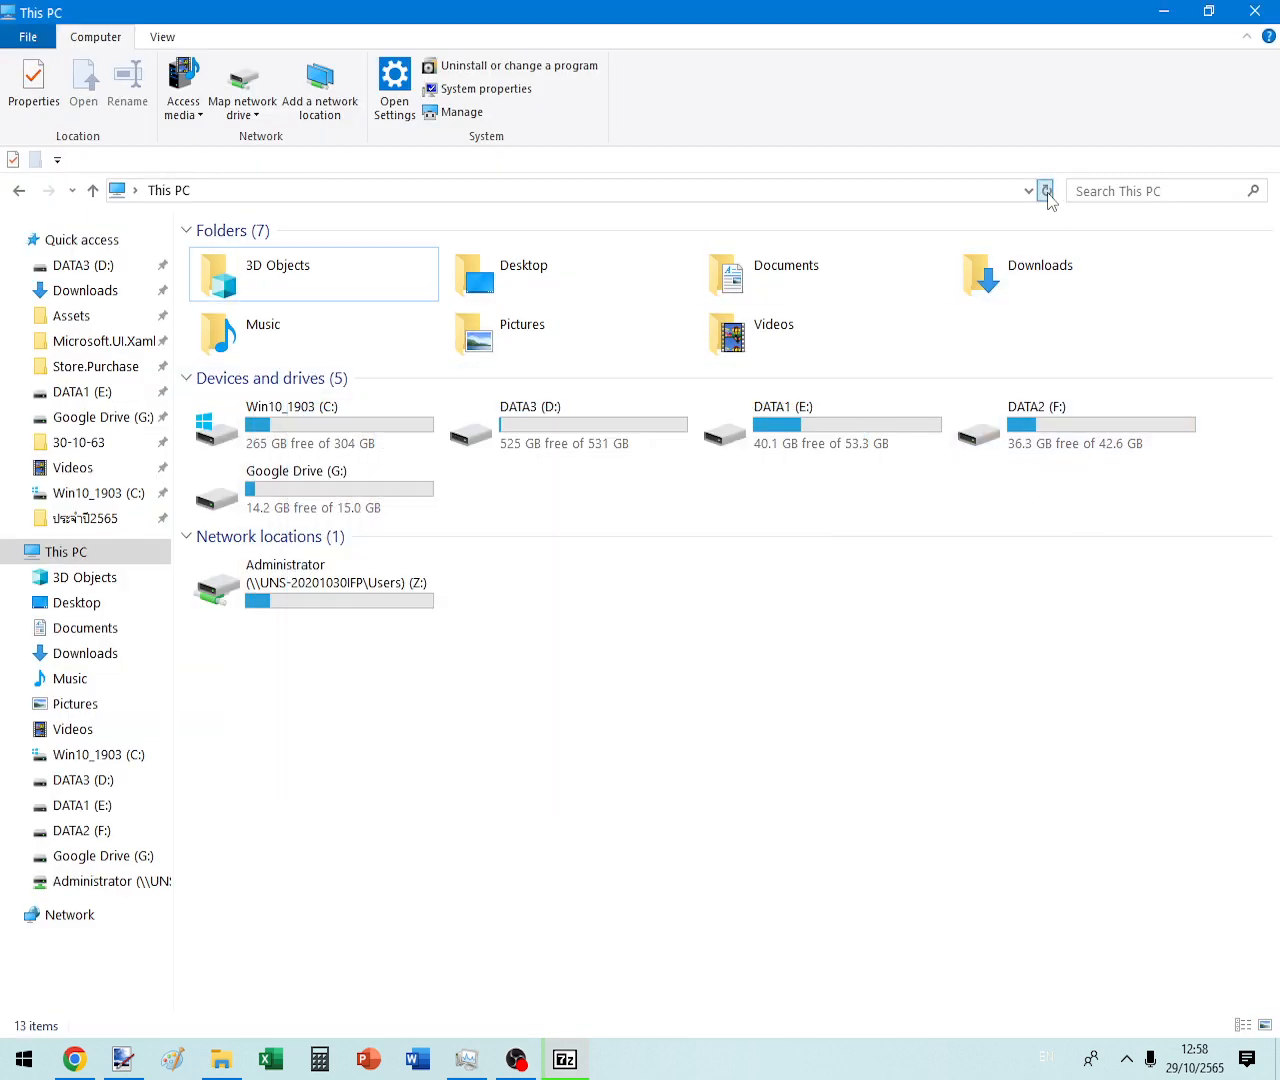
- Check DATA2 (F:) properties, open F:\SuperBombZip and cancel the 7-Zip extraction
right_click(1066, 449)
left_click(1072, 810)
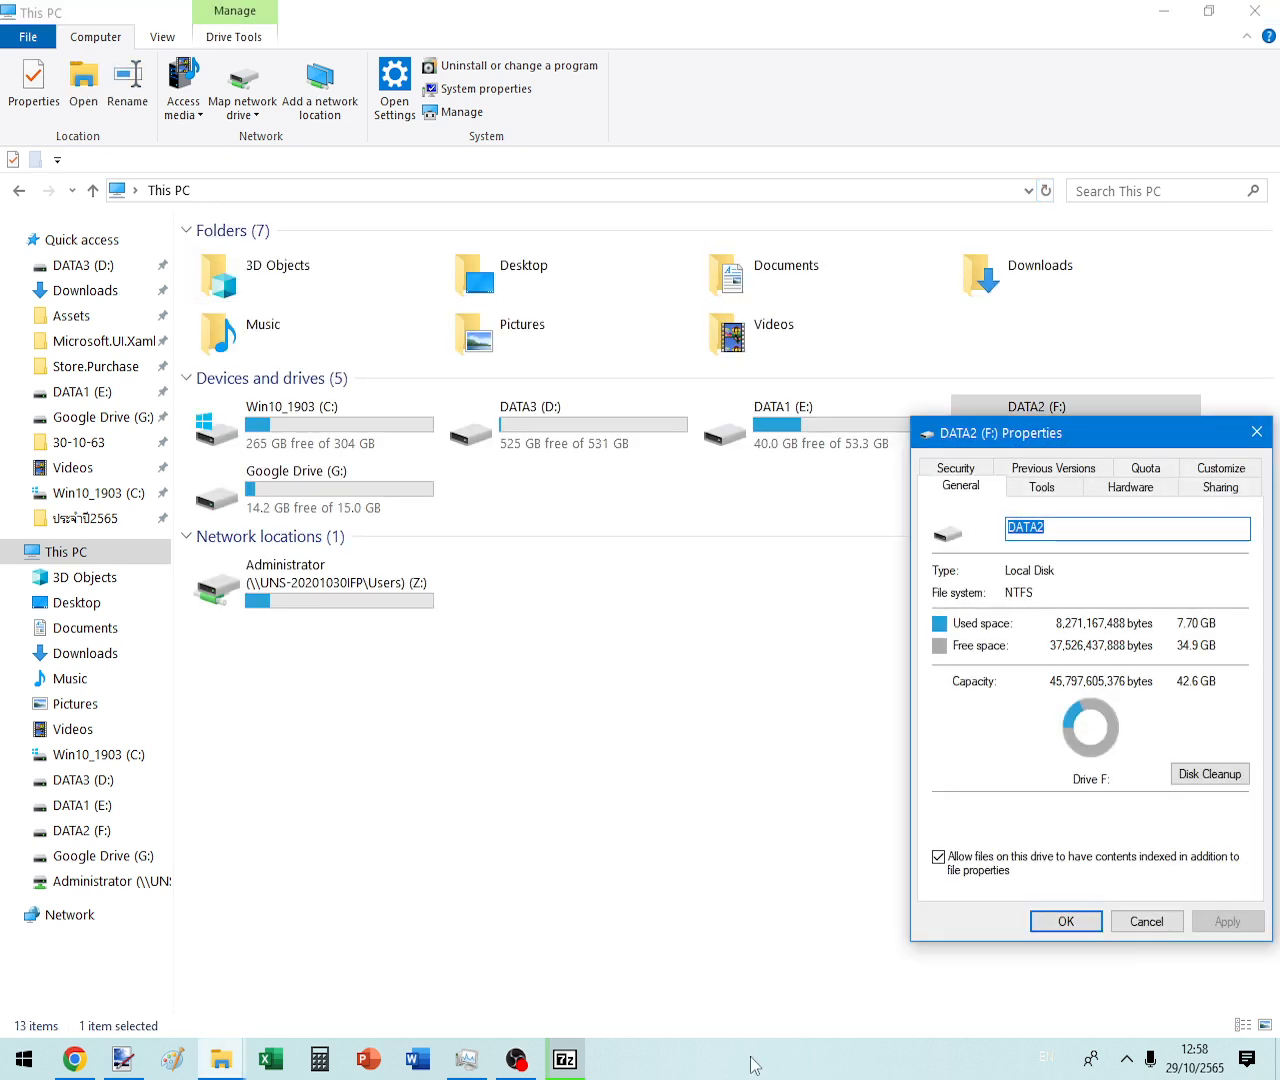
key("Escape")
double_click(1062, 446)
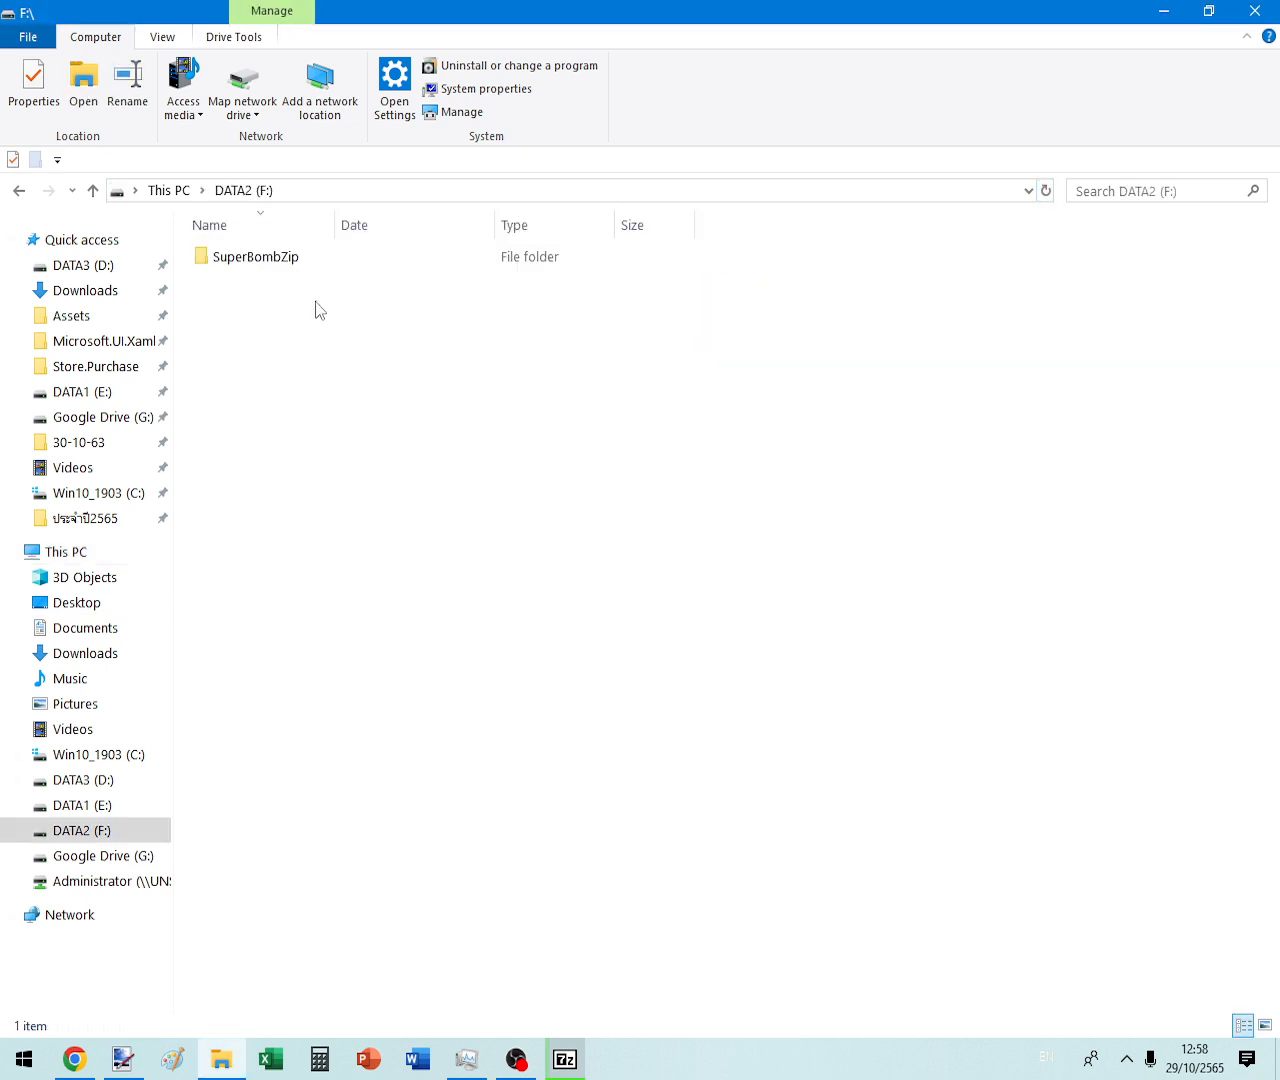
double_click(251, 254)
scroll(651, 662, "down", 3)
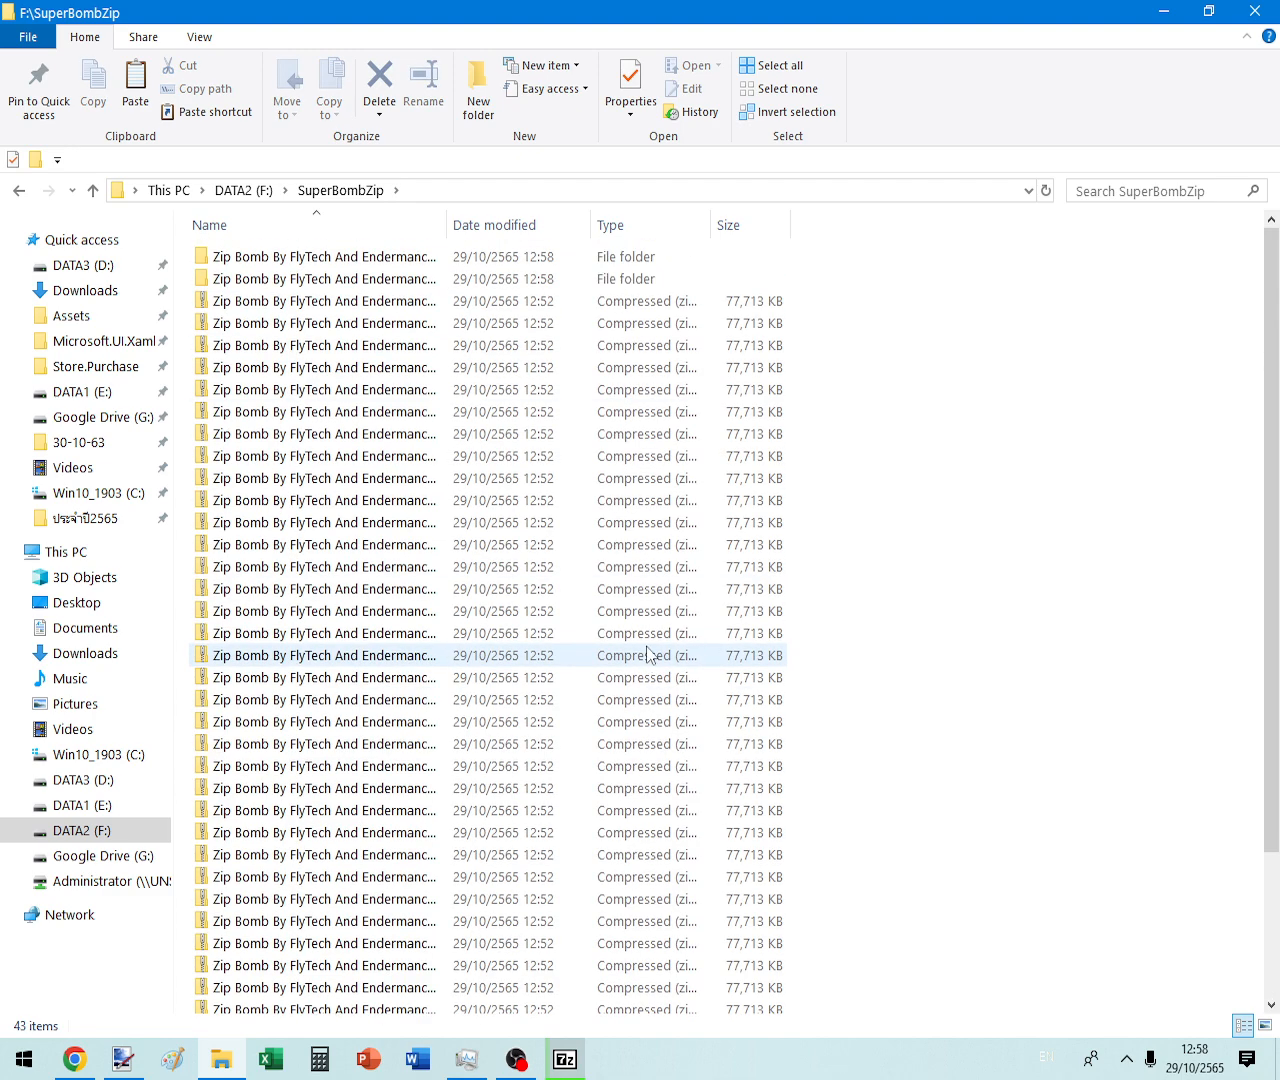
left_click(565, 1059)
left_click(839, 432)
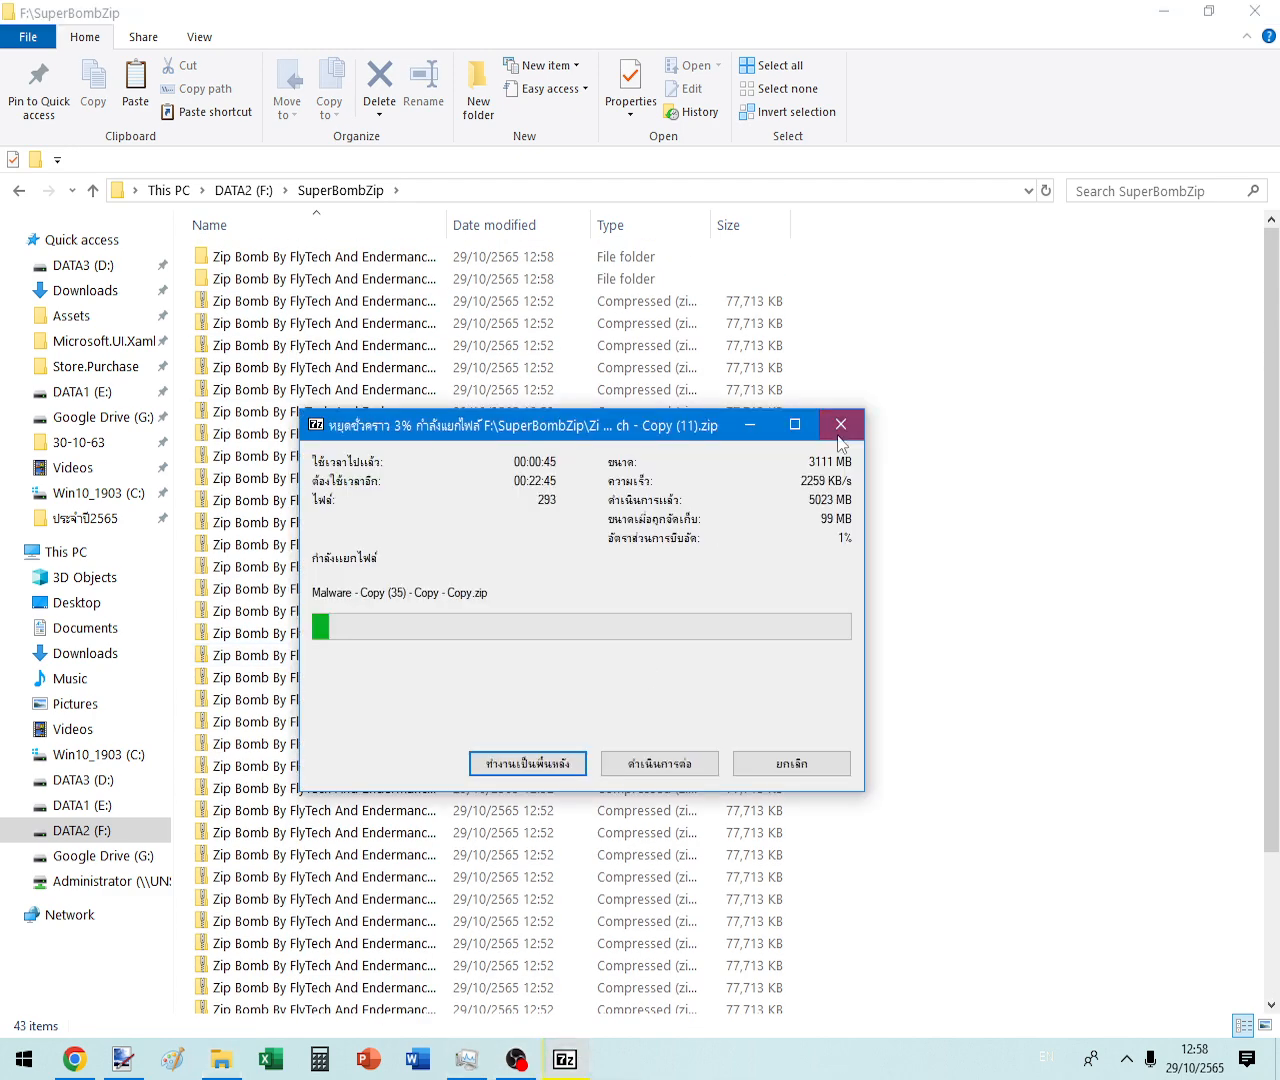
left_click(572, 600)
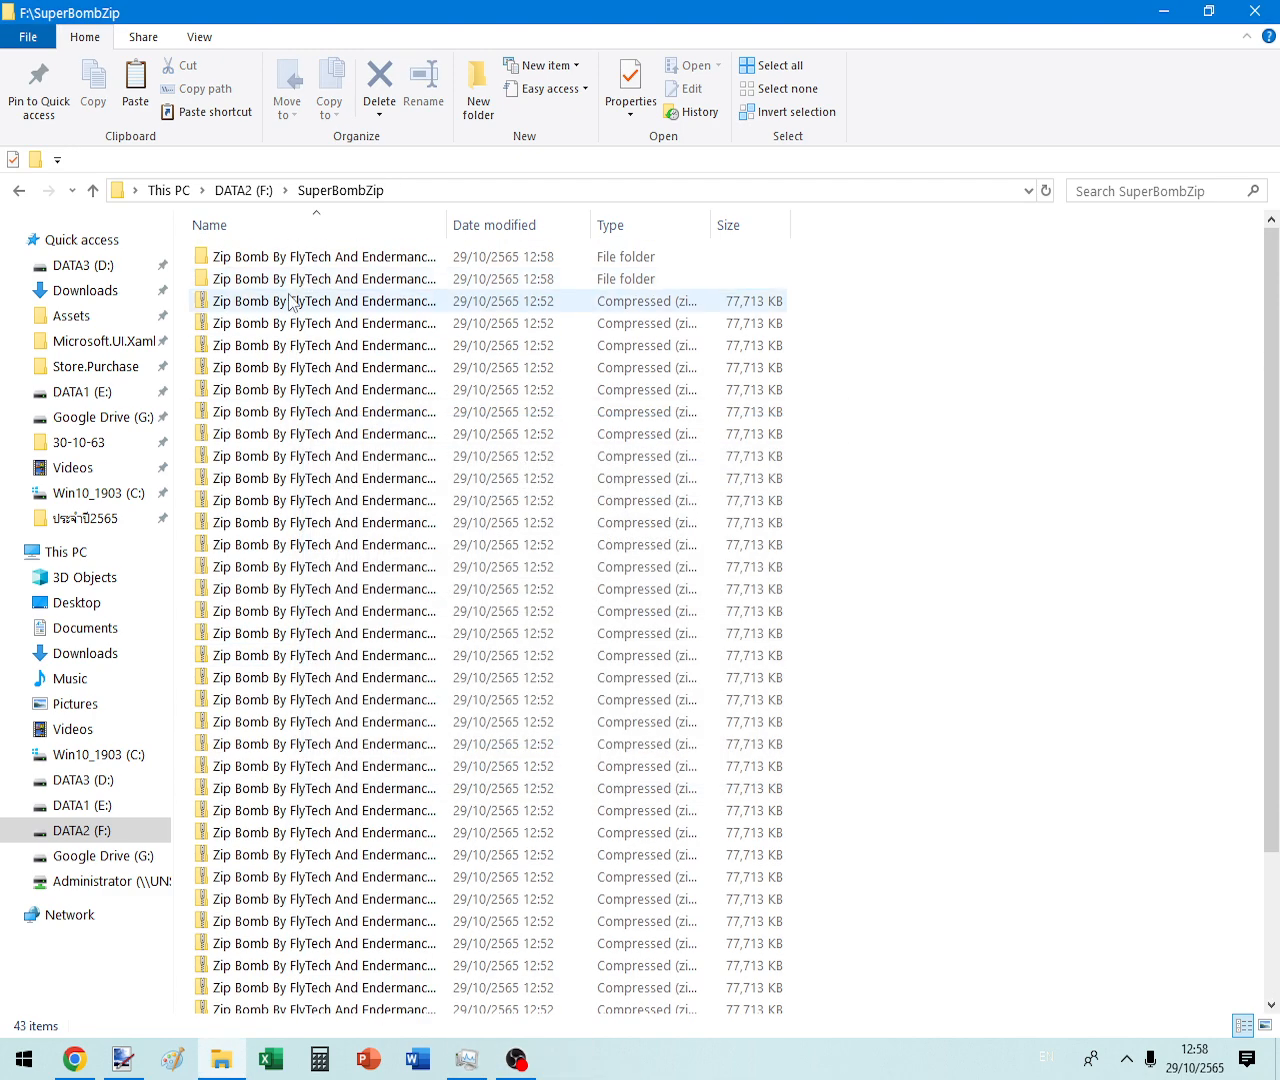
- Shift-select the 41 zip files in SuperBombZip and delete them
left_click(286, 300)
scroll(330, 600, "down", 3)
left_click(290, 1003, "shift")
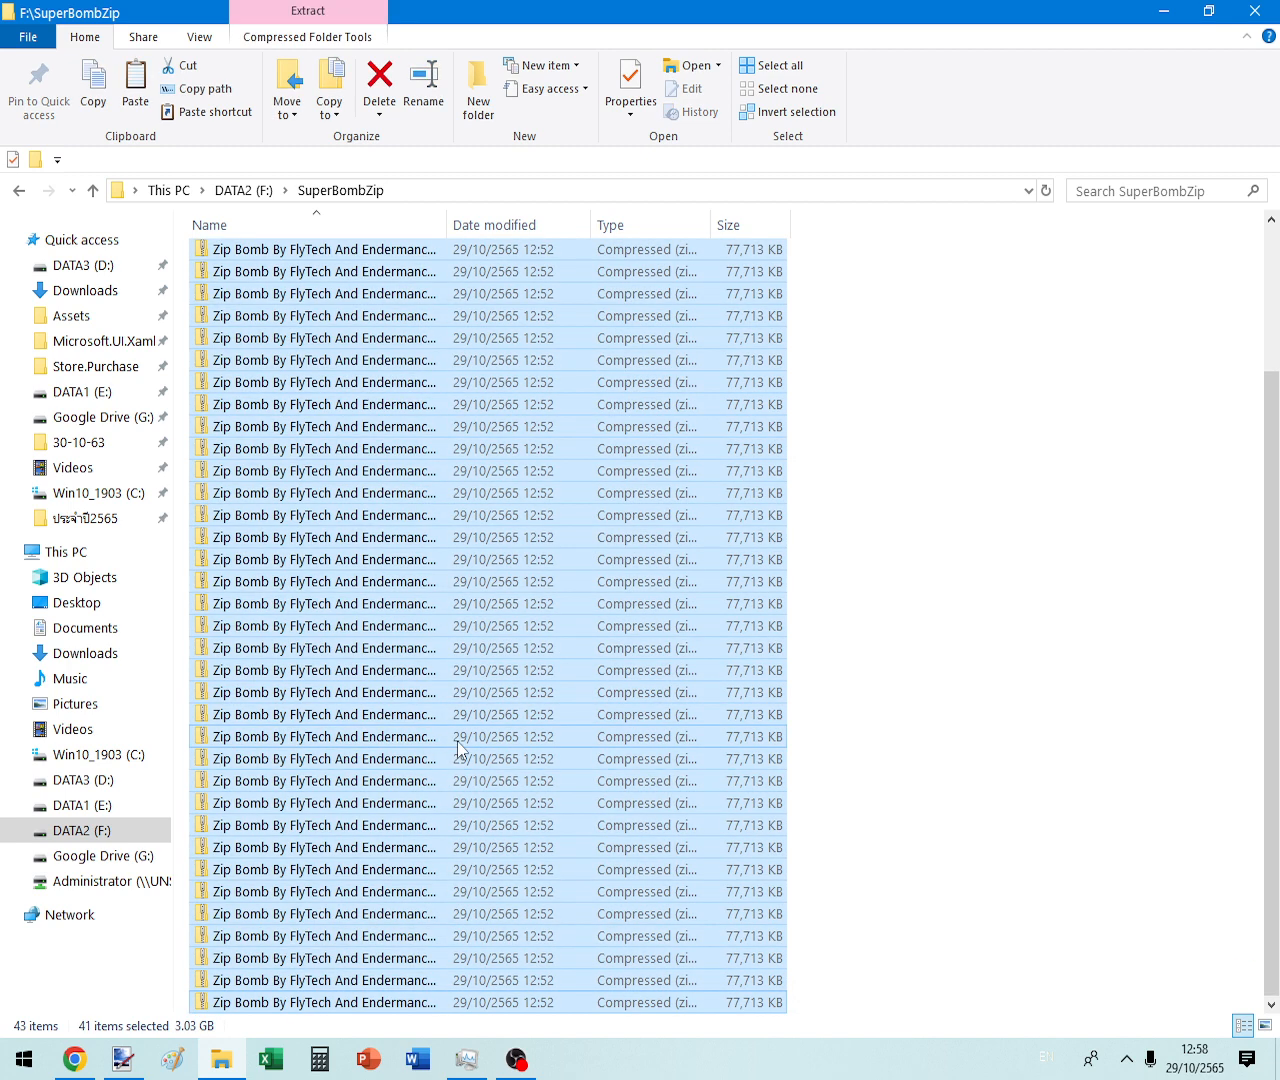
key("Delete")
key("Return")
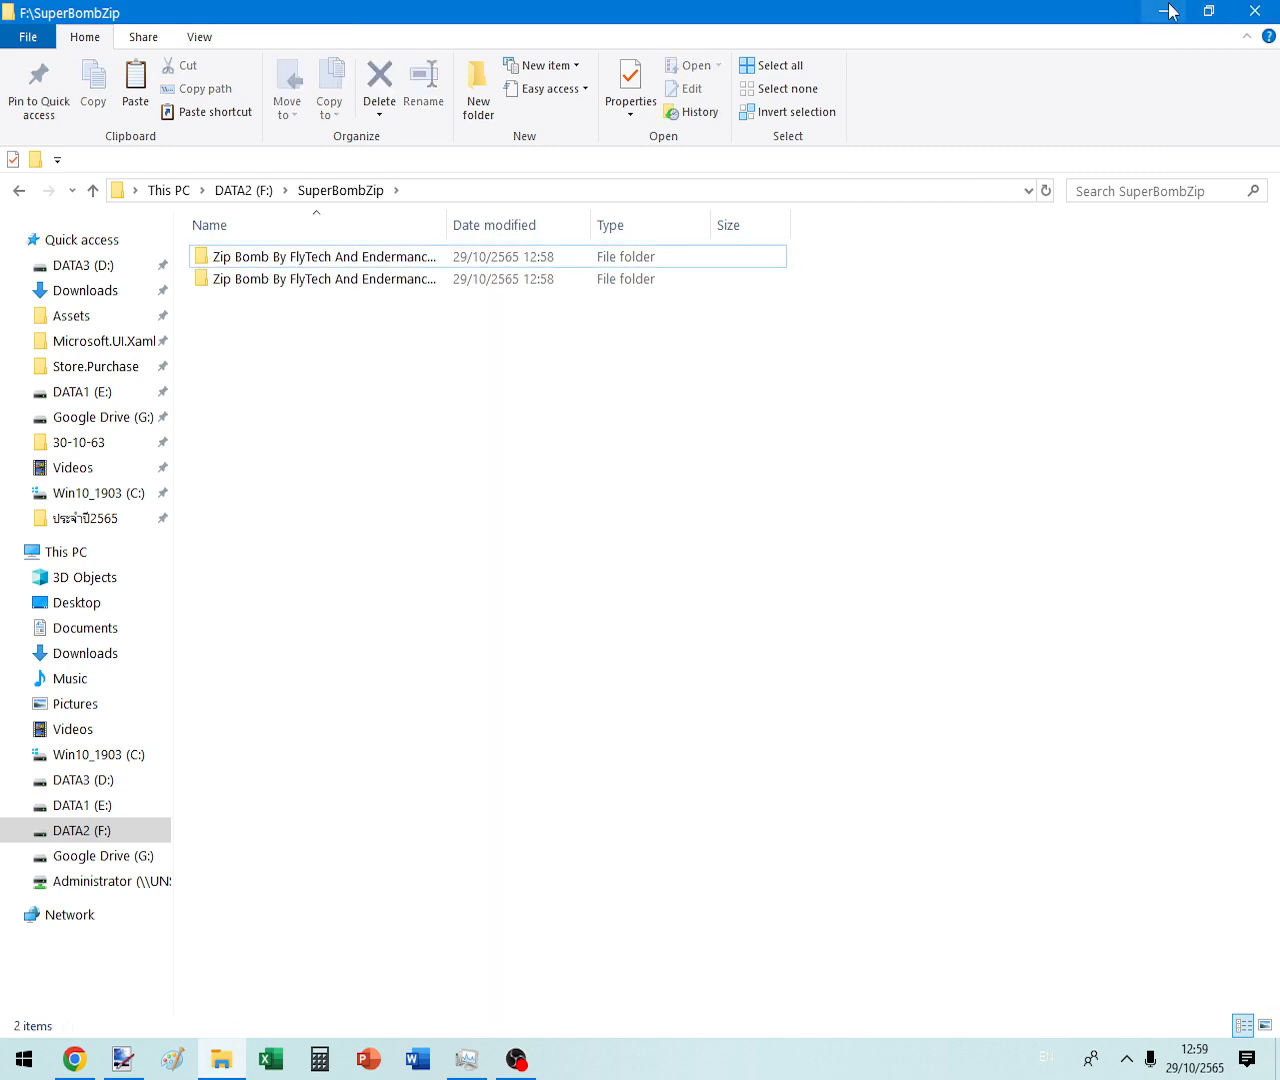
- Empty the Recycle Bin from the desktop
left_click(1166, 12)
right_click(30, 212)
left_click(70, 252)
key("Return")
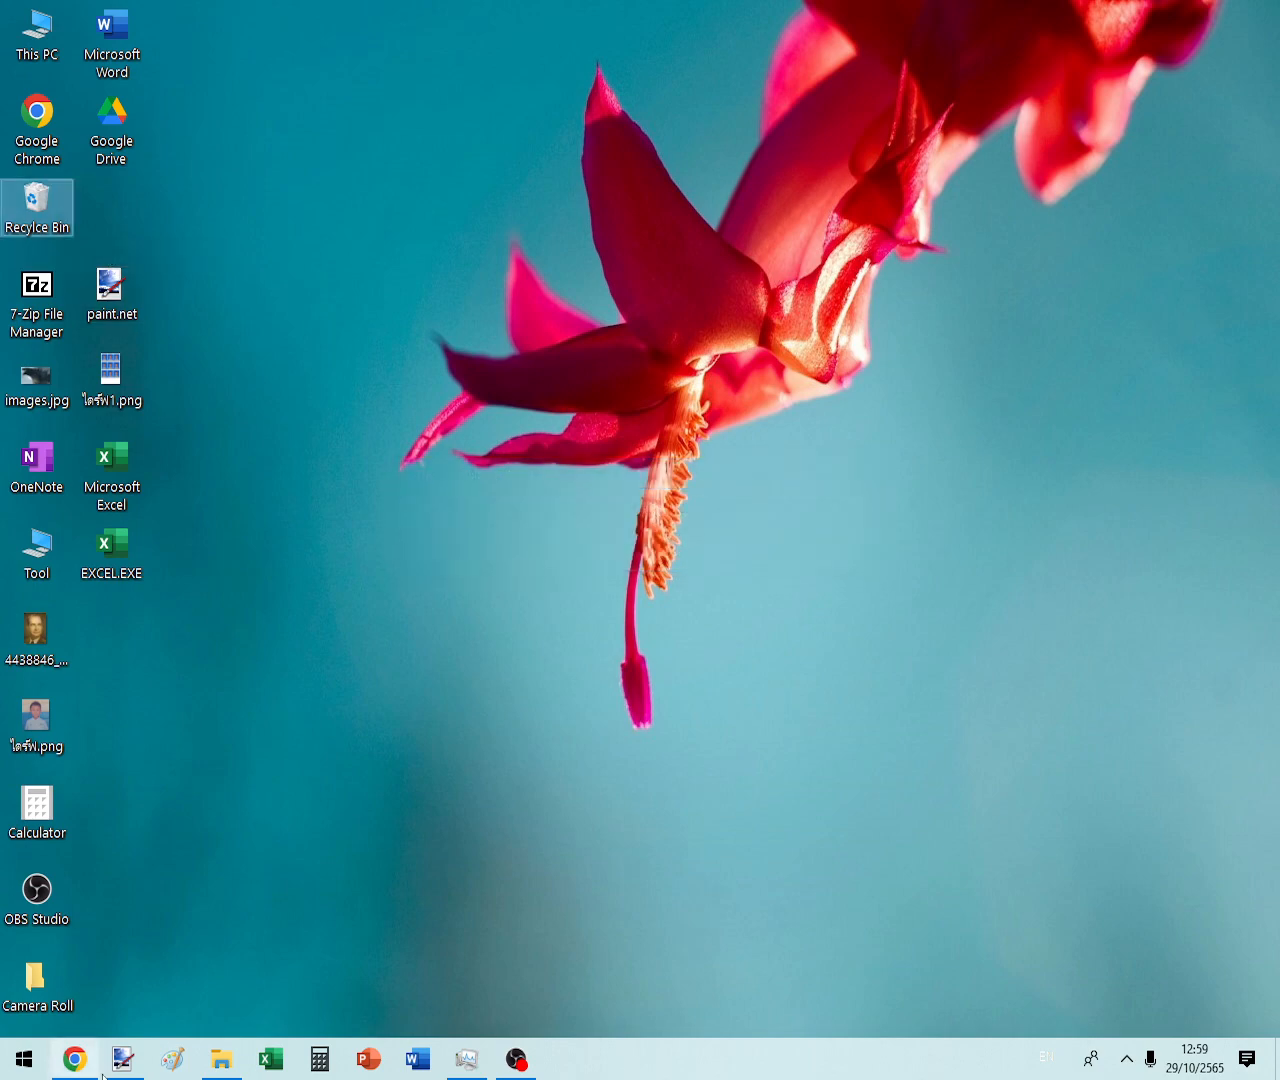
- In the first Zip Bomb folder, extract all 224 zips to separate folders, then cancel
key("alt+Tab")
double_click(251, 257)
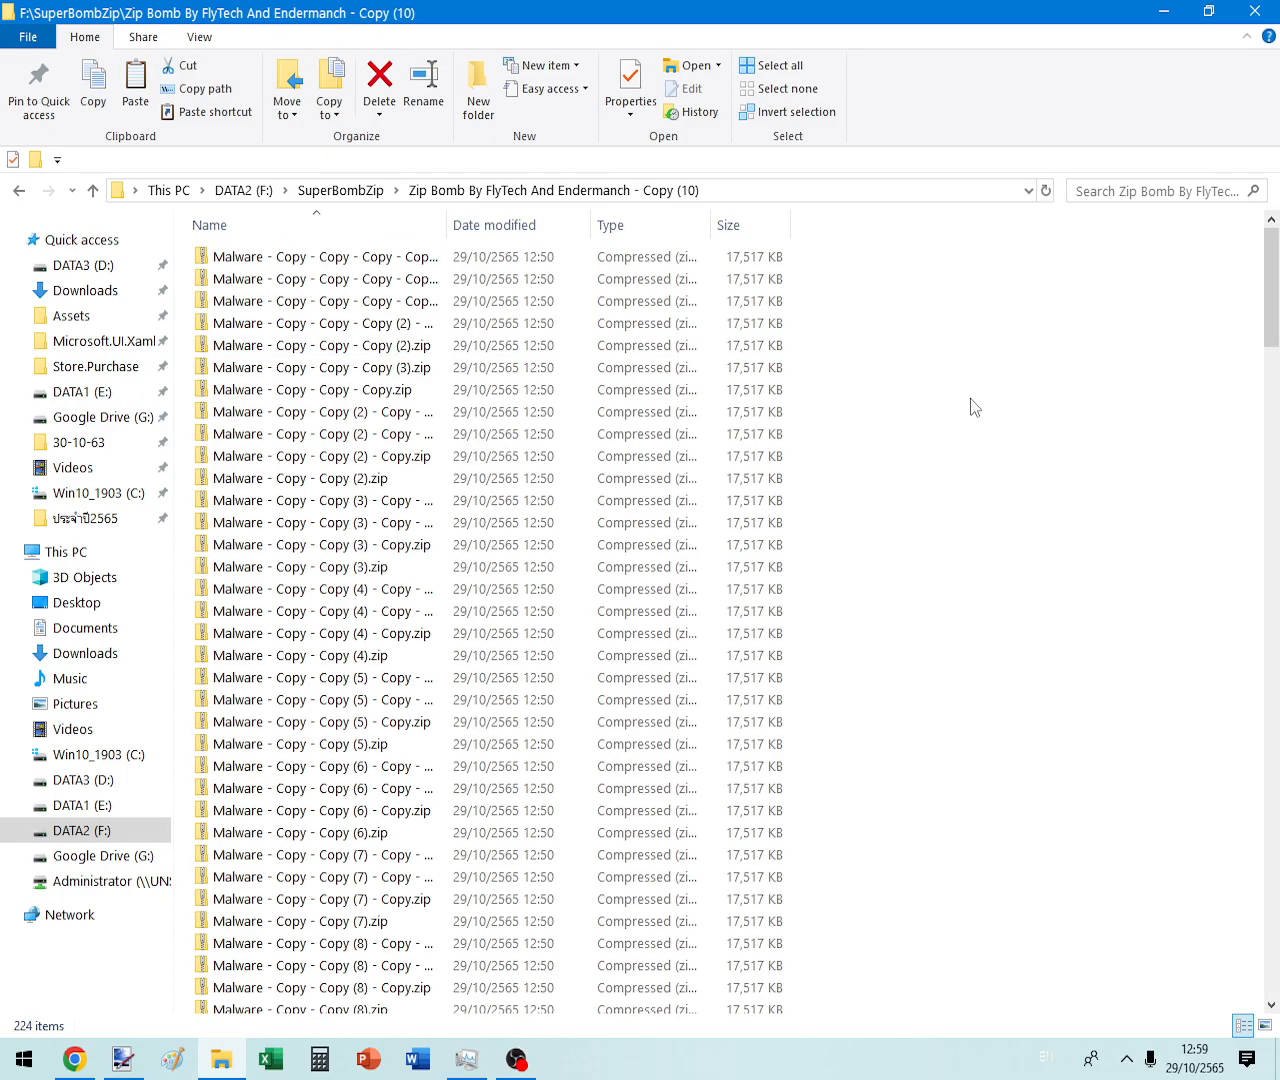
key("ctrl+a")
right_click(577, 339)
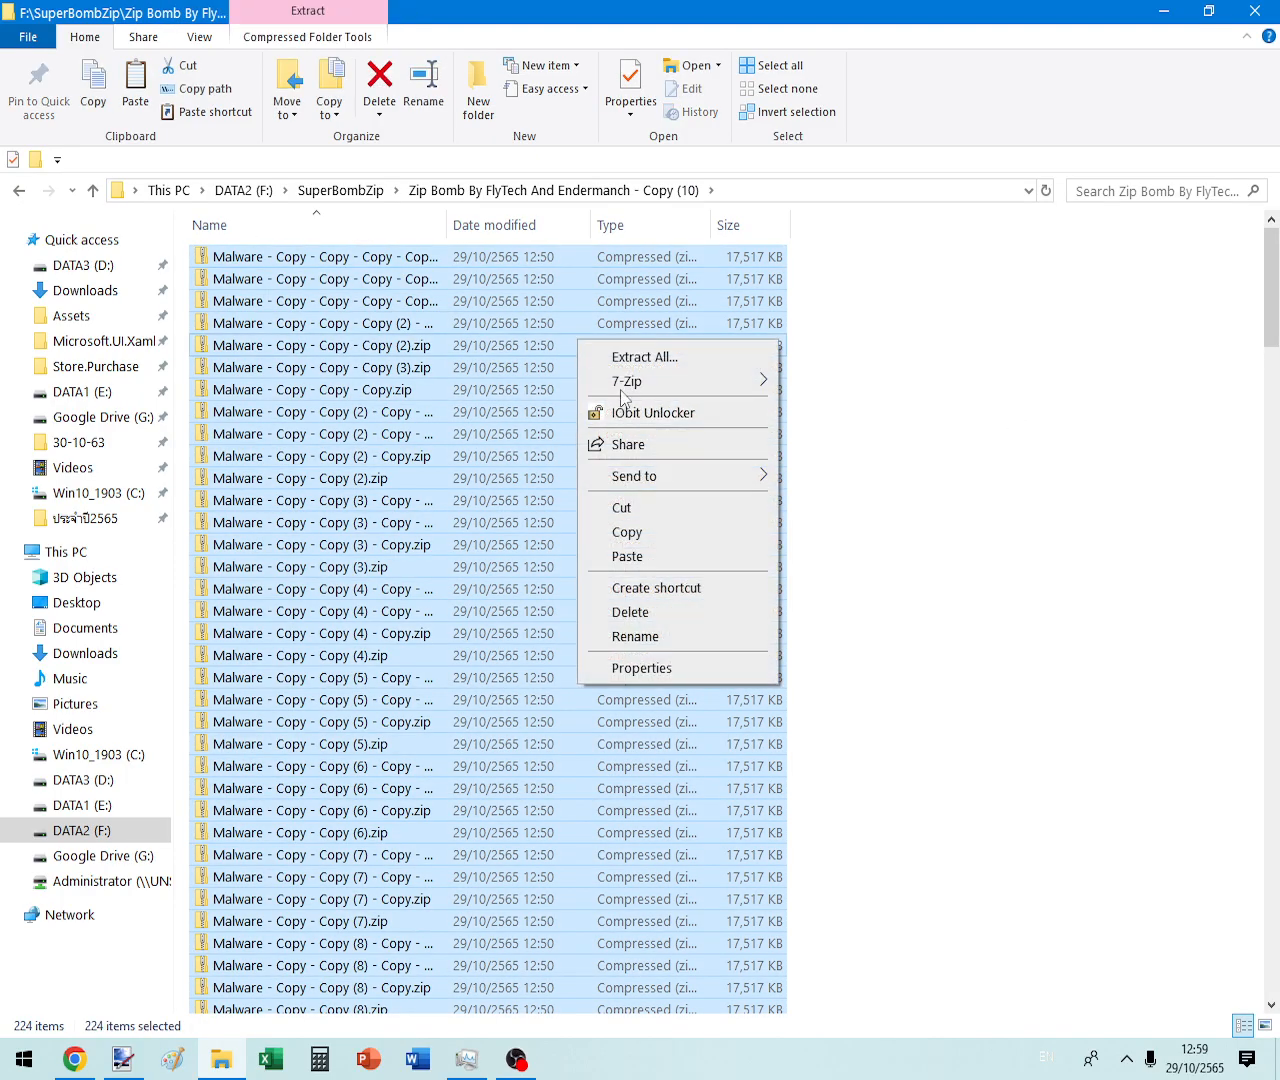
mouse_move(640, 381)
left_click(190, 436)
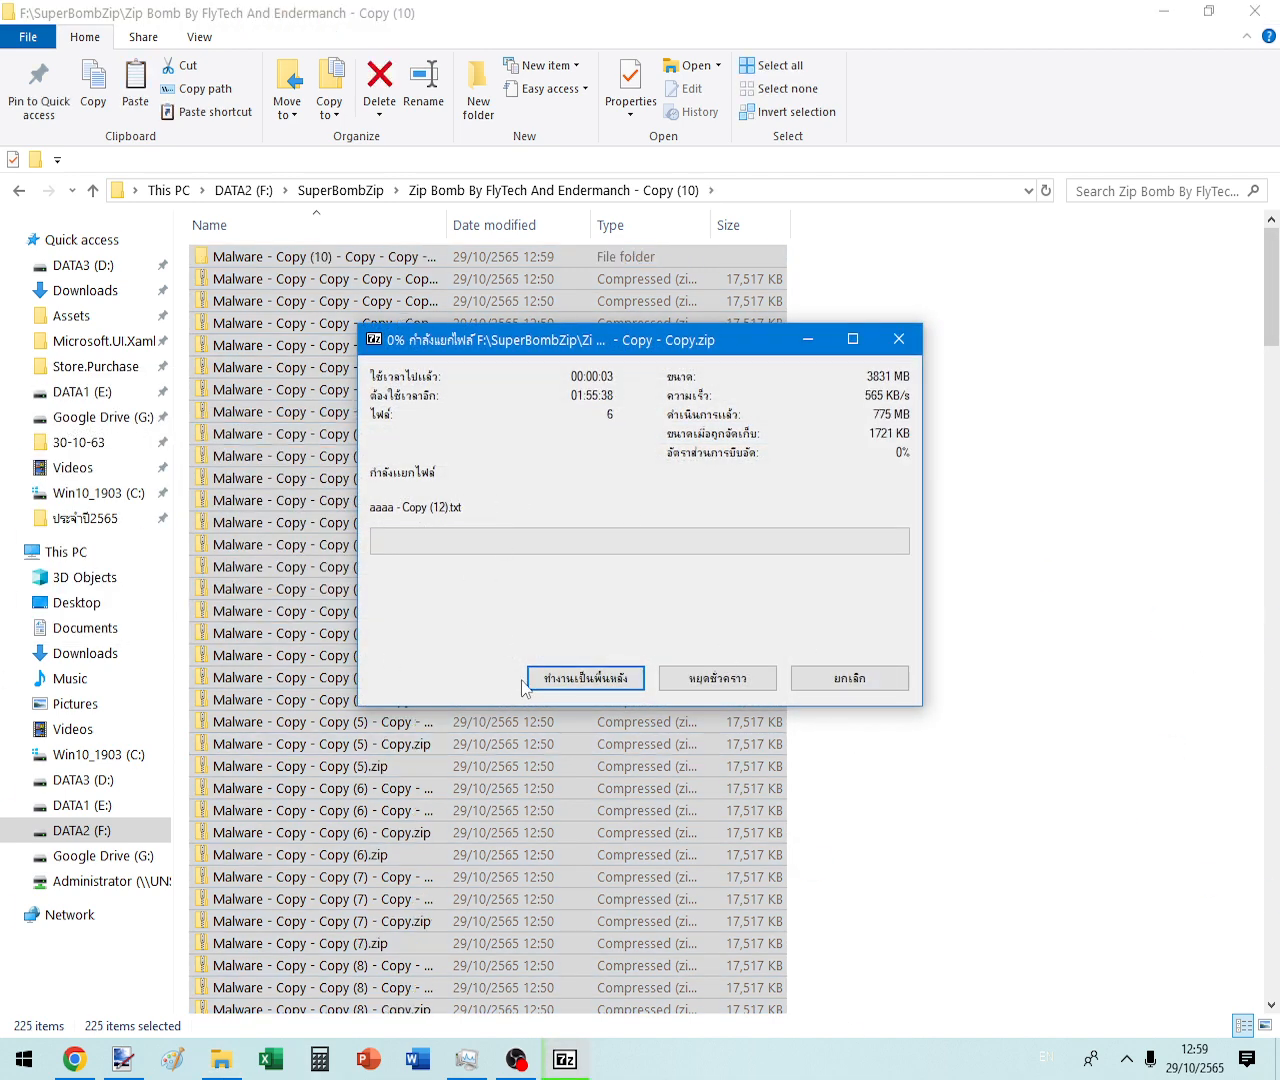
left_click(832, 682)
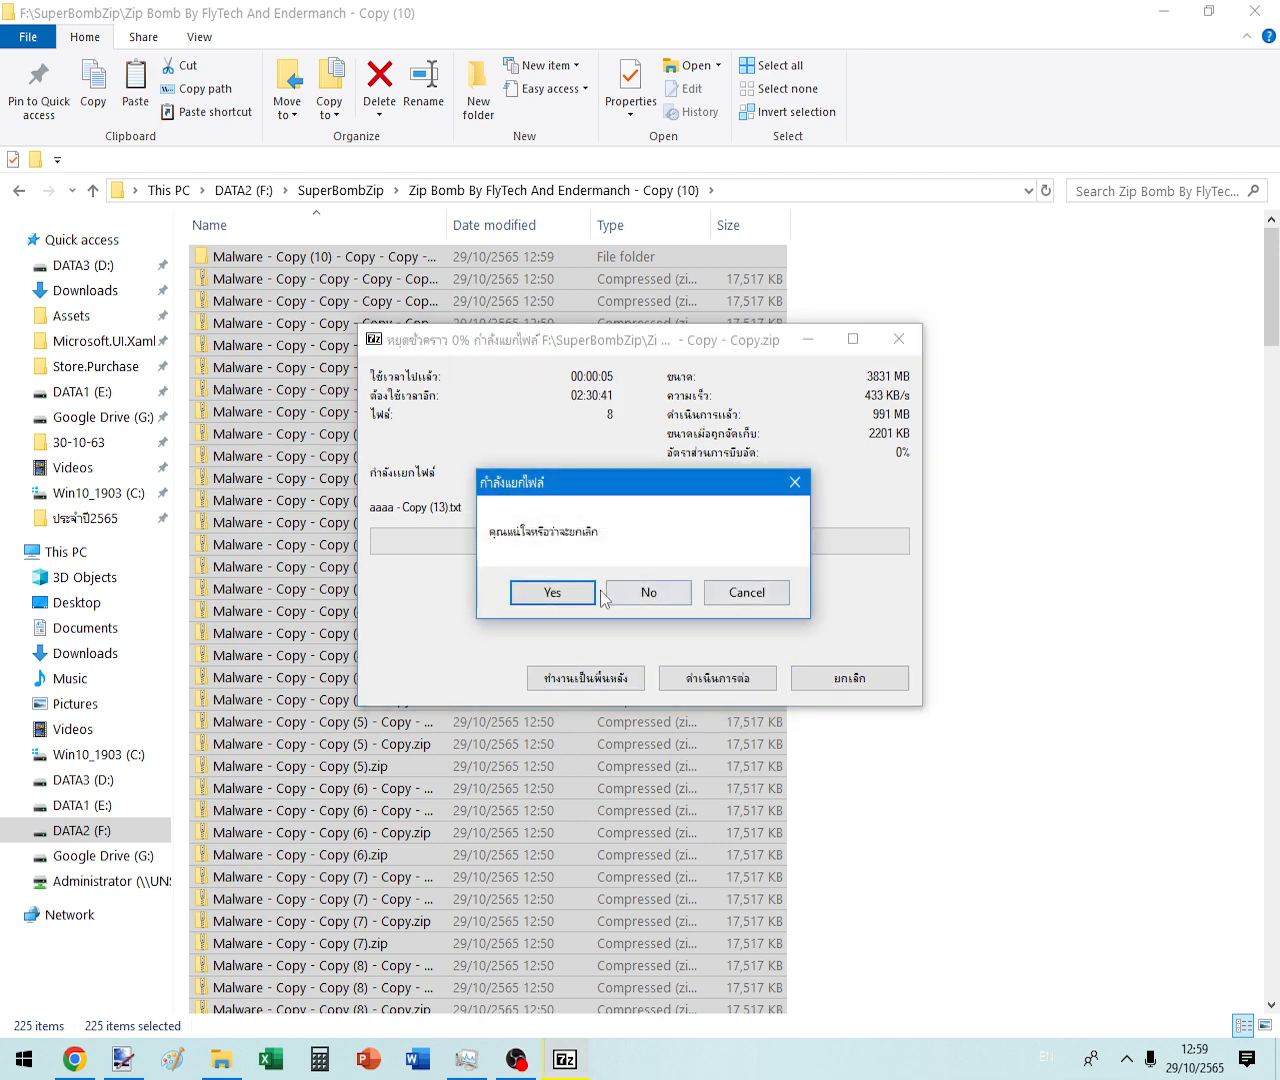
left_click(540, 600)
- Open the Malware - Copy (10) - Copy - Copy - Copy folder and view aaaa - Copy (13).txt properties
left_click(426, 245)
double_click(426, 256)
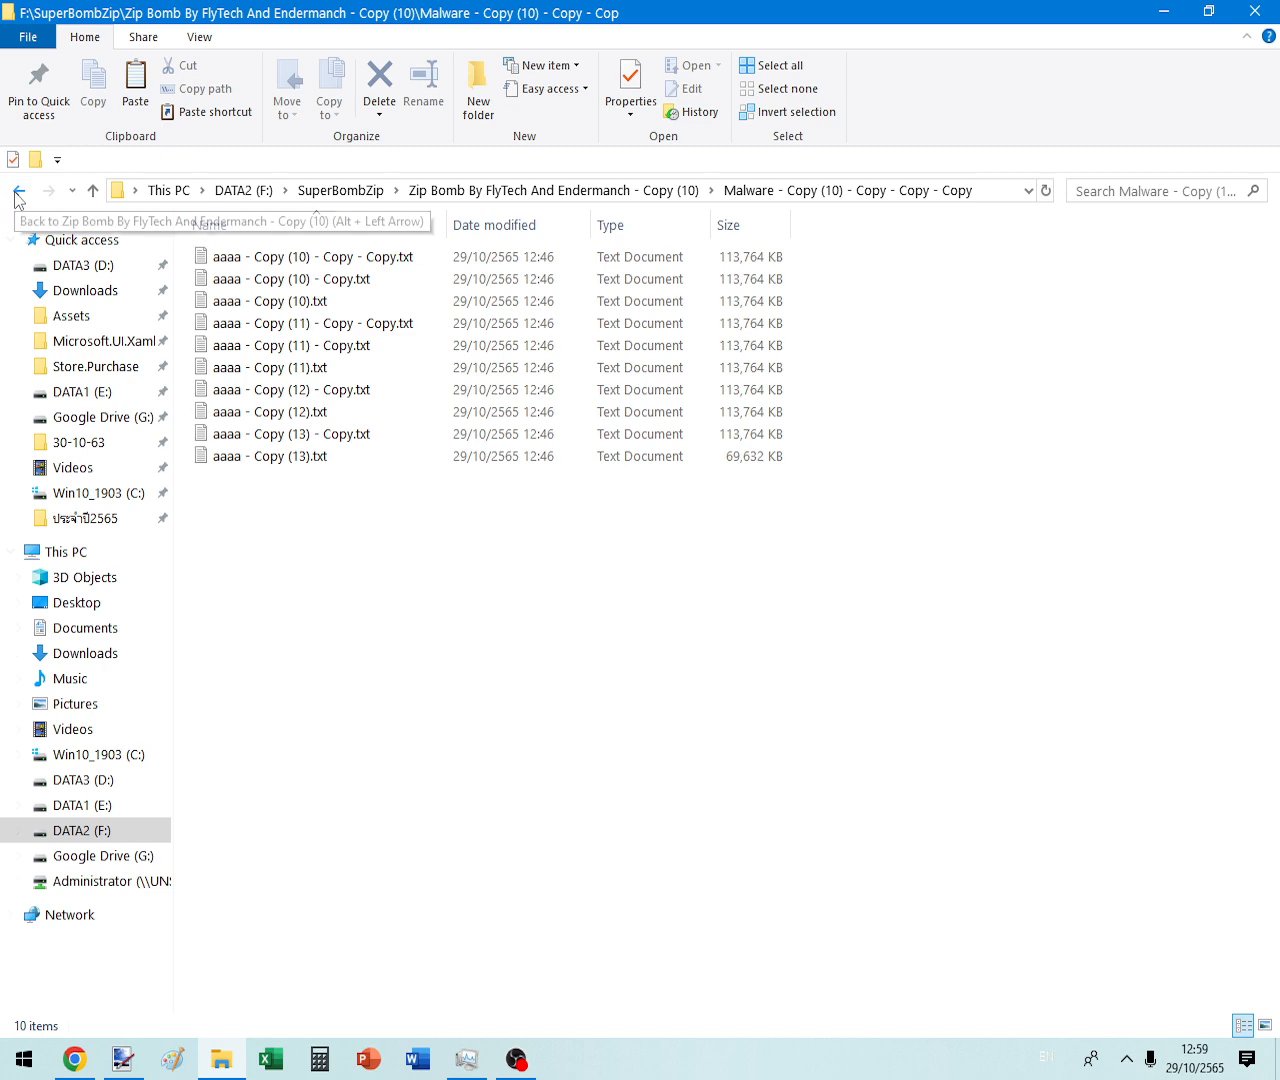
left_click(296, 470)
right_click(296, 470)
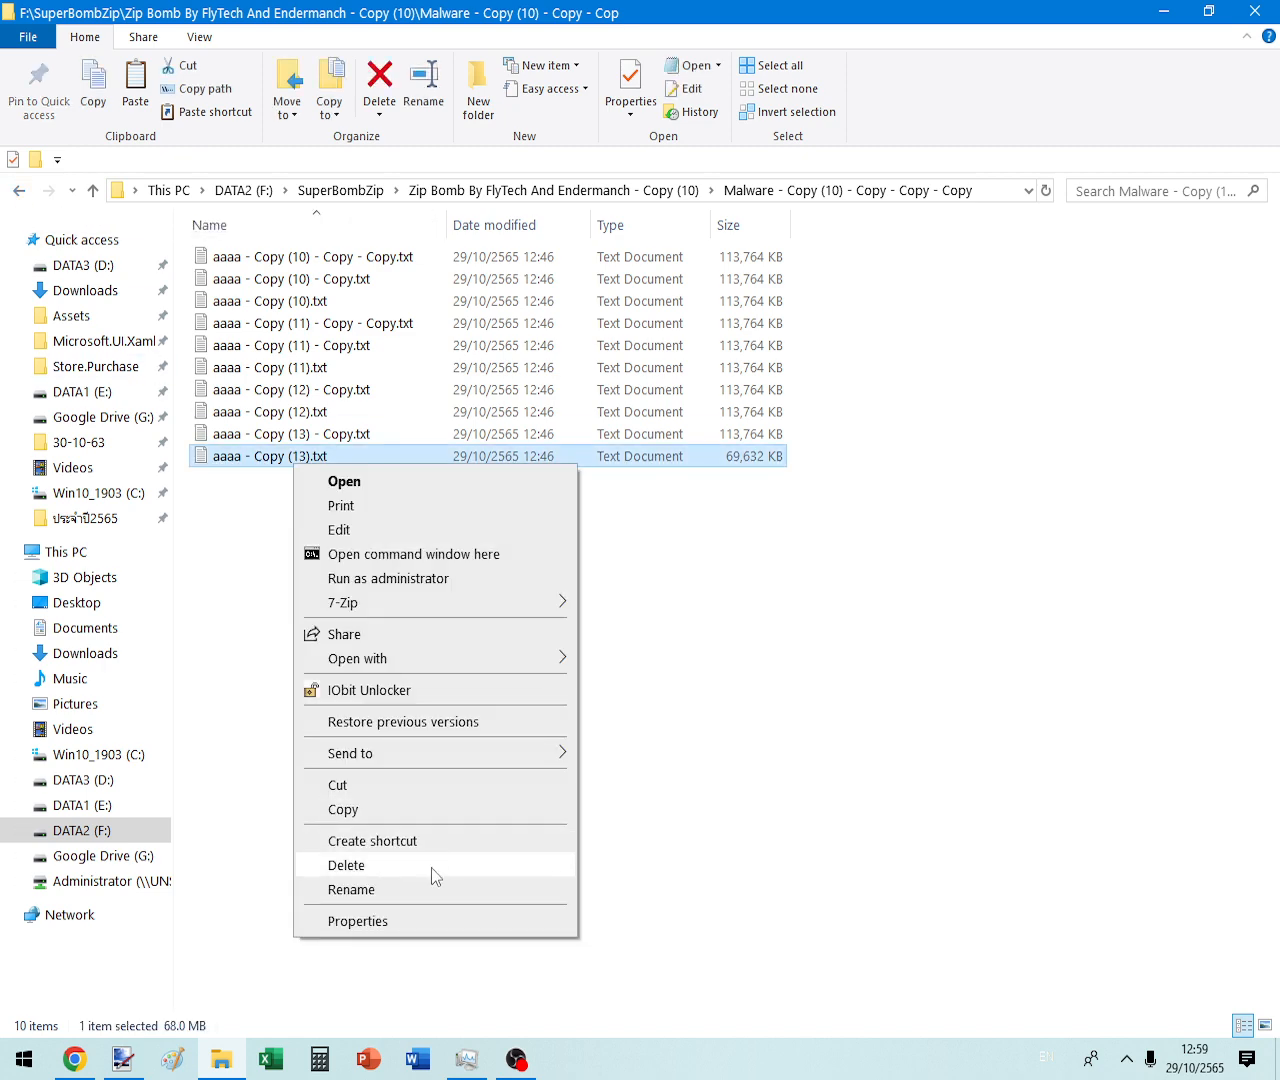
left_click(350, 921)
key("Escape")
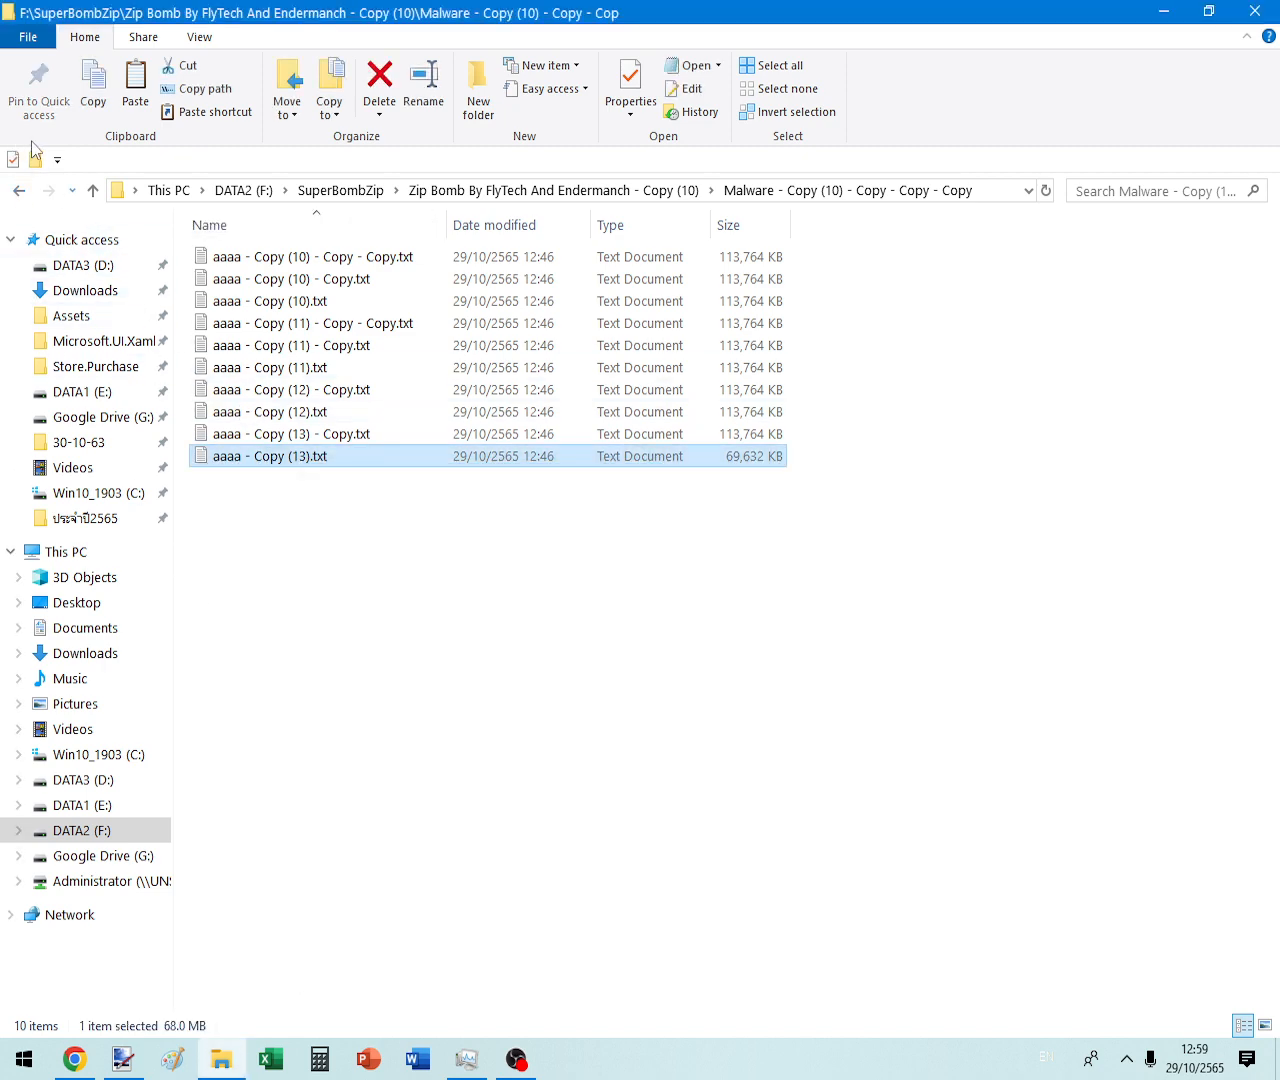
- Extract one Malware zip archive into its suggested folder, then go to This PC
left_click(19, 191)
left_click(277, 285)
right_click(252, 282)
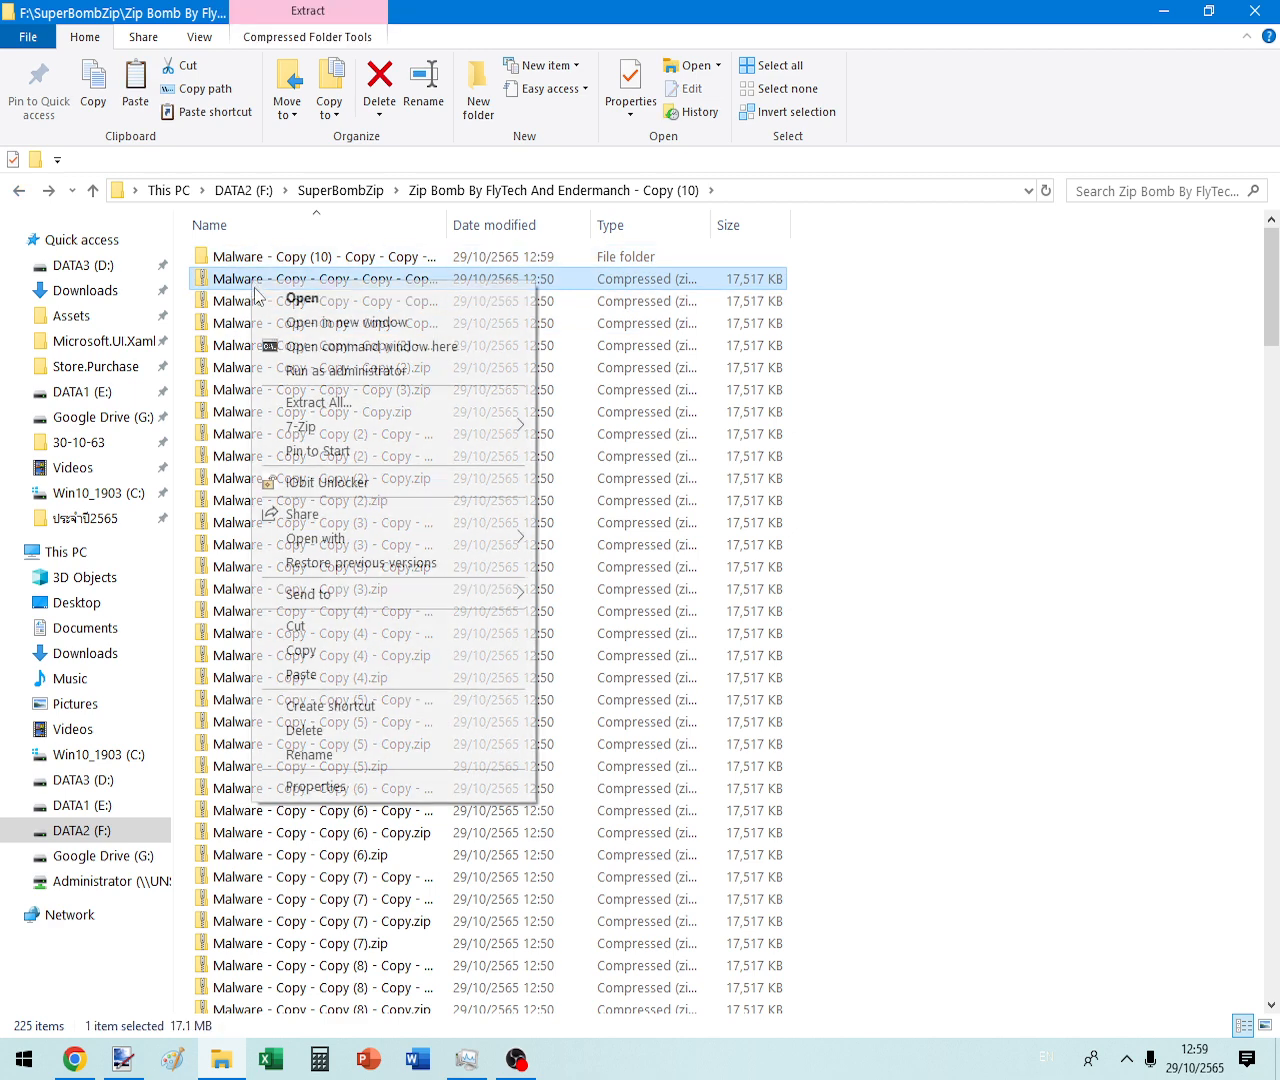
left_click(318, 402)
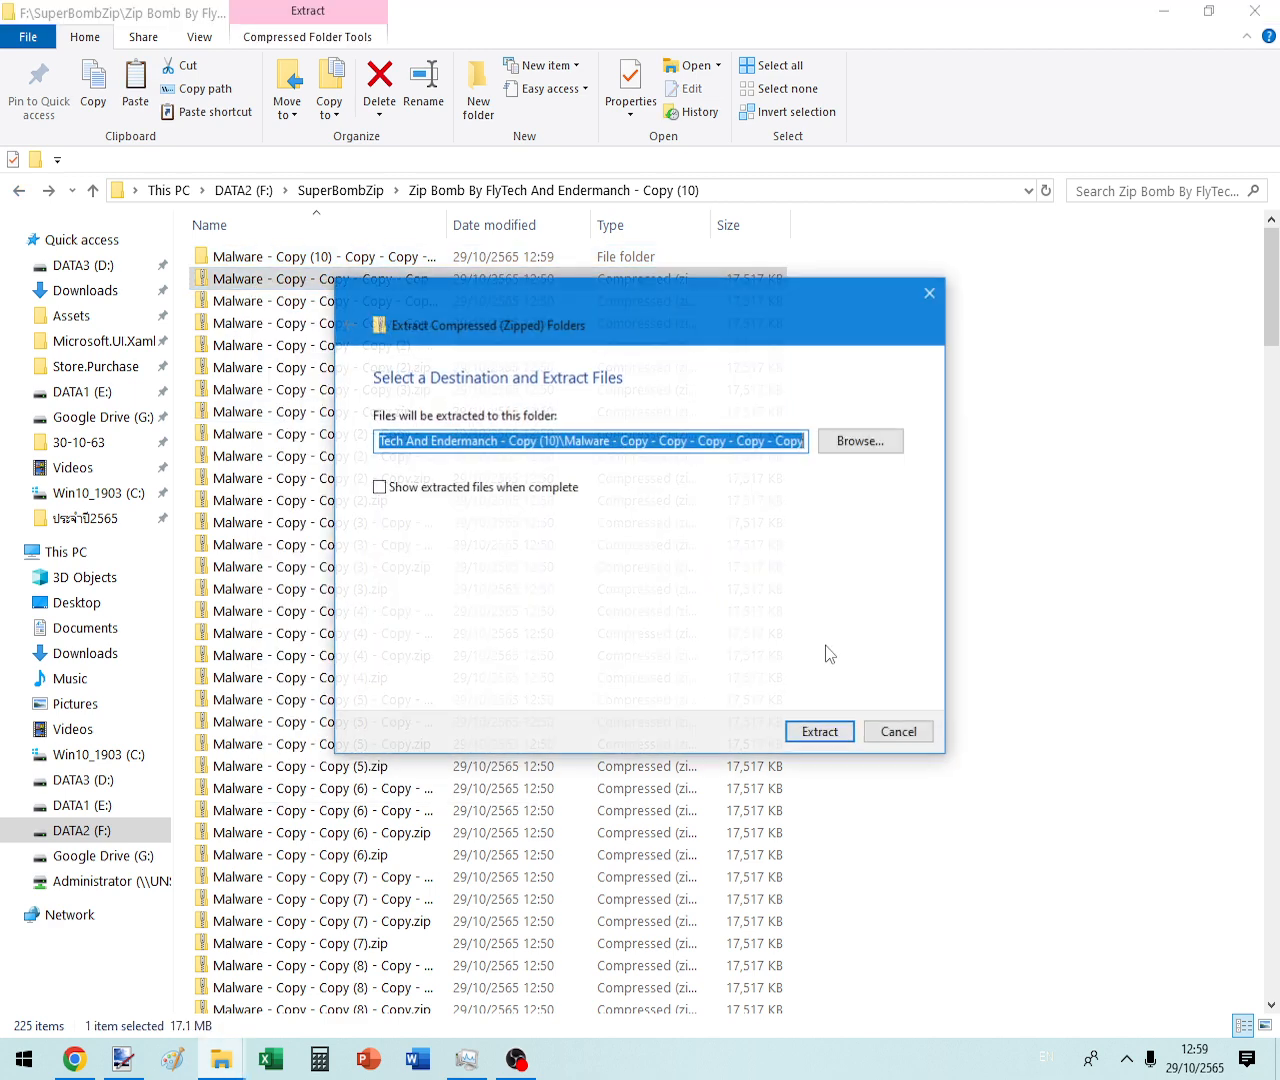
left_click(829, 731)
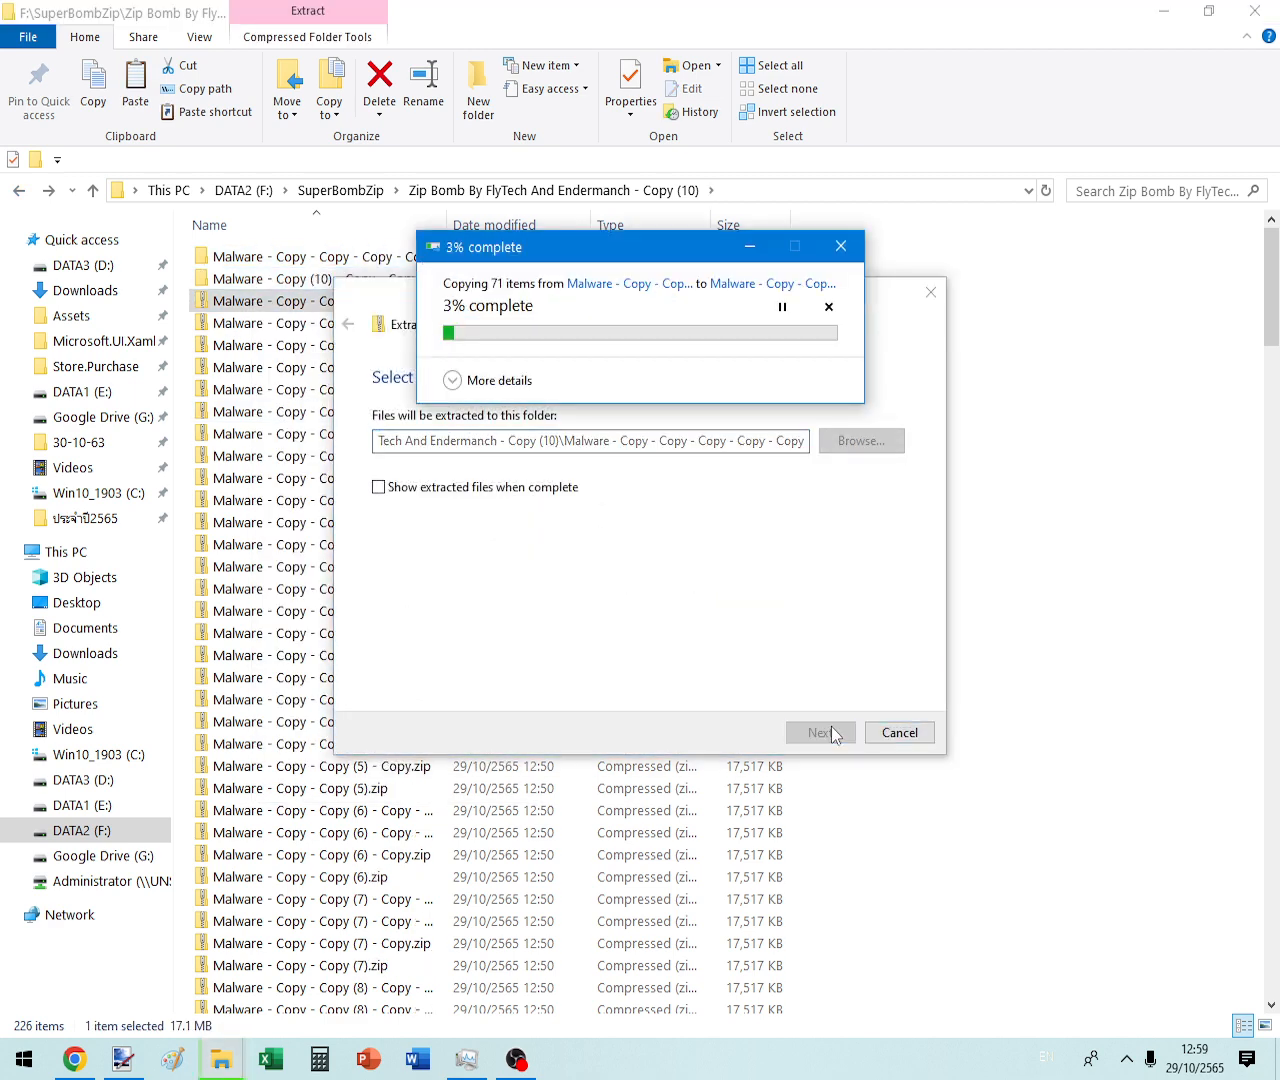
left_click(66, 552)
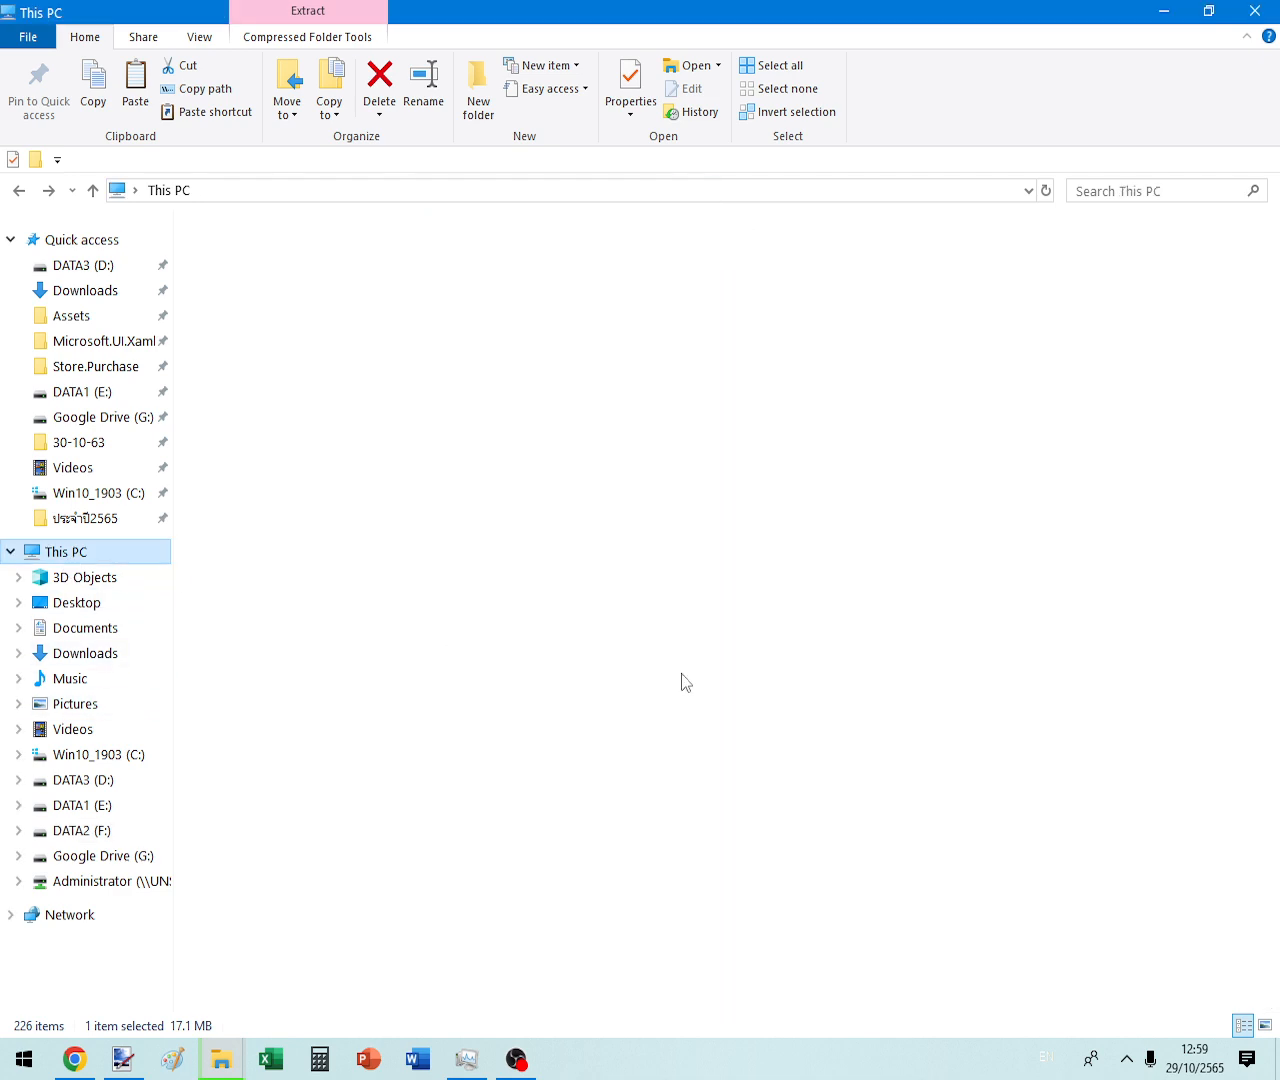
- Refresh This PC repeatedly to update DATA2 (F:) free space
left_click(1045, 190)
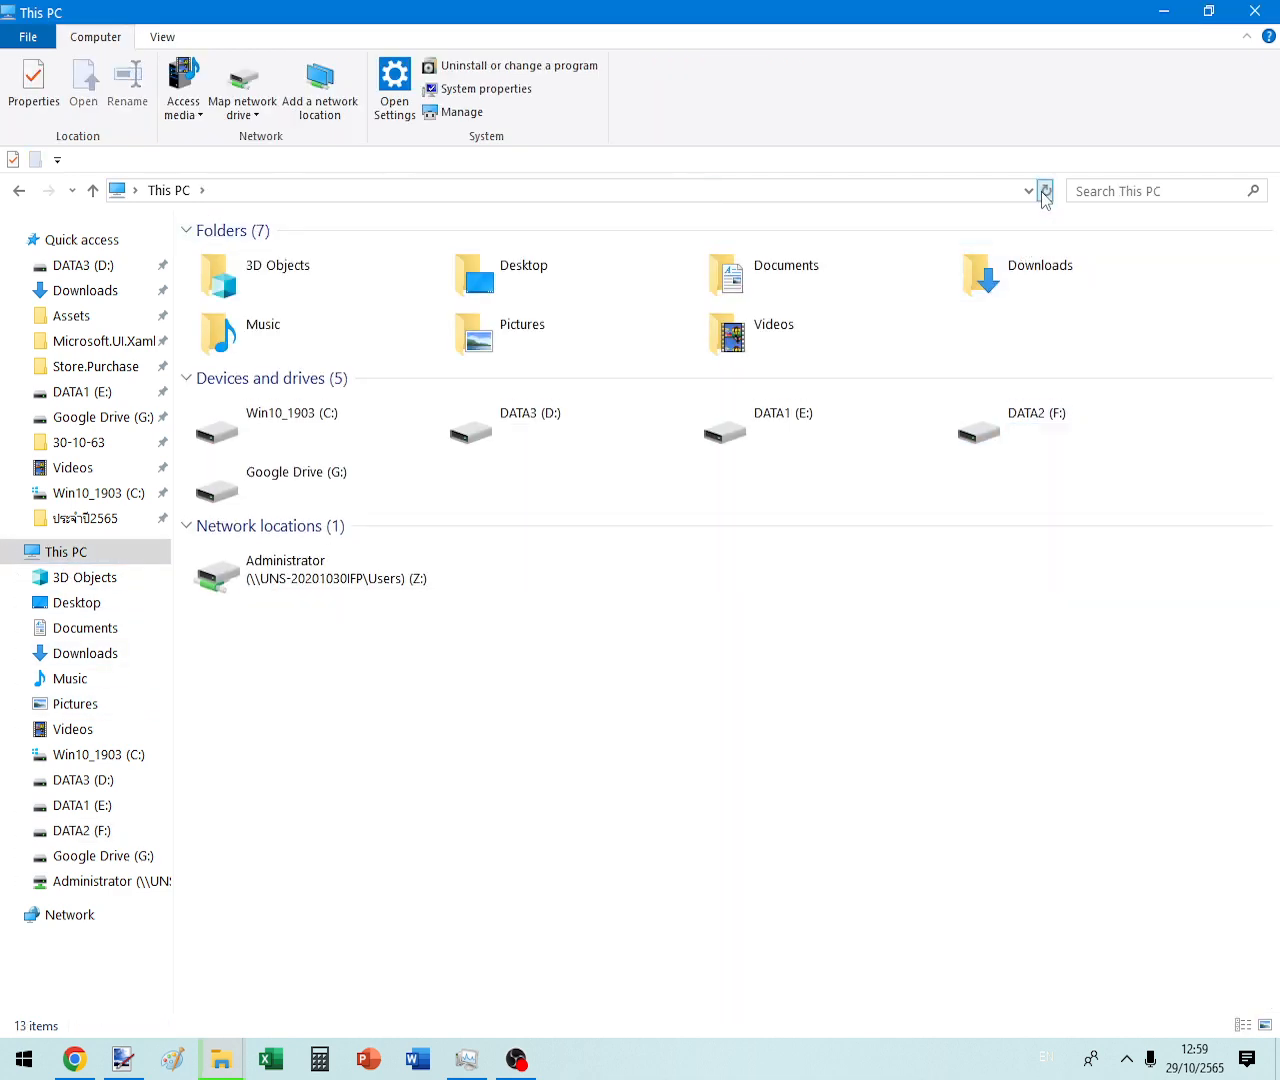
left_click(1045, 190)
left_click(1045, 190)
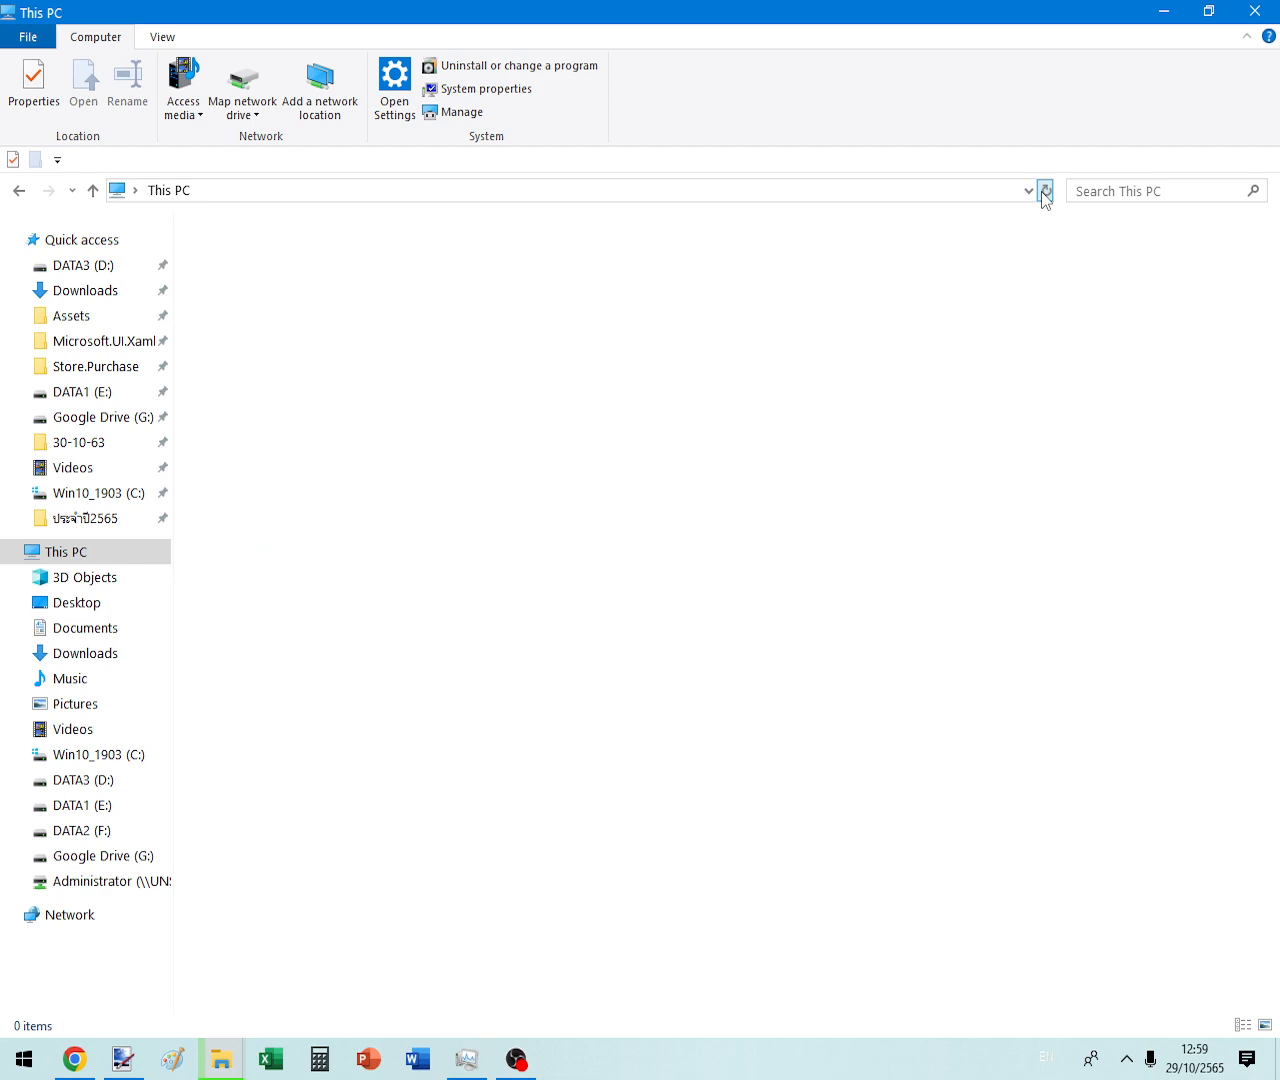
left_click(1045, 190)
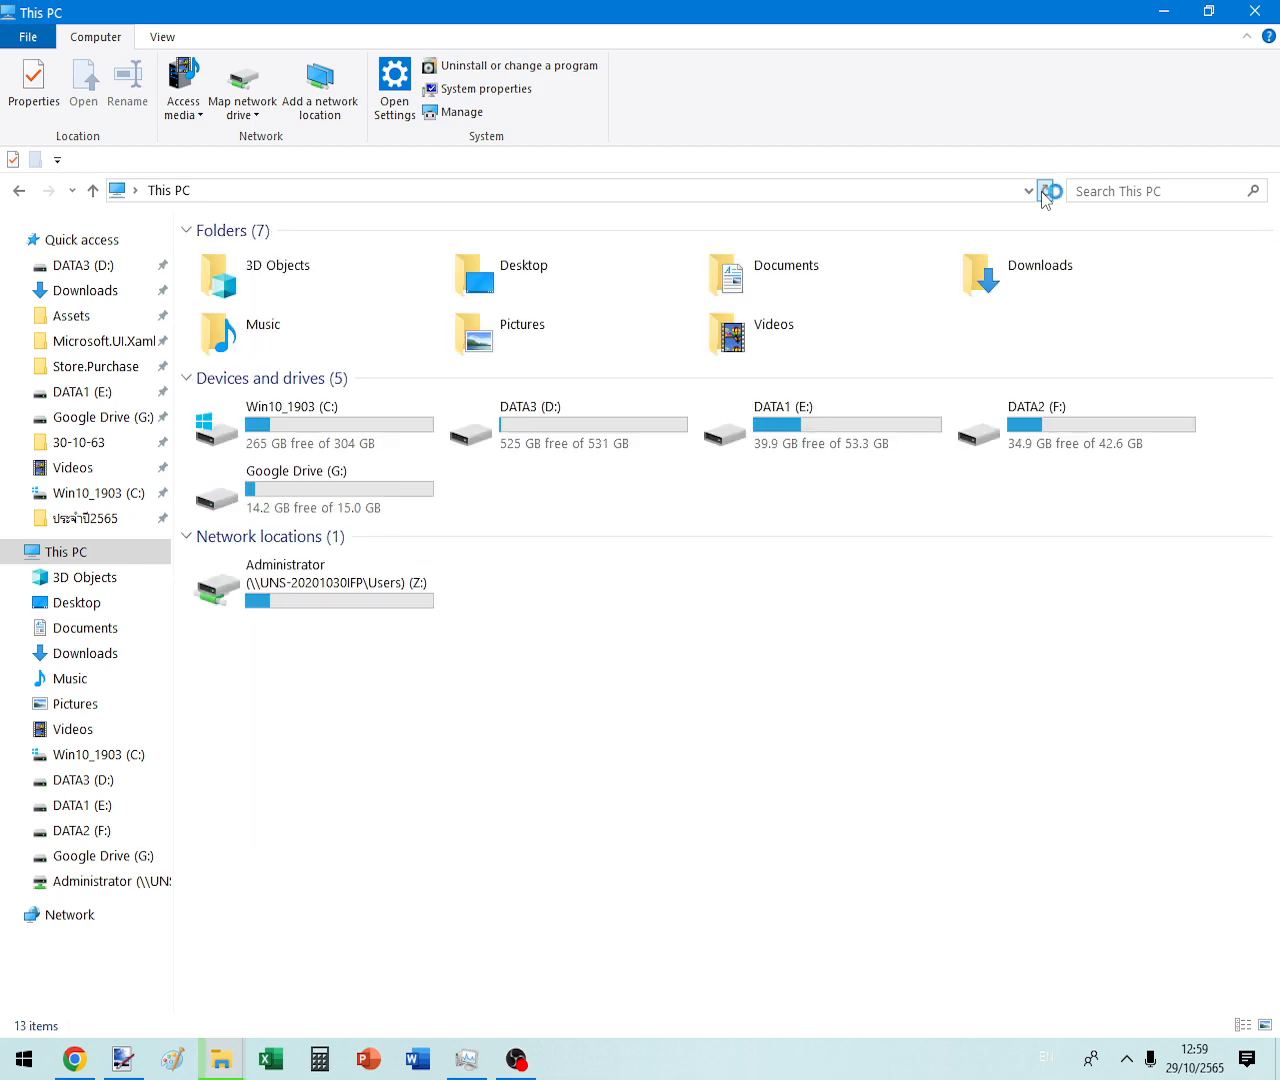
left_click(1045, 190)
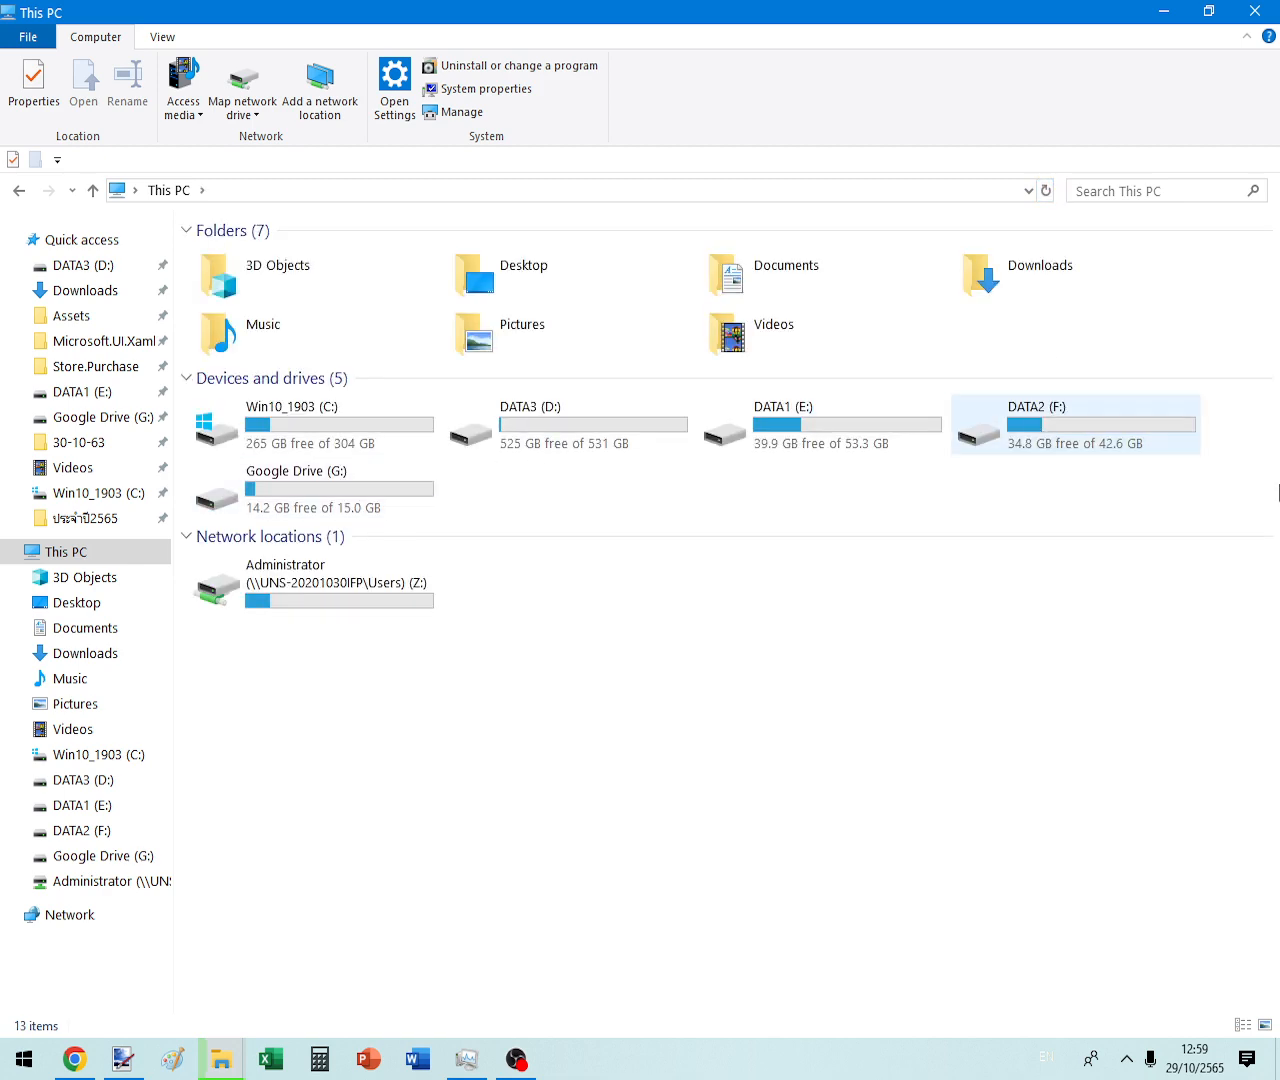
left_click(1045, 190)
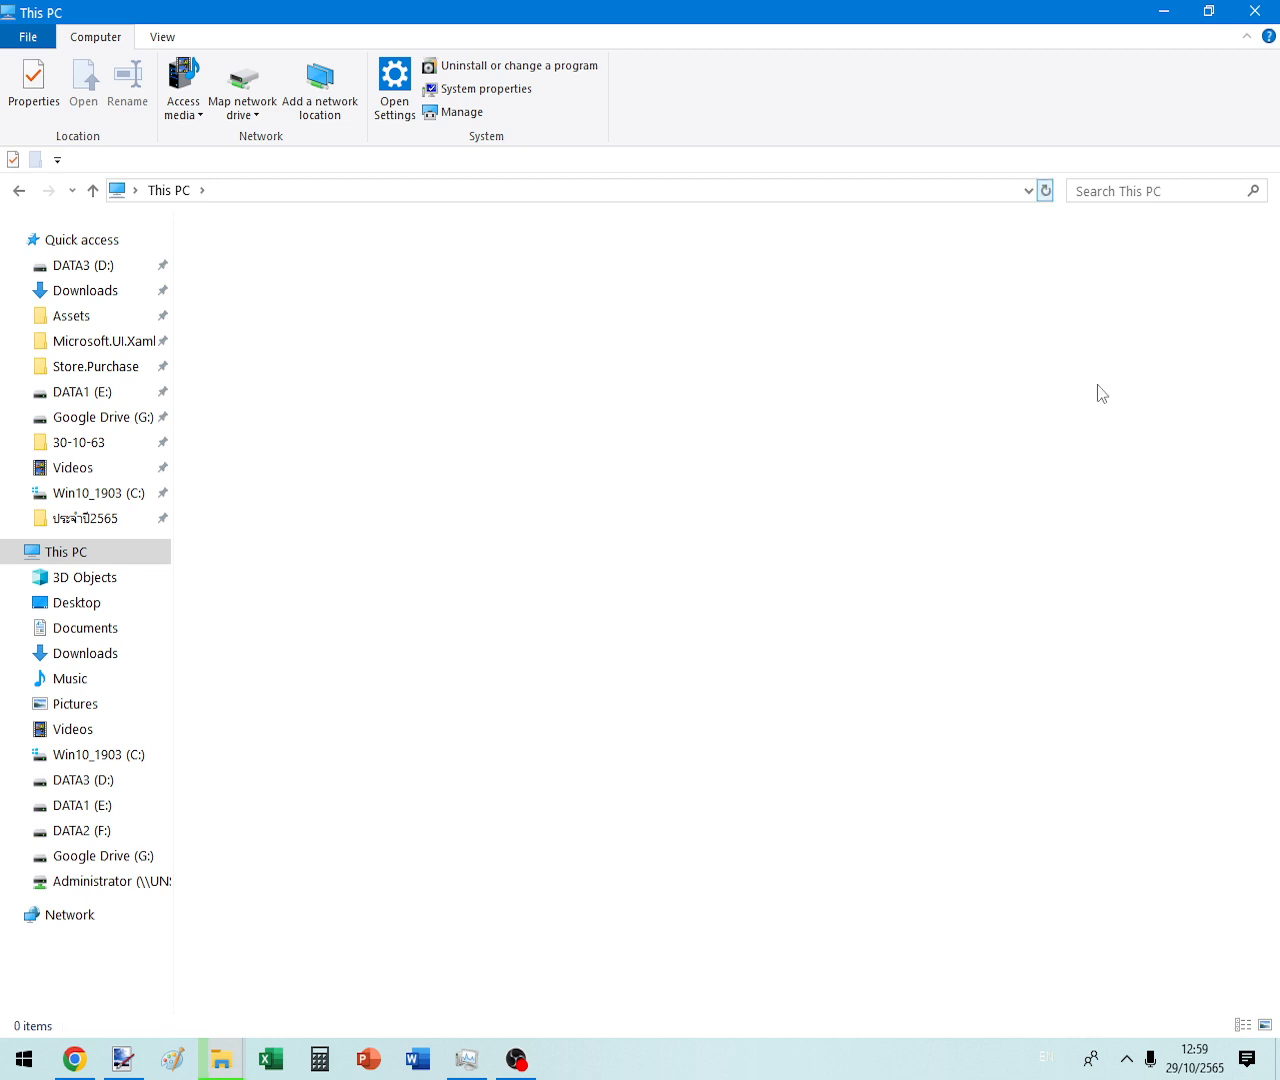
- On DATA2 (F:), view the SuperBombZip folder's size in Properties
double_click(1085, 412)
double_click(250, 260)
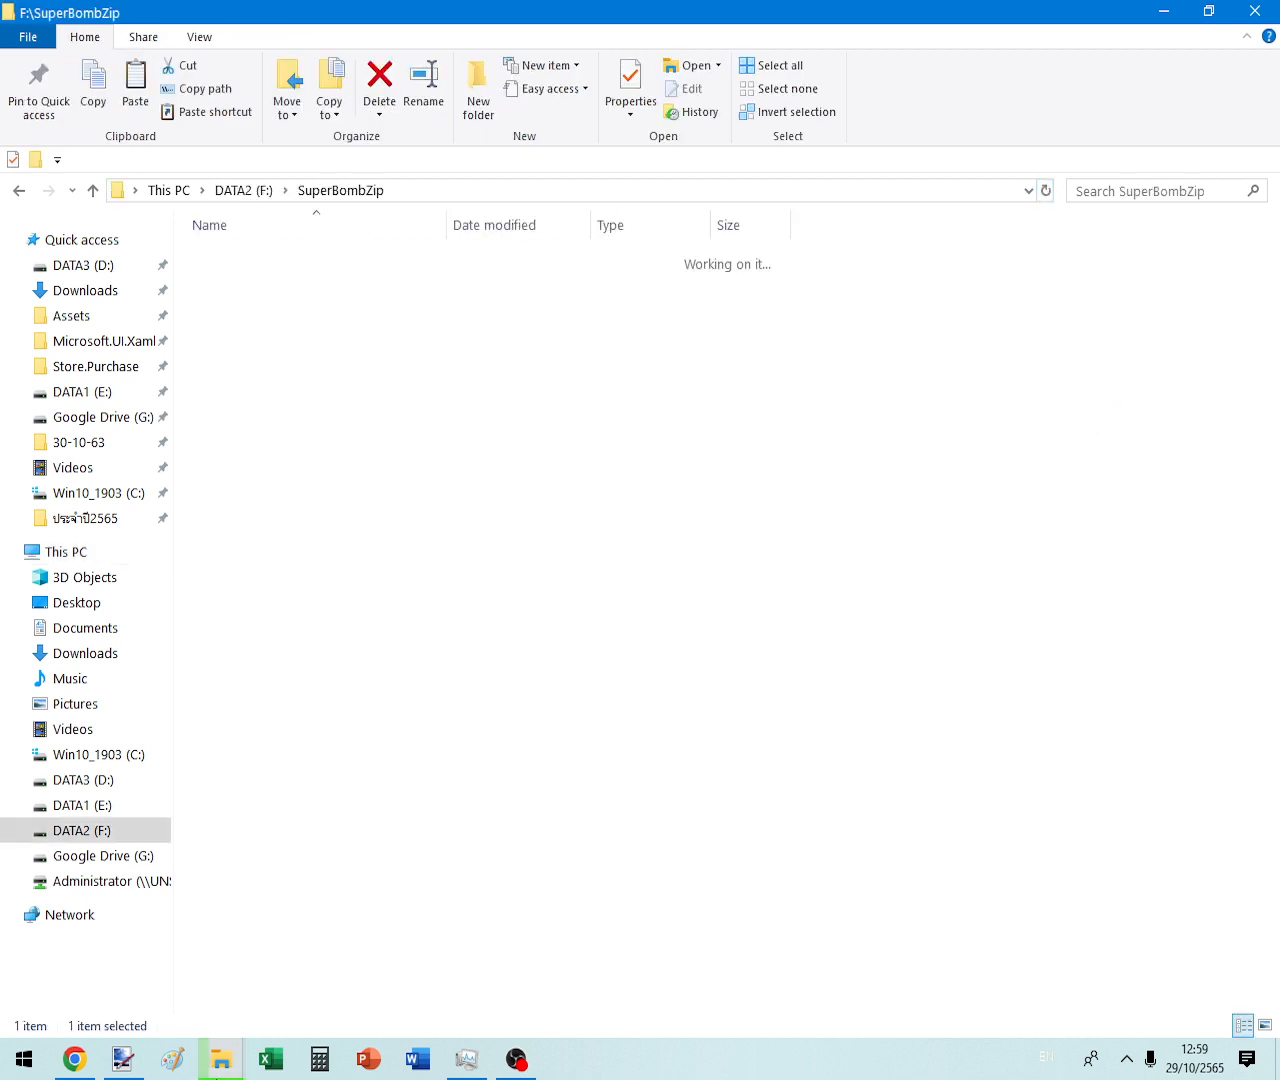
left_click(18, 191)
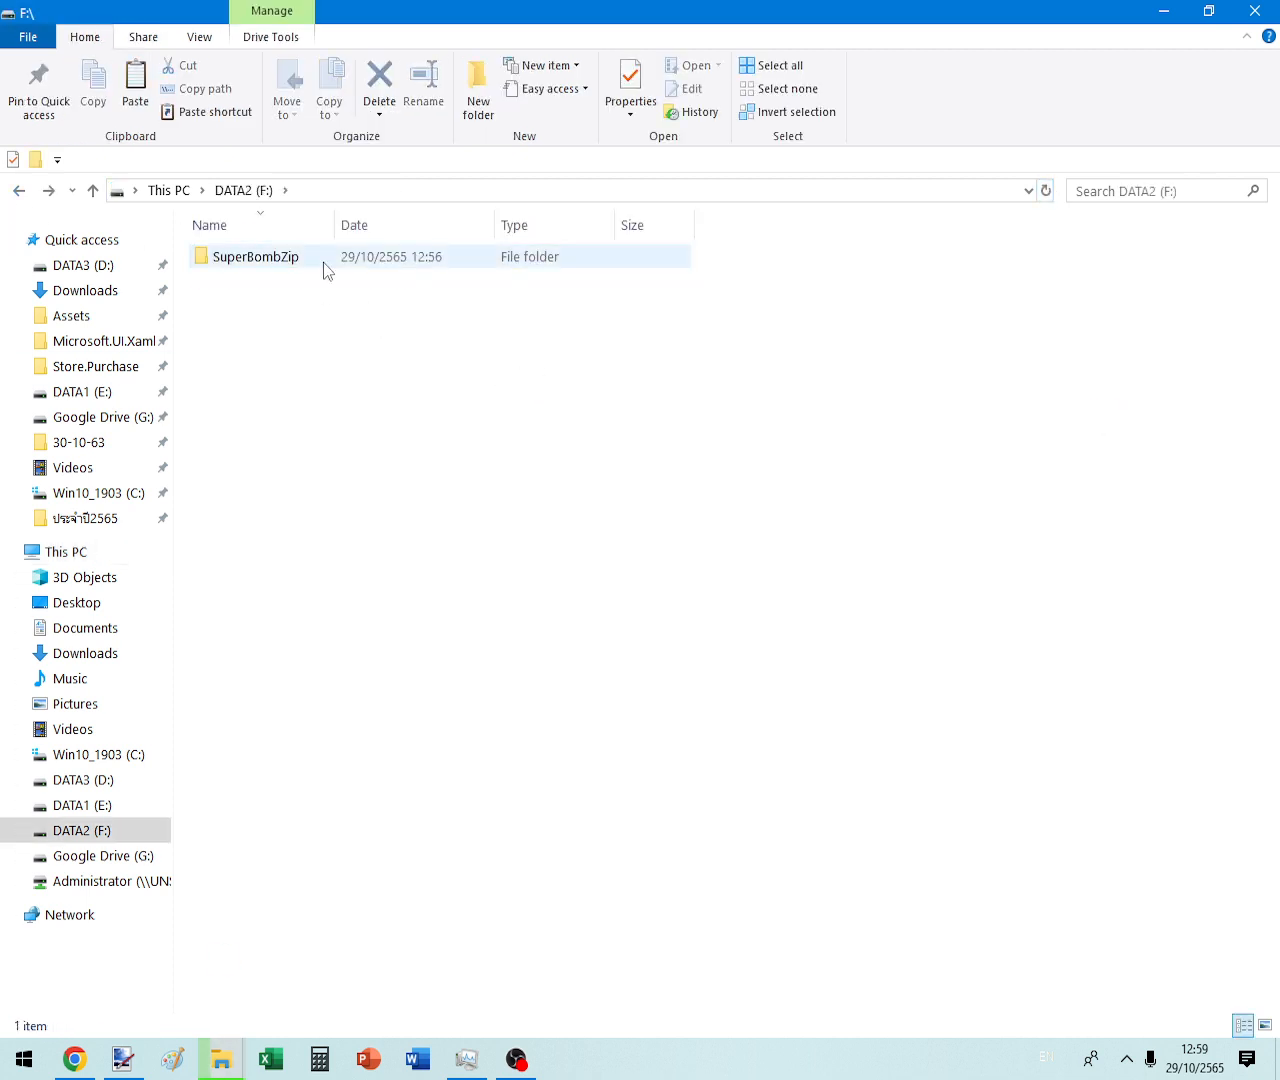
right_click(325, 260)
left_click(244, 252)
key("alt+Return")
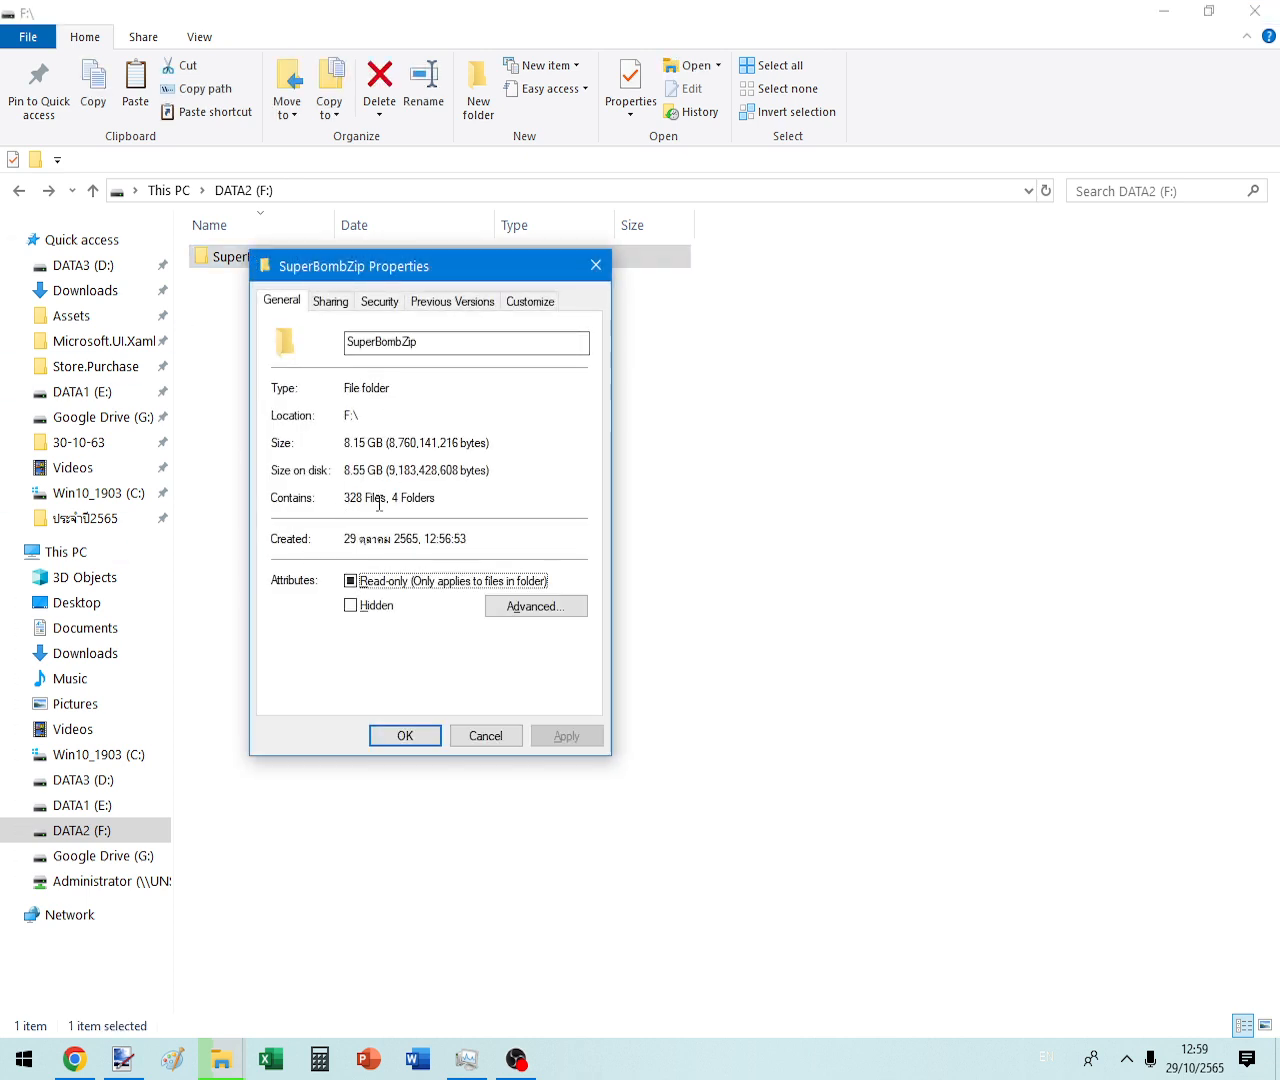
key("Escape")
- Check the extraction progress and browse into the Zip Bomb folder inside SuperBombZip
mouse_move(222, 1059)
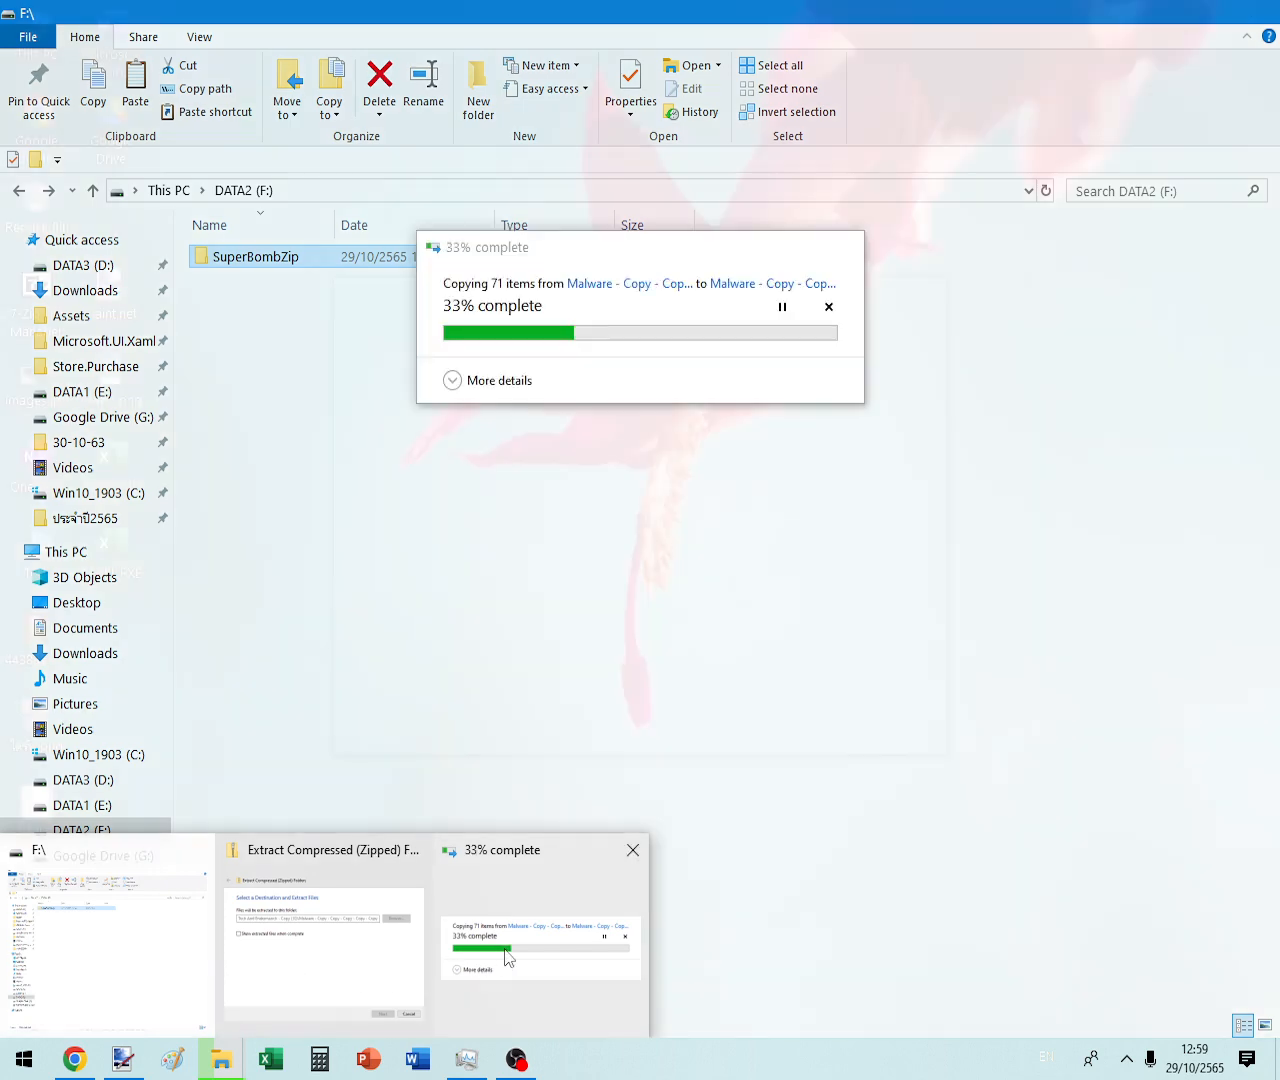
left_click(508, 952)
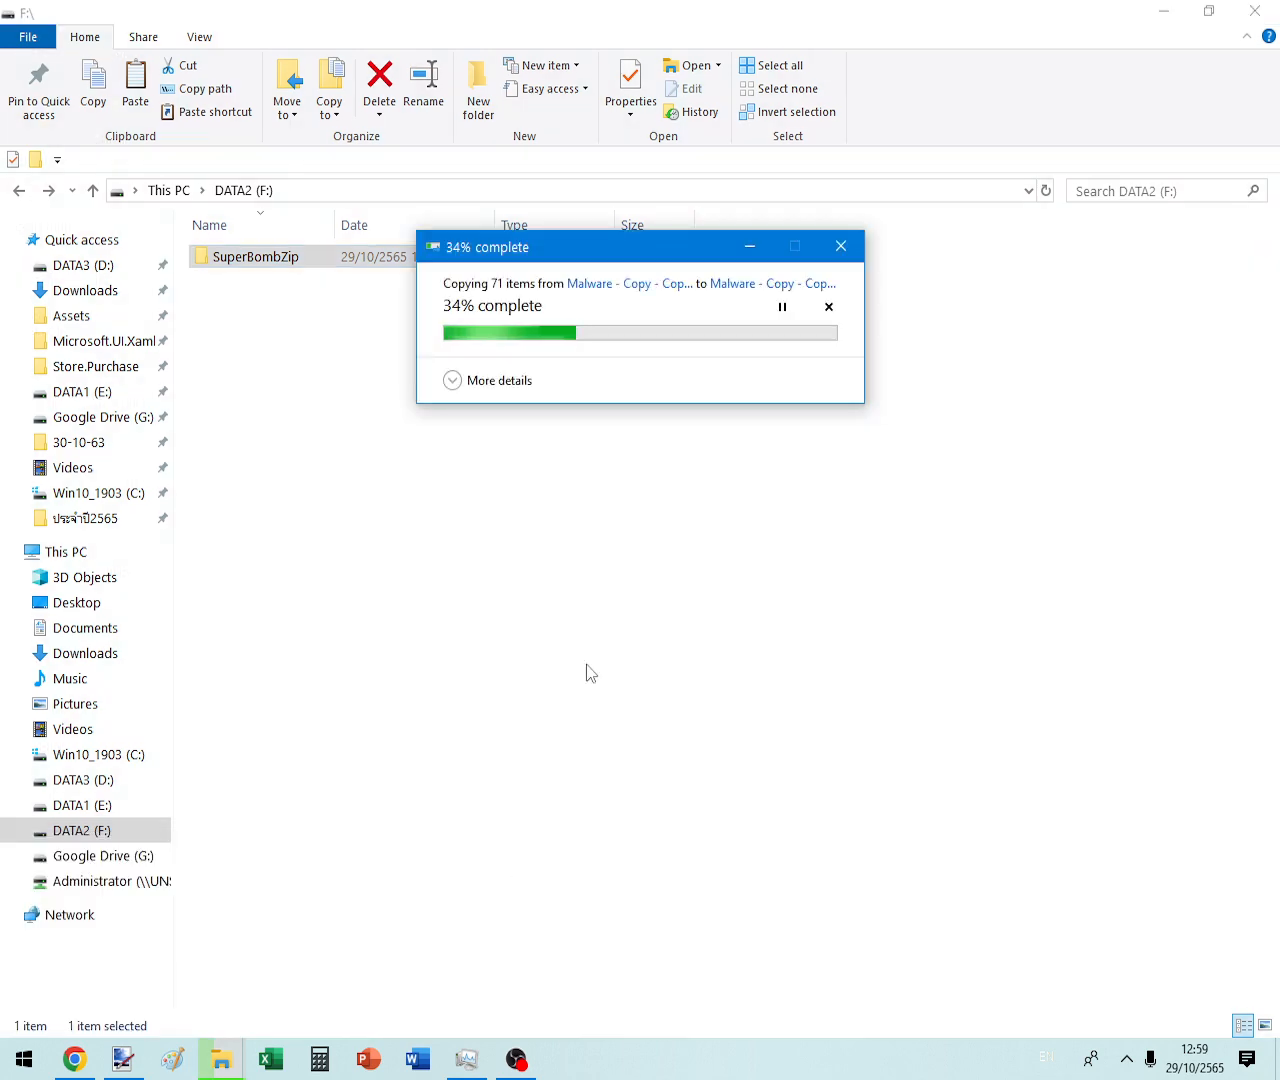
double_click(311, 261)
double_click(264, 260)
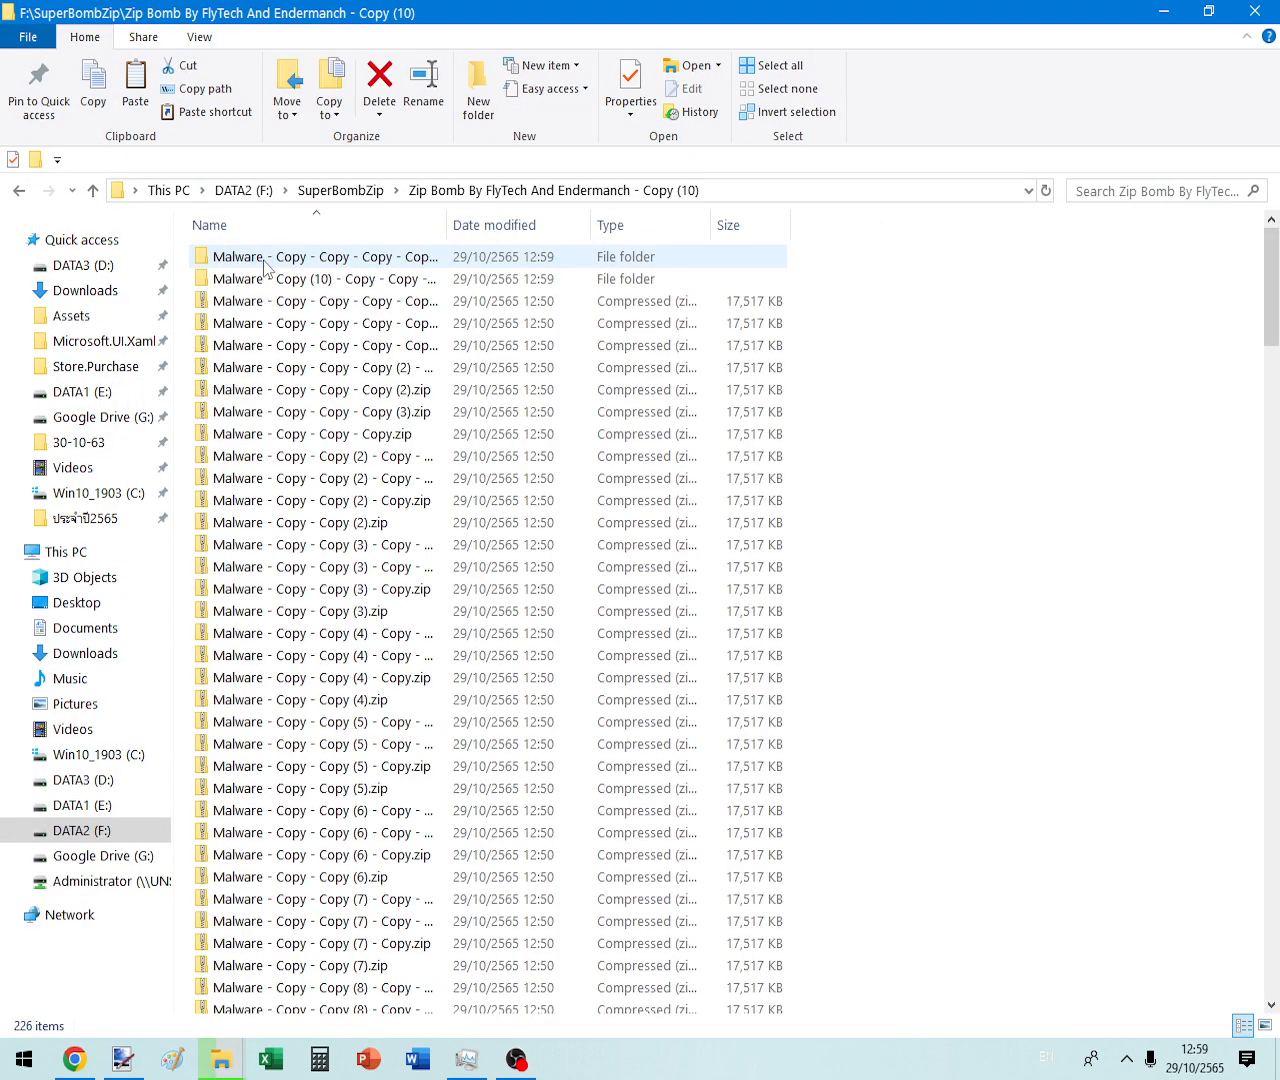
scroll(414, 566, "down", 15)
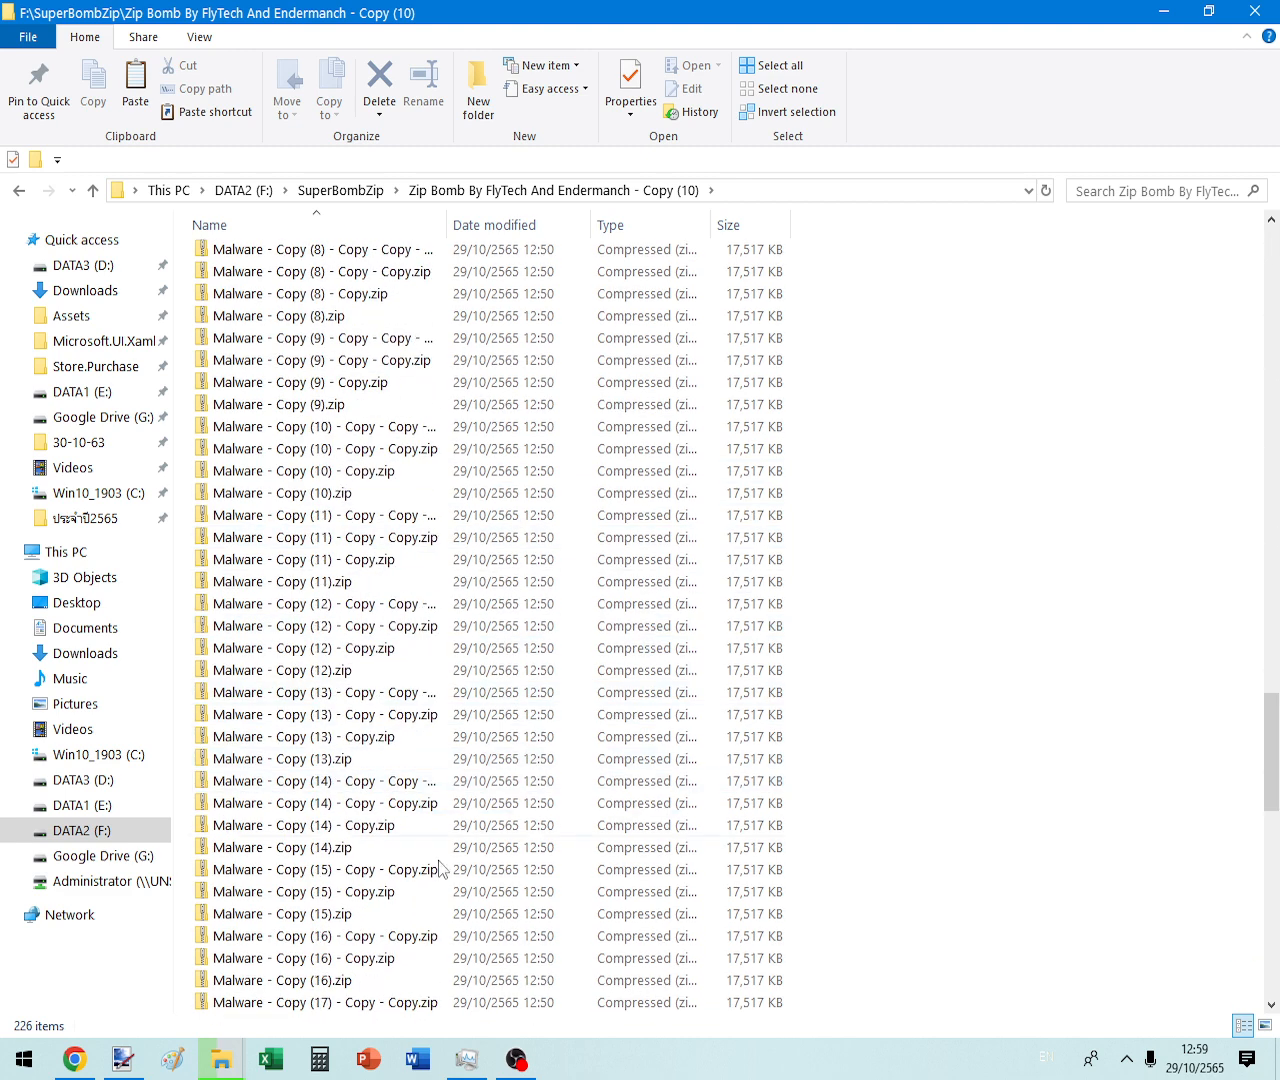
scroll(440, 868, "down", 20)
scroll(410, 932, "up", 20)
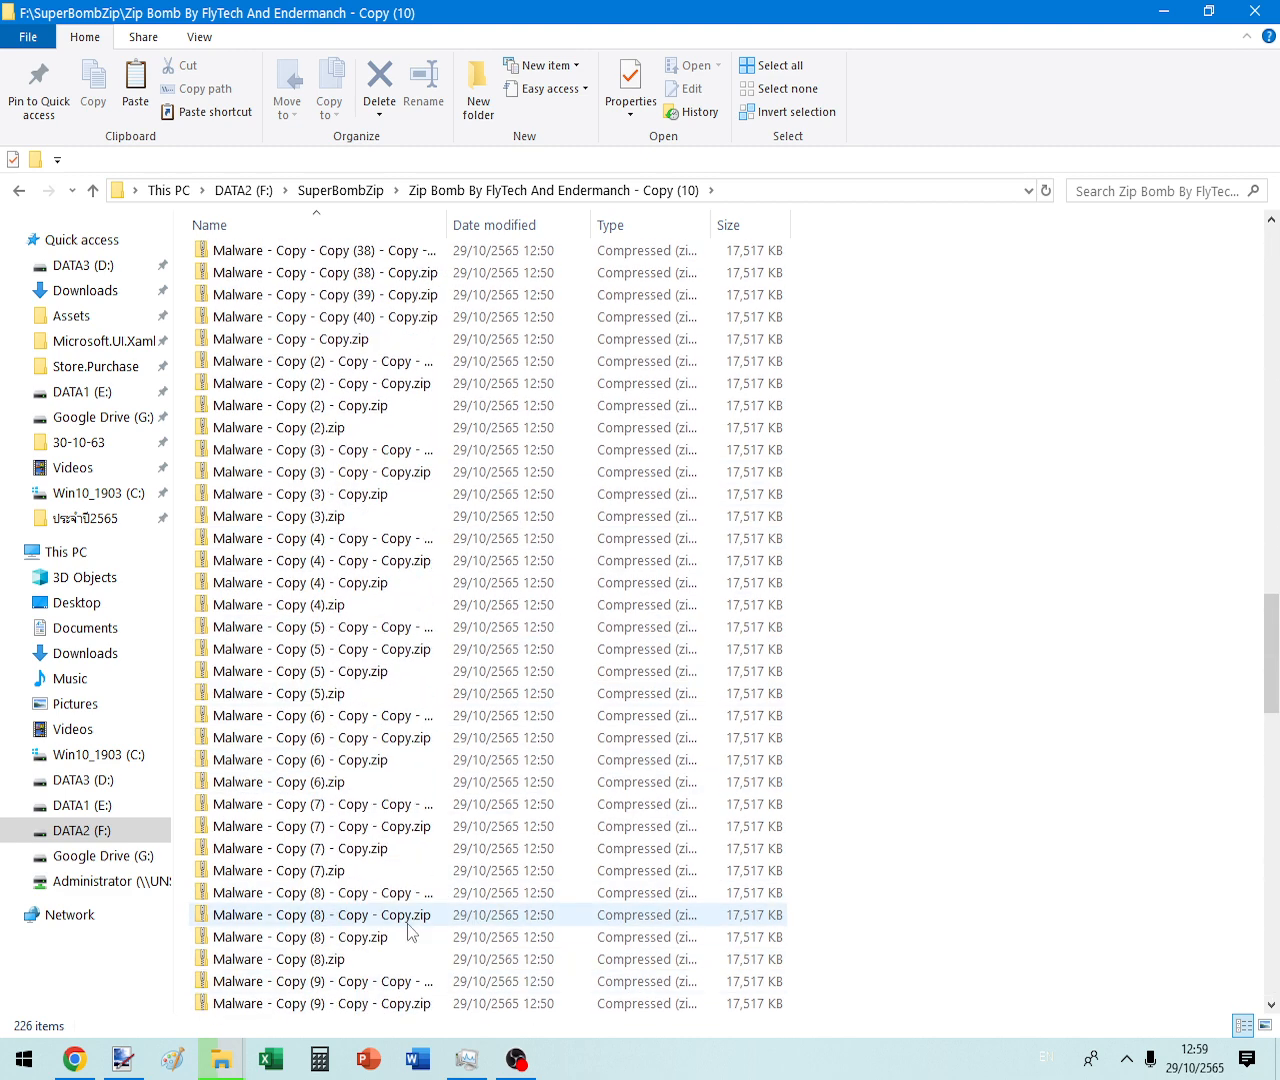
scroll(408, 932, "down", 4)
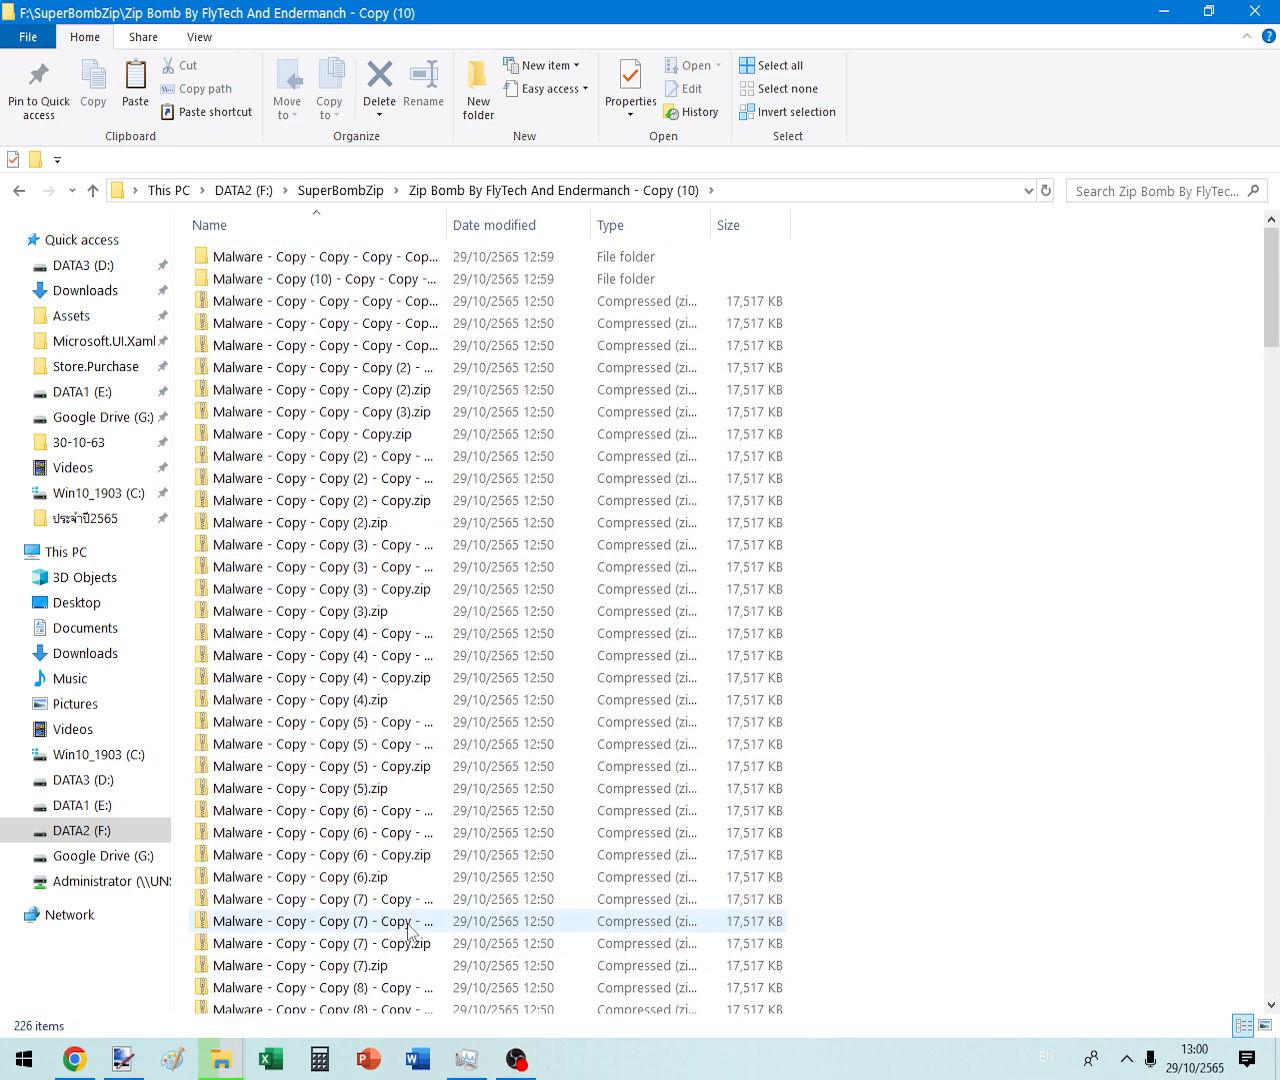
- Cancel the running Malware extraction and go back to the DATA2 (F:) root
mouse_move(233, 1068)
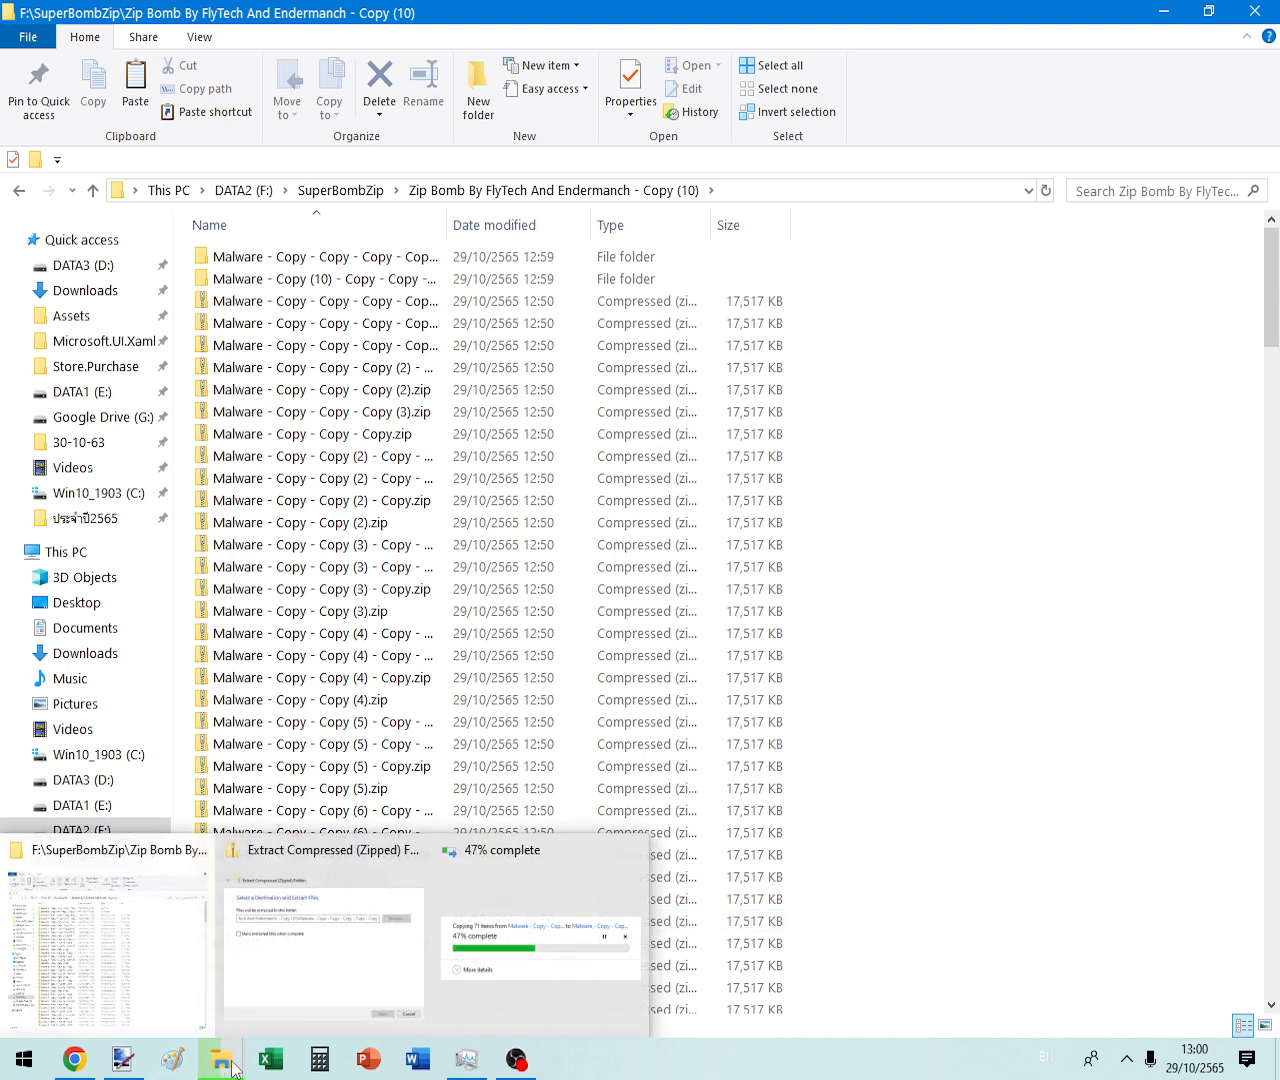
left_click(506, 972)
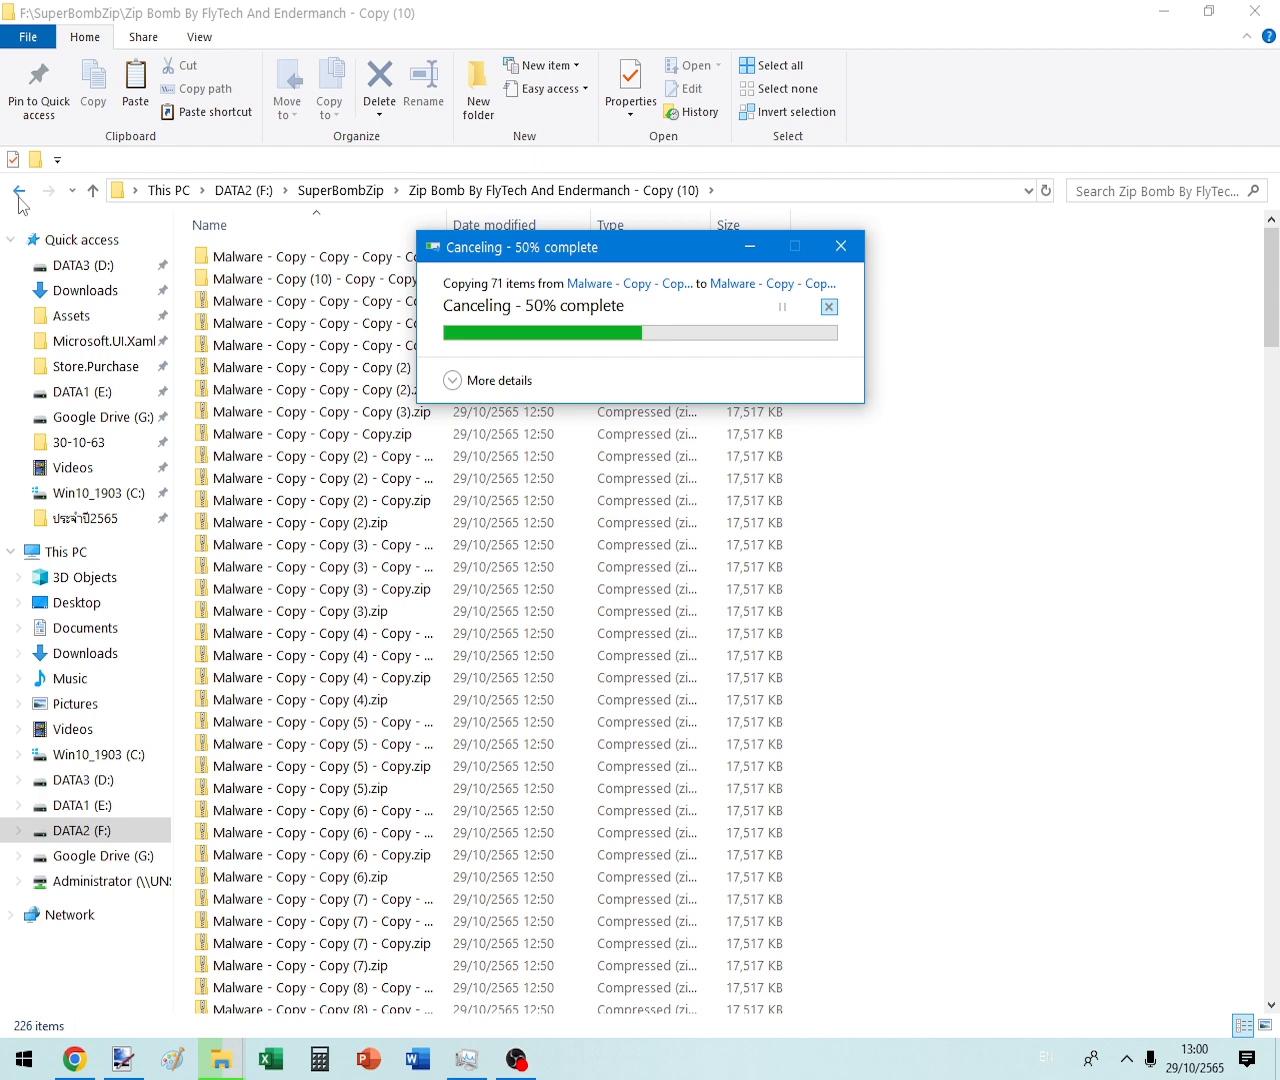
left_click(841, 246)
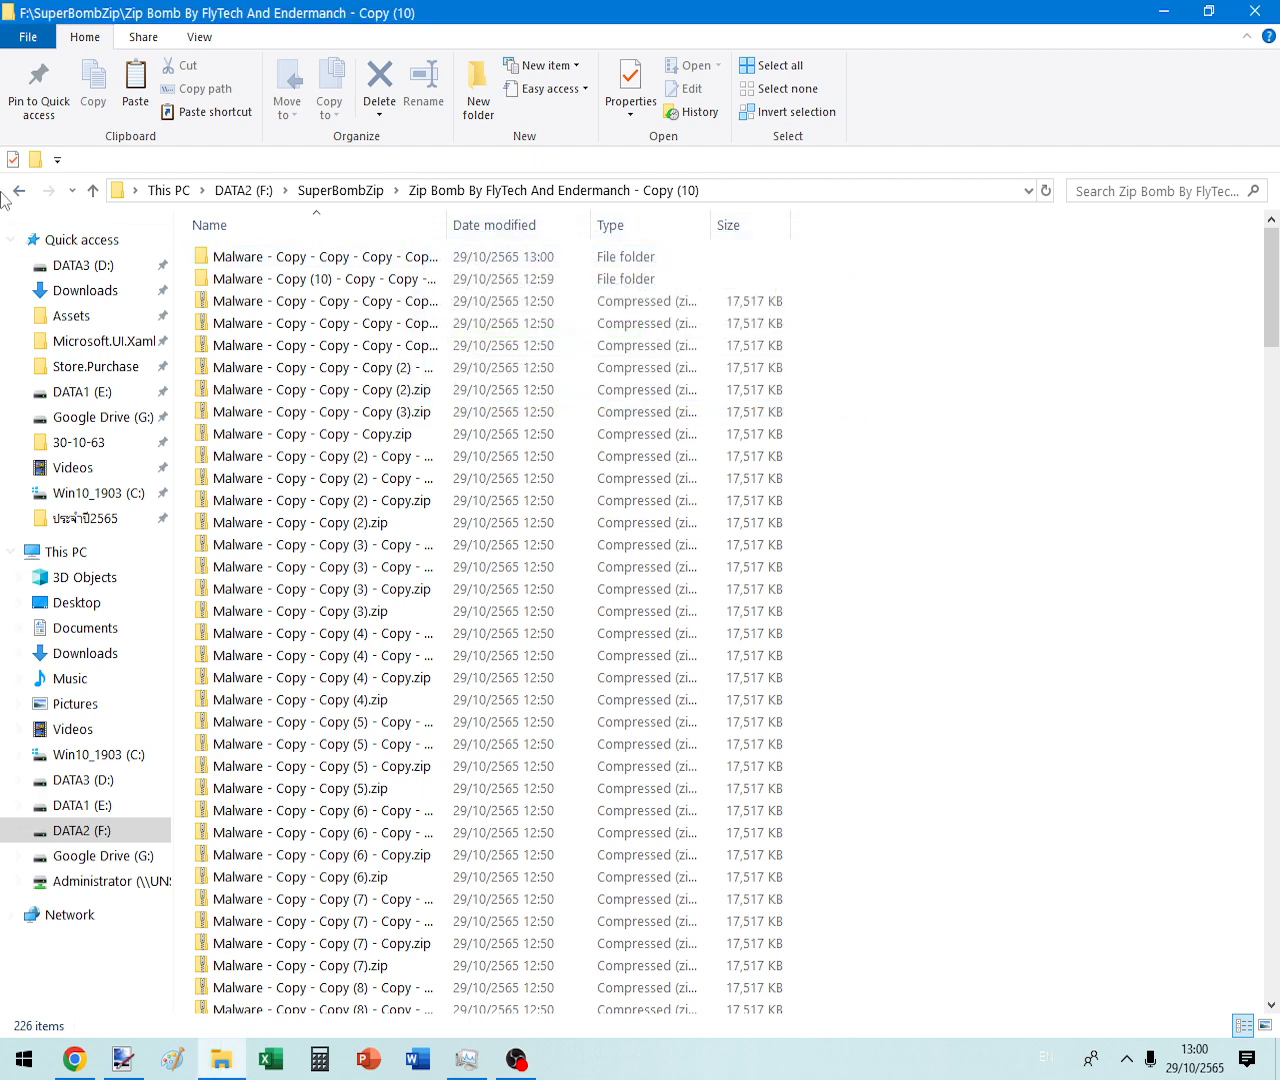
left_click(19, 191)
left_click(19, 191)
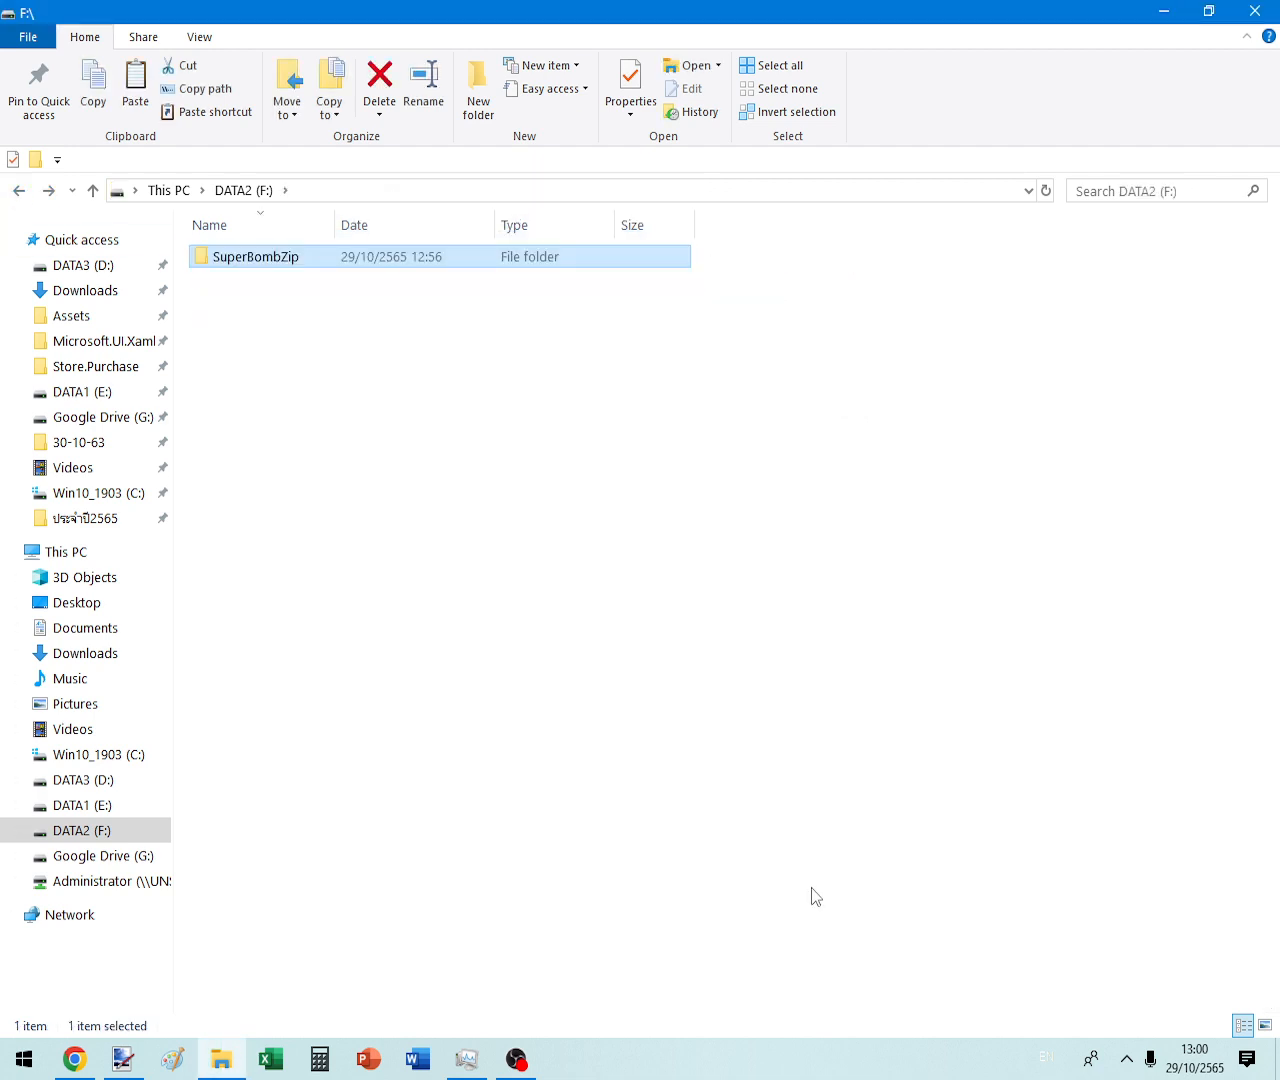
- Check SuperBombZip's size, permanently delete the folder, and return to This PC
key("alt+Return")
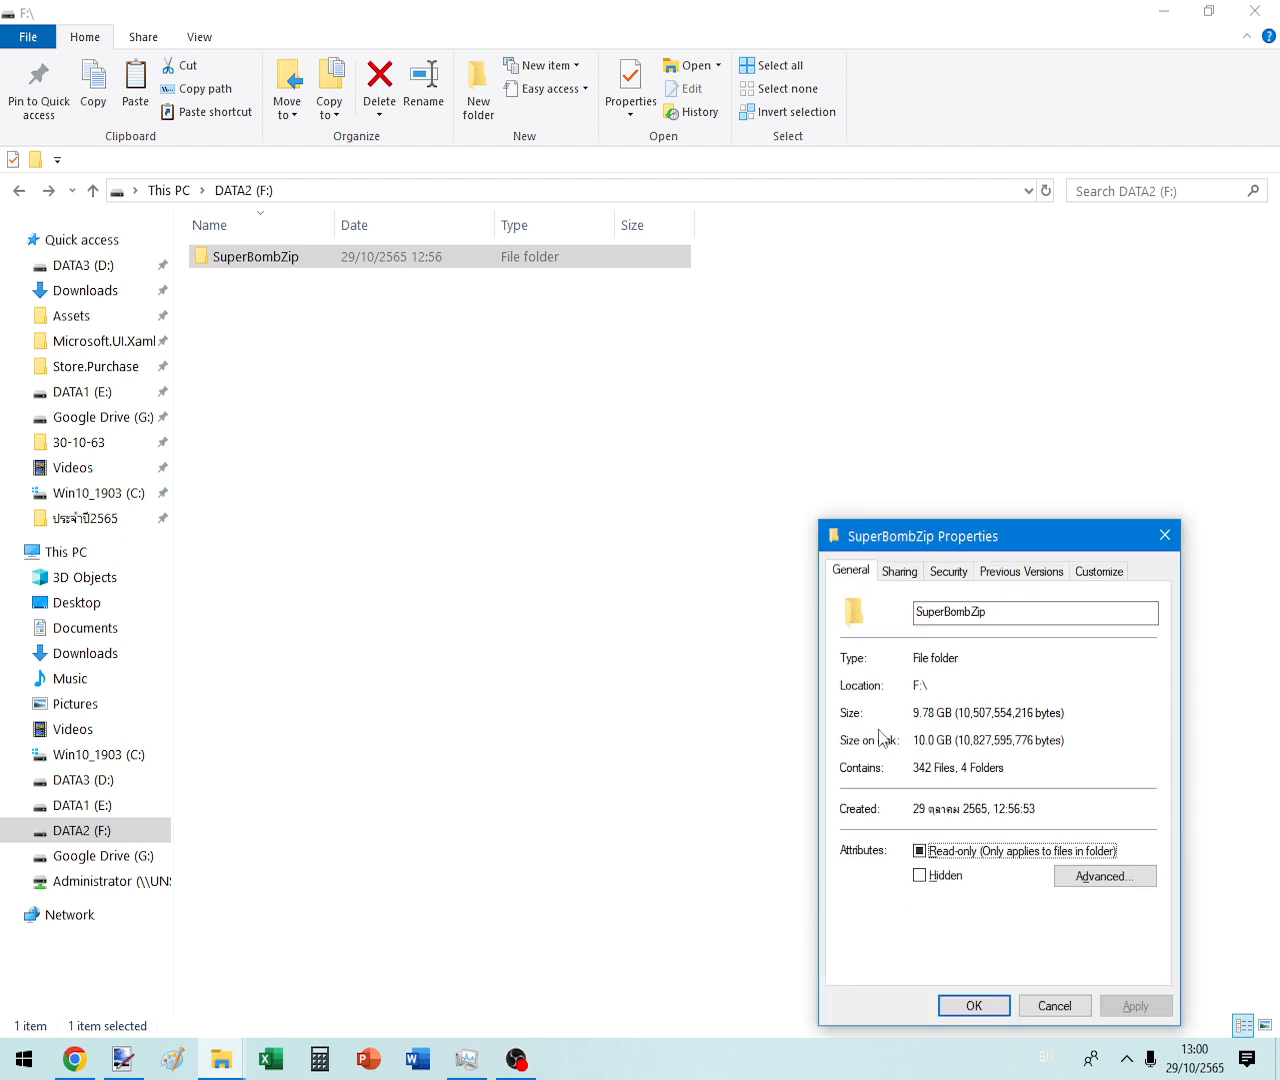
key("Escape")
key("Delete")
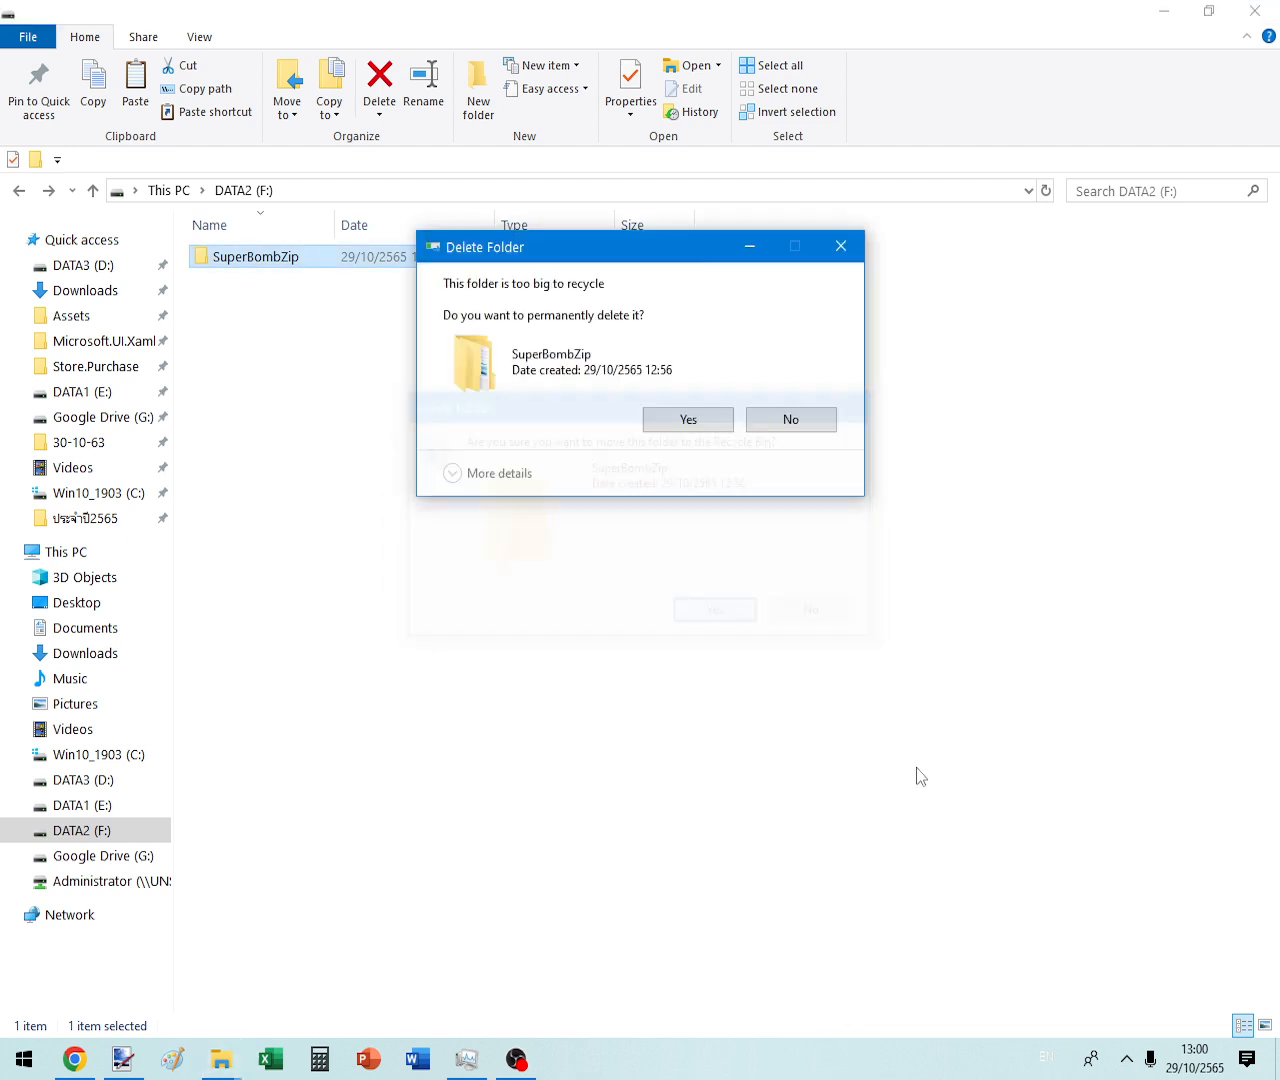
key("Return")
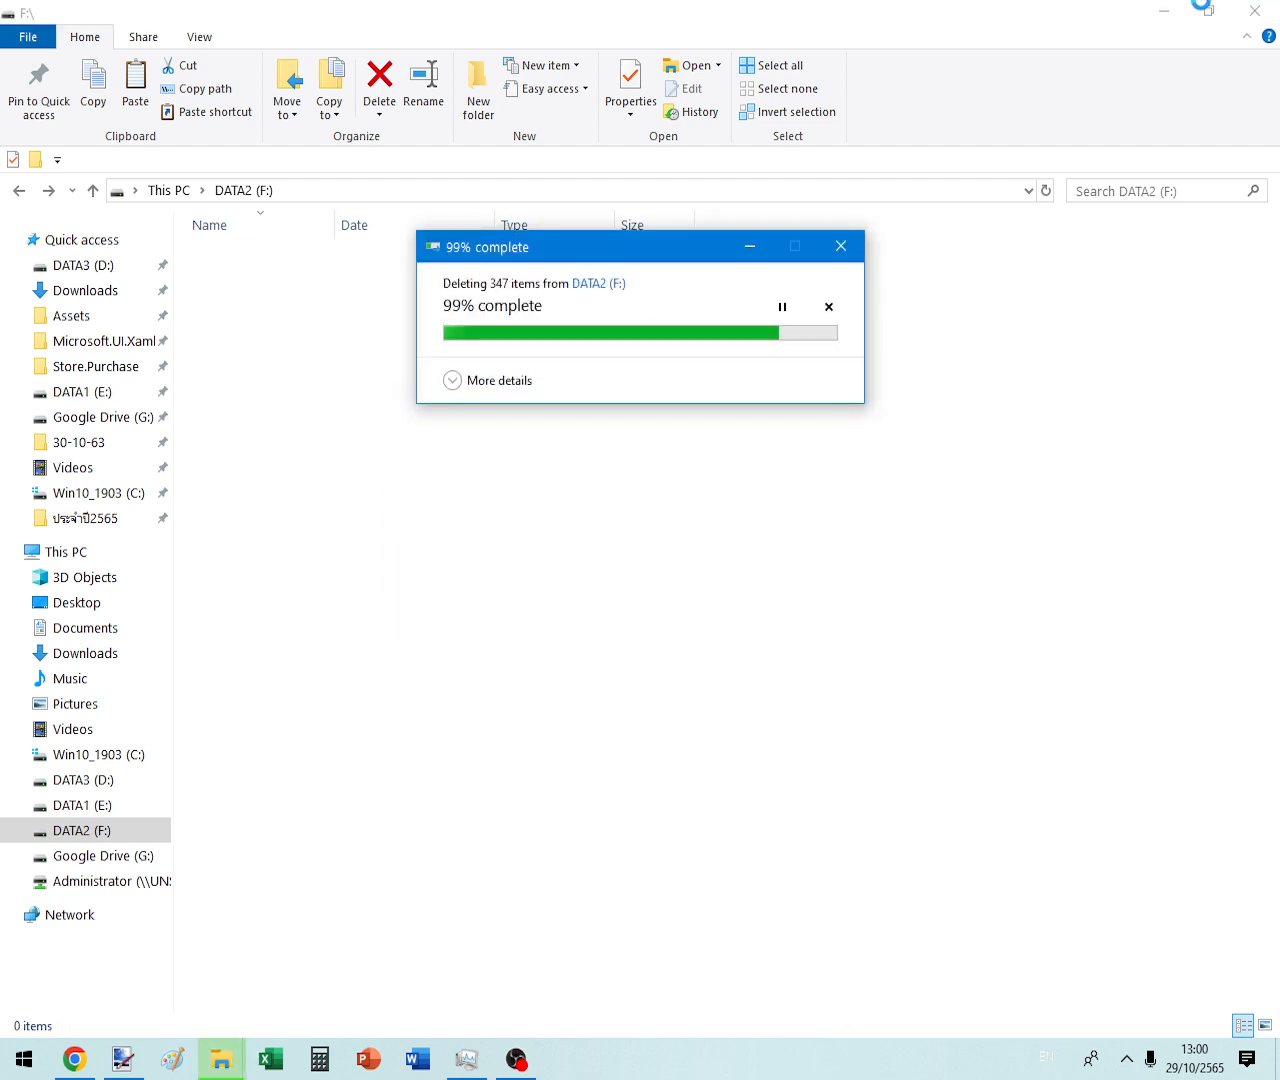
left_click(60, 552)
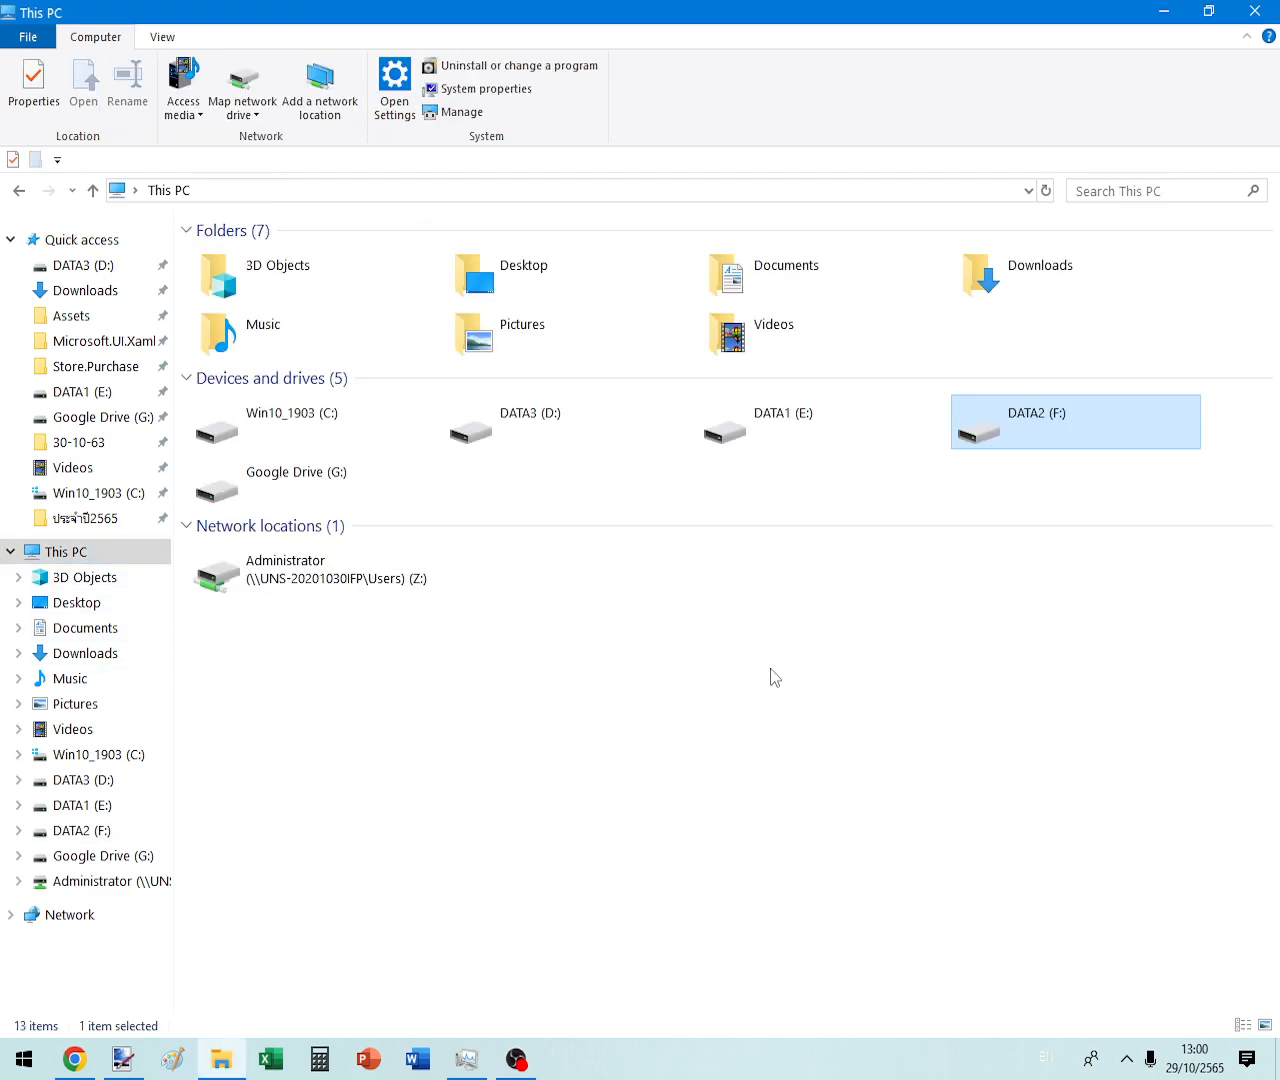